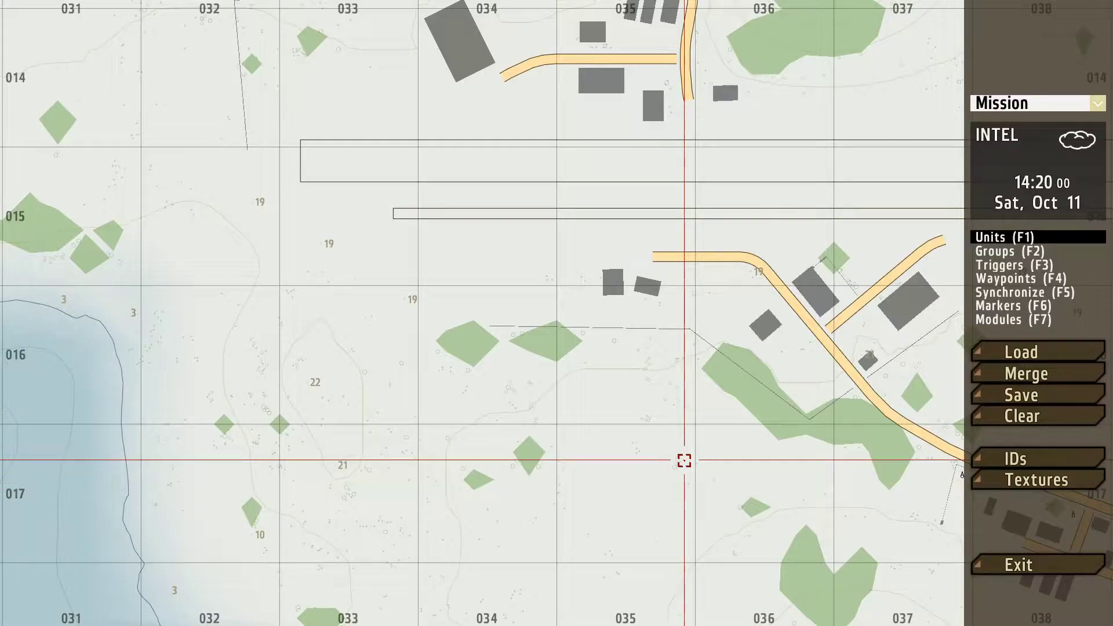
Load the saved mission operation k_1 on the Utes map.
click(1037, 352)
click(632, 282)
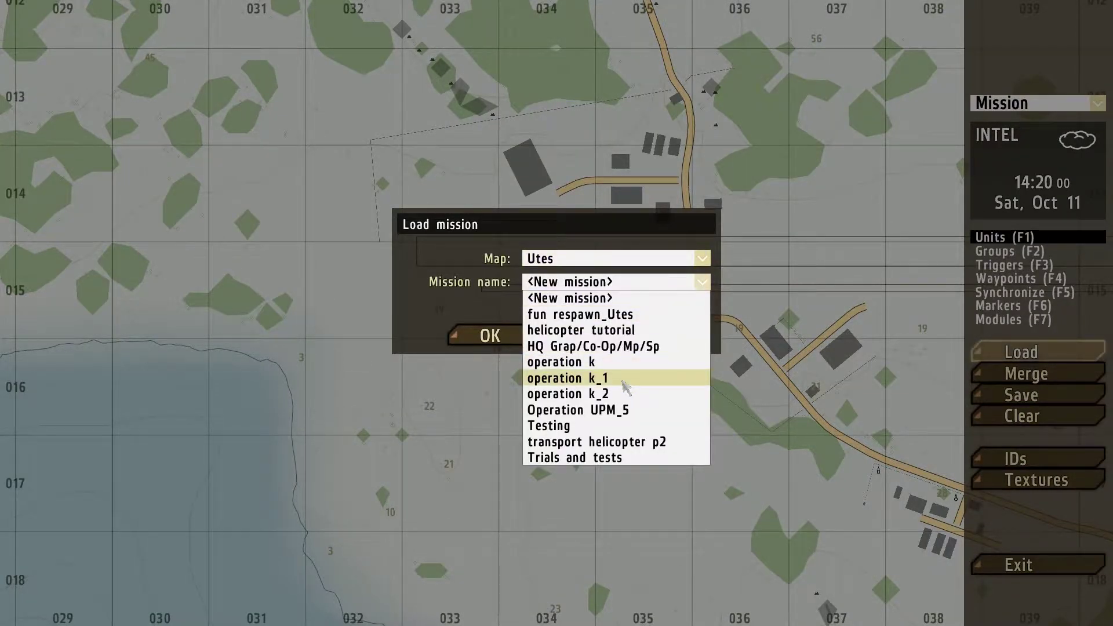
click(602, 378)
click(546, 342)
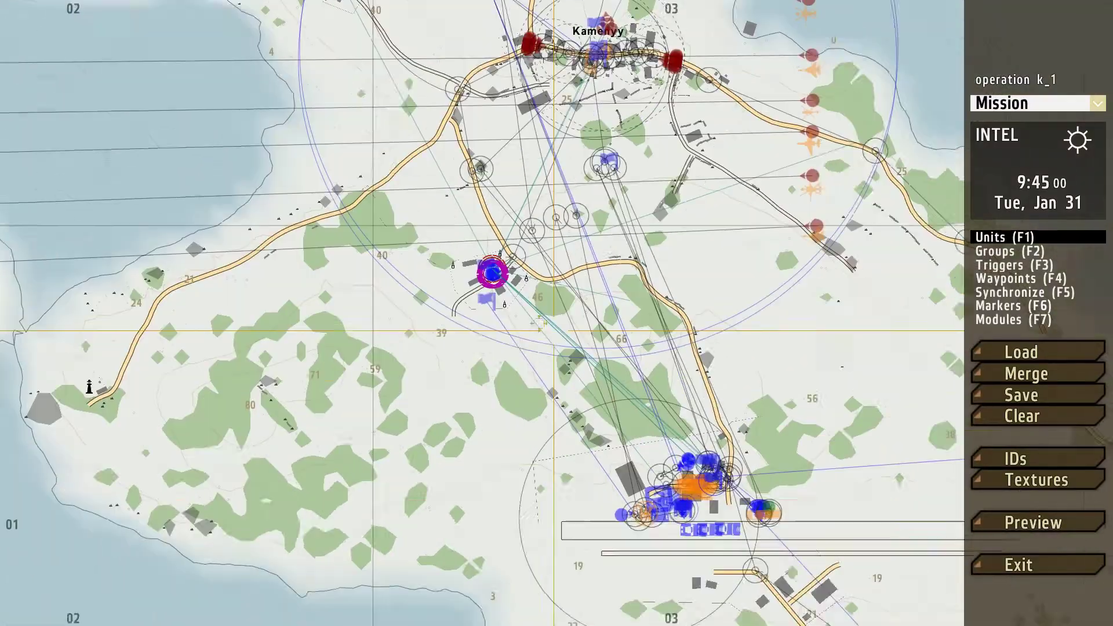
Nudge the TRANSPORT UNLOAD waypoint beside the helicopter pad at the airfield's western end slightly south.
scroll(667, 522, up, 5)
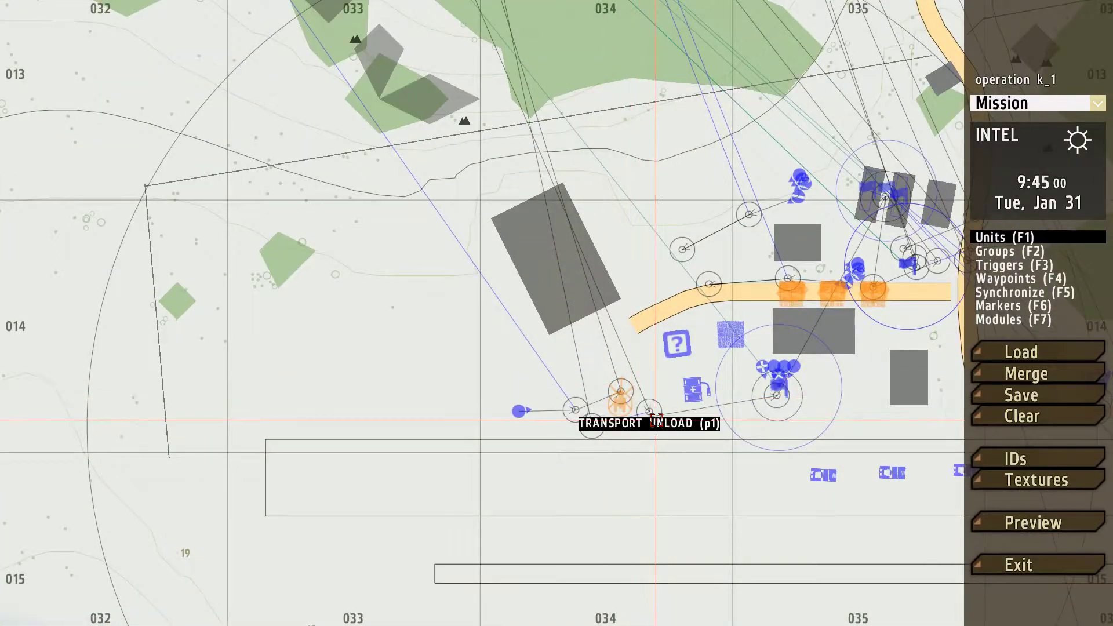
scroll(656, 421, down, 5)
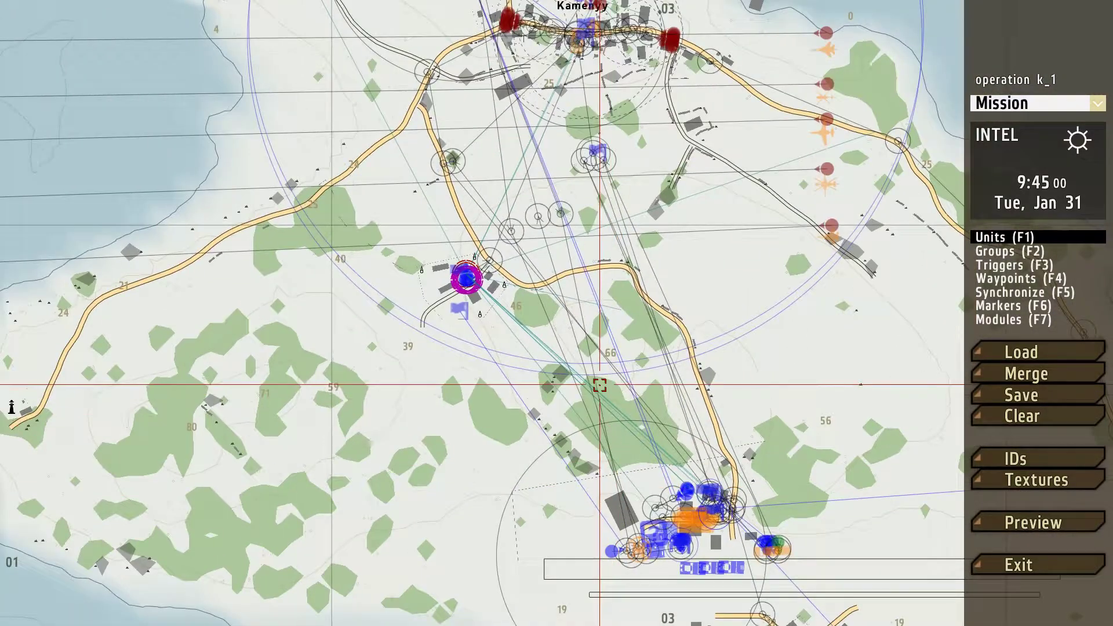
right_drag(600, 385, 559, 496)
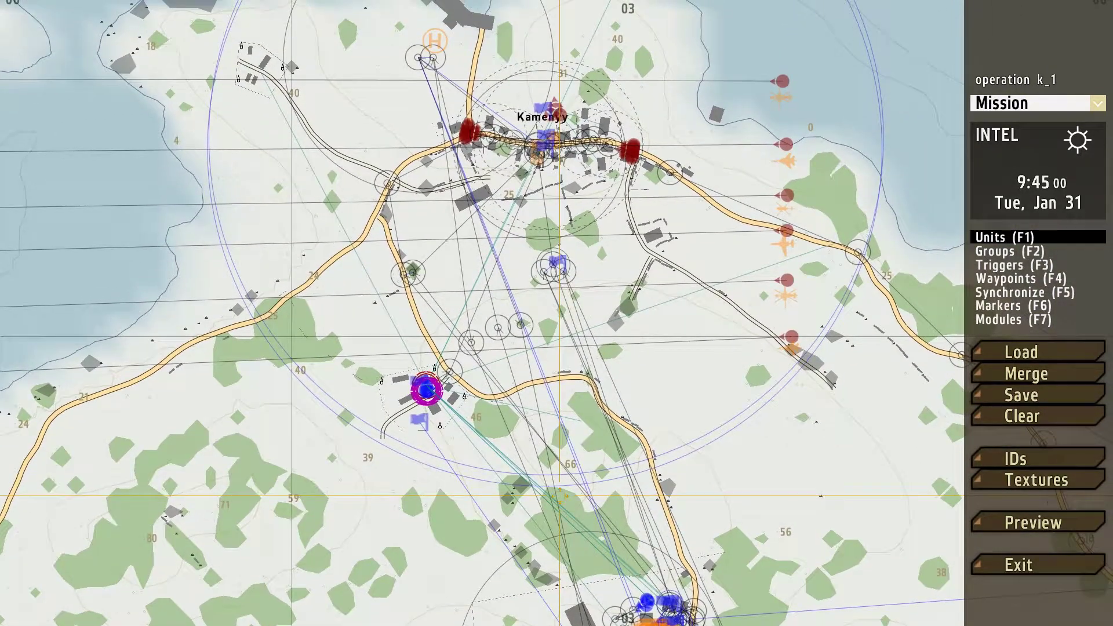
scroll(561, 444, down, 2)
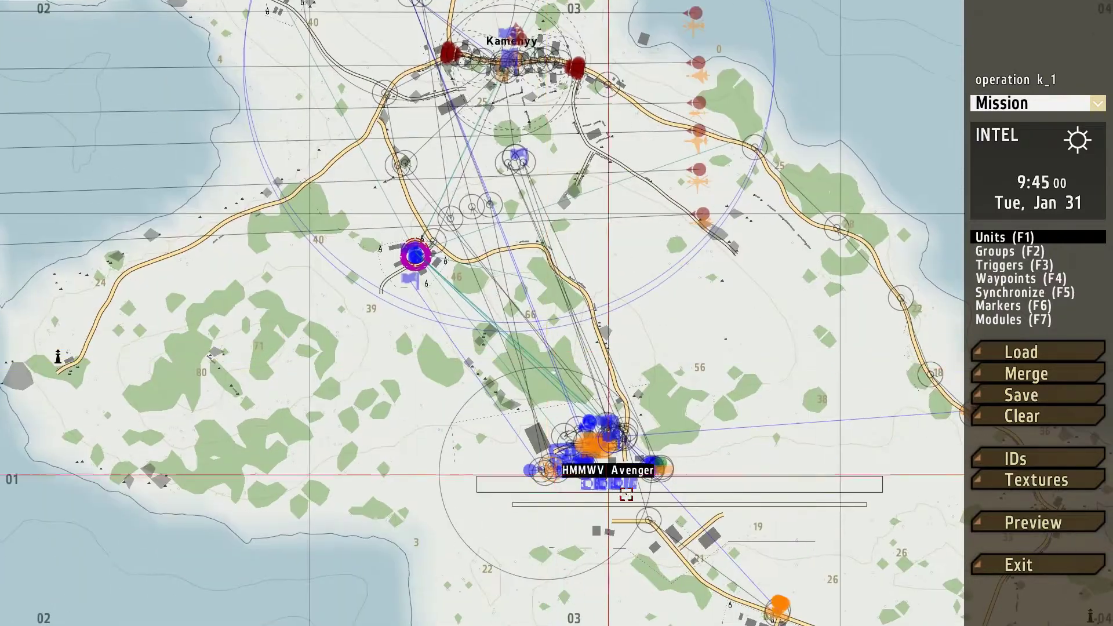
scroll(566, 489, up, 3)
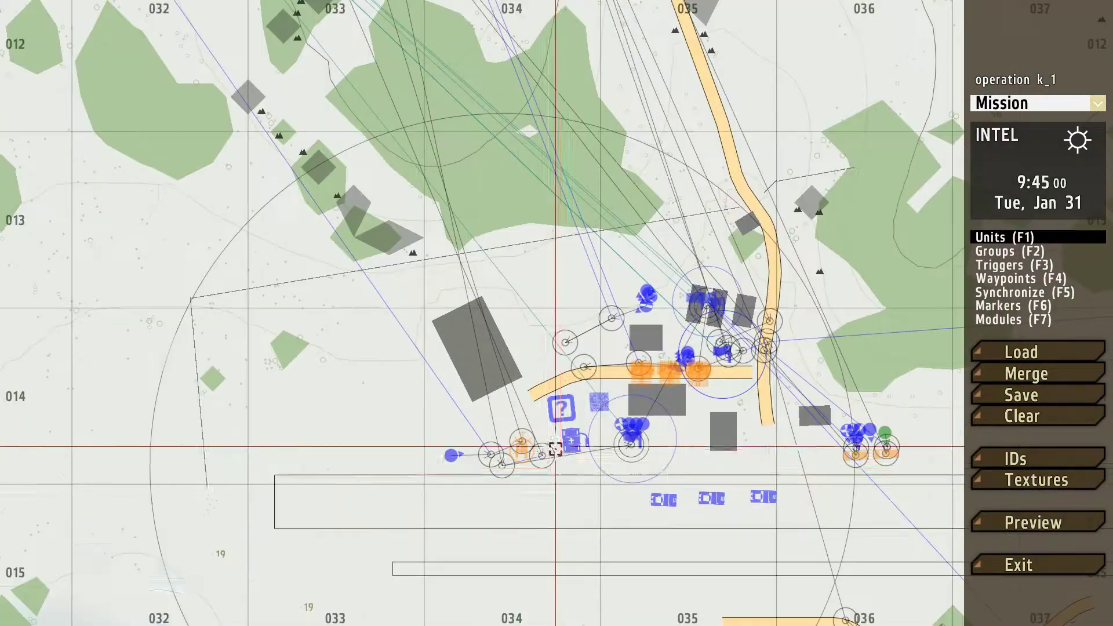
scroll(539, 451, up, 1)
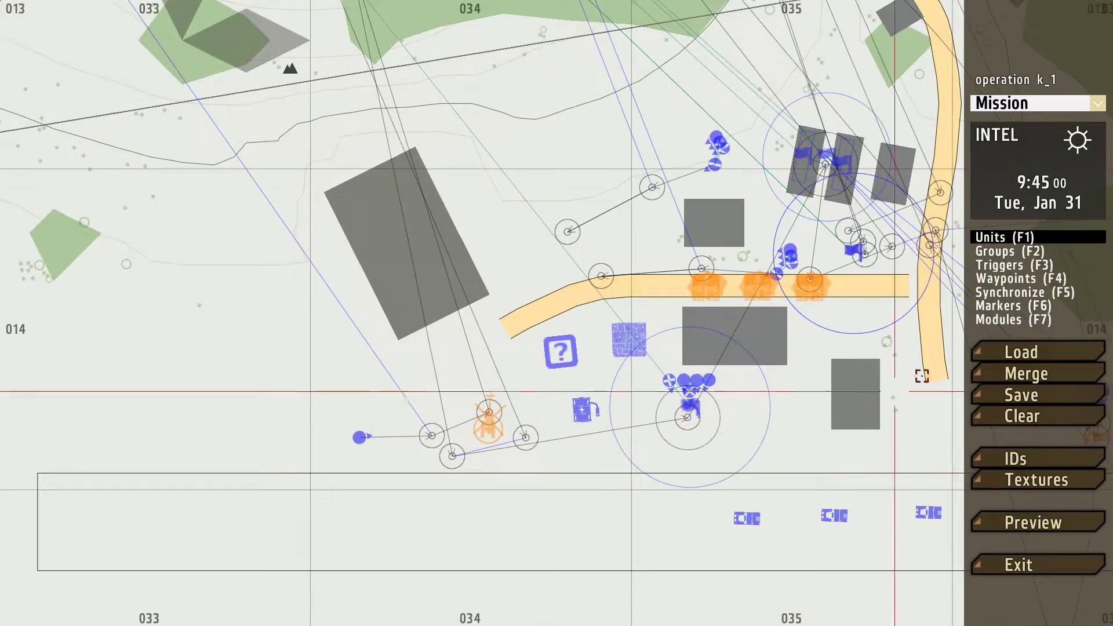
key(F4)
drag(525, 437, 524, 440)
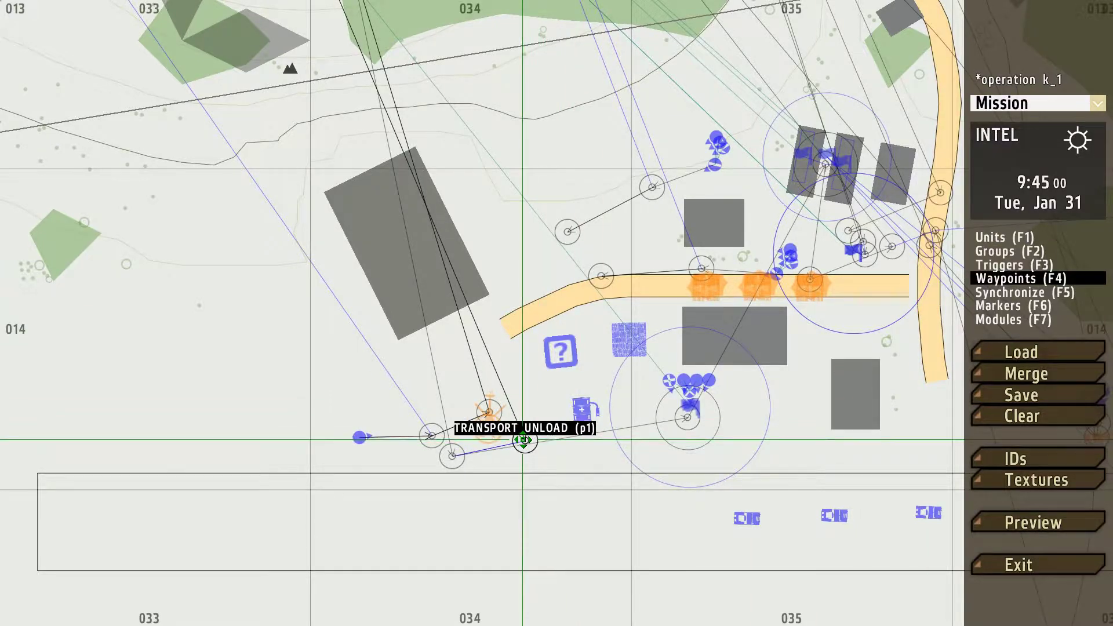
Set the On Act. code of the airfield's TRANSPORT UNLOAD waypoint to heli land "H" ;.
scroll(524, 441, down, 5)
scroll(367, 319, up, 5)
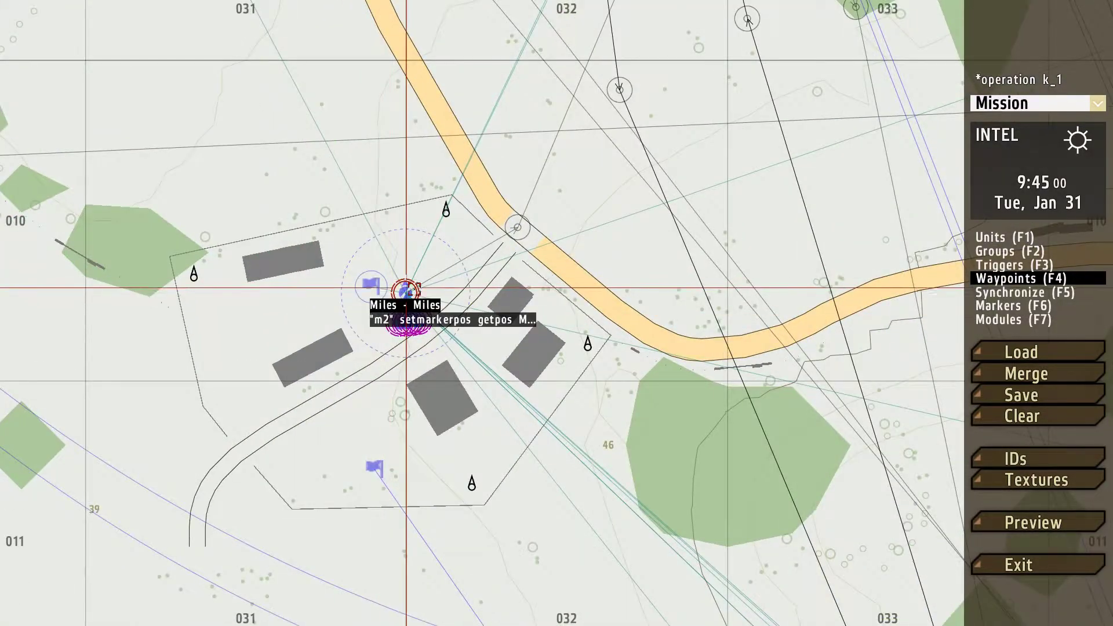
scroll(497, 402, down, 4)
right_drag(627, 533, 491, 150)
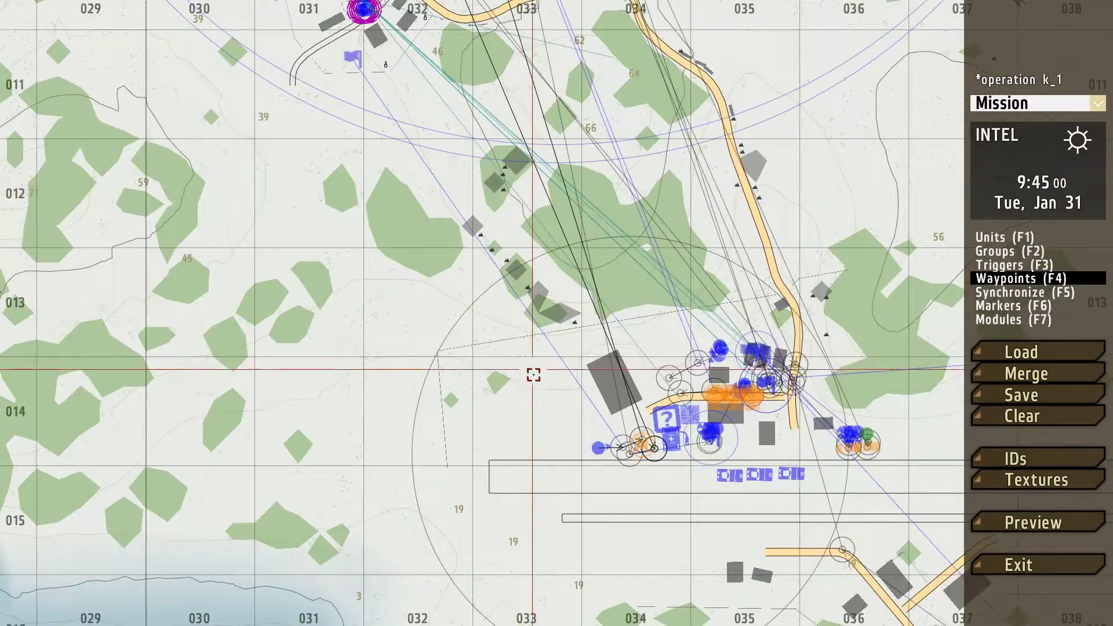
right_drag(535, 278, 548, 338)
right_drag(606, 444, 520, 315)
scroll(556, 348, up, 3)
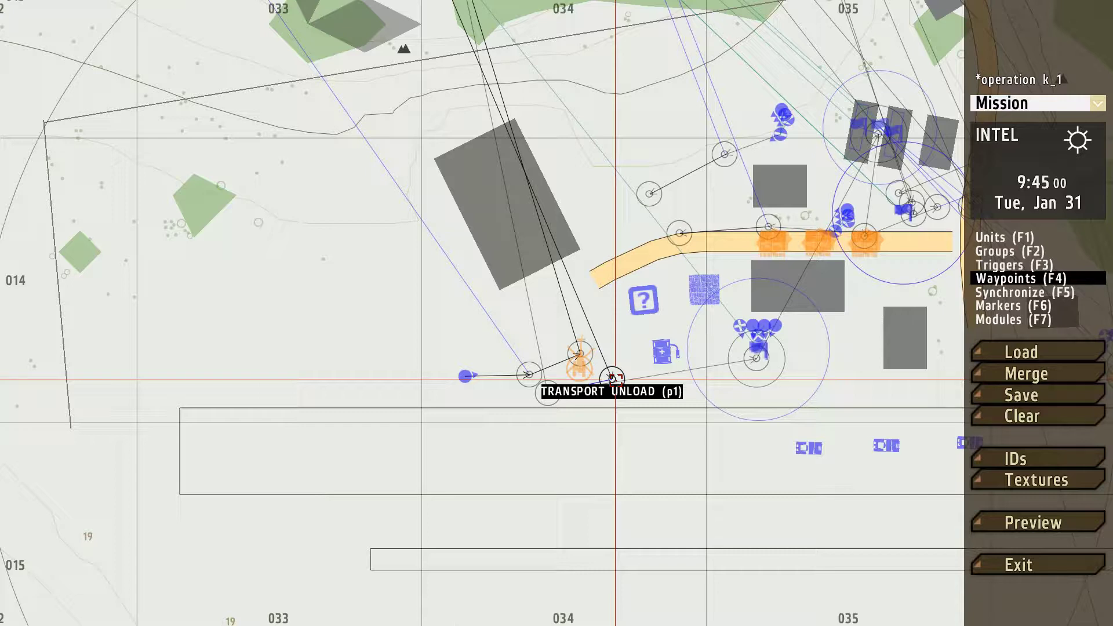
scroll(615, 380, up, 1)
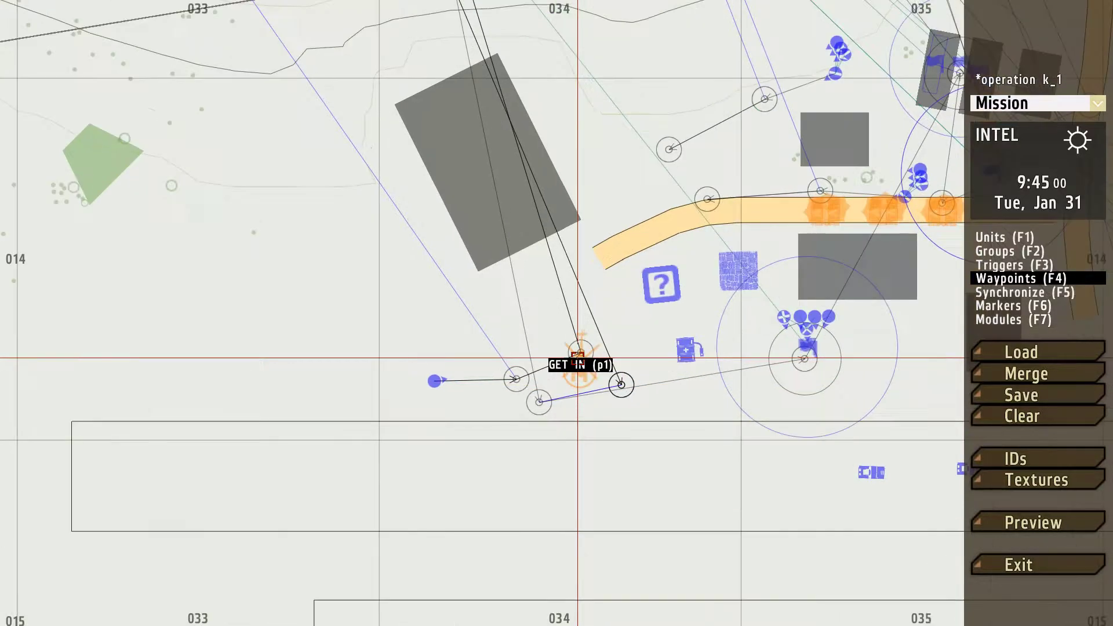
double_click(621, 384)
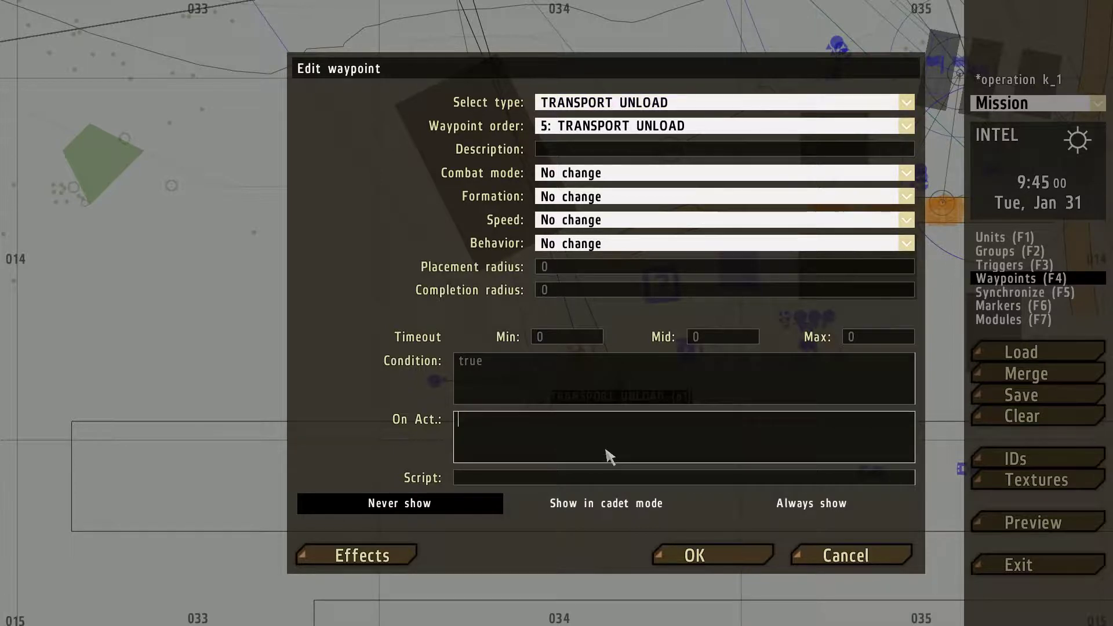
text(heli land "H" ;)
click(673, 556)
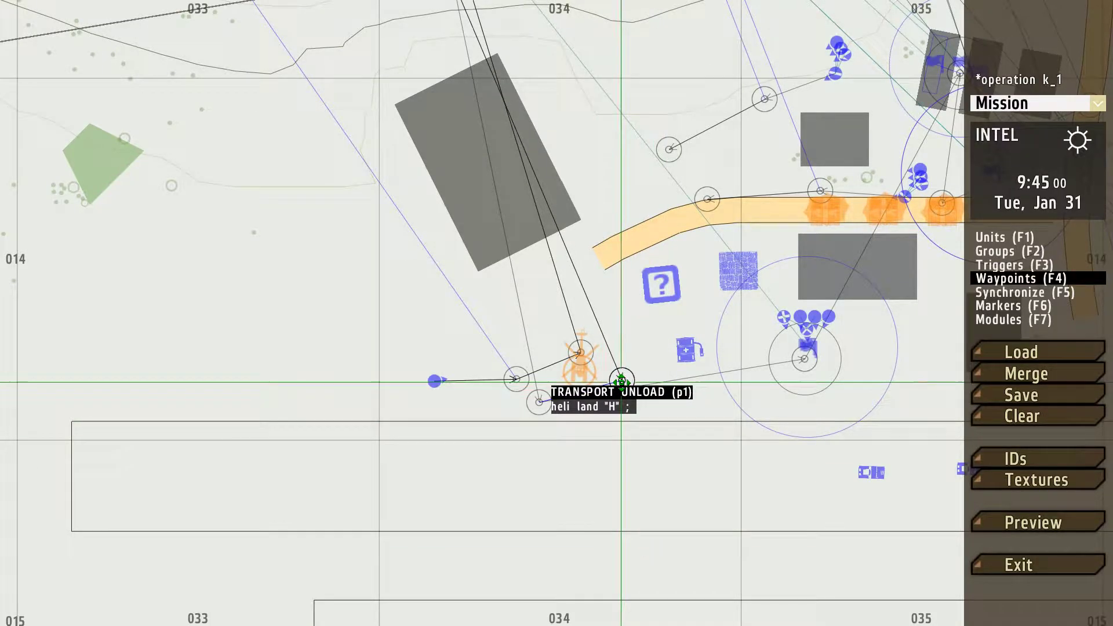
Insert a trigger named T5 northwest of the airfield helipad with axes 200 by 200 and On Act. code heli land "H" ;.
key(F3)
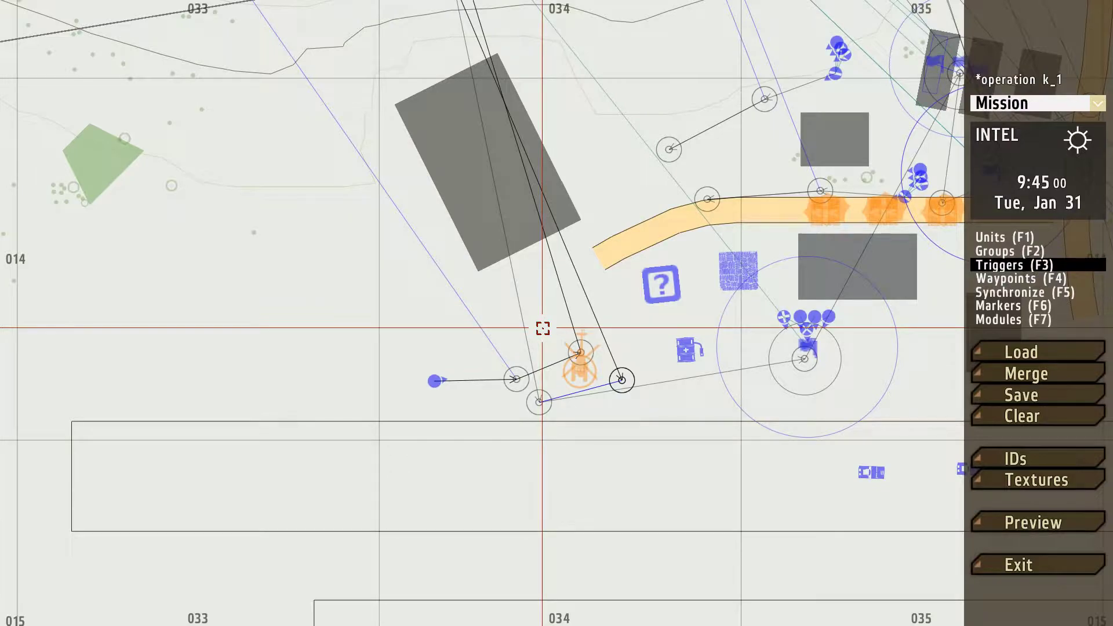
double_click(543, 328)
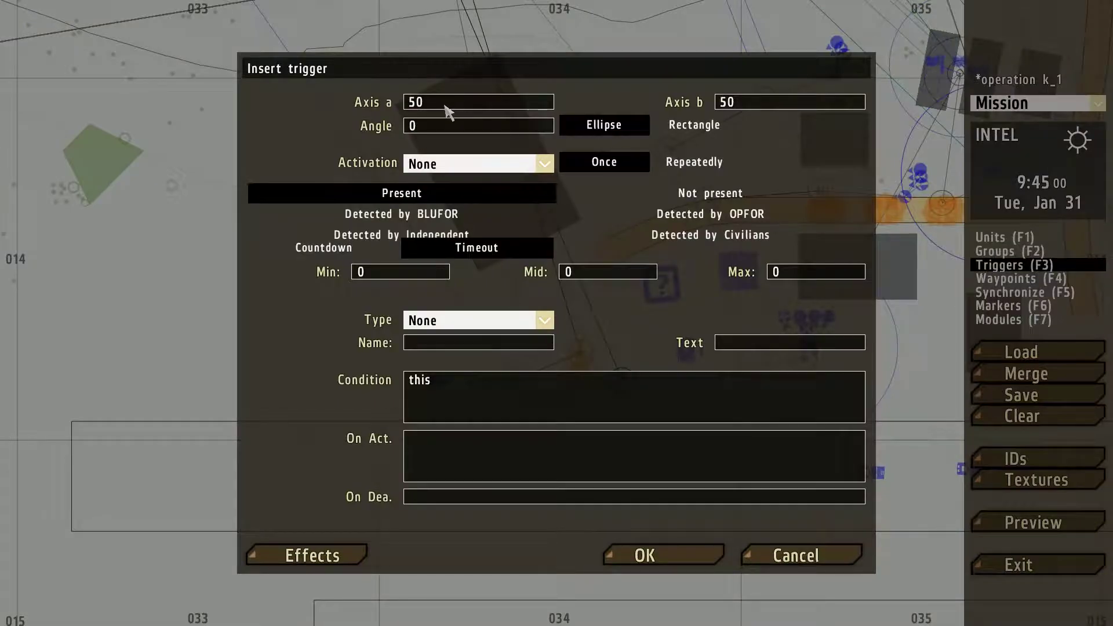
key(BackSpace)
text(200)
click(755, 107)
click(435, 461)
text(hel)
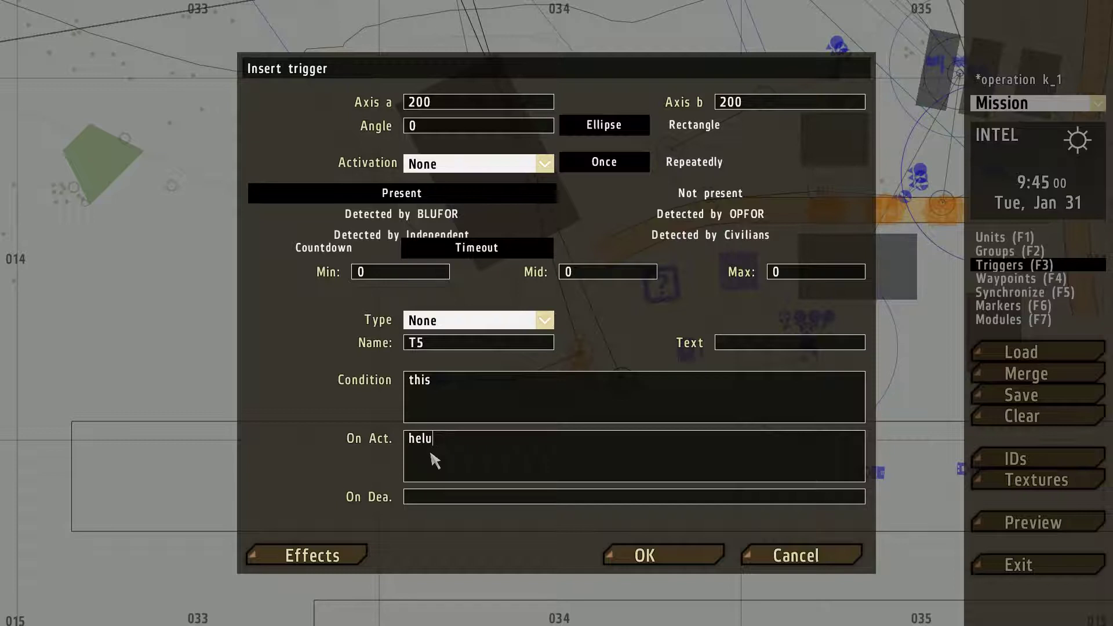
text(i land "H" ;)
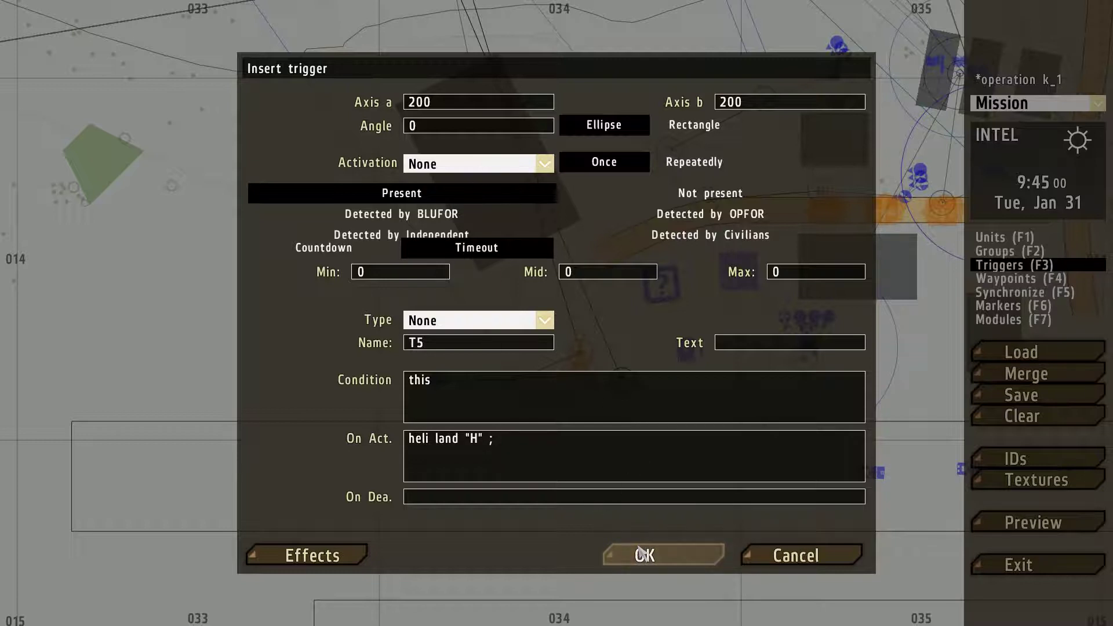
click(641, 553)
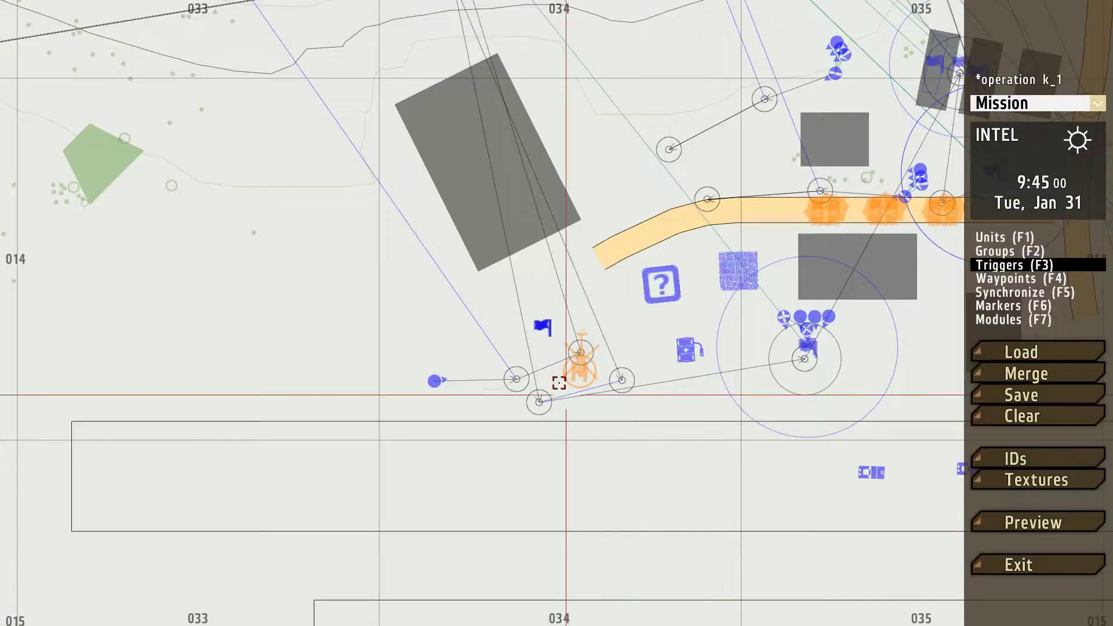
Shift the T5 trigger near the airfield helipad slightly to the west.
scroll(559, 382, down, 6)
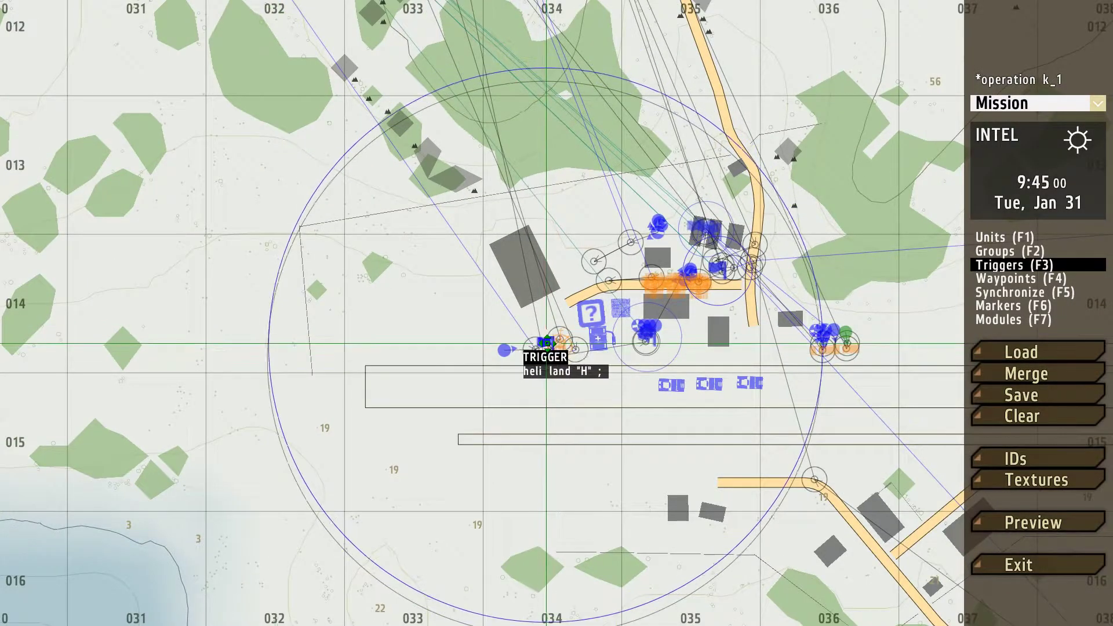
scroll(548, 347, up, 2)
mouse_move(547, 343)
mouse_down()
mouse_move(556, 376)
mouse_move(542, 342)
mouse_up()
scroll(556, 375, down, 2)
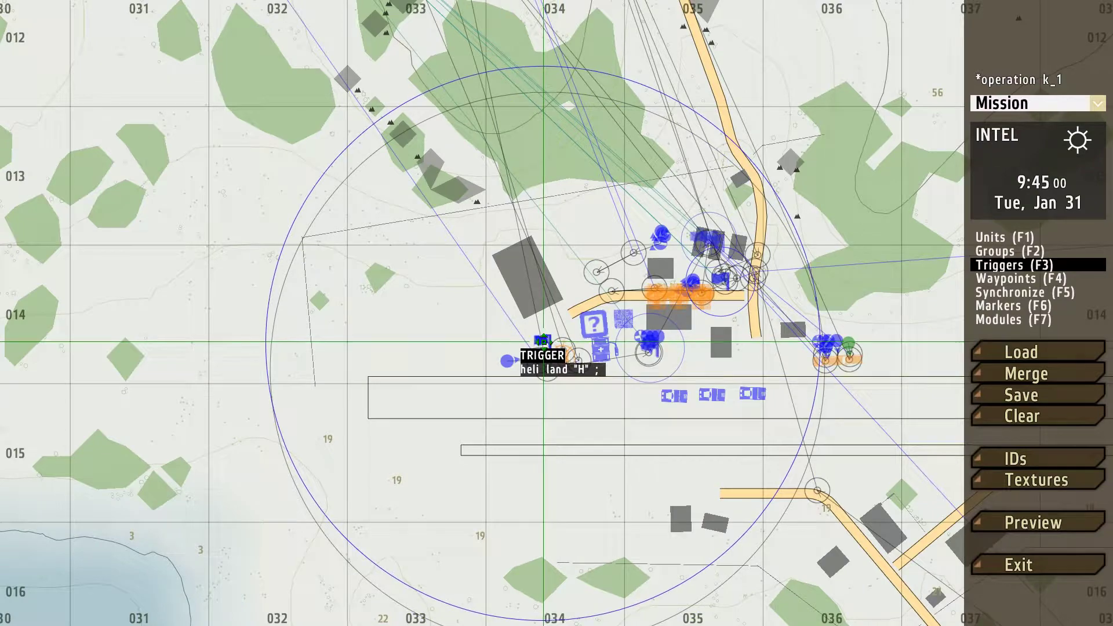
Group the T5 trigger with the player's unit at the small base northwest of the airfield.
click(993, 253)
scroll(533, 350, down, 5)
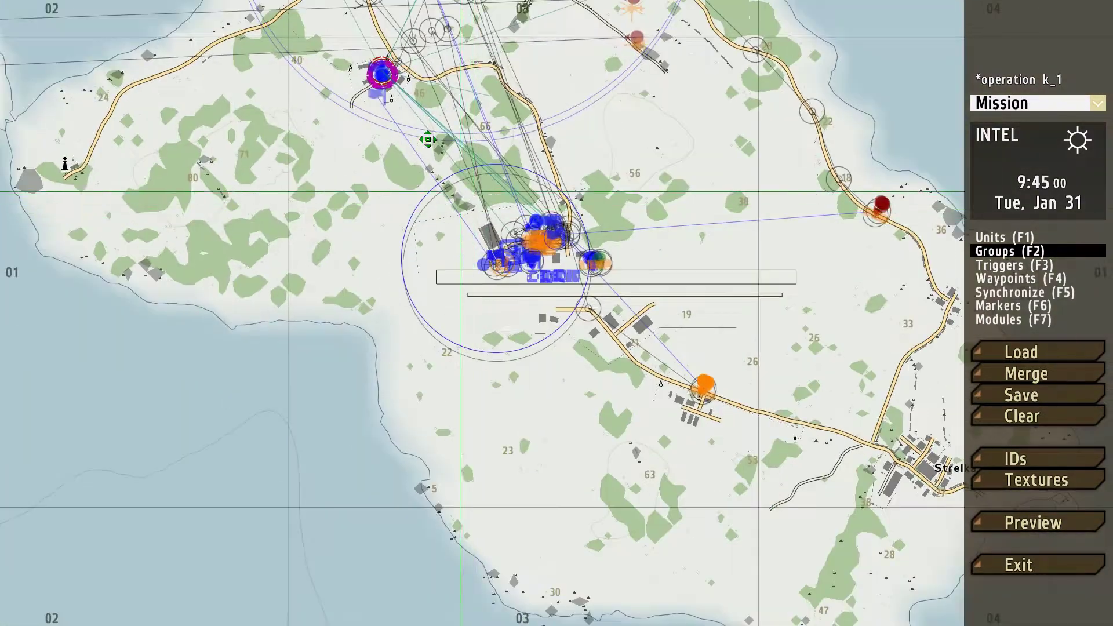
scroll(460, 191, down, 2)
scroll(372, 342, up, 8)
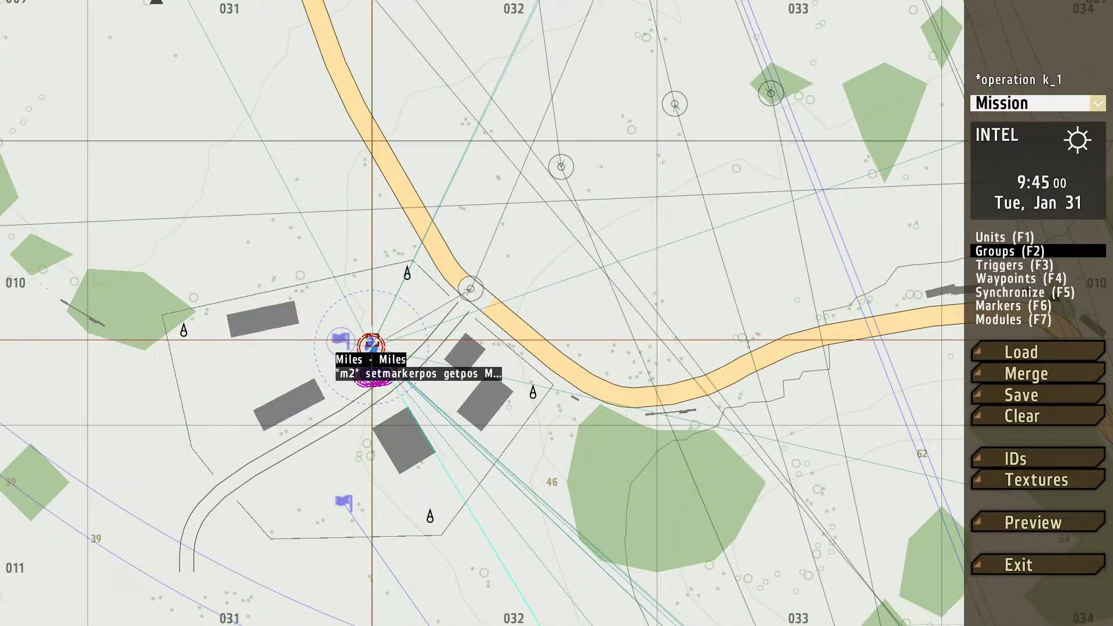
scroll(372, 342, down, 5)
right_drag(598, 539, 638, 173)
scroll(951, 273, up, 6)
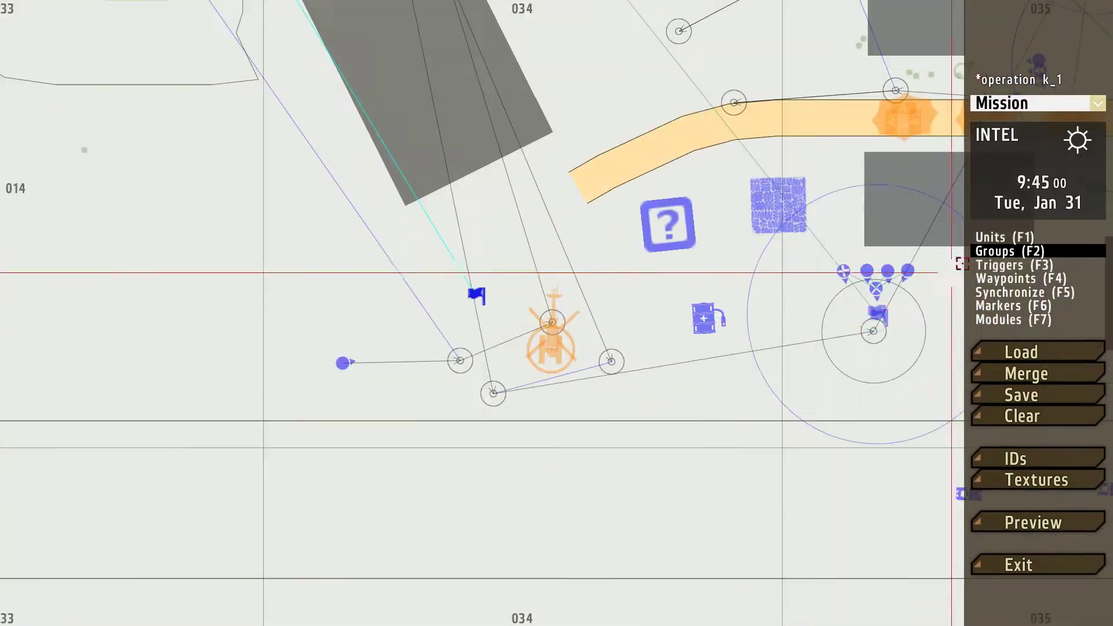
Edit the T5 trigger near the helipad and set its activation to Any group member.
key(F3)
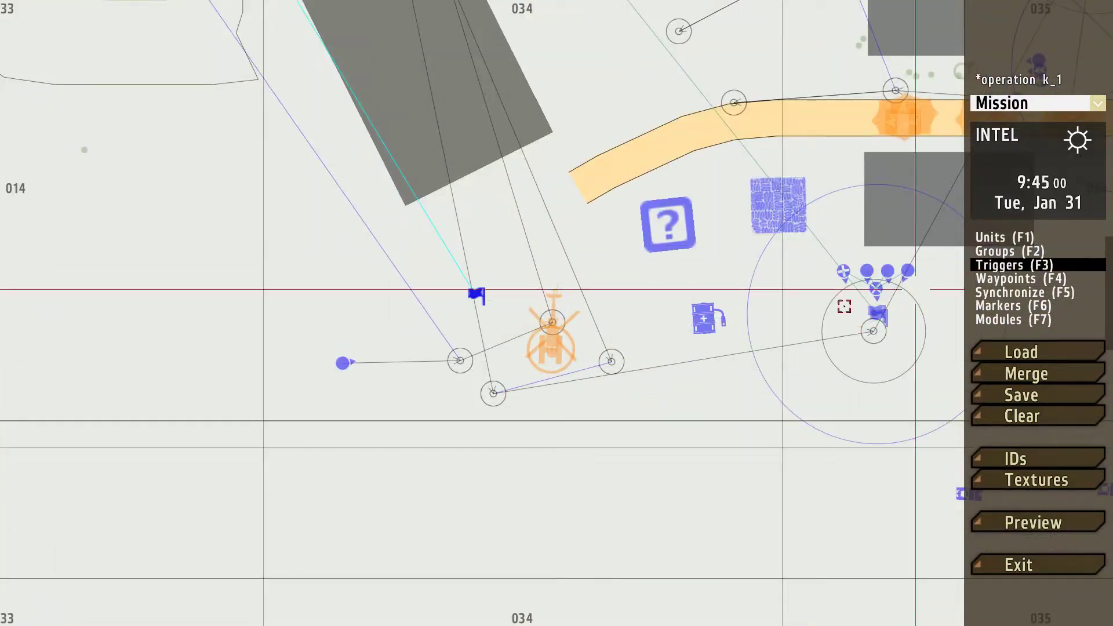
double_click(479, 295)
click(528, 164)
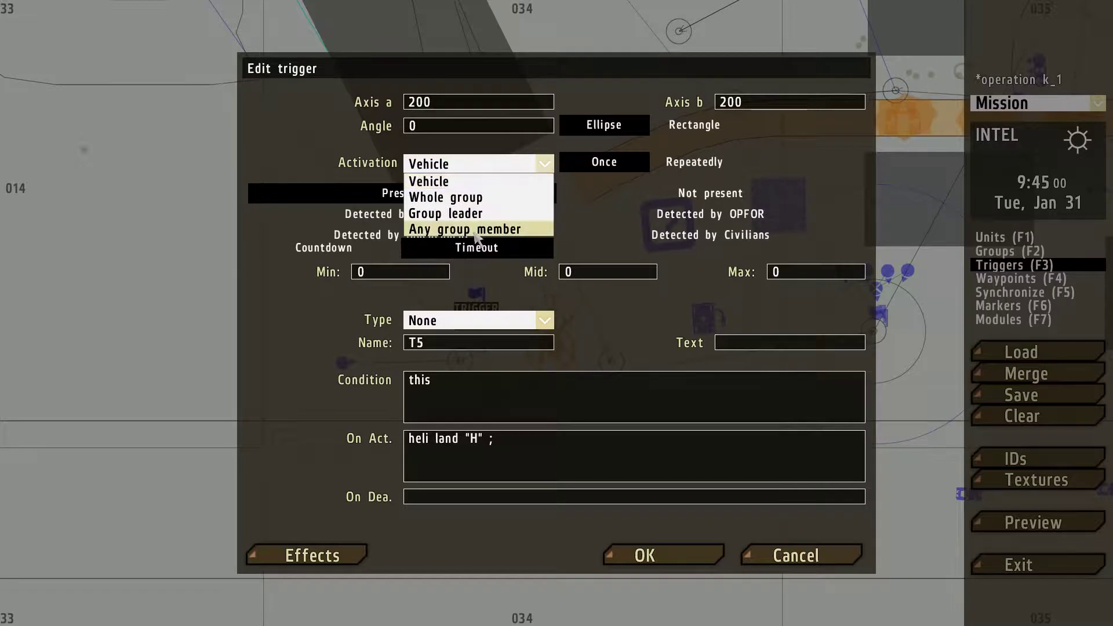
click(475, 231)
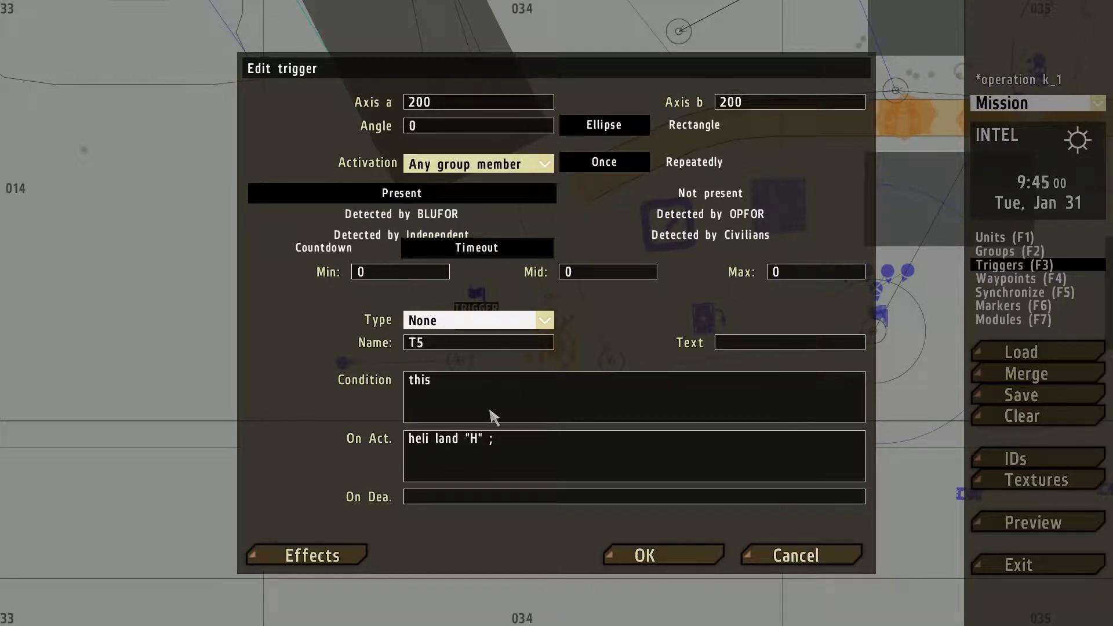
Set the T5 trigger's condition to this and triggeractivated T1 ; and accept the edited trigger.
click(471, 388)
text(and )
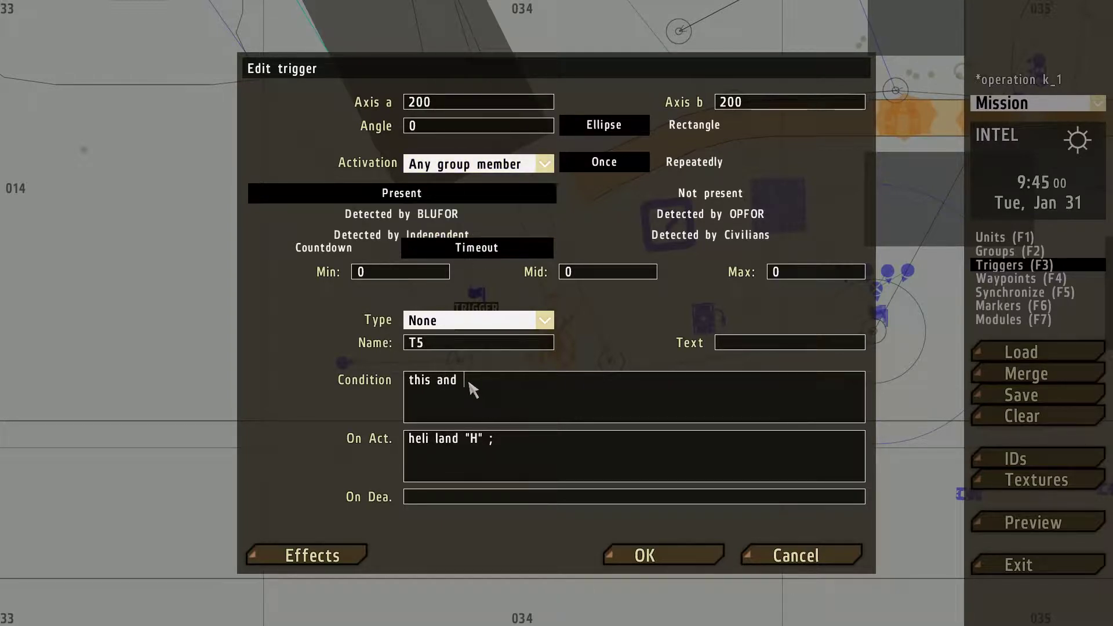
text(triggeractivated)
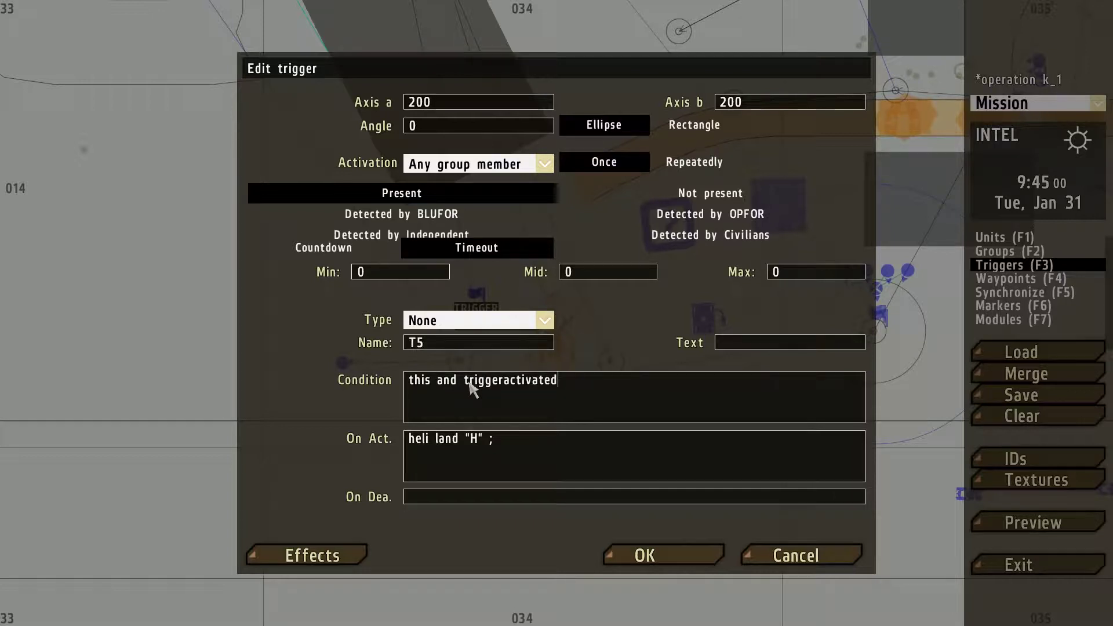
text( T1 ;)
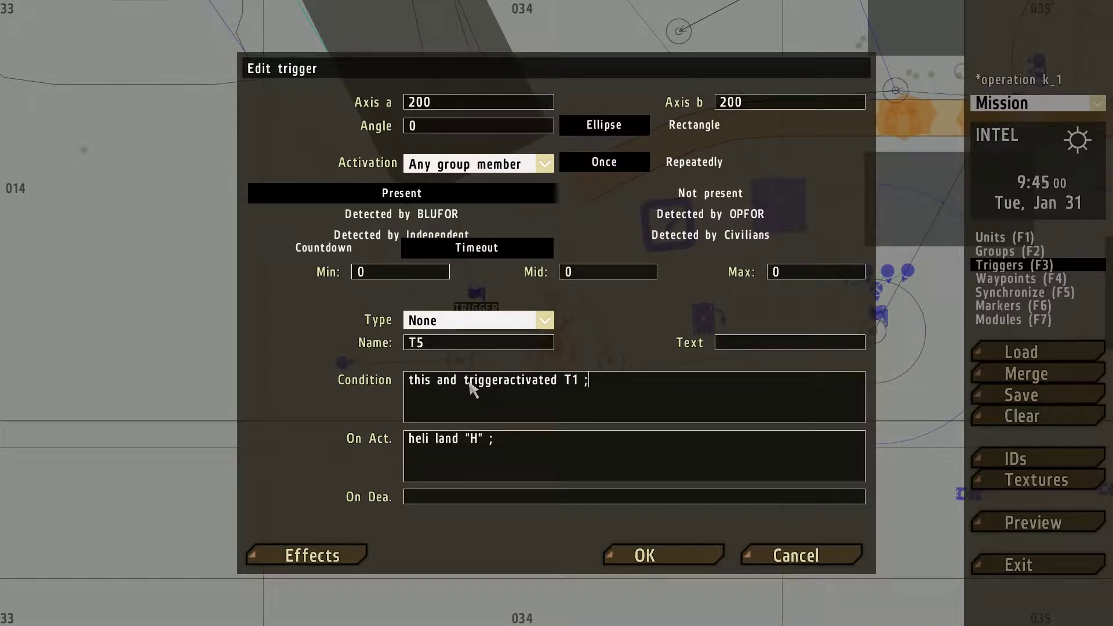
click(611, 560)
Inspect the settings of the OPFOR trigger T1 in Kamenyy and leave them unchanged.
scroll(608, 557, down, 7)
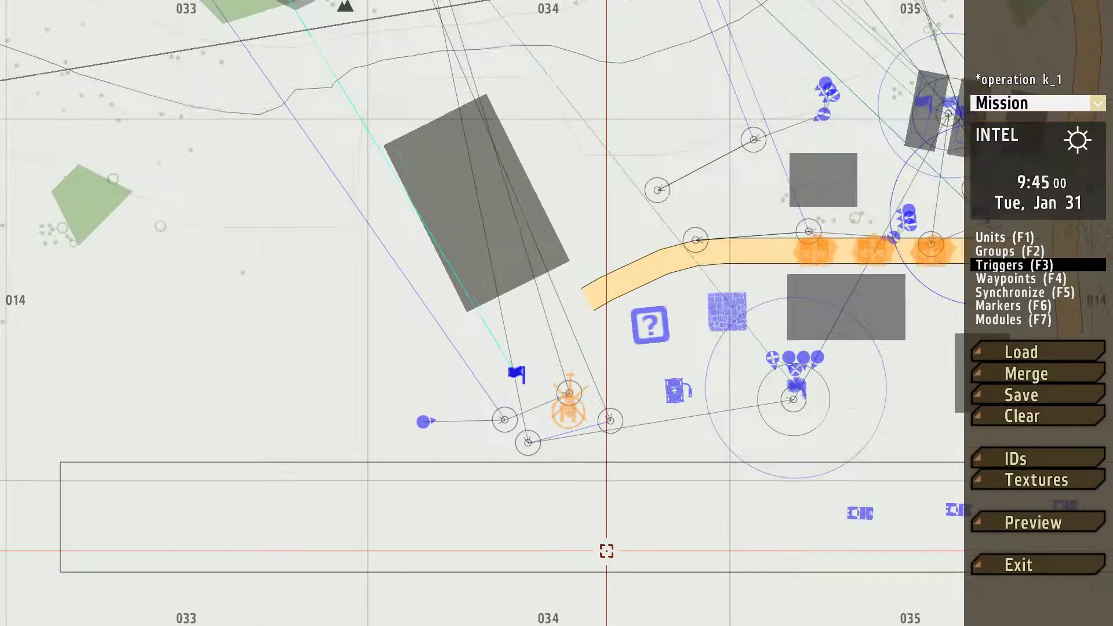
right_drag(562, 66, 578, 344)
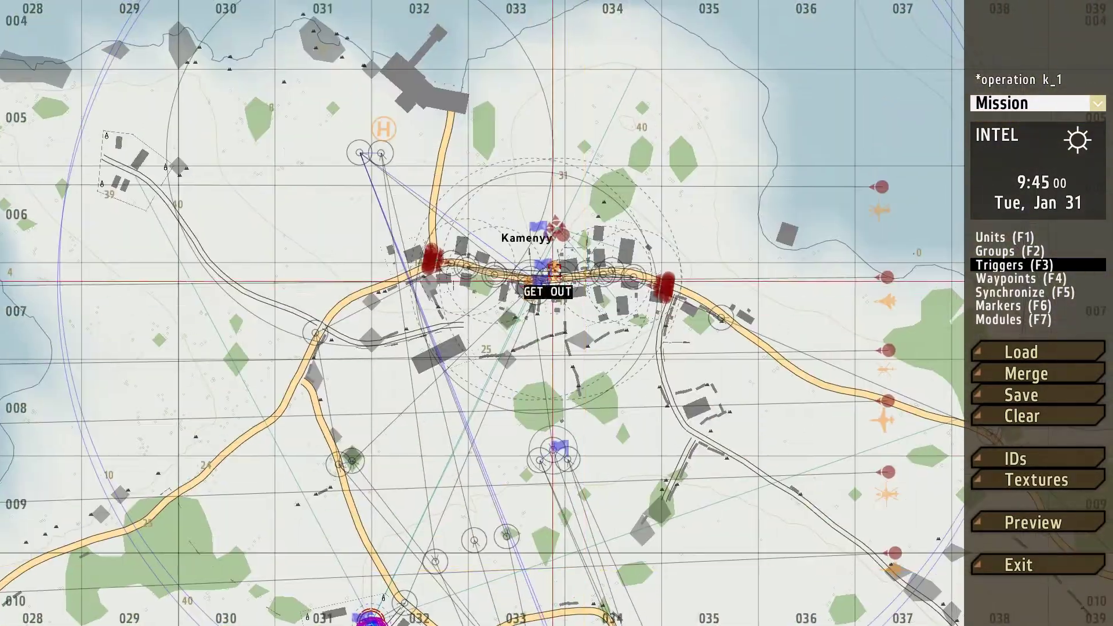
scroll(504, 255, up, 5)
double_click(504, 256)
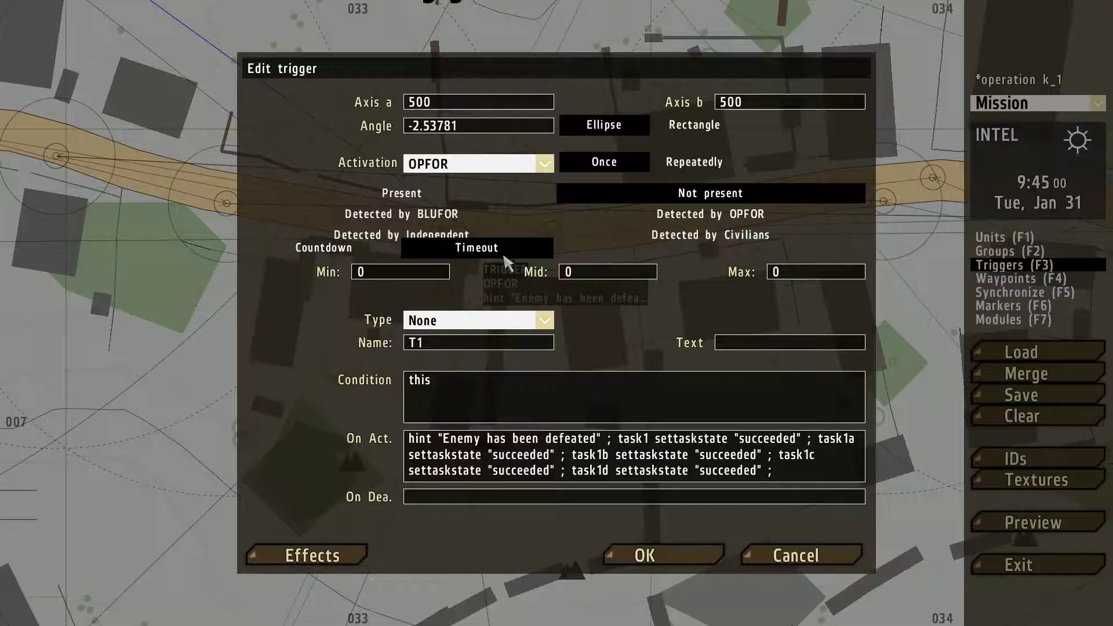
click(760, 557)
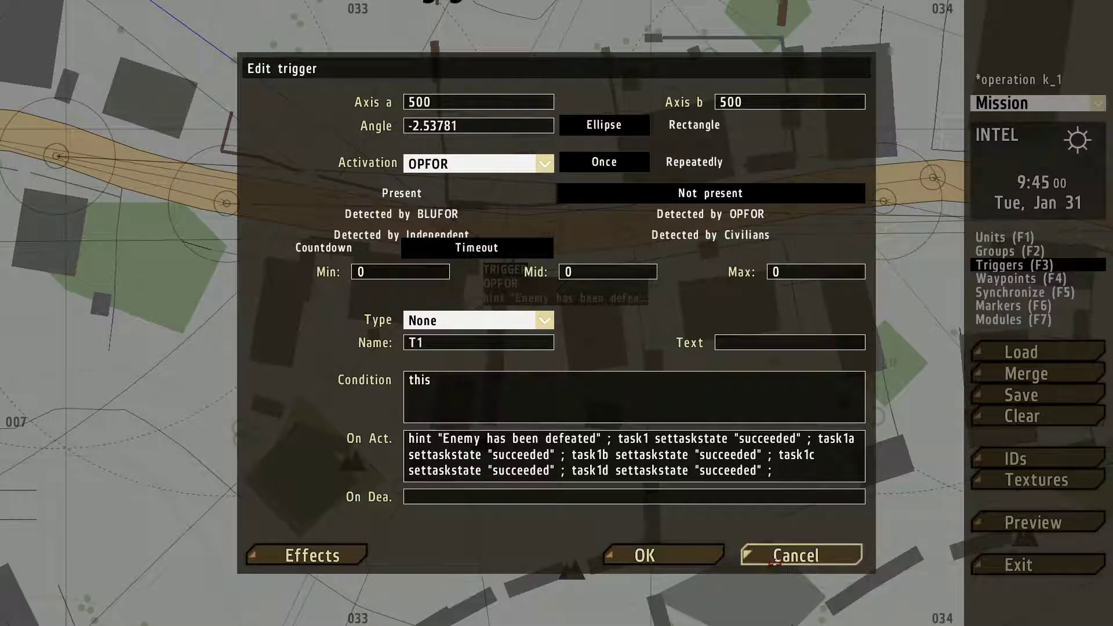
Append taskhint ["Task Completed \n Area Clear \n Proceed To Evac Point" to the On Act. code of the OPFOR trigger T1 in Kamenyy.
scroll(605, 381, up, 3)
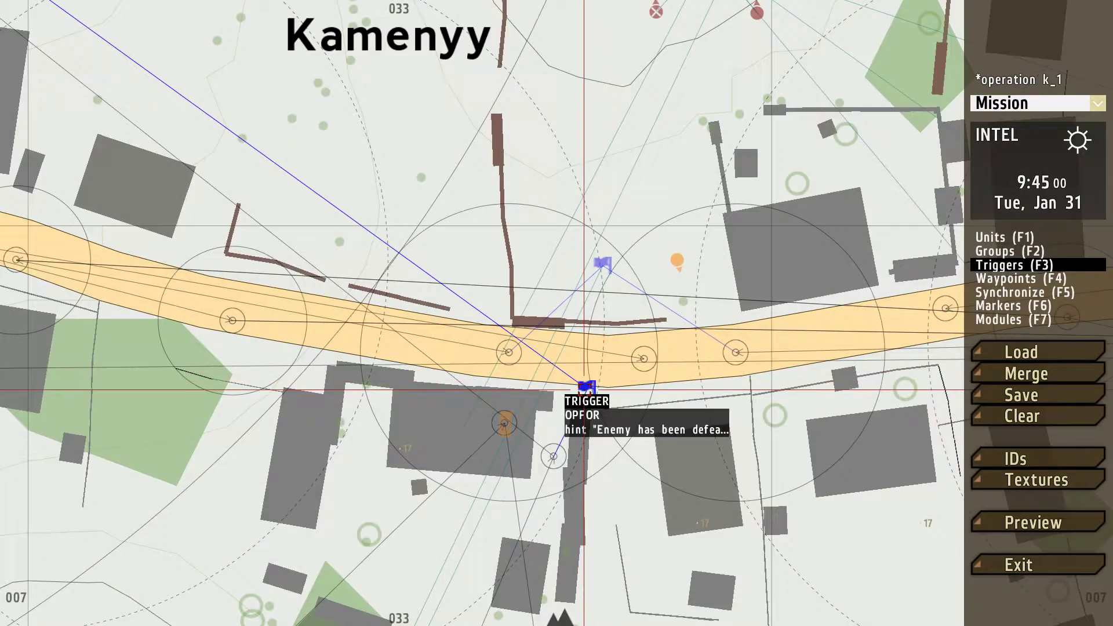
double_click(584, 387)
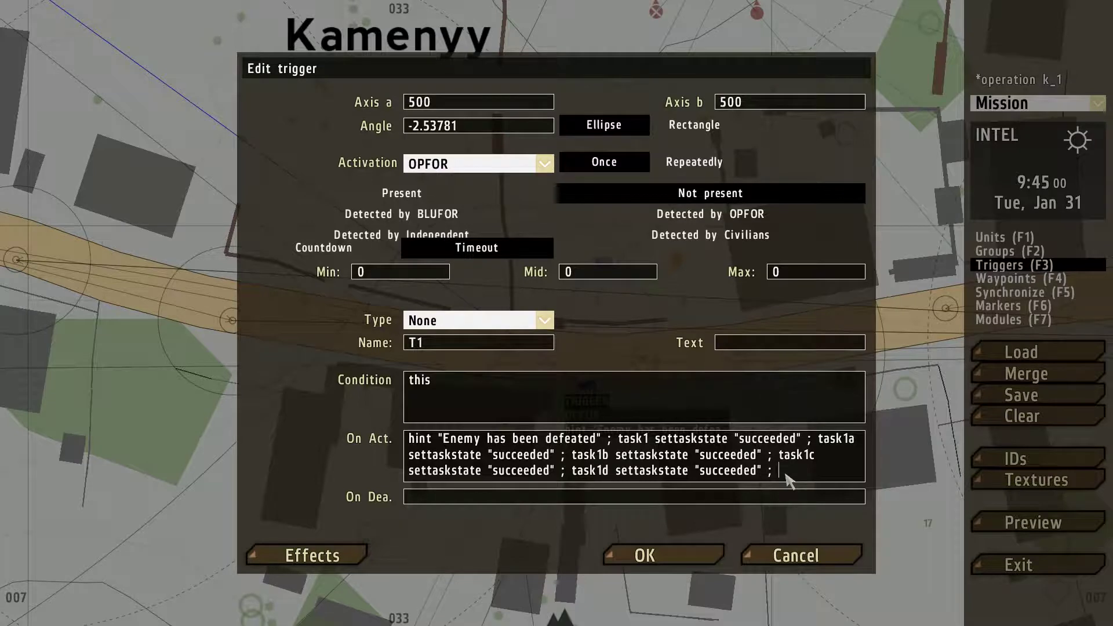
text(task)
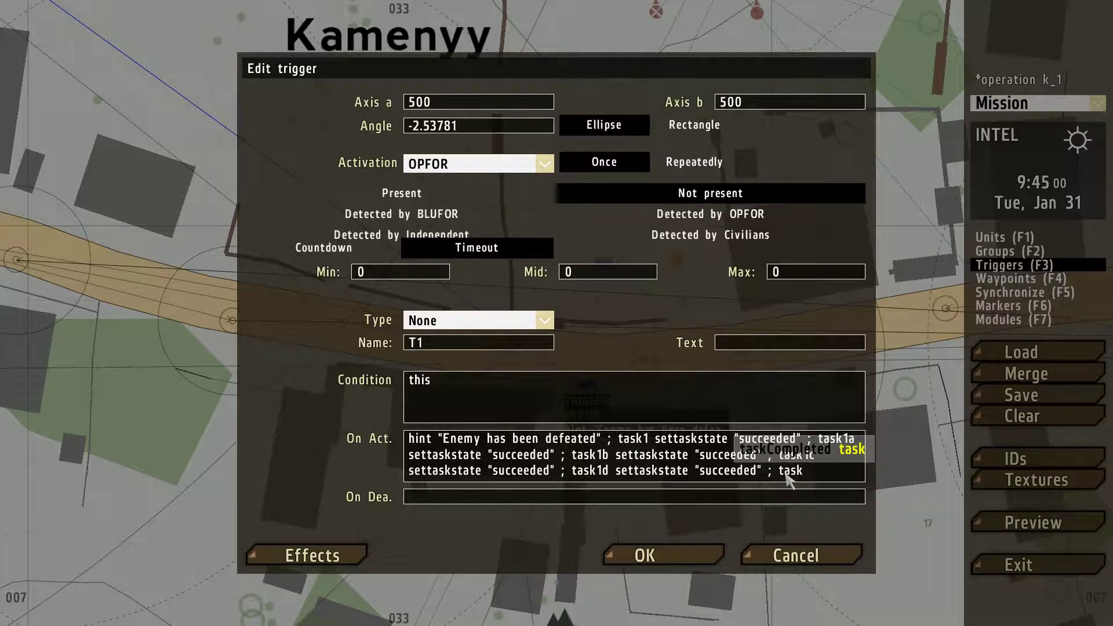
text(hint [)
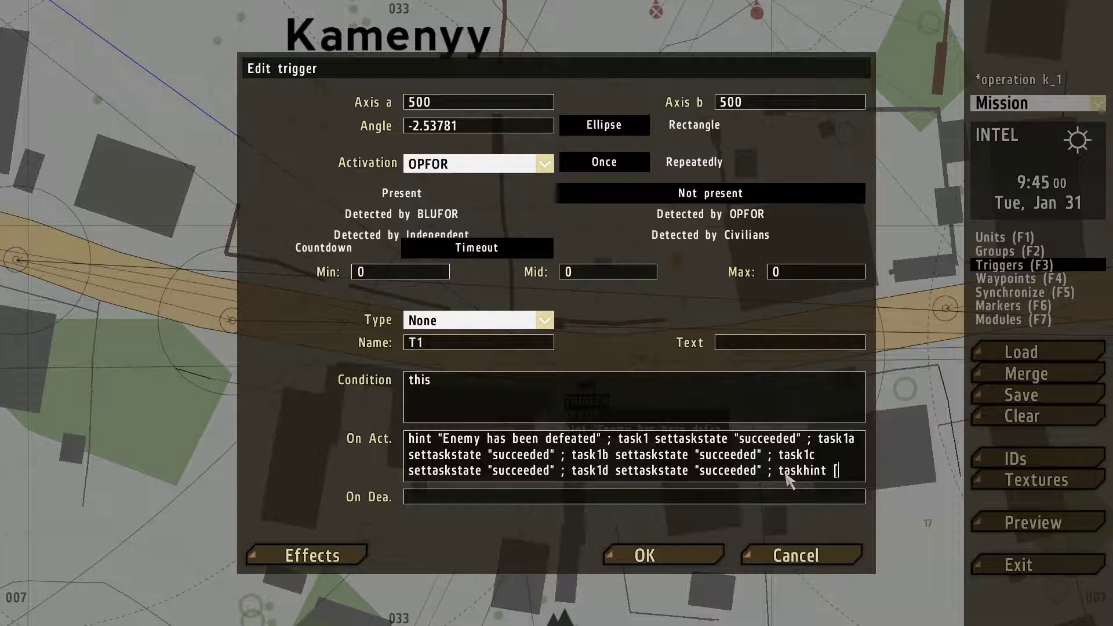
text(")
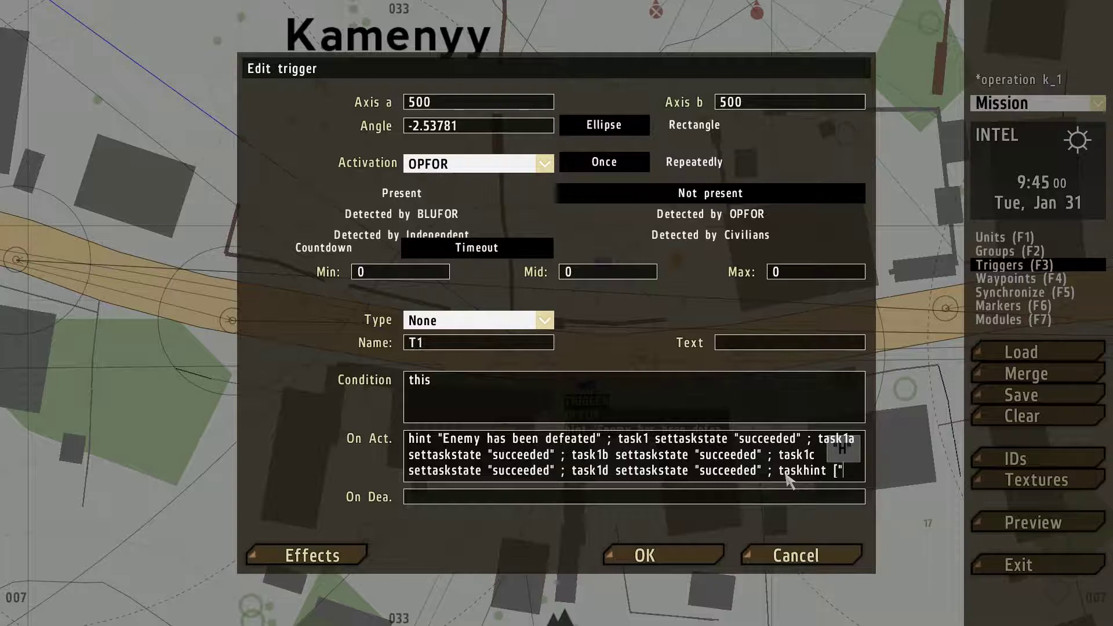
text(Tac)
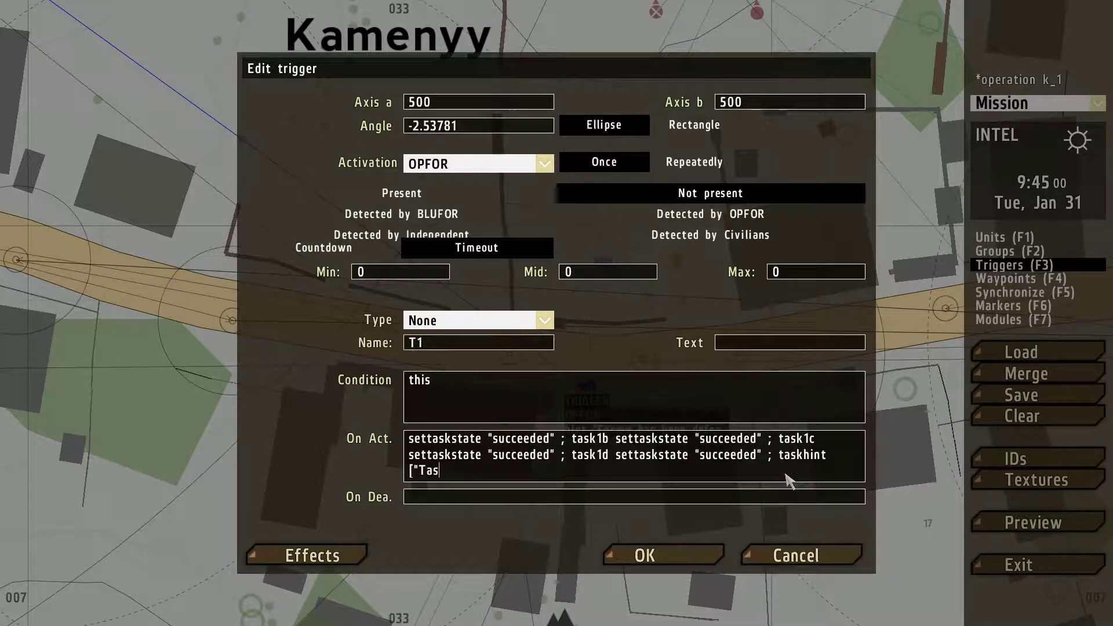
text(k Completed \n Area Clear)
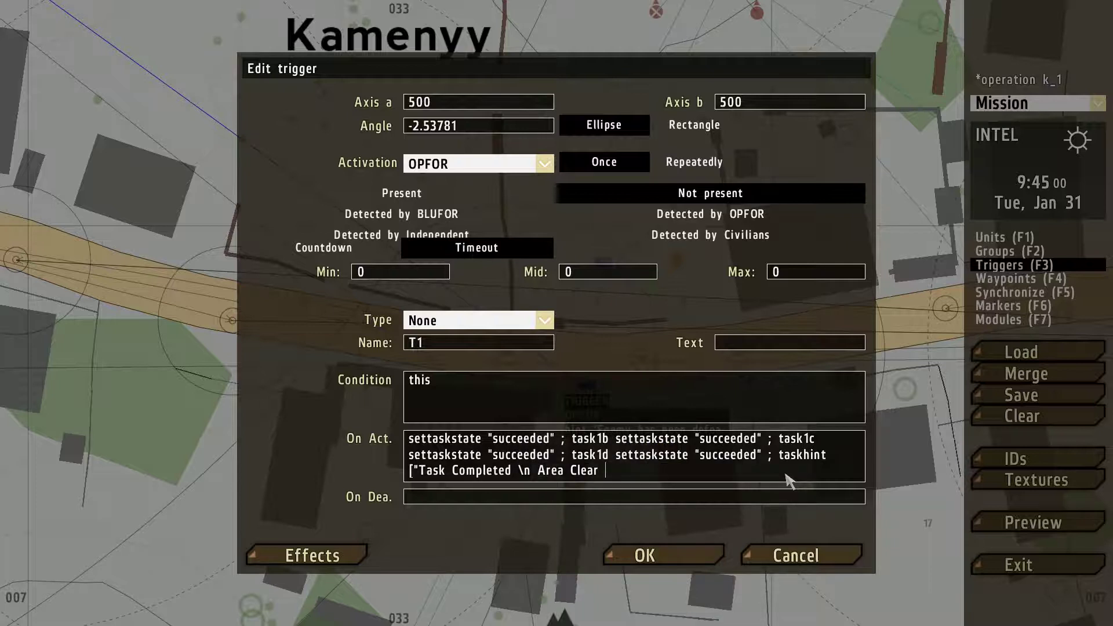
text( \n Proceed To Evac )
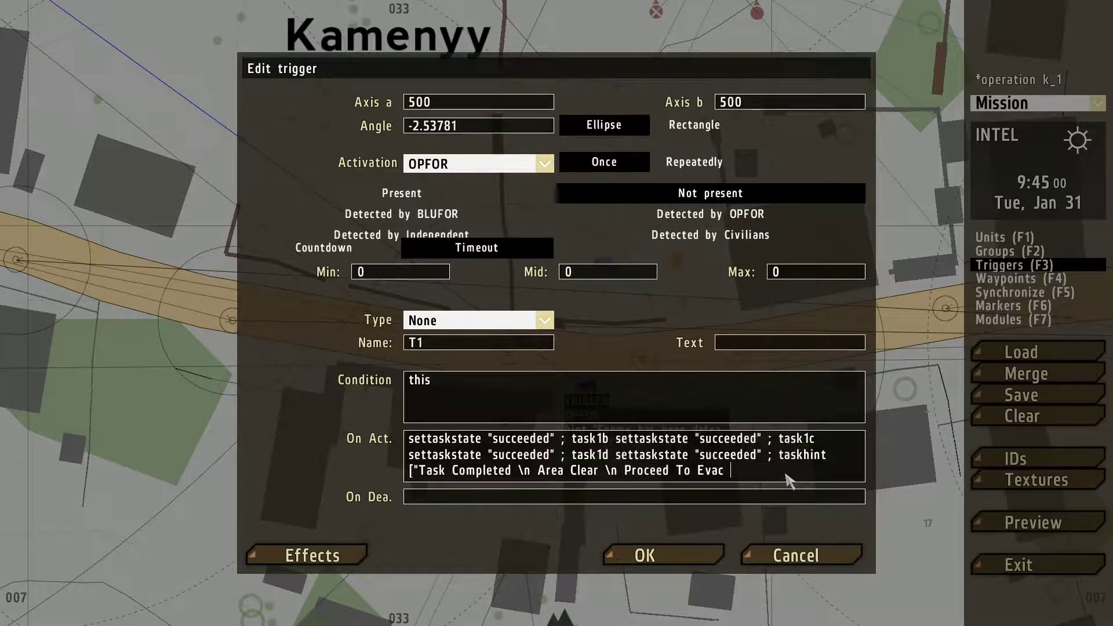
text(Poin)
text(t")
Finish T1's taskhint with the colour [0,1,0,1] and "taskdone", close the array with a bracket, and accept the trigger.
text( , [)
text(0,1)
text(,0)
text(,1],)
text( "task)
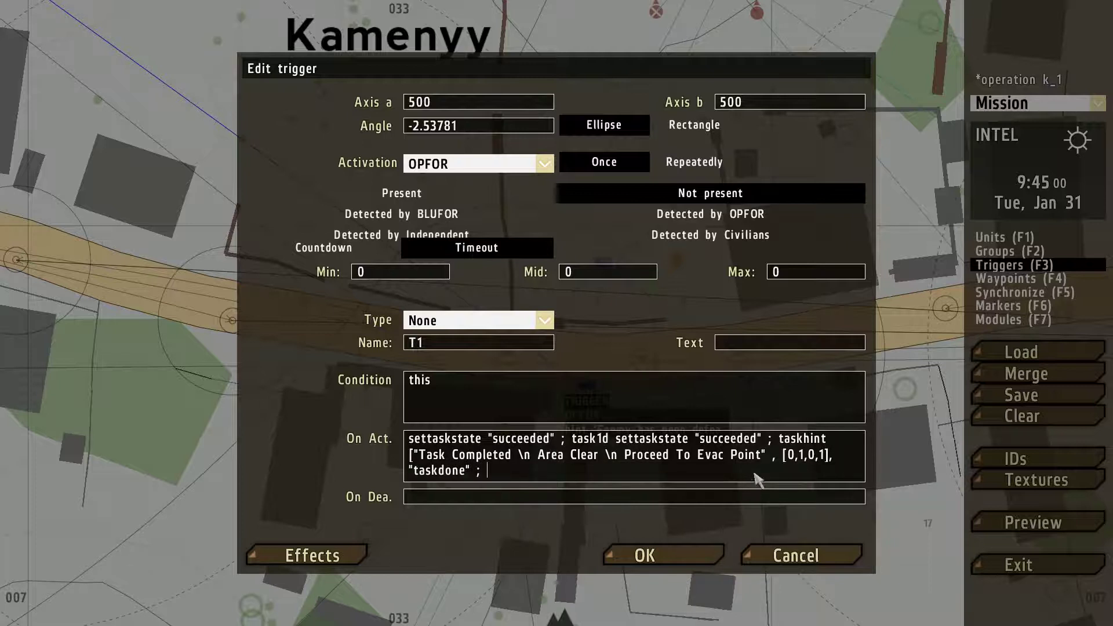
click(687, 557)
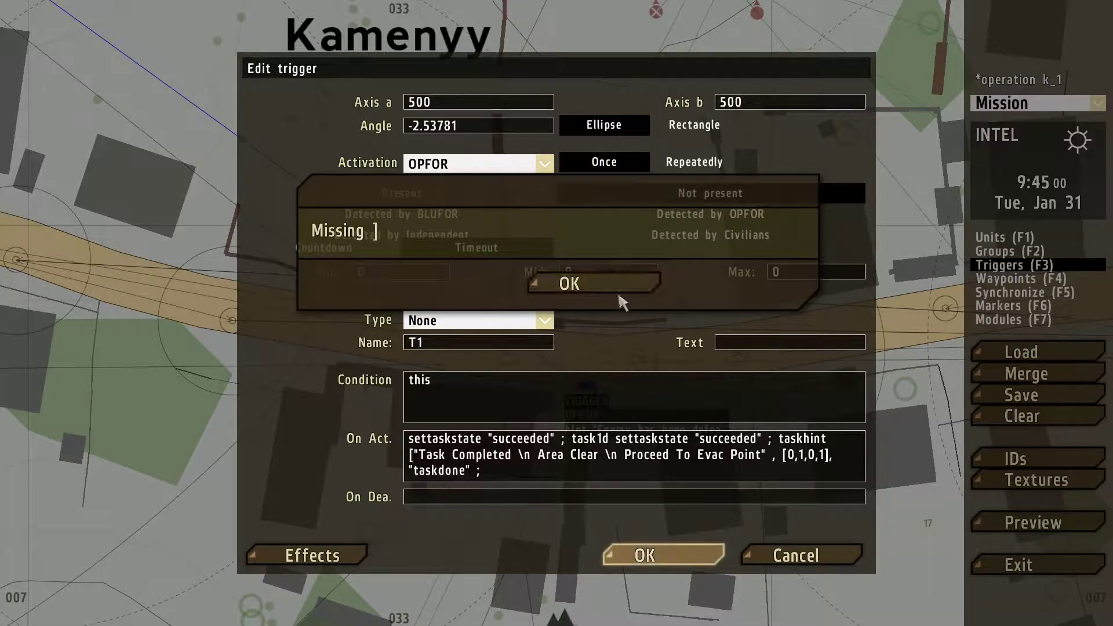
key(Return)
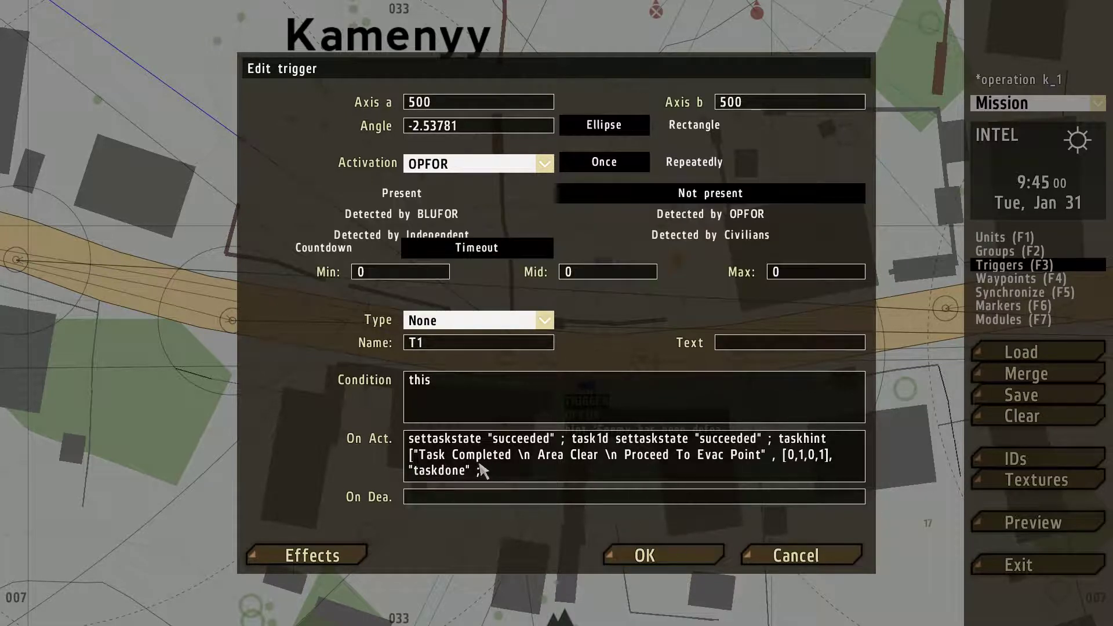
click(648, 555)
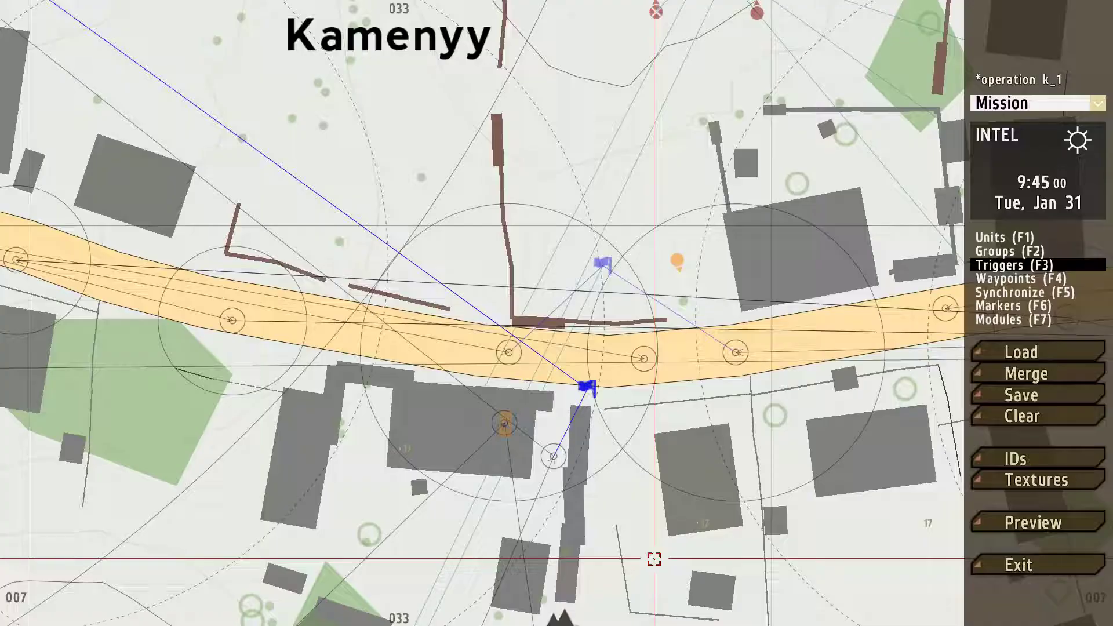
Rotate the enemy rifle squad at Kamenyy's western road junction so its line of riflemen stands north of the squad leader.
scroll(649, 556, down, 3)
scroll(620, 472, down, 5)
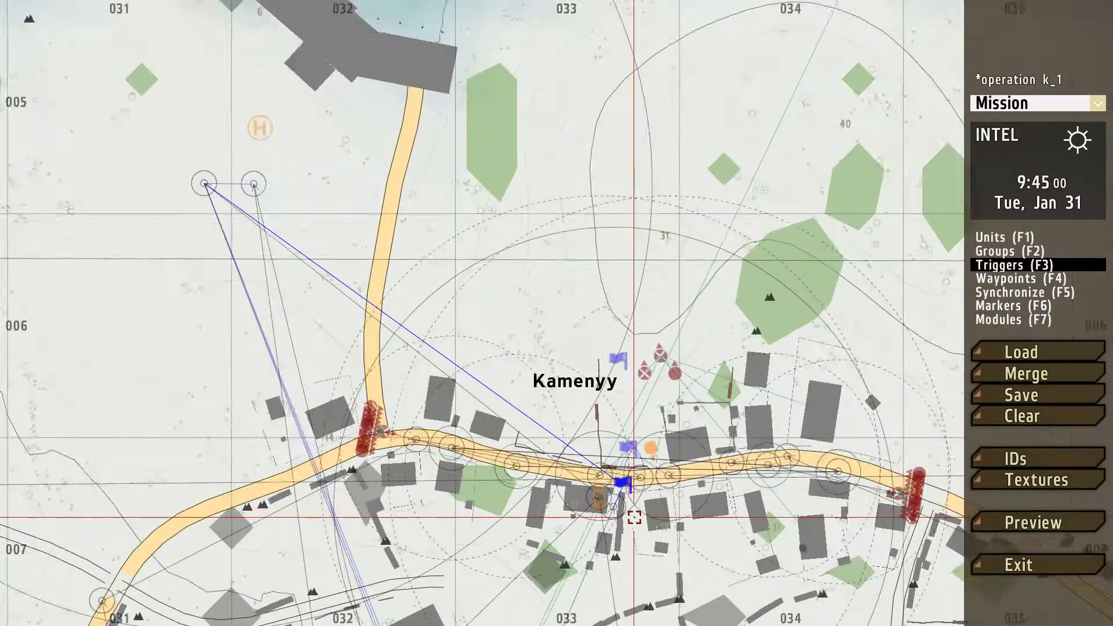
scroll(467, 423, up, 3)
key(F1)
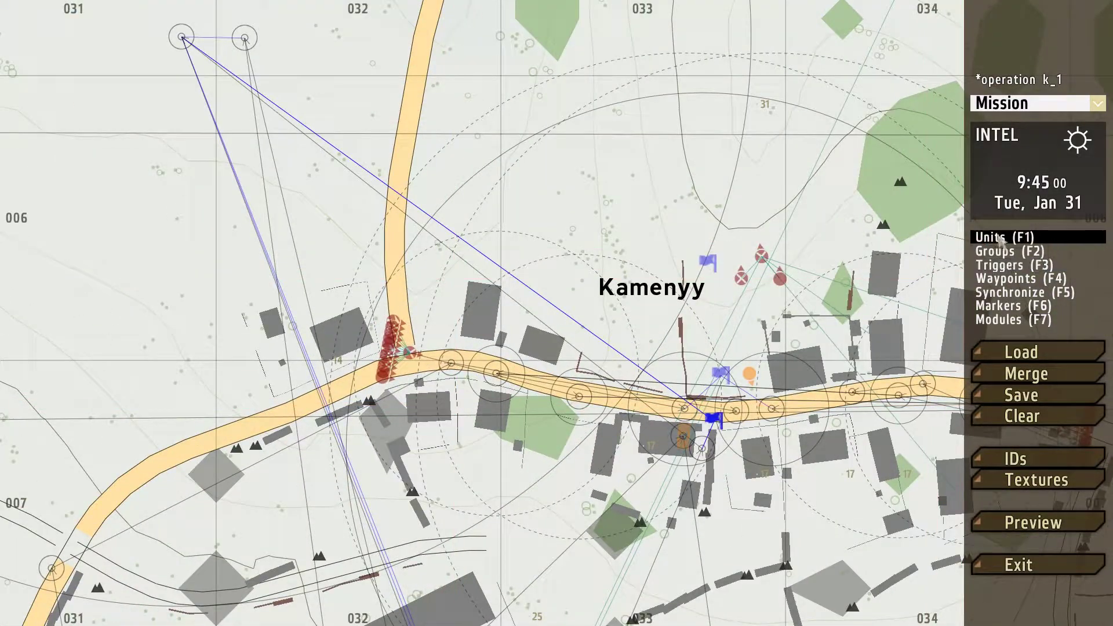
scroll(377, 354, up, 4)
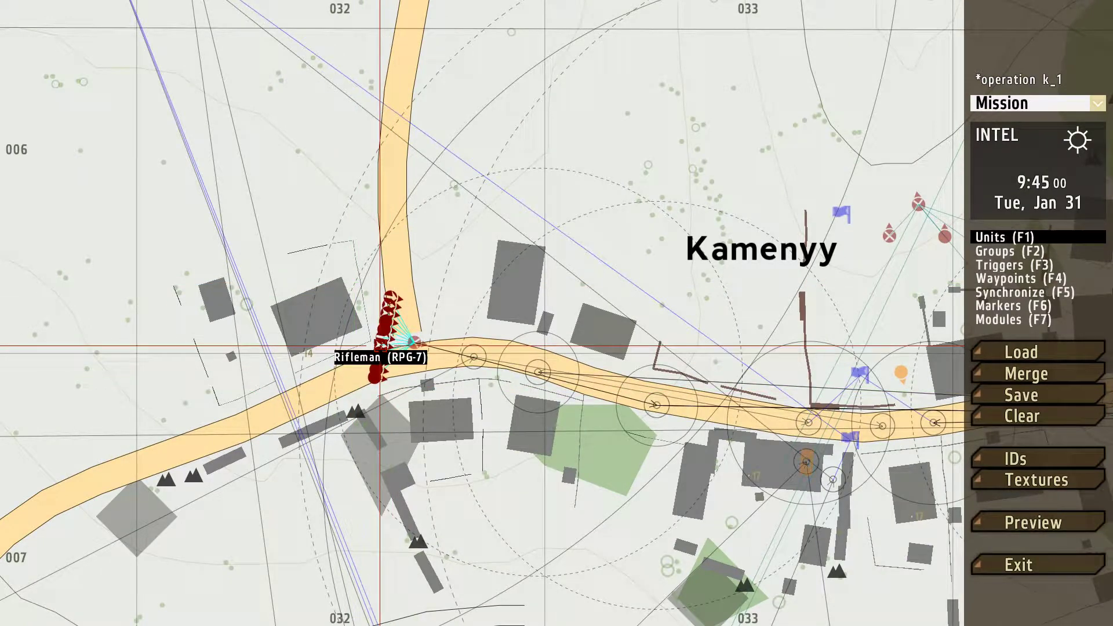
drag(379, 356, 417, 233)
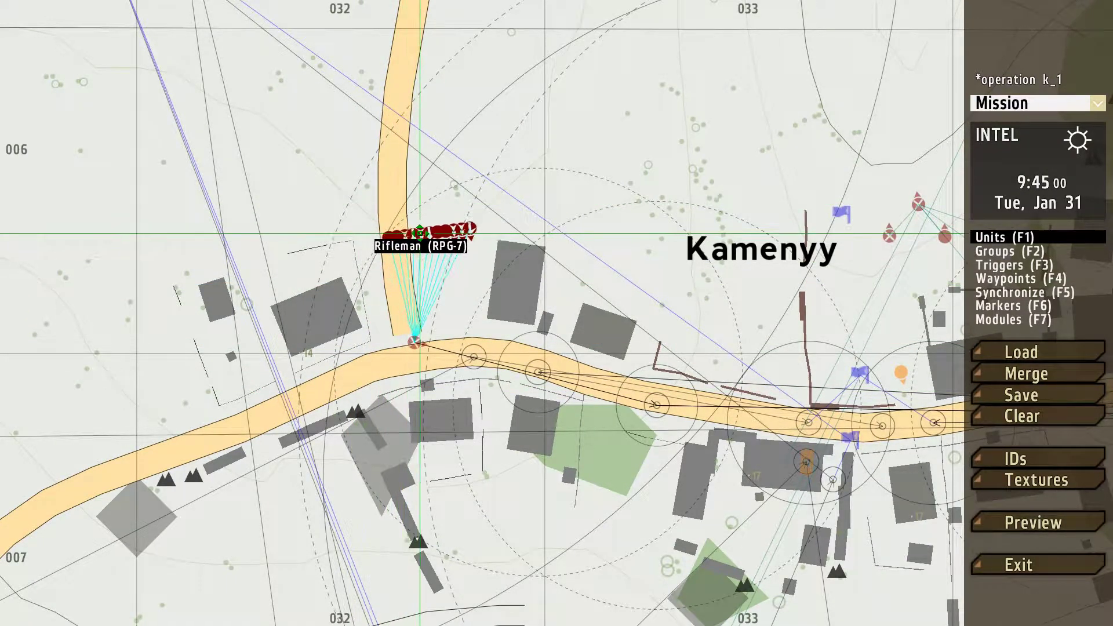
Shift the squad leader slightly east, just north of the main road at Kamenyy's western junction.
drag(415, 341, 425, 292)
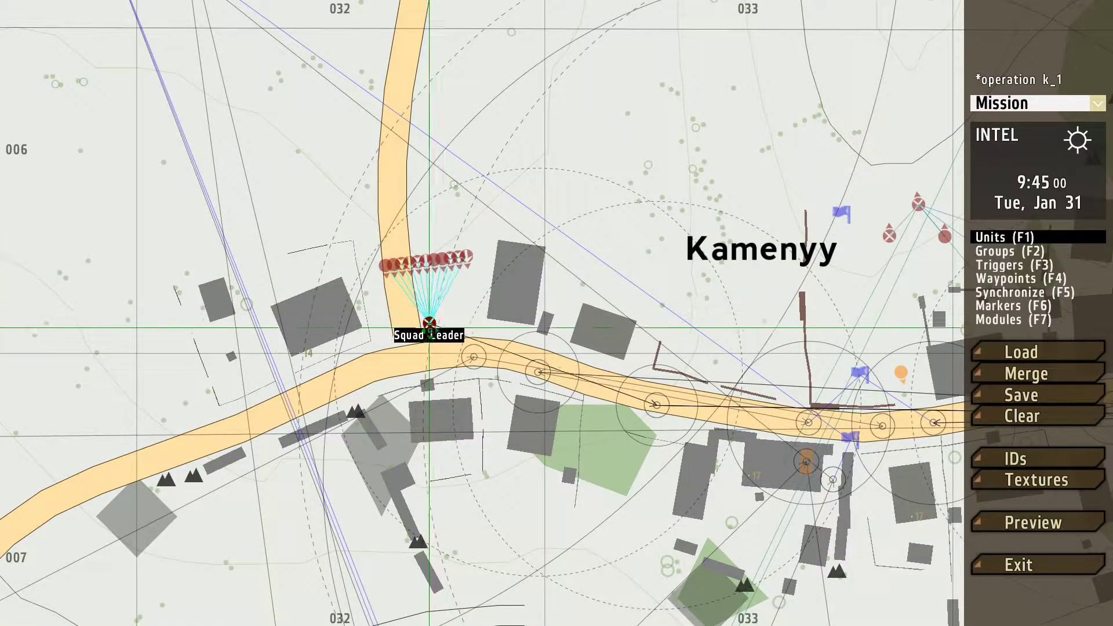
scroll(484, 461, down, 3)
drag(437, 371, 448, 392)
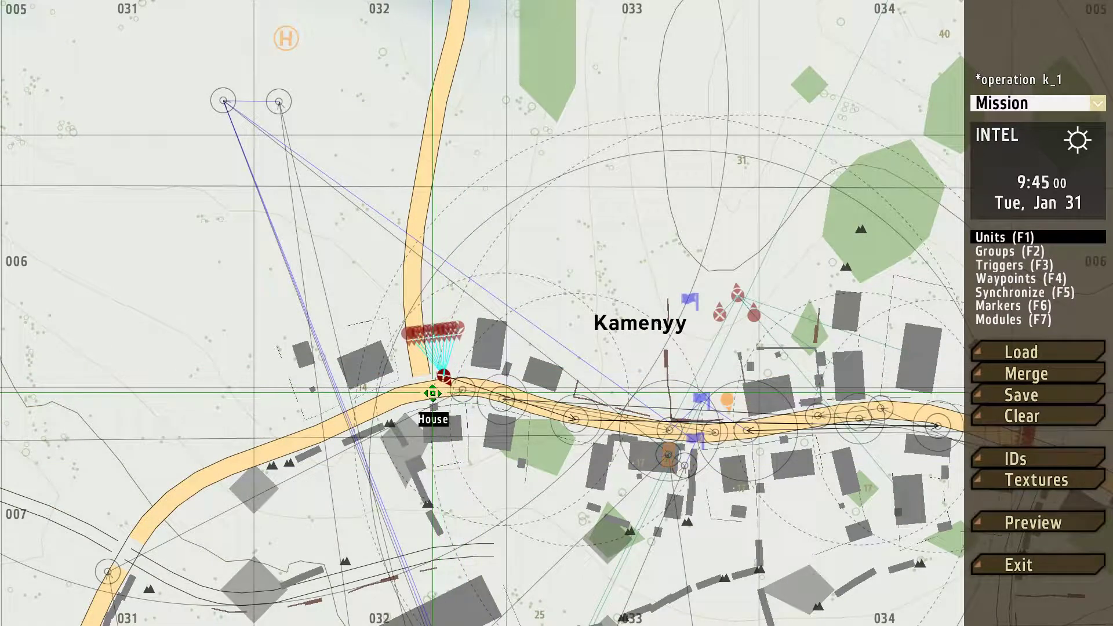
Look over the unit and trigger layout from Kamenyy down to the airfield.
scroll(543, 474, down, 3)
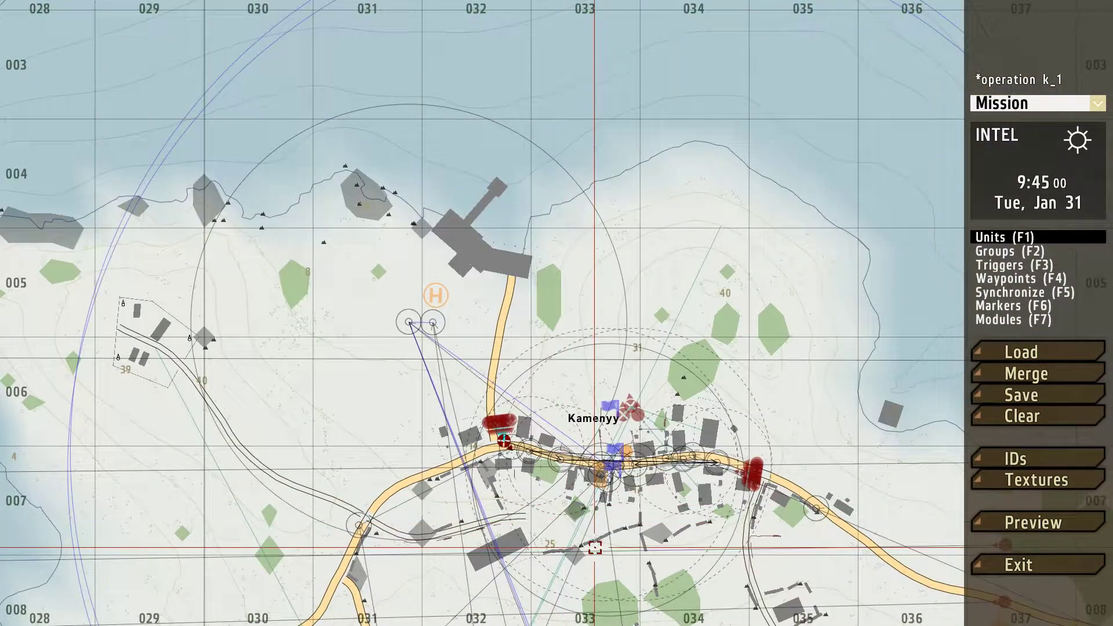
scroll(592, 544, up, 3)
scroll(359, 324, up, 2)
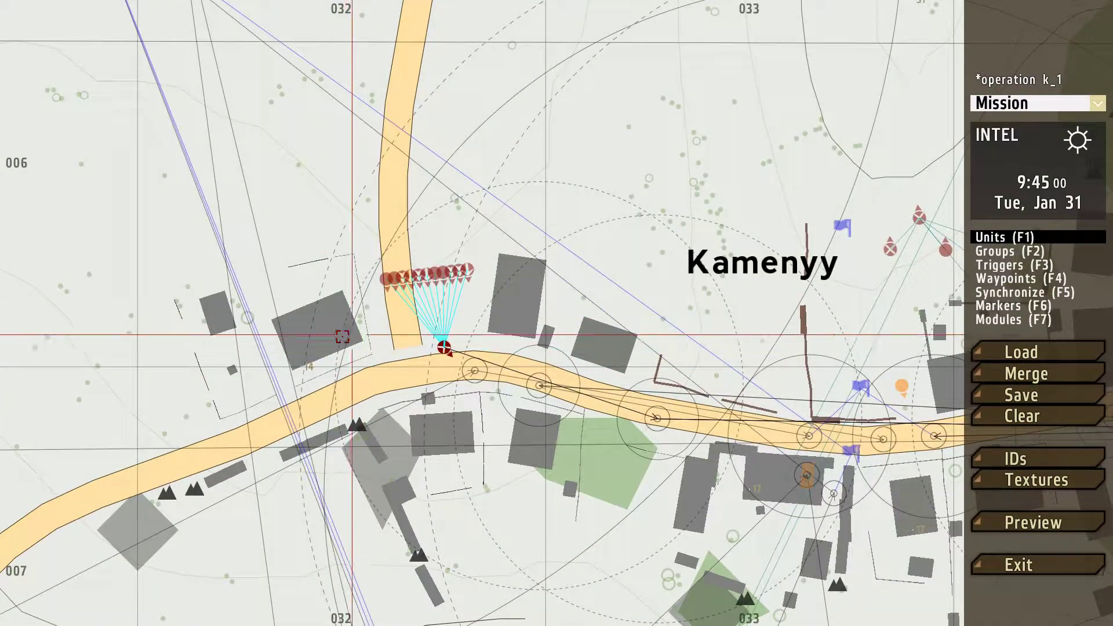
scroll(441, 455, down, 1)
scroll(510, 469, down, 5)
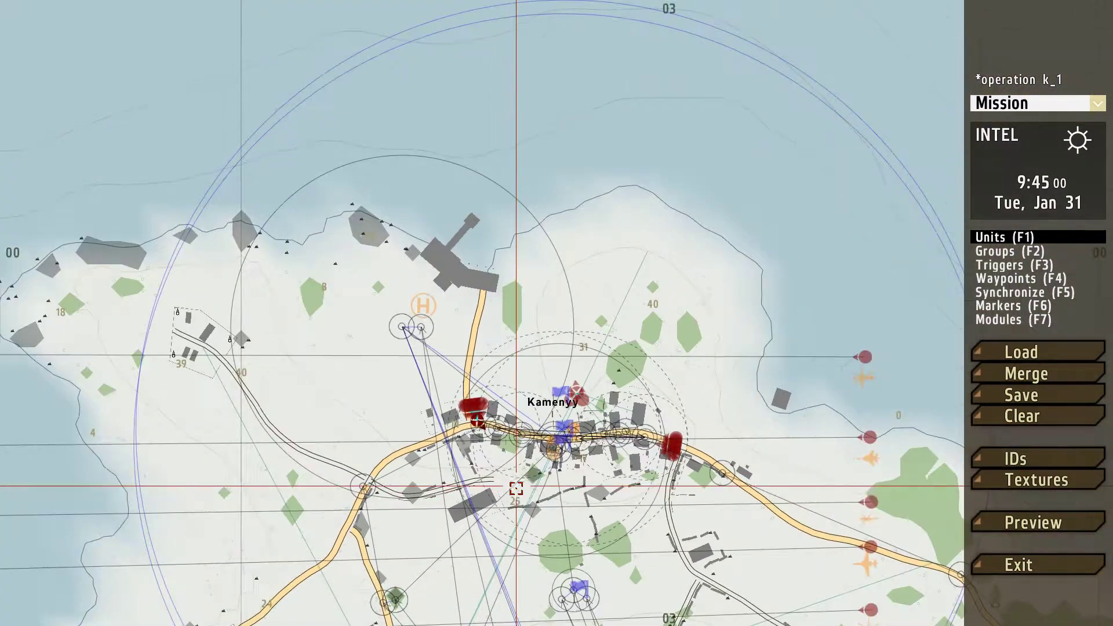
scroll(473, 406, up, 3)
scroll(473, 405, down, 3)
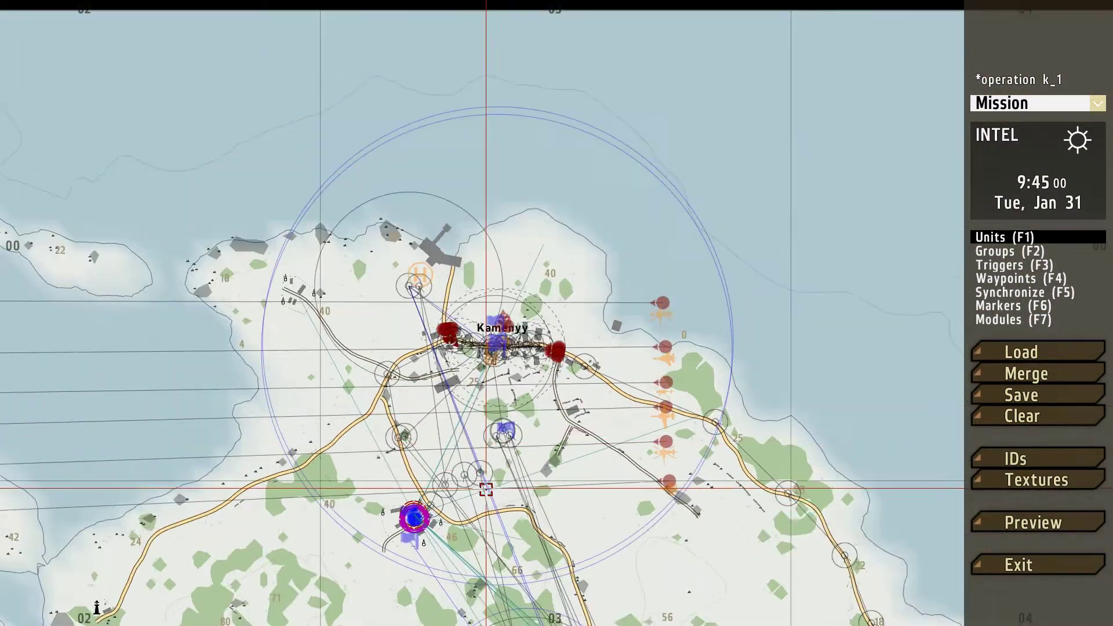
scroll(469, 135, down, 2)
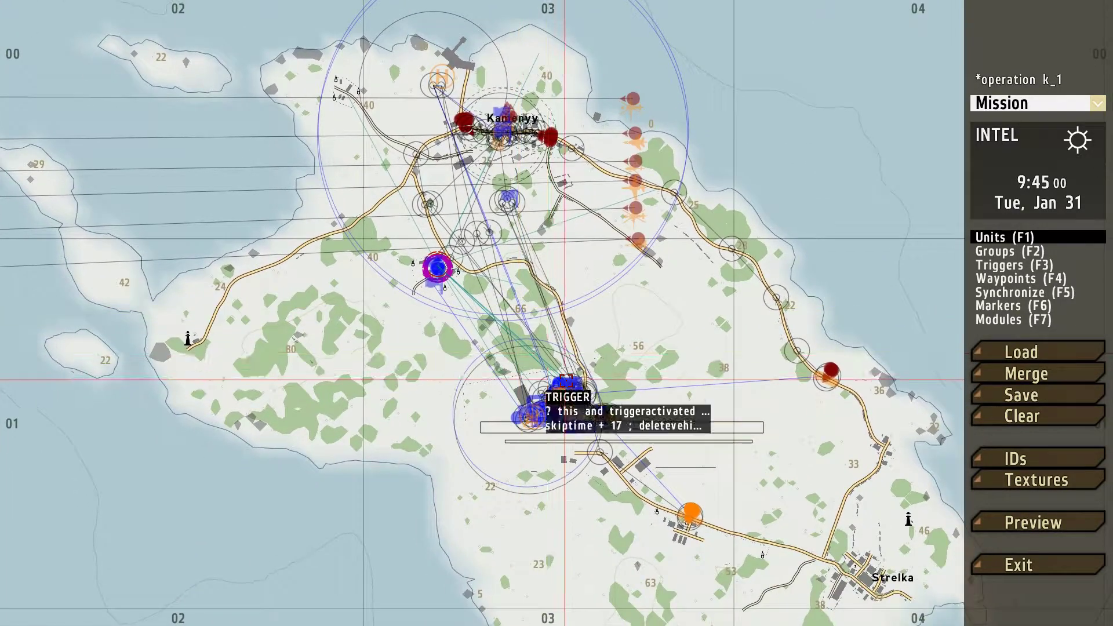
scroll(556, 406, up, 5)
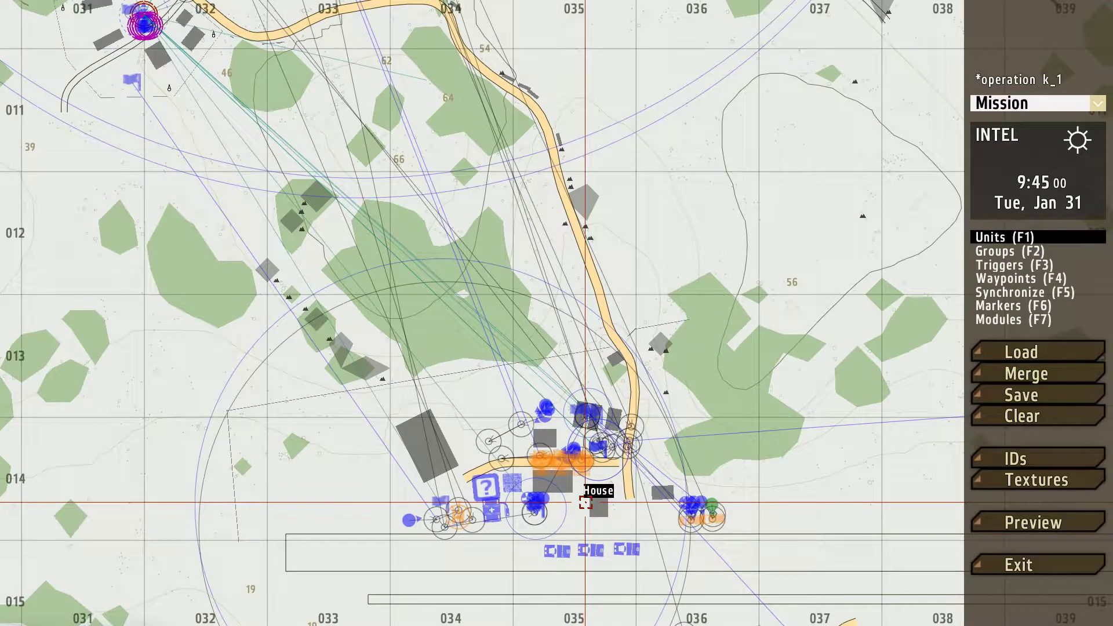
scroll(586, 501, up, 2)
scroll(583, 499, down, 3)
Edit the player's unit at the small base northwest of the airfield and append diary = player creatediaryrecord to its initialization.
right_drag(229, 44, 426, 286)
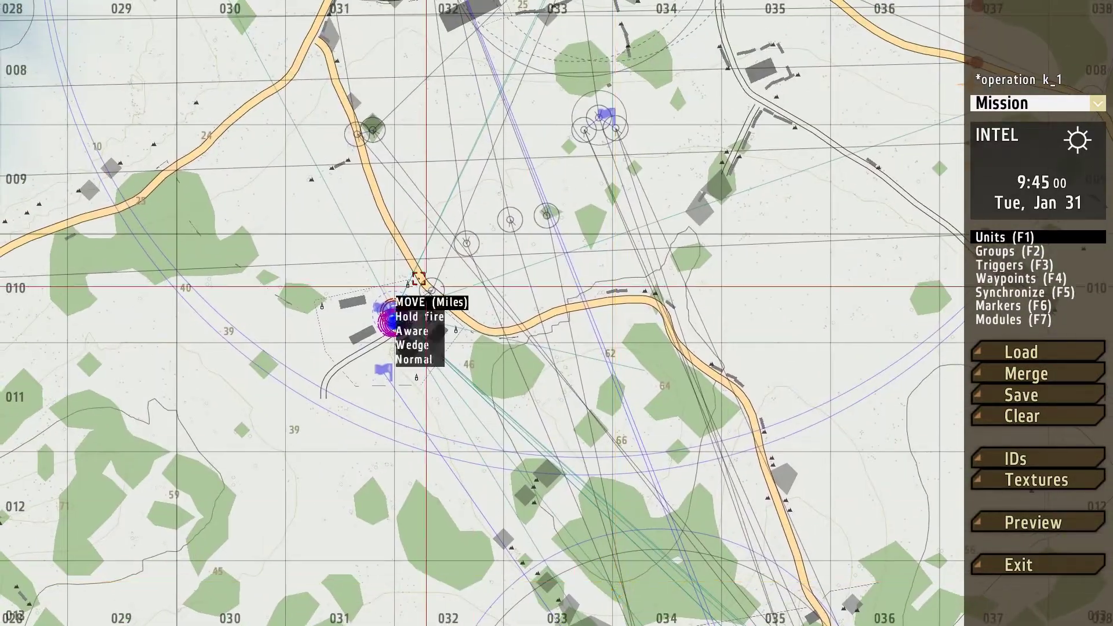
scroll(426, 286, up, 3)
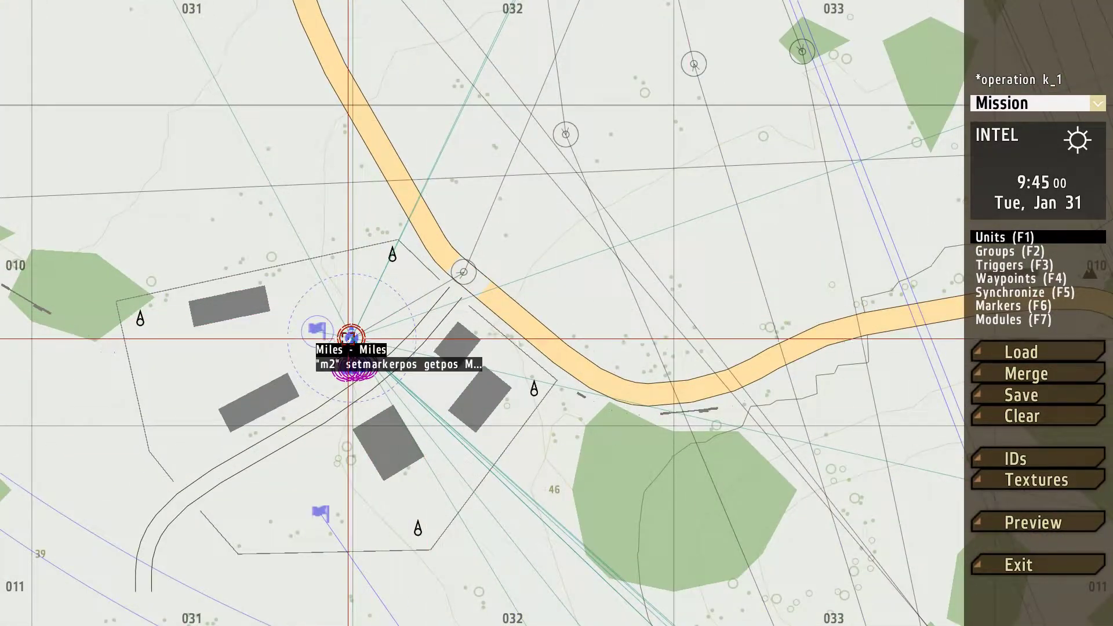
click(351, 335)
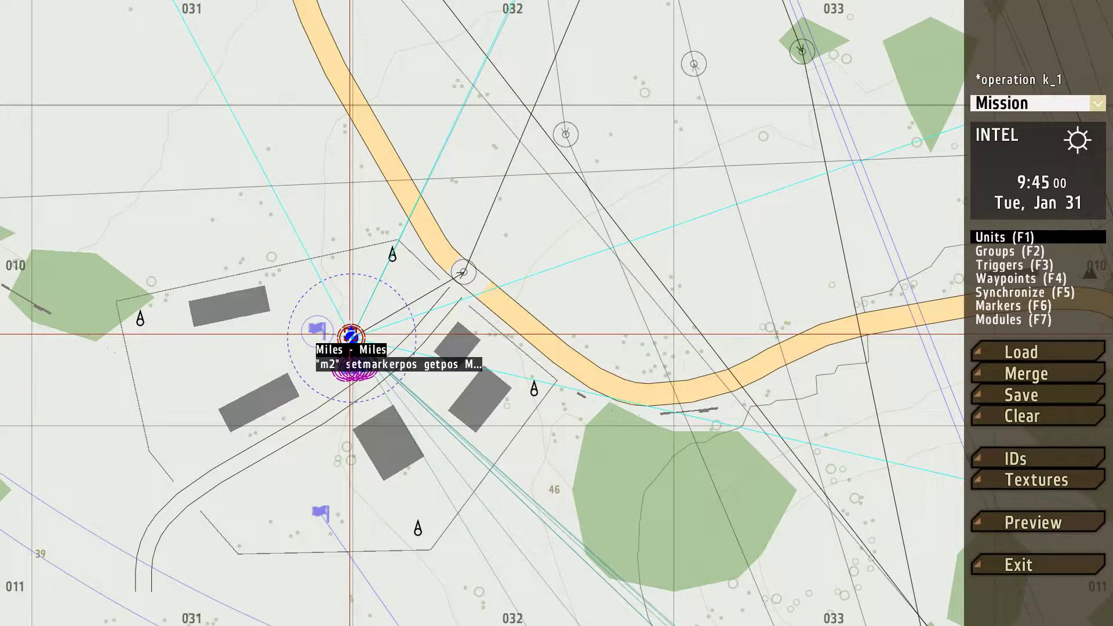
double_click(350, 334)
click(703, 274)
click(660, 284)
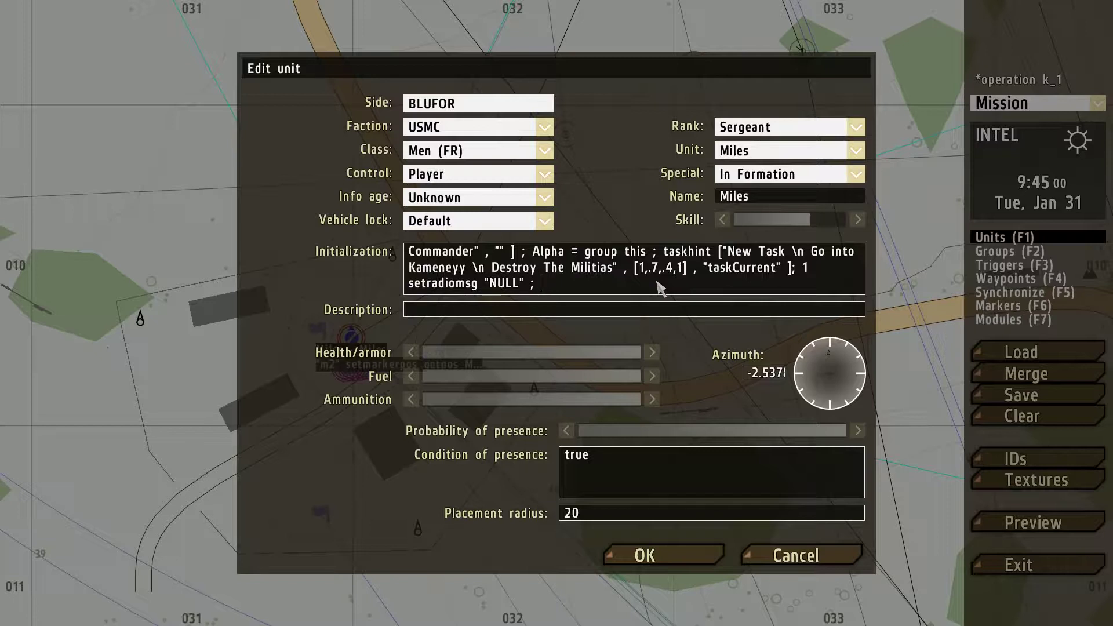
text(diary)
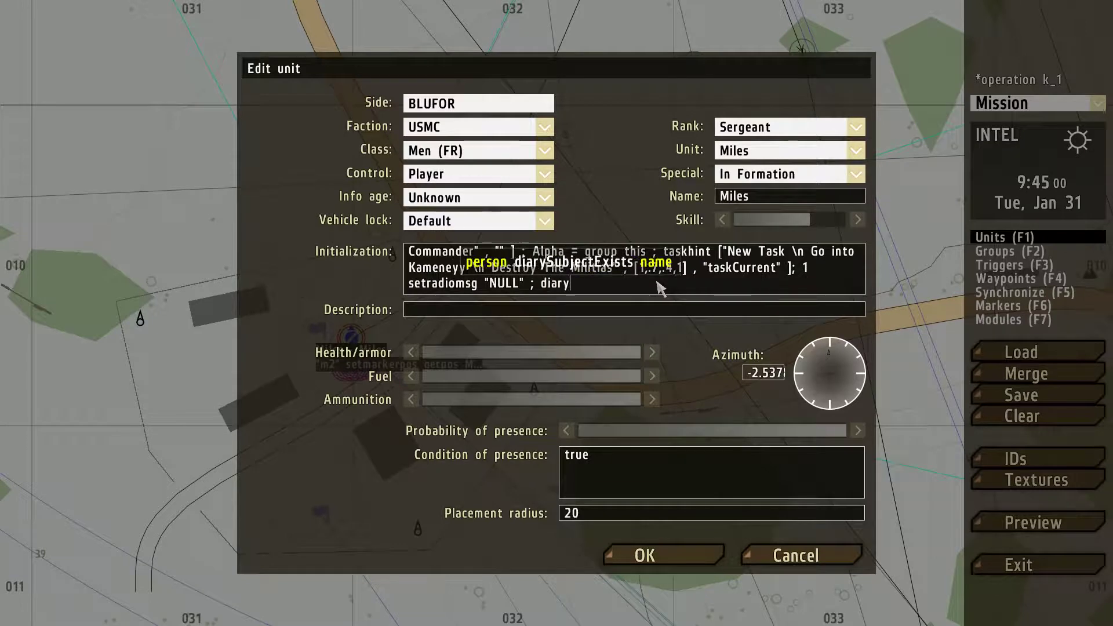
text( = player)
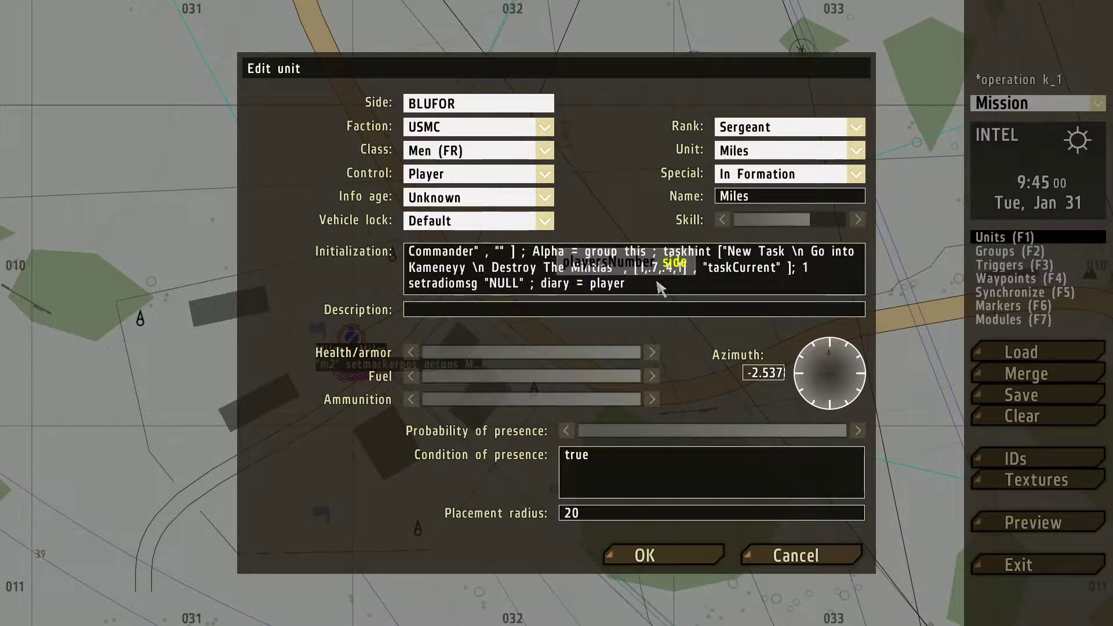
text( creatediar)
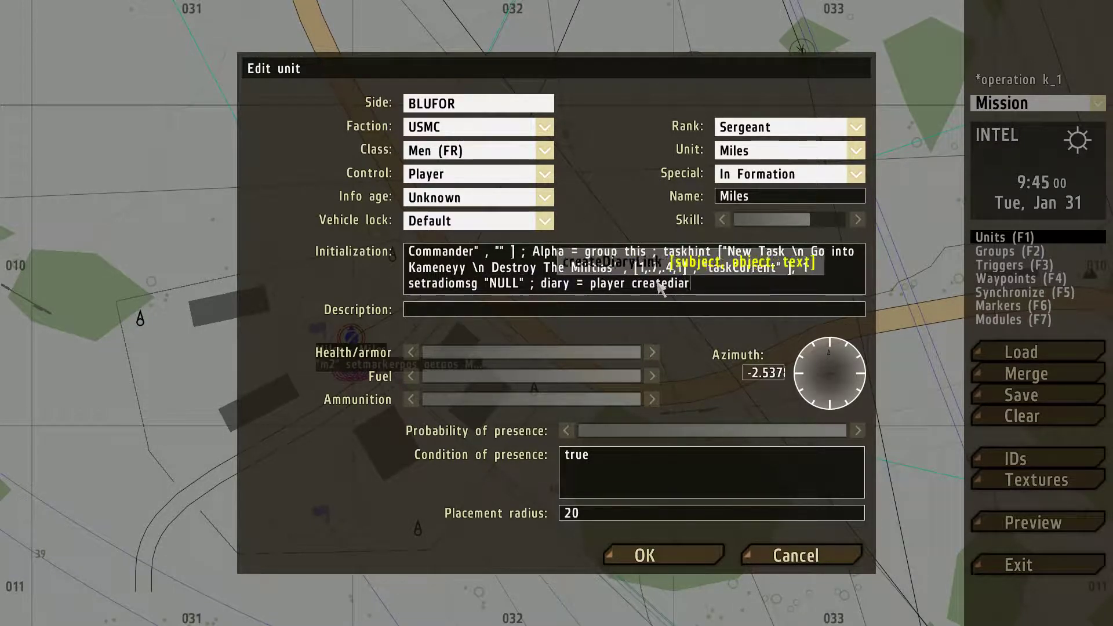
text(yrecord)
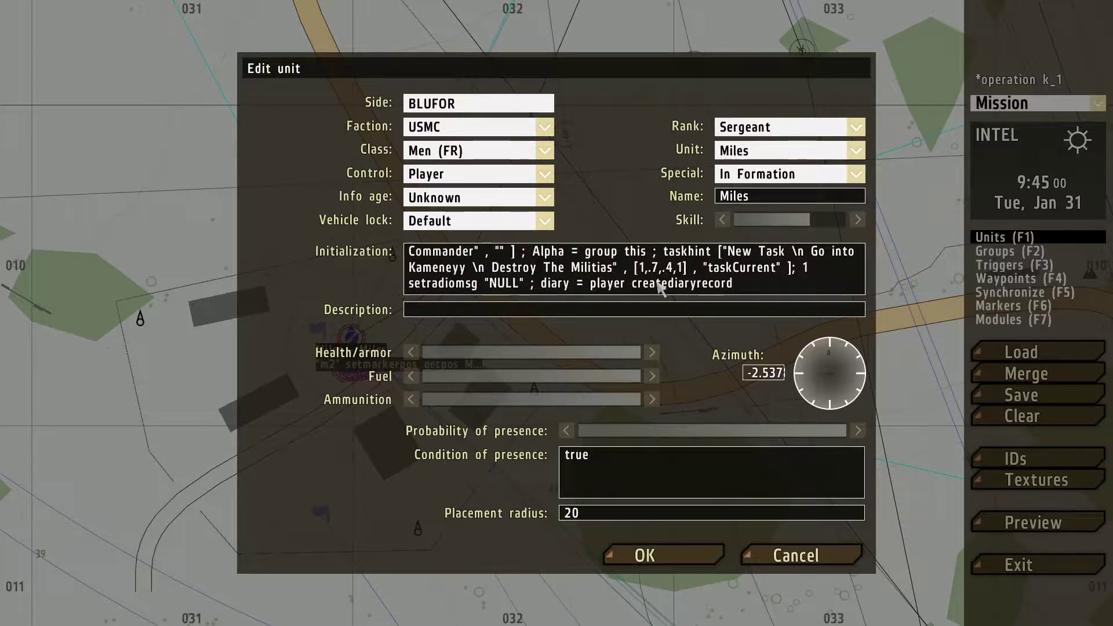
Continue the diary record in the initialization with the category and title arguments ["diary" , ["BackStory", and open its text string.
text(["diary)
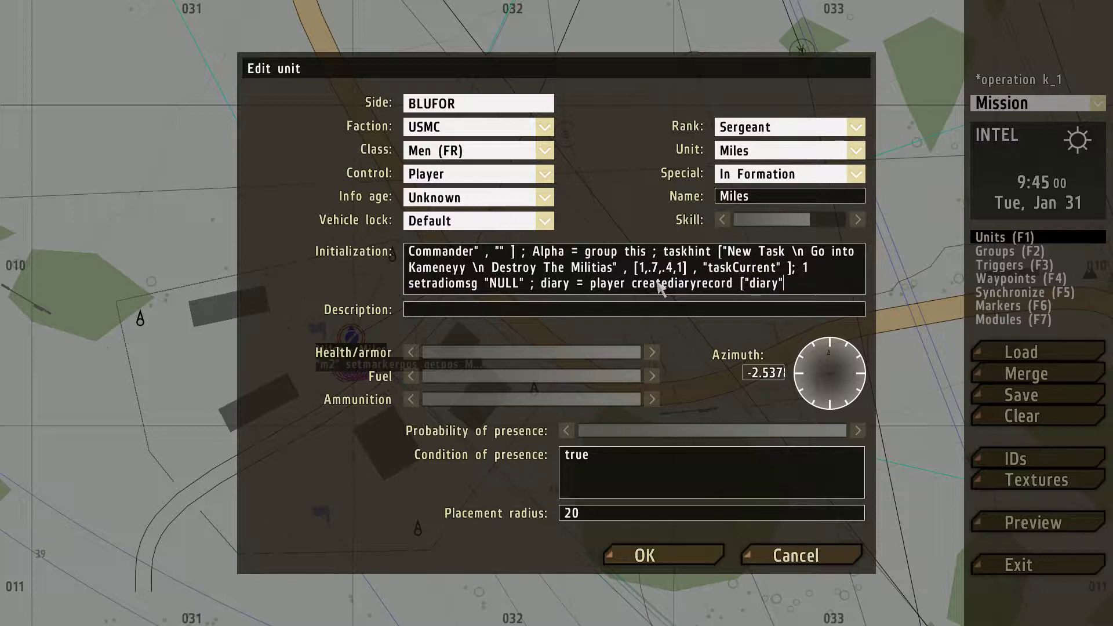
text(" , [")
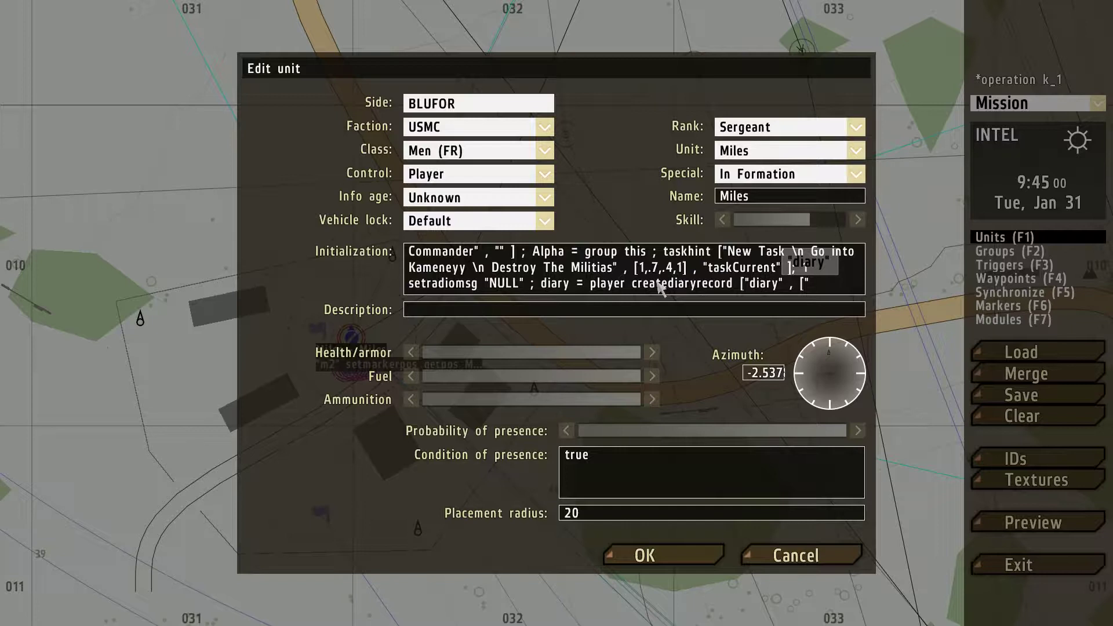
text(Back)
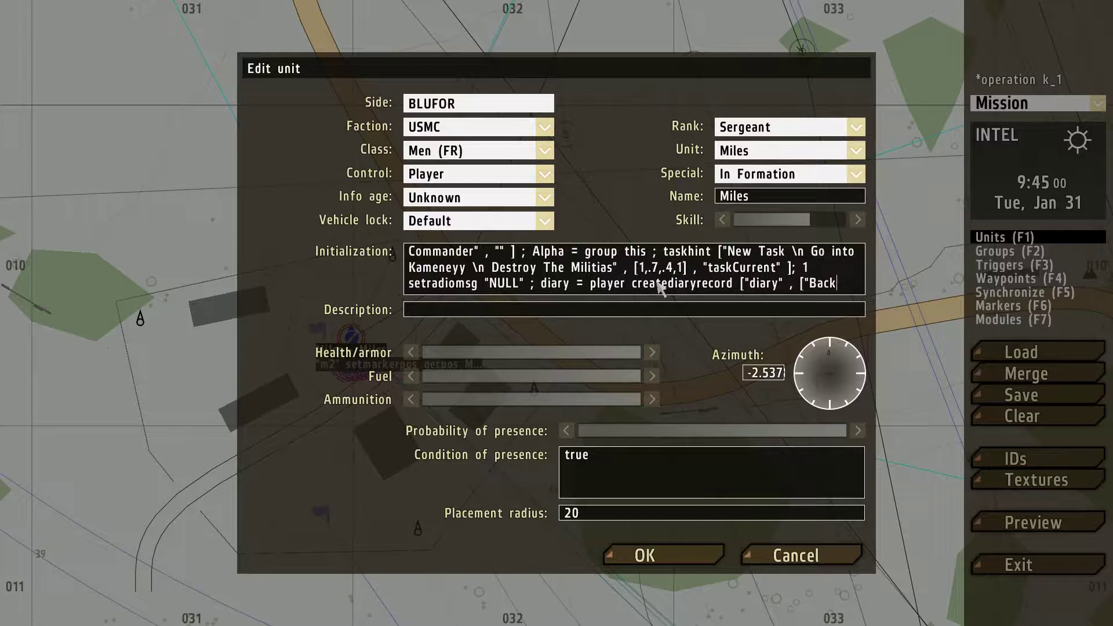
text(Story)
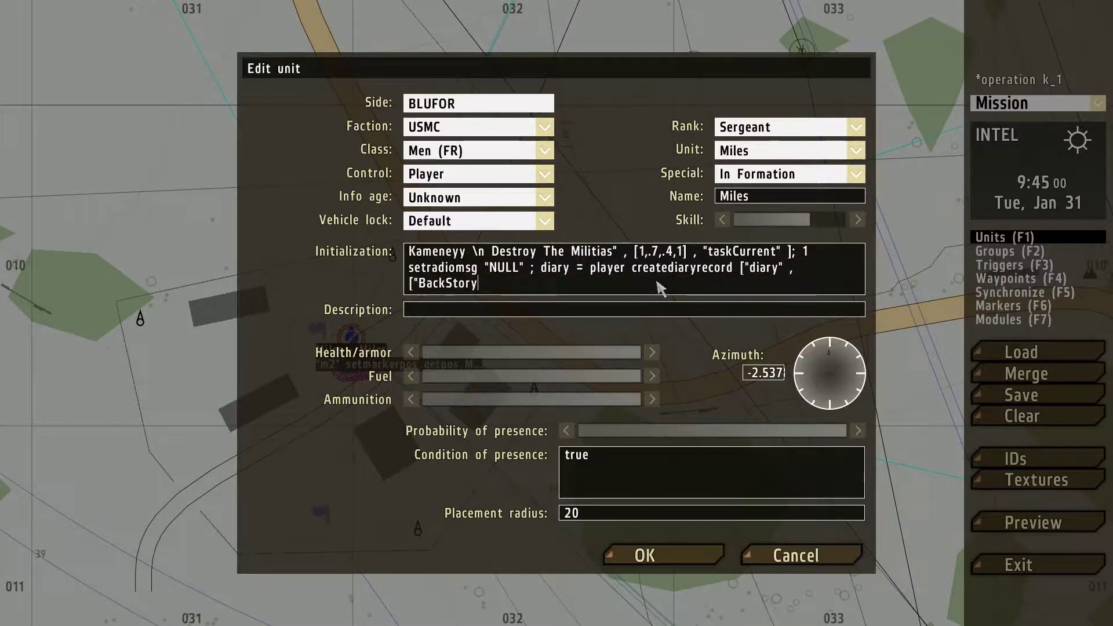
text(", ")
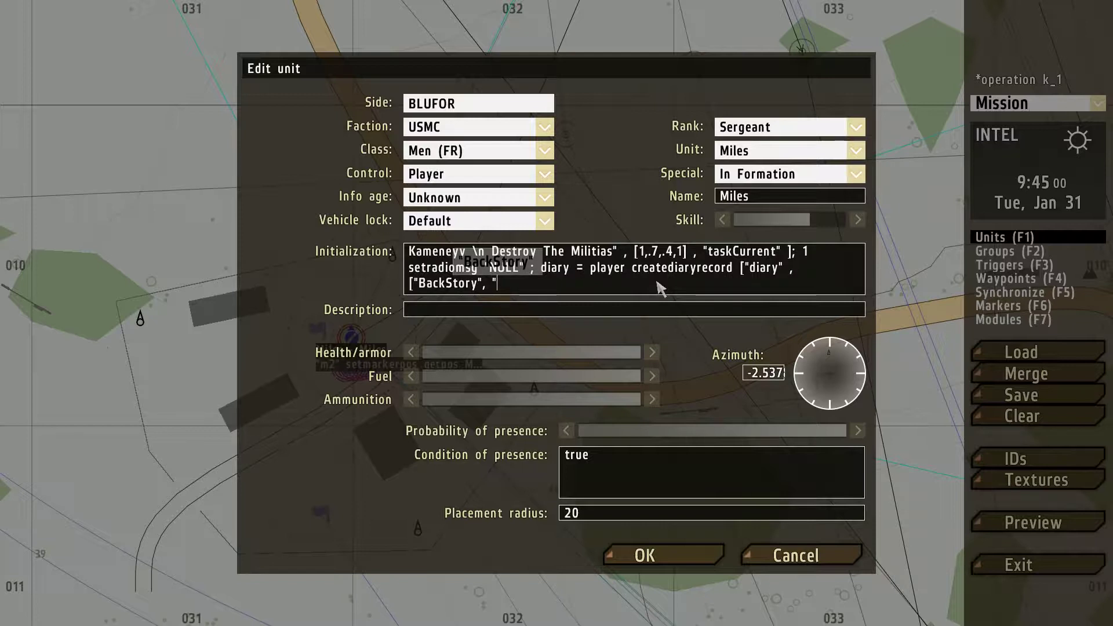
Begin the BackStory text with "kameneyy has been taken by a rogue militia group".
text(kameneyy h)
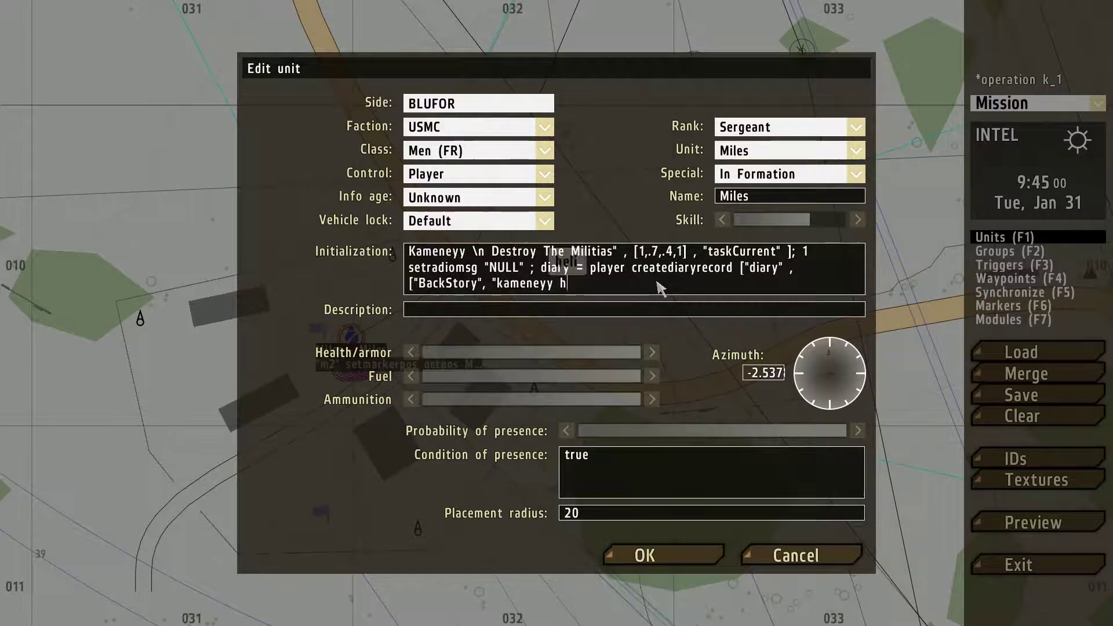
text(as been taken )
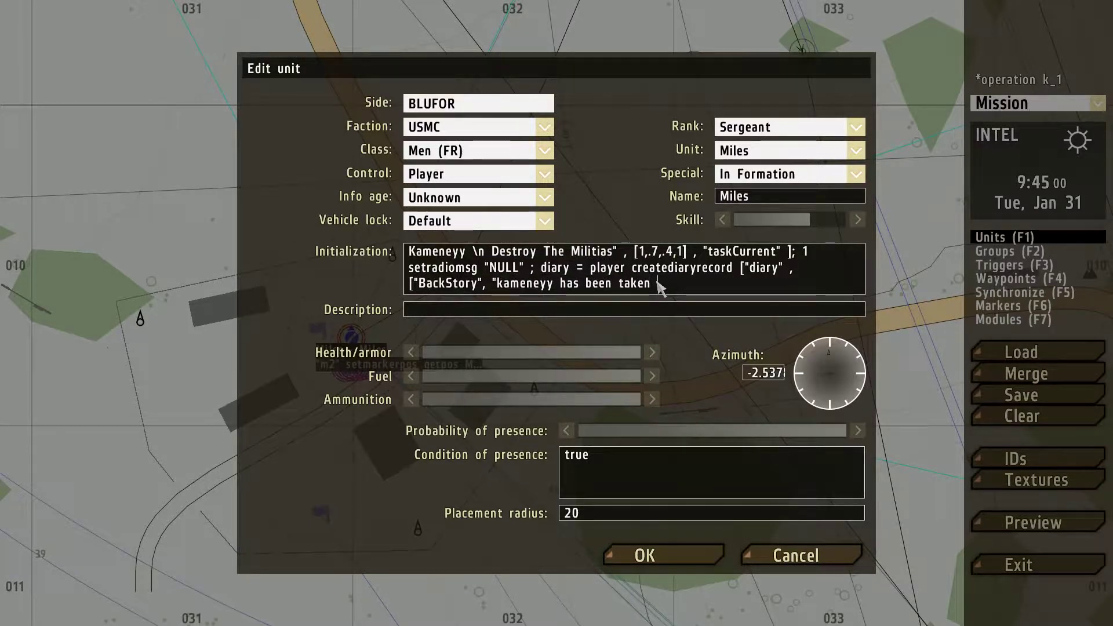
text(by a rogue)
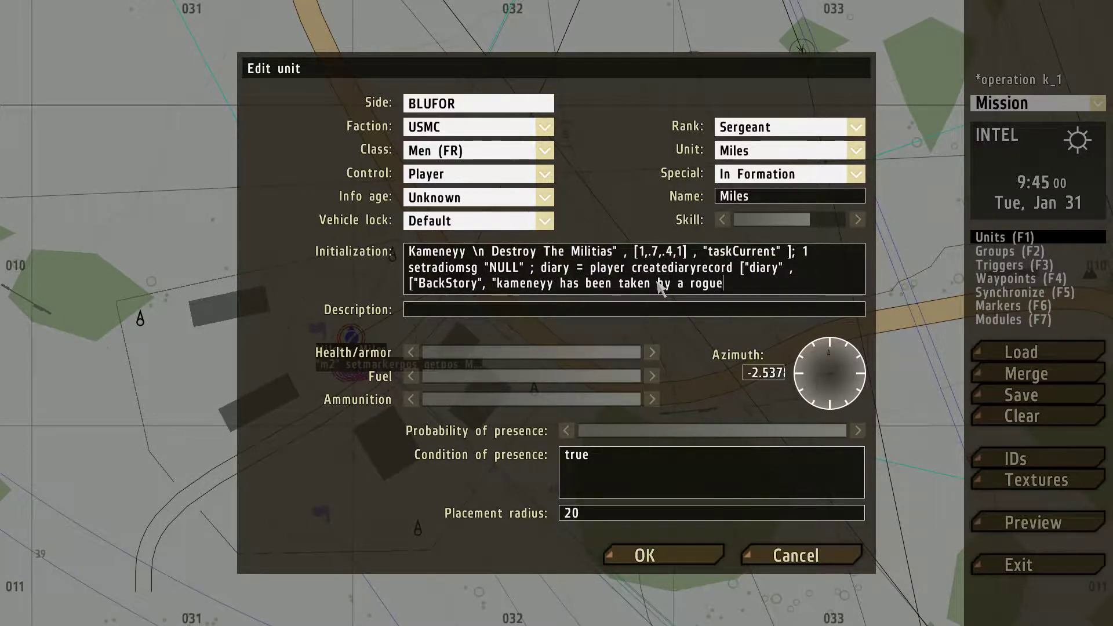
text( militia group)
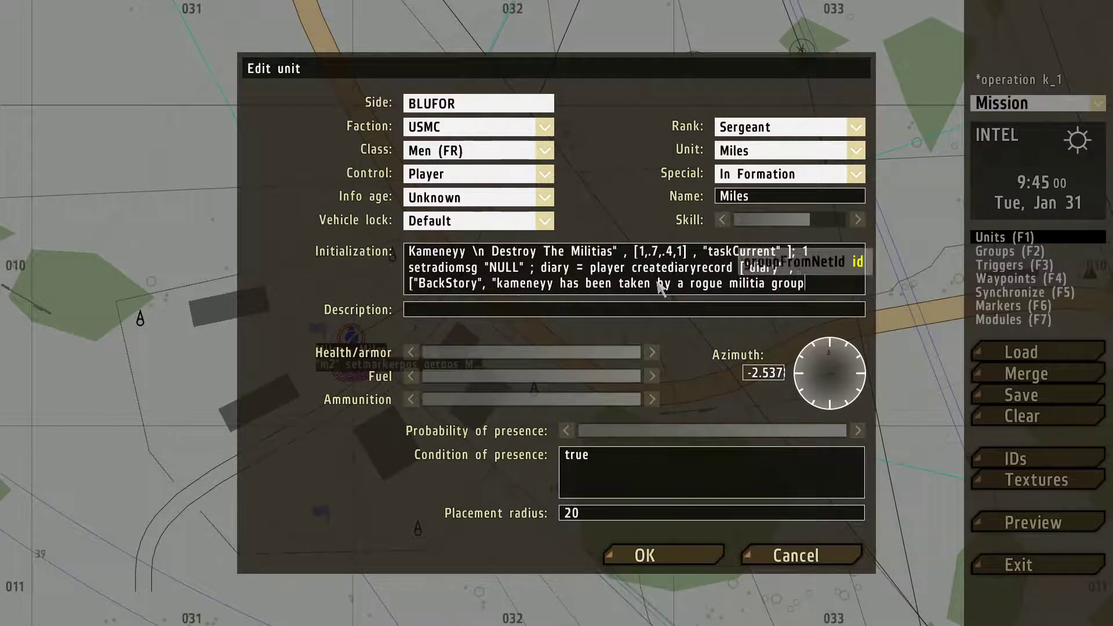
Extend the BackStory sentence with " , we've asked to eliminate them".
text( , go in there)
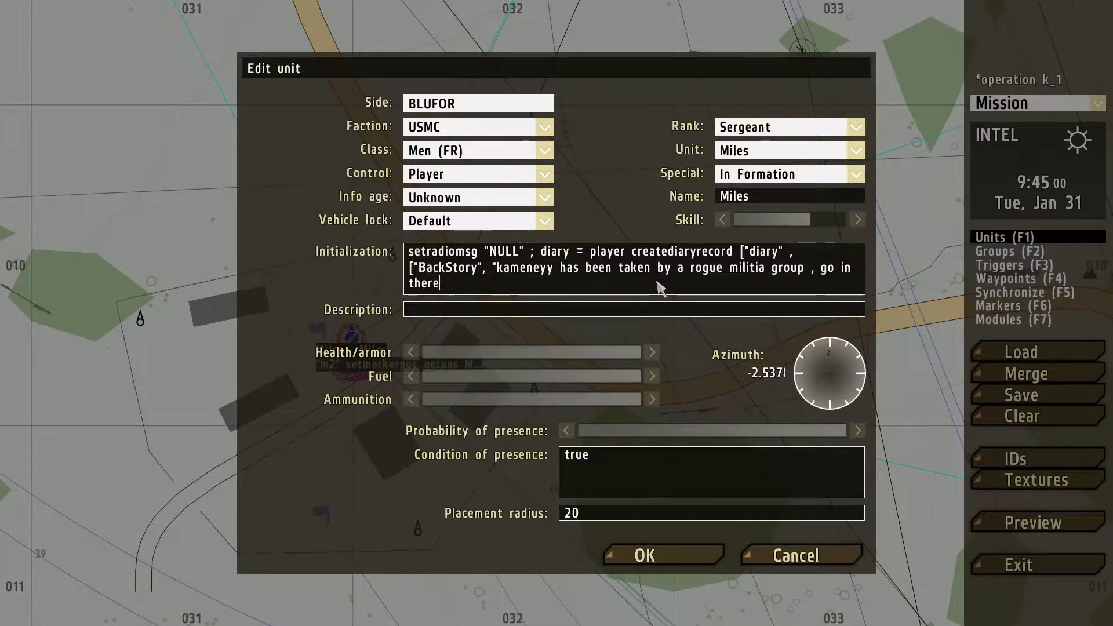
key(BackSpace)
key(BackSpace)
key(BackSpace)
key(BackSpace)
key(BackSpace)
key(BackSpace)
key(BackSpace)
key(BackSpace)
key(BackSpace)
key(BackSpace)
key(BackSpace)
text(we)
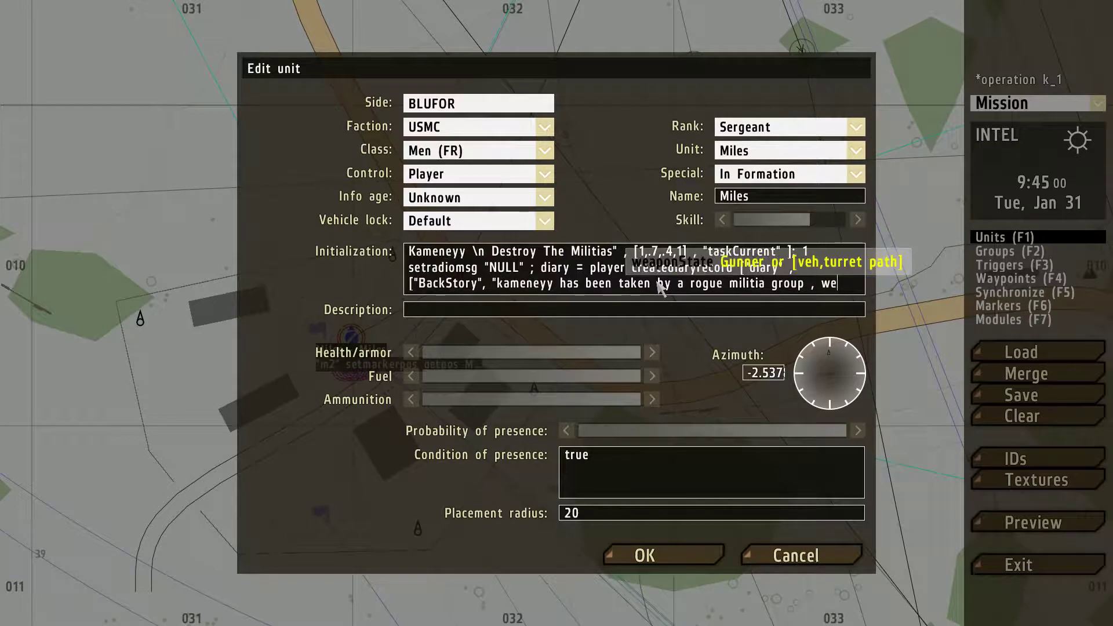
text('ve )
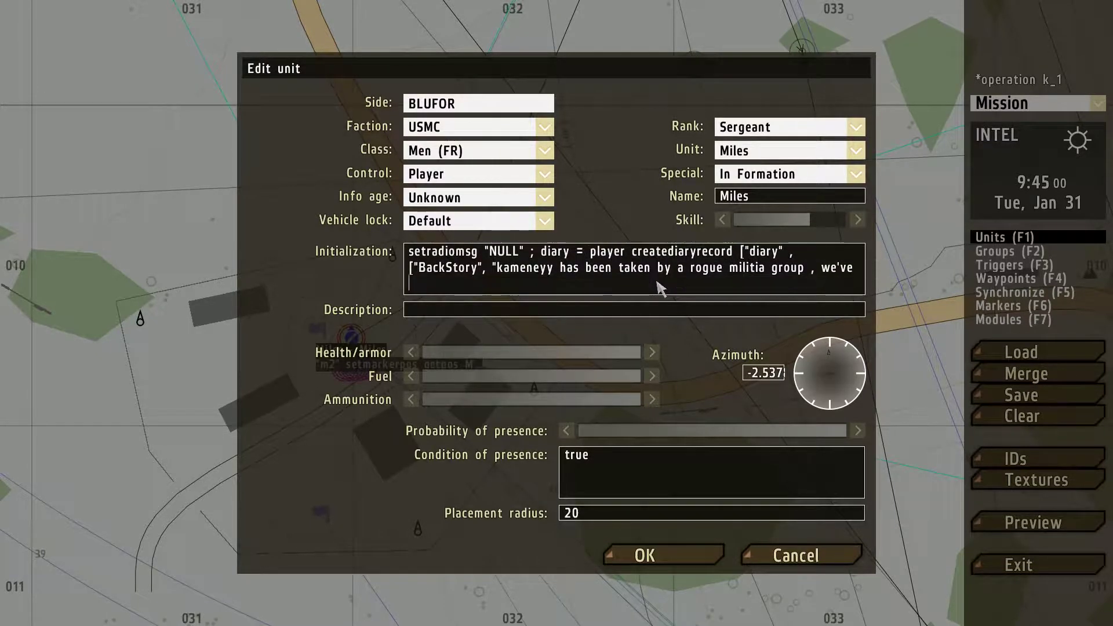
text(asked to )
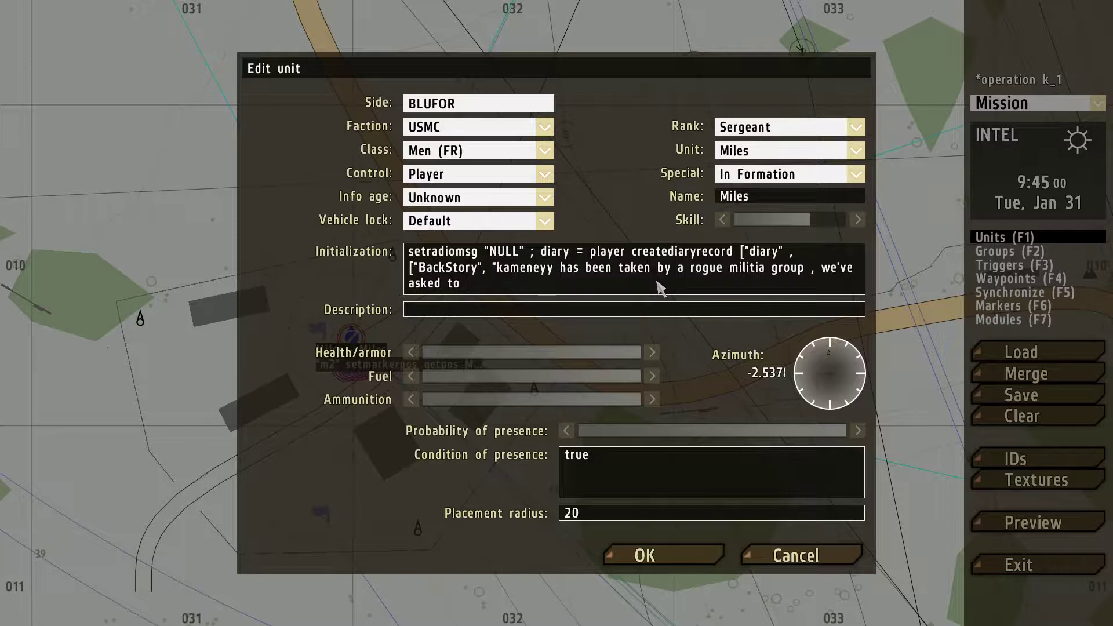
text(elimi)
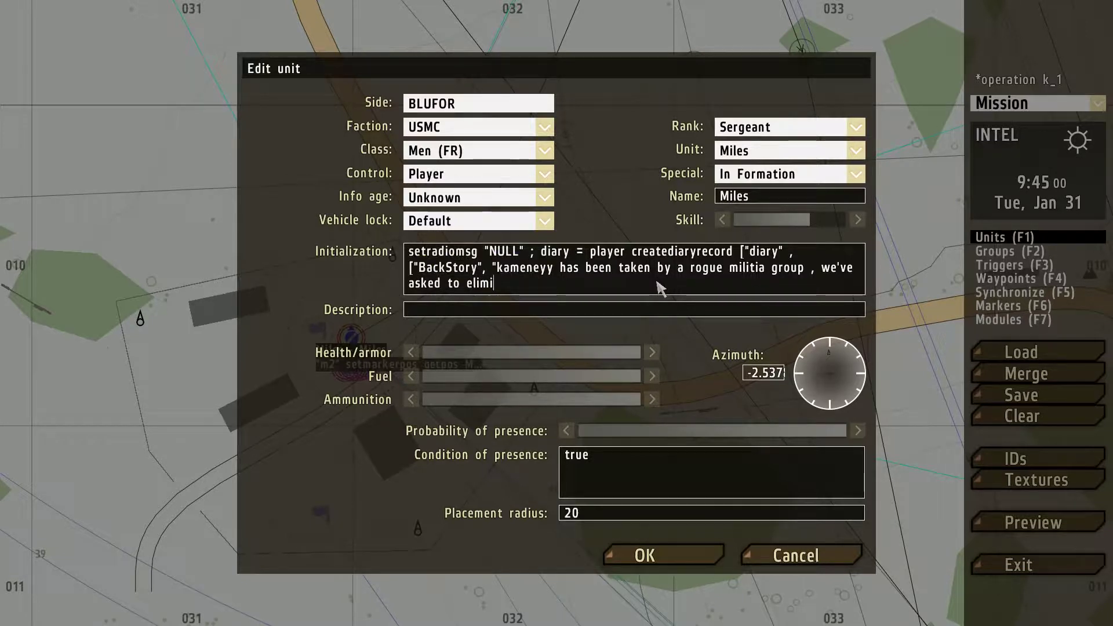
text(nate them)
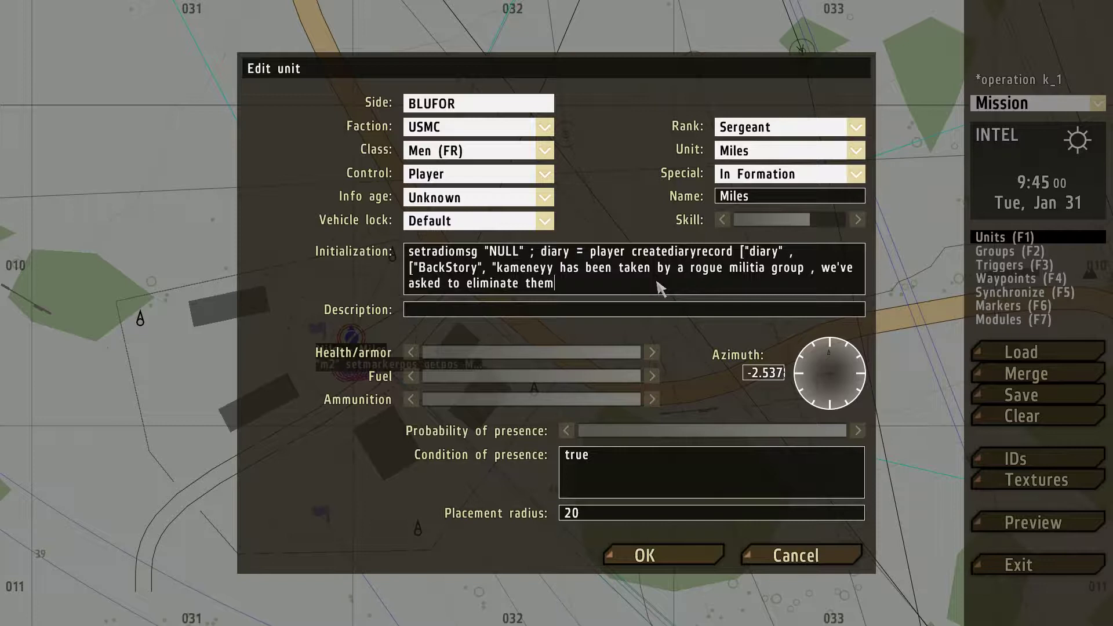
Finish the BackStory text with ", all civilians have been moved to safe place, so there shouldnt be any resistance", close the record with ]] ; and accept the unit.
text(, all o)
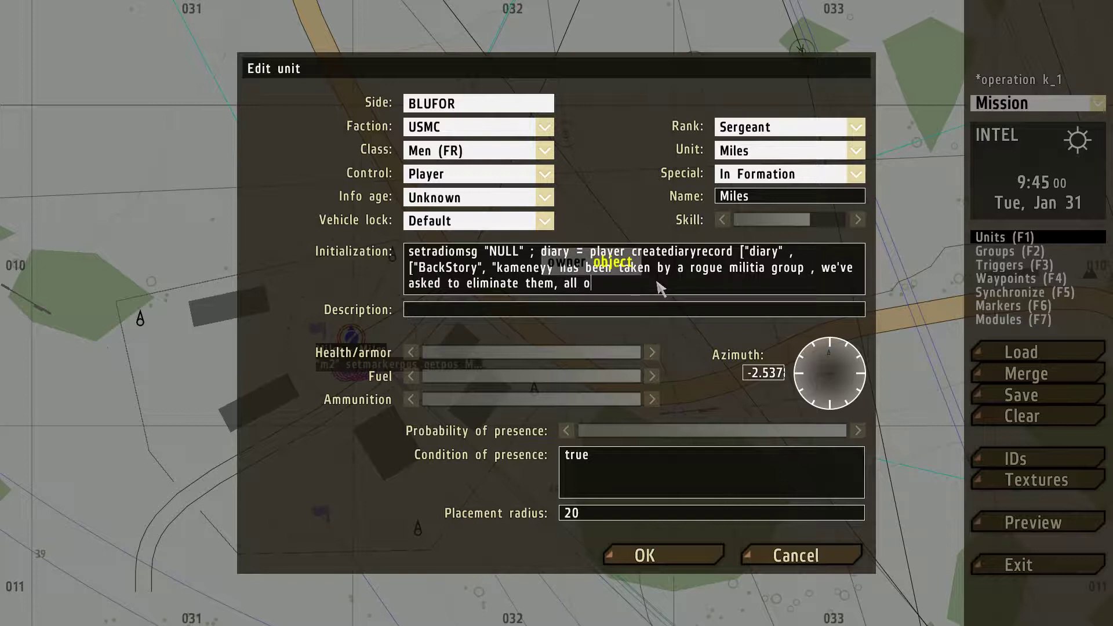
key(BackSpace)
text(civilians have b)
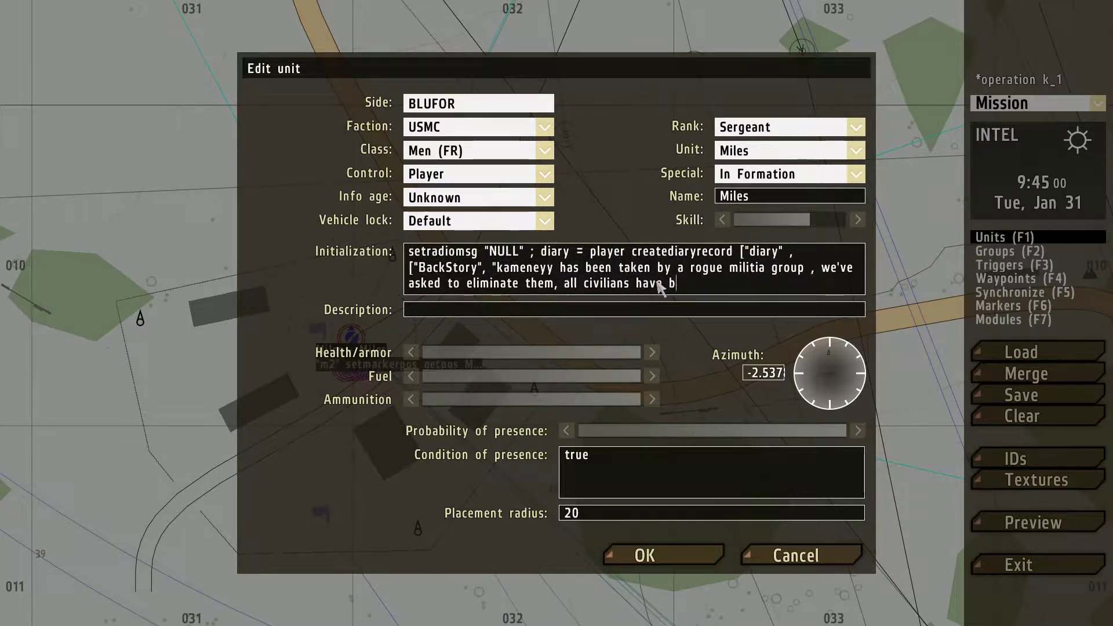
text(een moved to s afe )
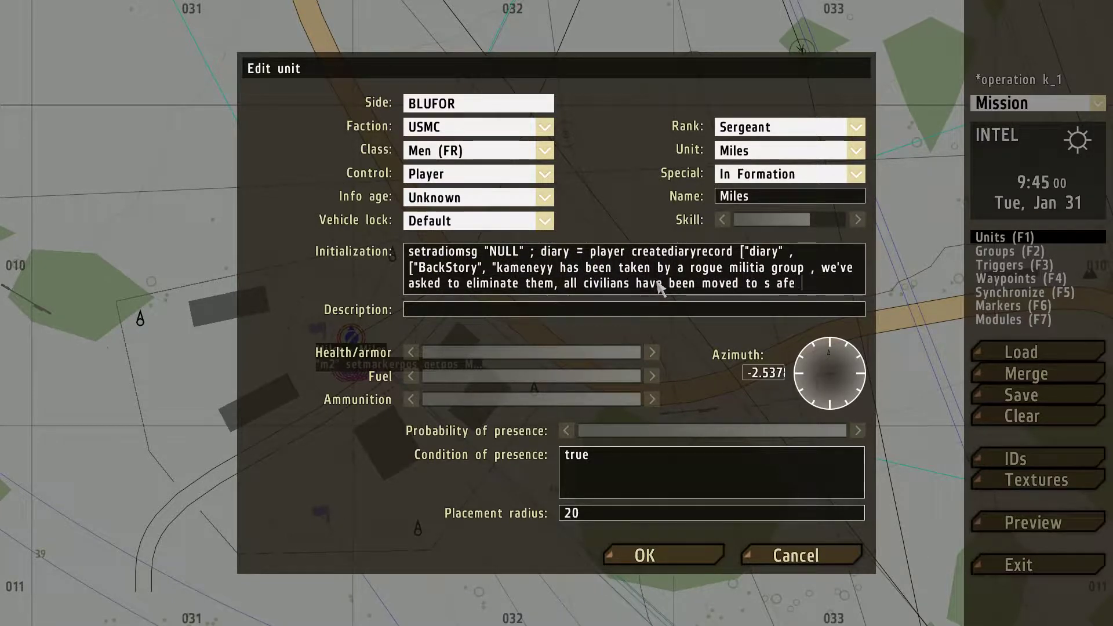
text(place, so there shoul)
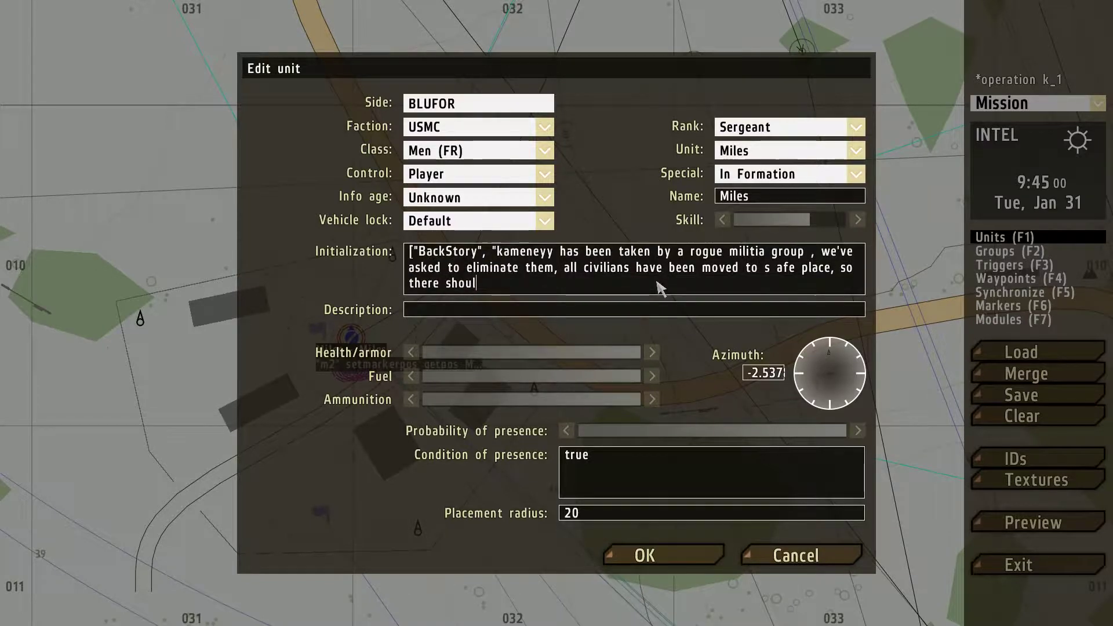
text(dnt be any resie)
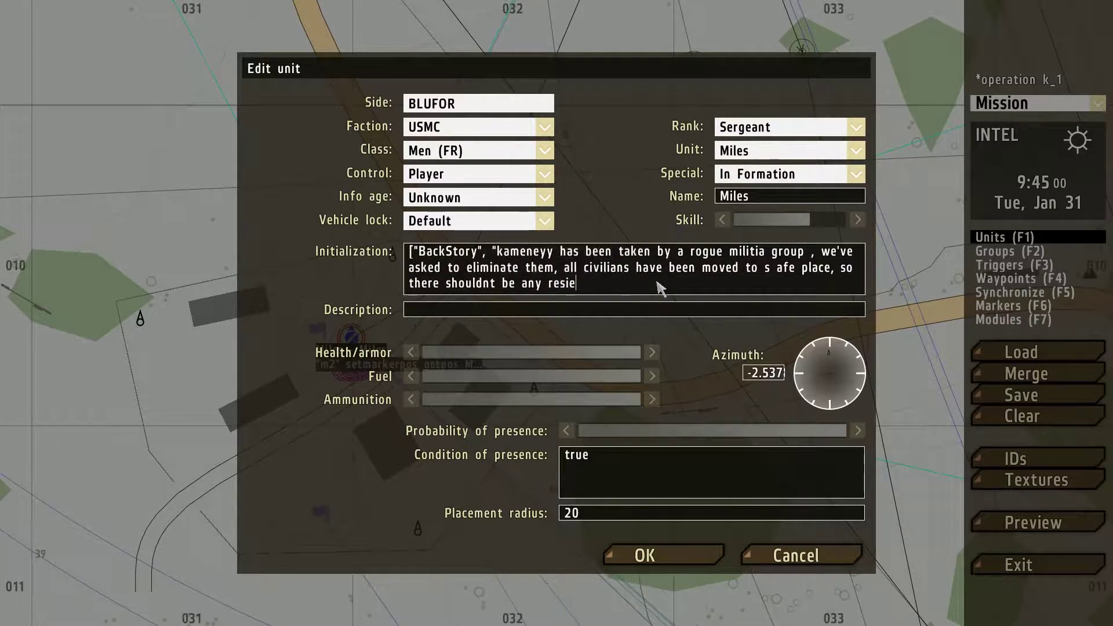
key(BackSpace)
text(sit)
key(BackSpace)
key(BackSpace)
text(tance)
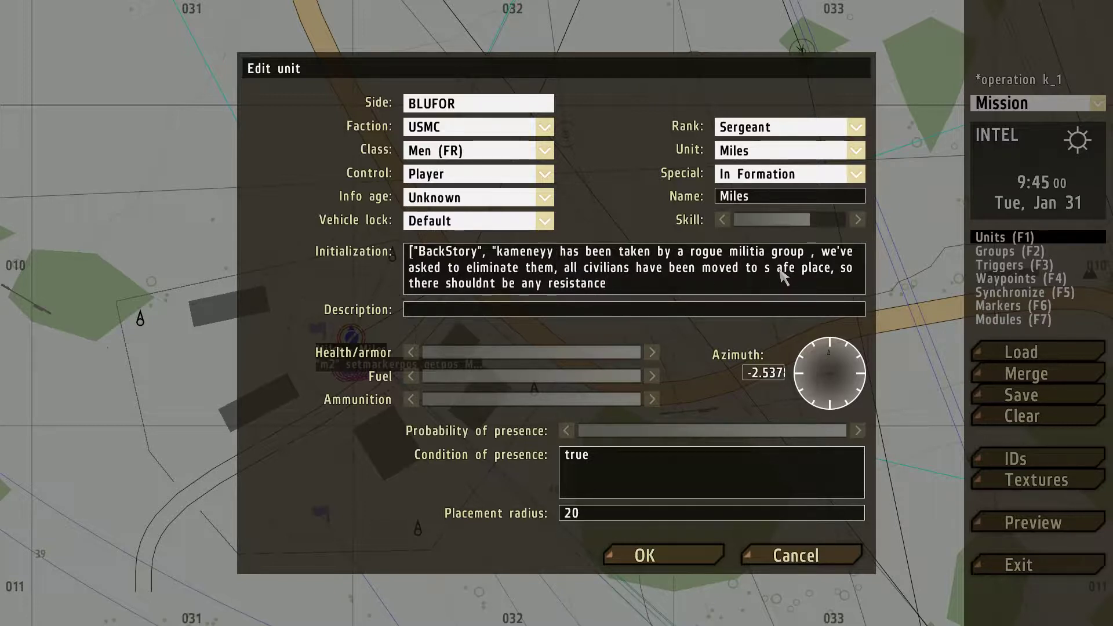
click(780, 270)
key(BackSpace)
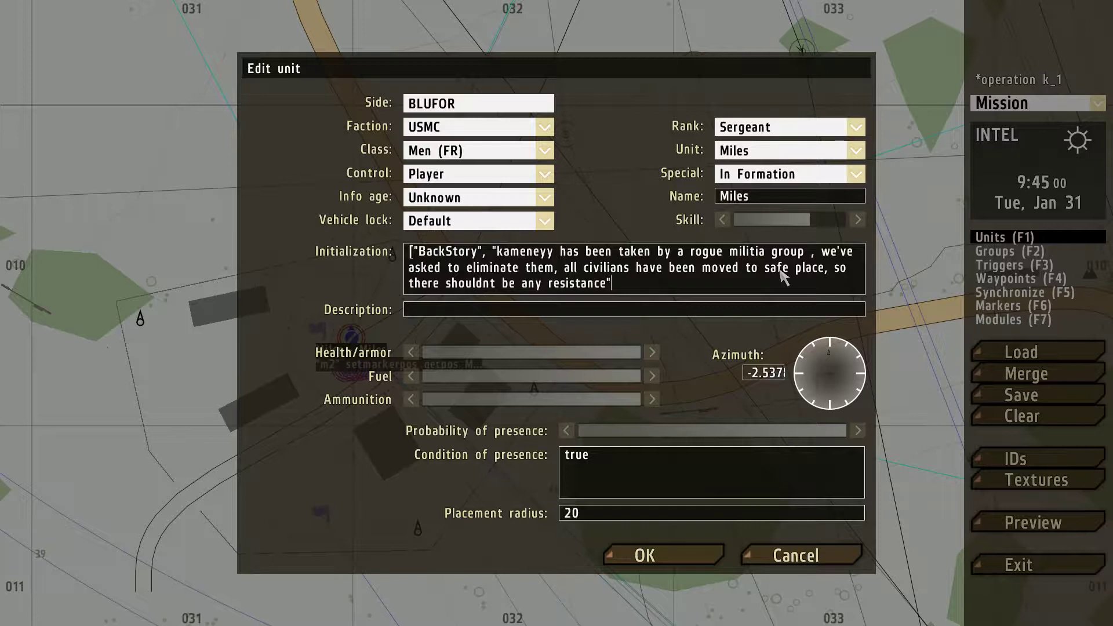
text(]] ;)
click(674, 553)
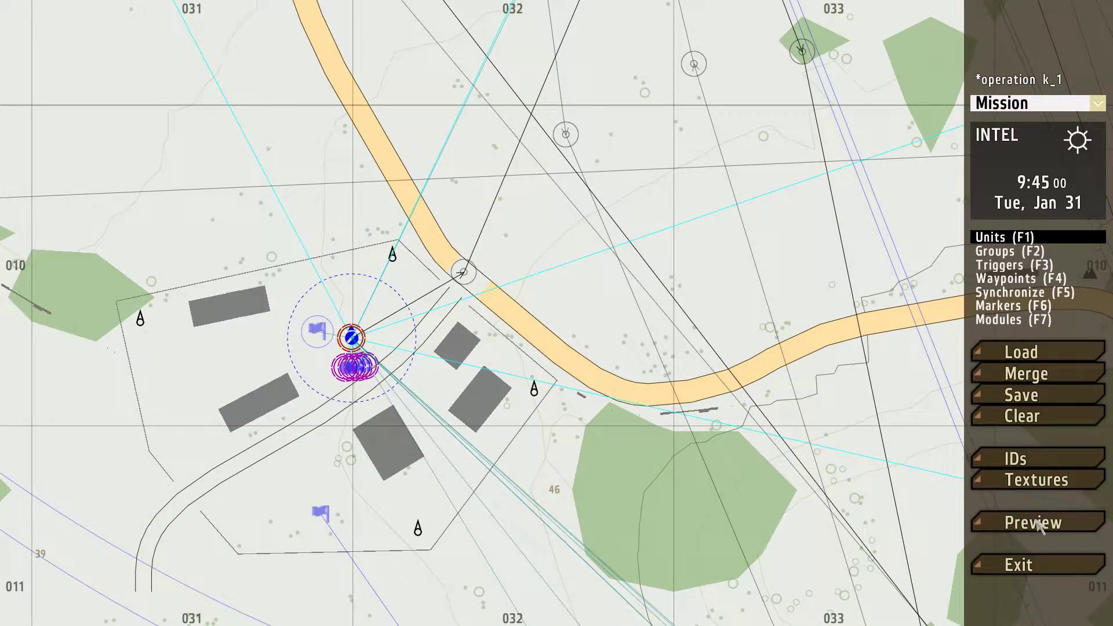
Preview the mission, read the BackStory entry in the in-game map's notes, and return to the editor.
click(1034, 524)
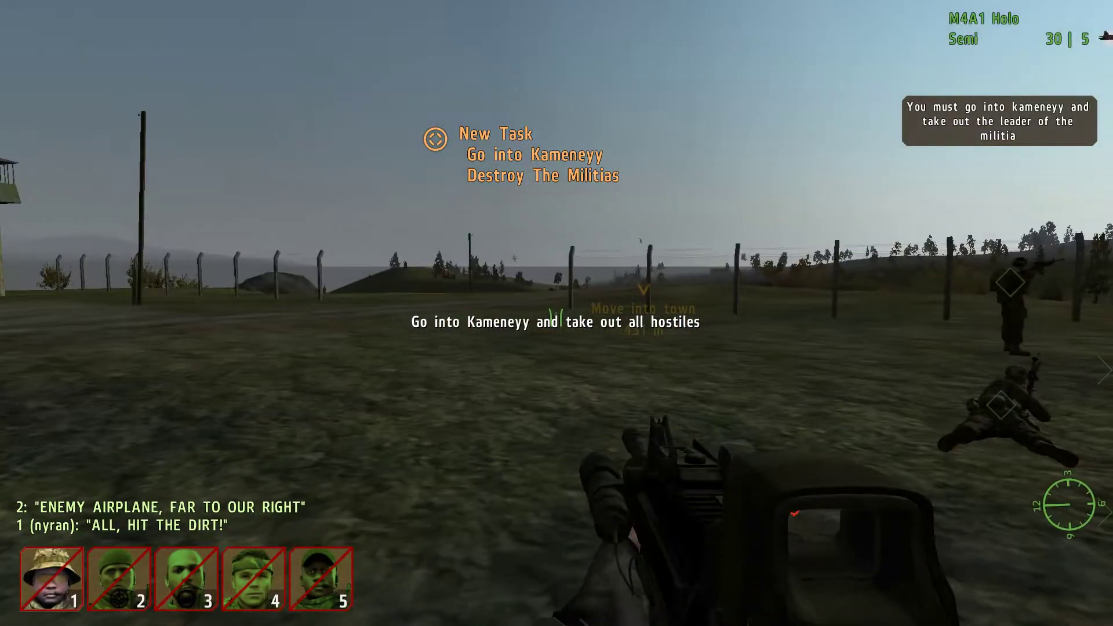
key(m)
click(41, 101)
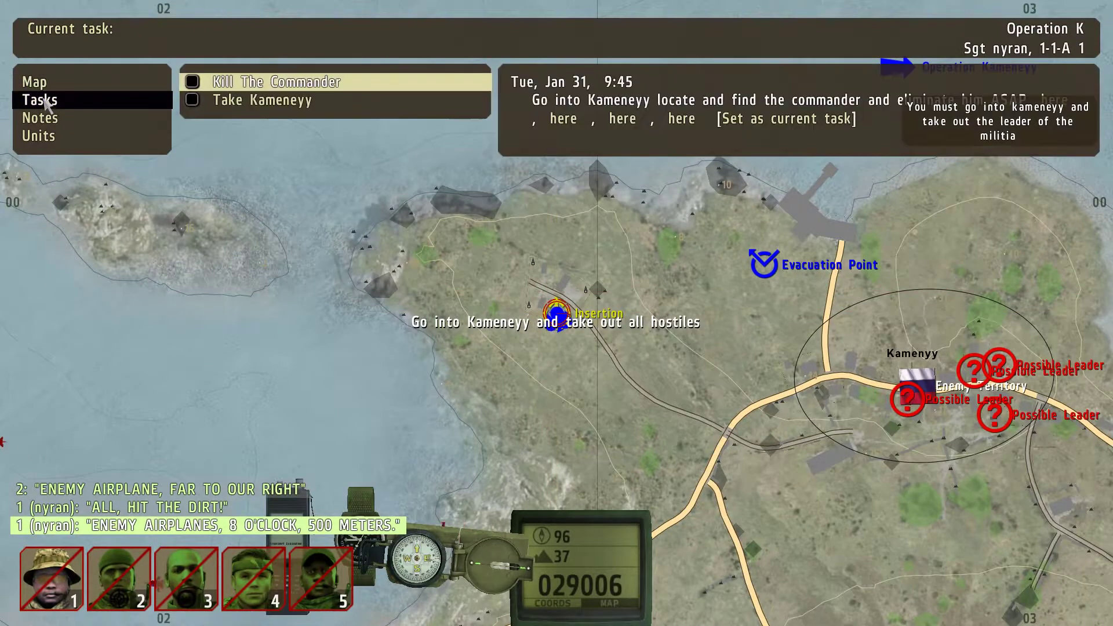
click(45, 122)
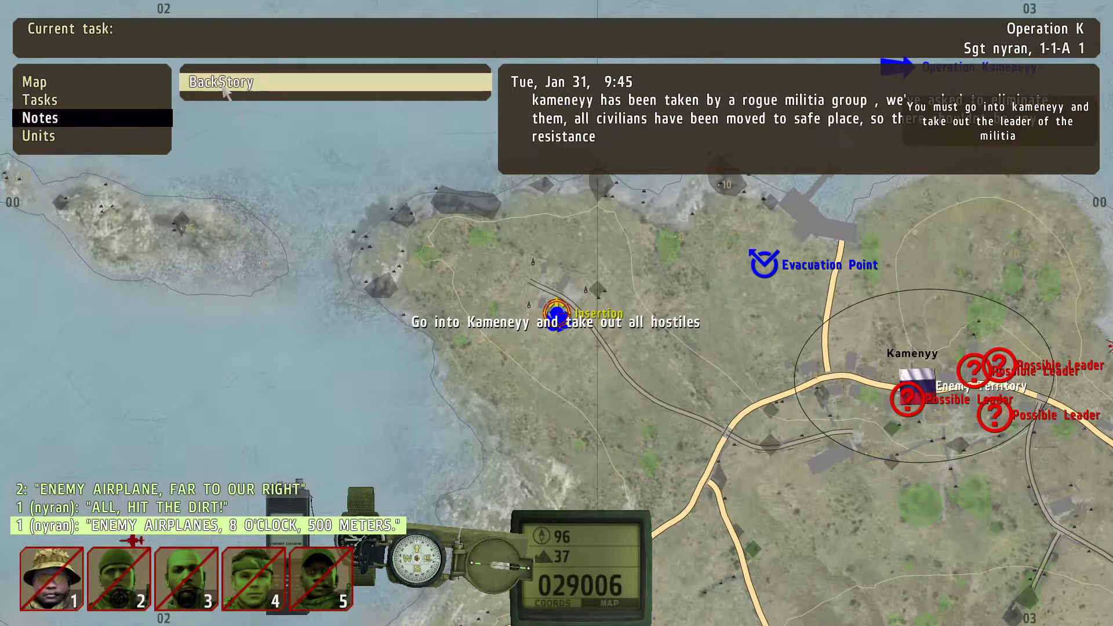
key(m)
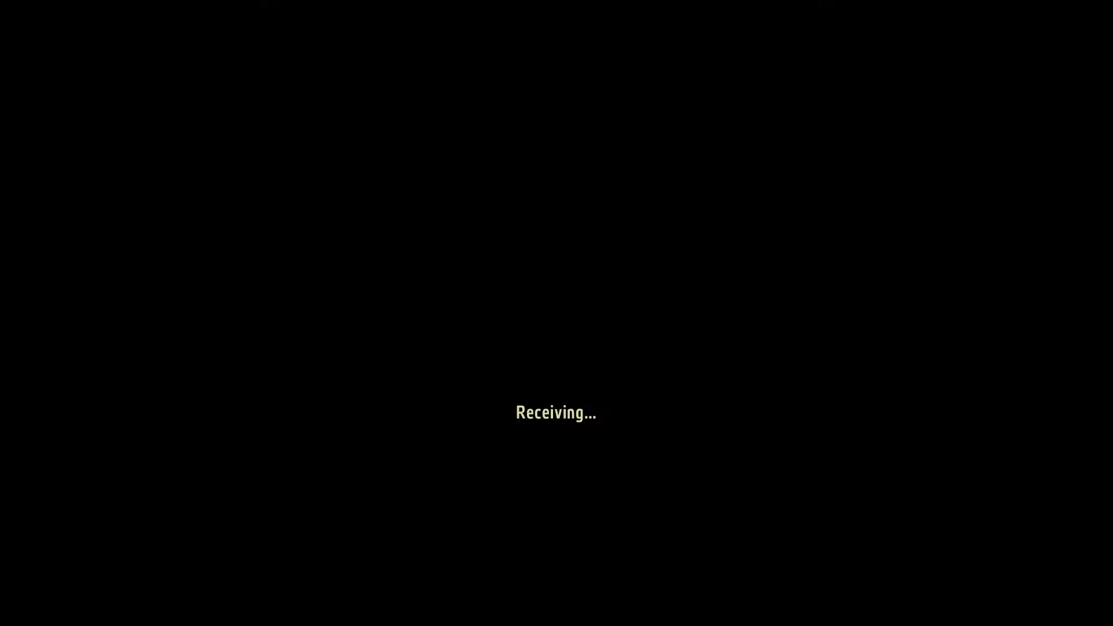
key(Escape)
click(338, 382)
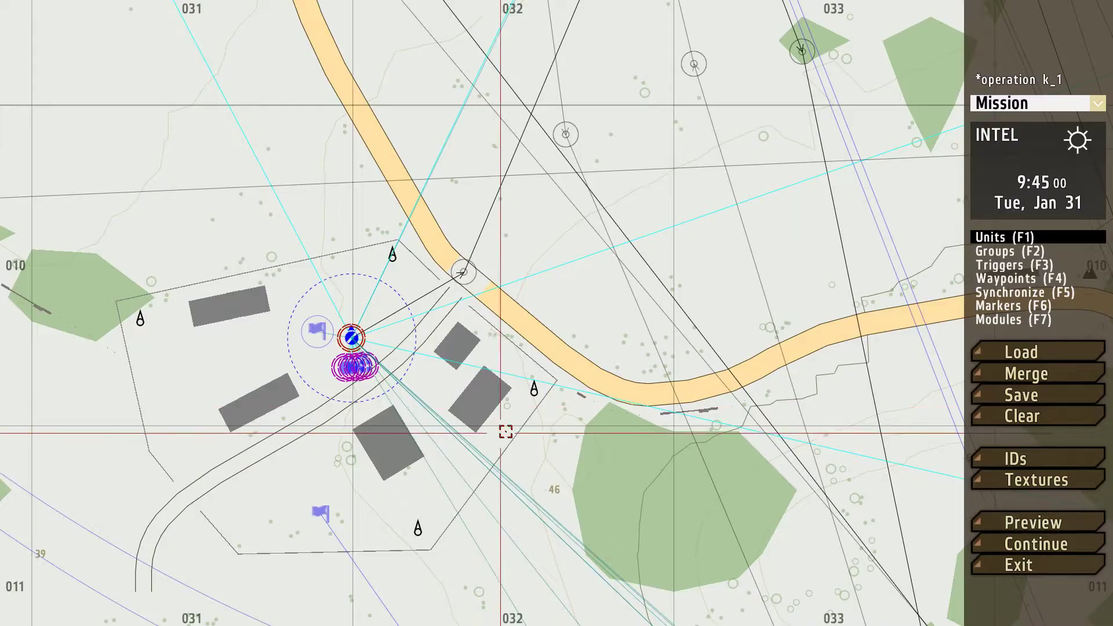
Reopen the player's unit and duplicate the BackStory diary record at the end of its initialization.
scroll(459, 383, up, 4)
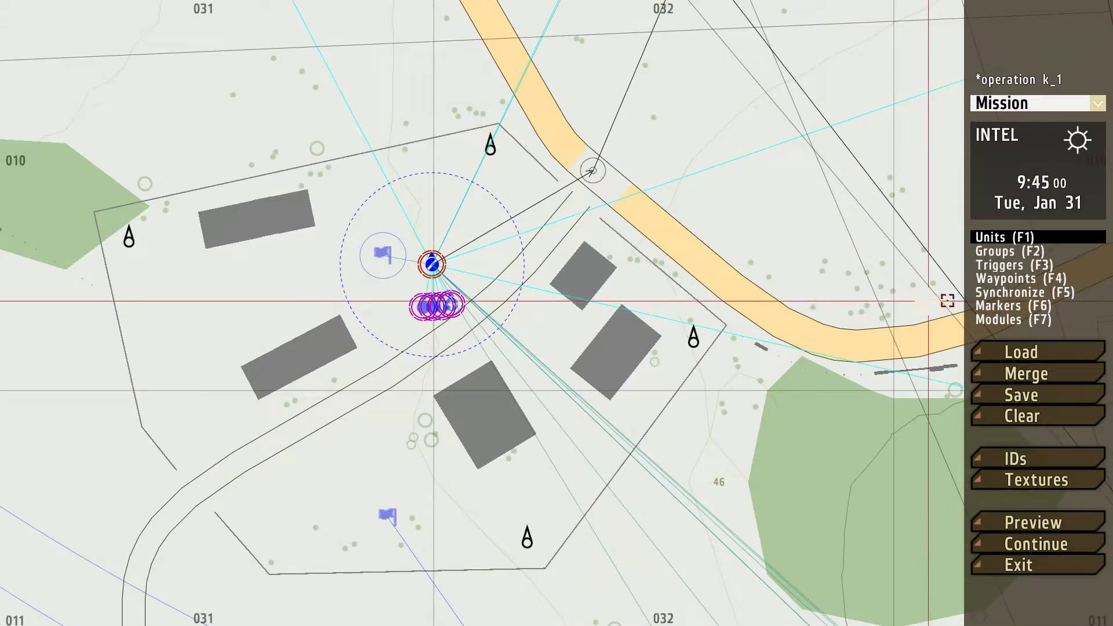
double_click(431, 264)
click(724, 286)
click(725, 285)
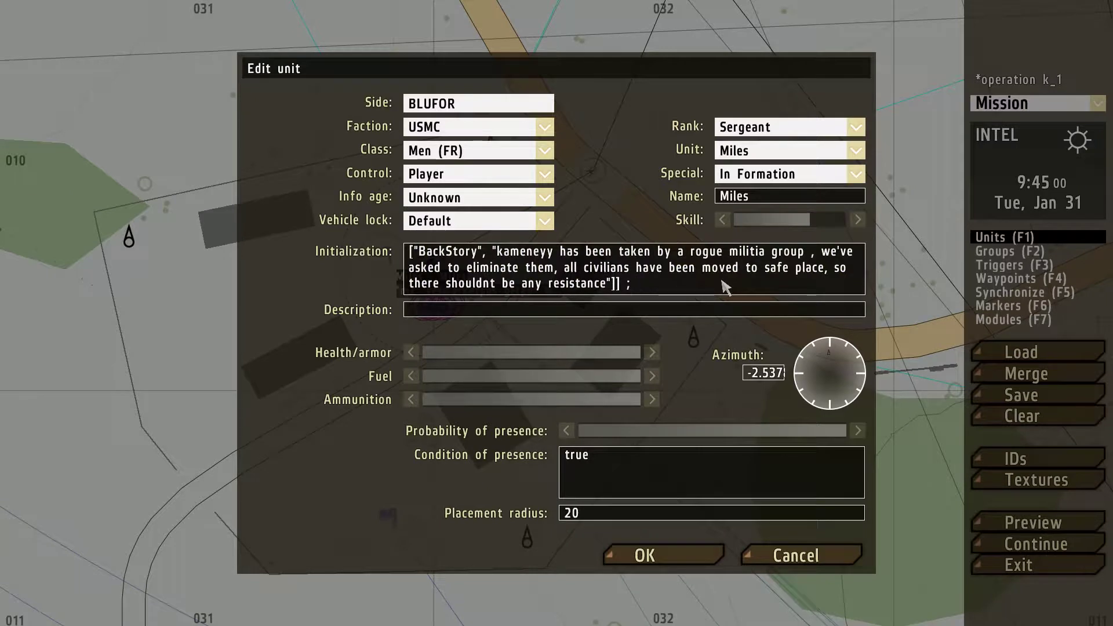
key(Up)
key(Up)
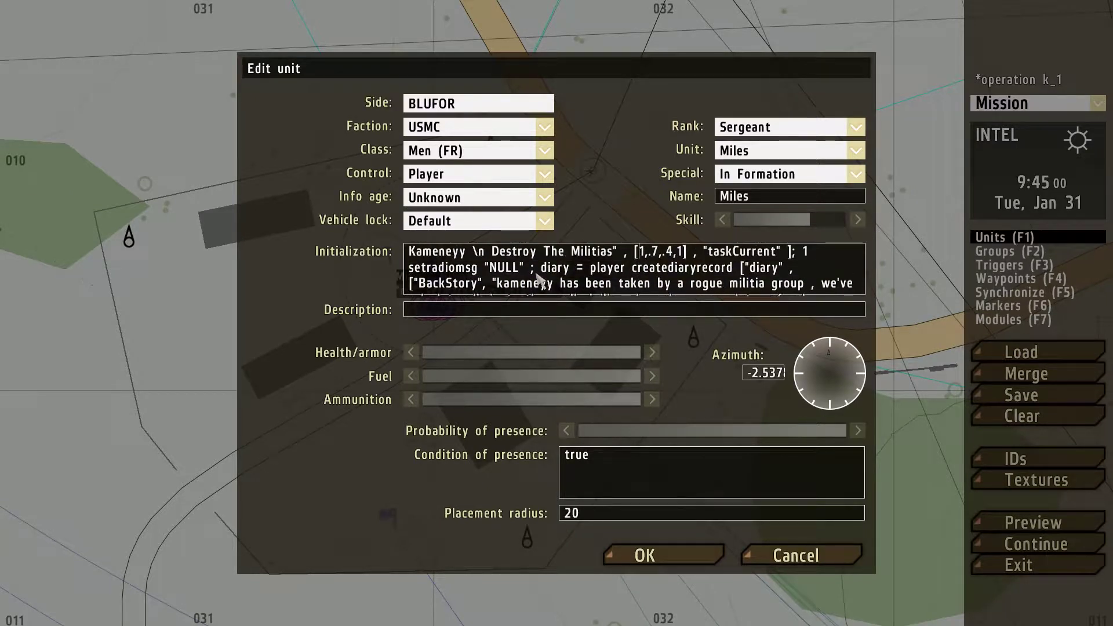
key(ctrl+a)
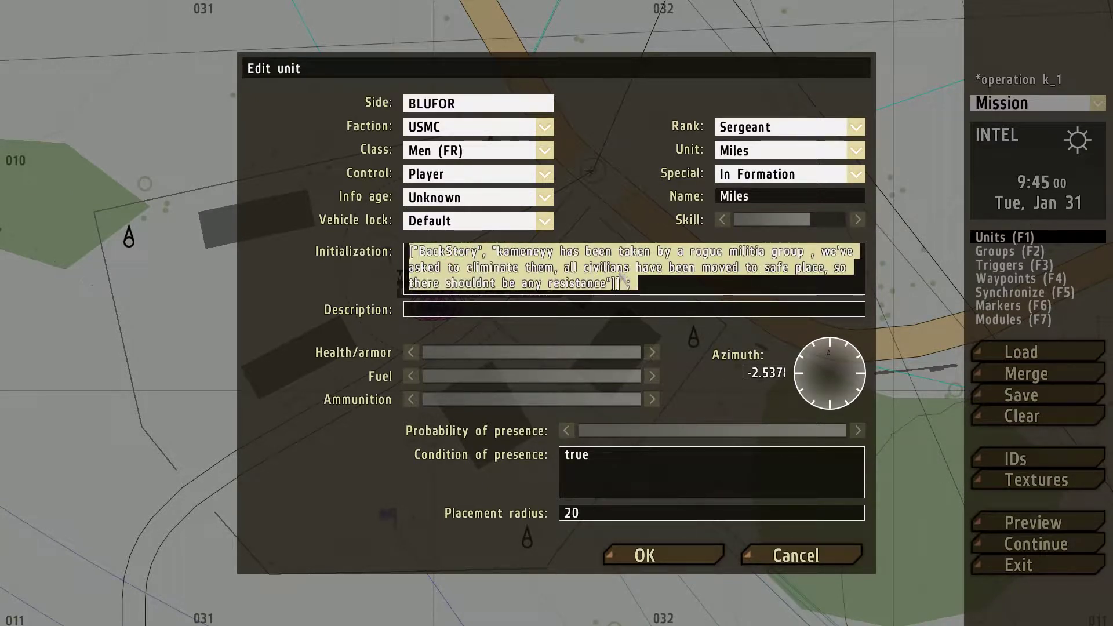
key(ctrl+Home)
text(["diary" ,)
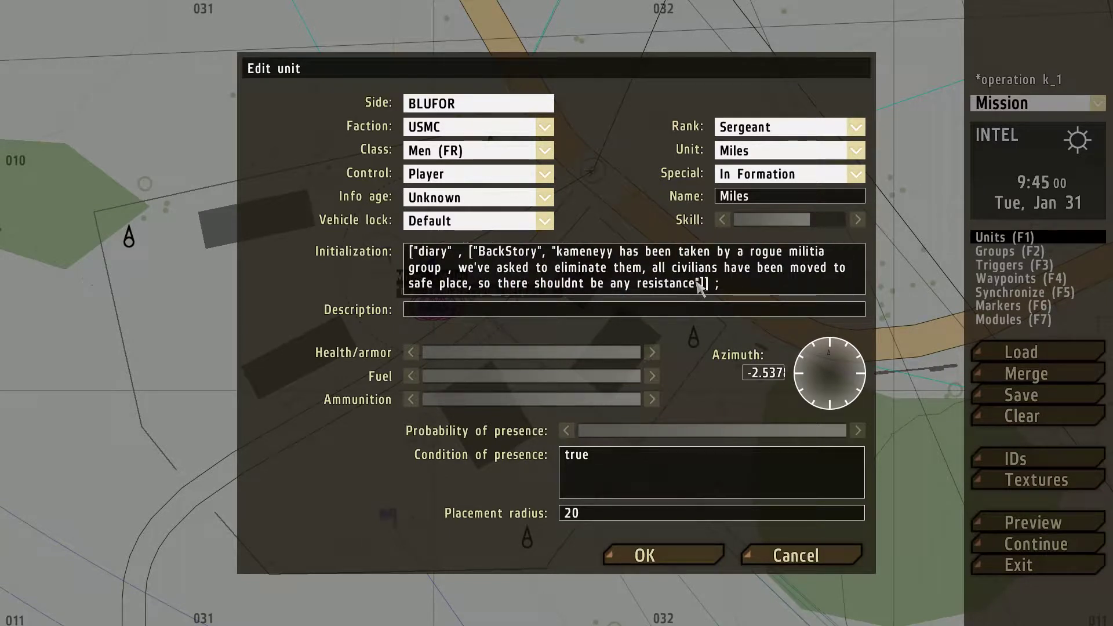
Retitle the duplicated diary record from BackStory to "Picture Of The Leader" in the player's initialization.
click(533, 252)
key(BackSpace)
key(BackSpace)
key(BackSpace)
key(BackSpace)
key(BackSpace)
key(BackSpace)
key(BackSpace)
key(BackSpace)
key(BackSpace)
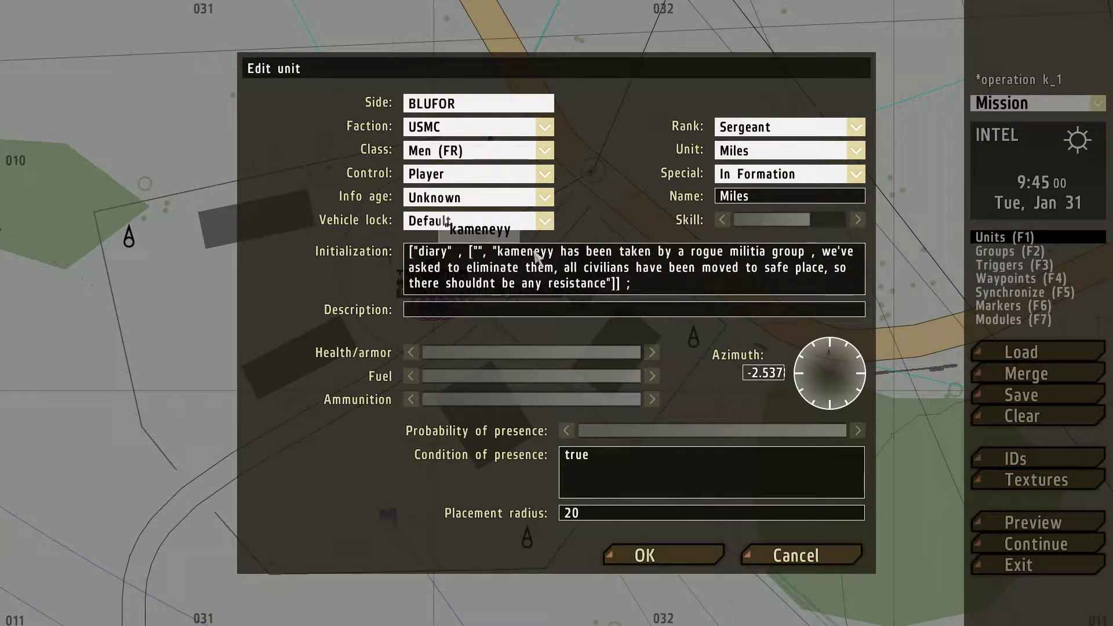
text(Picture )
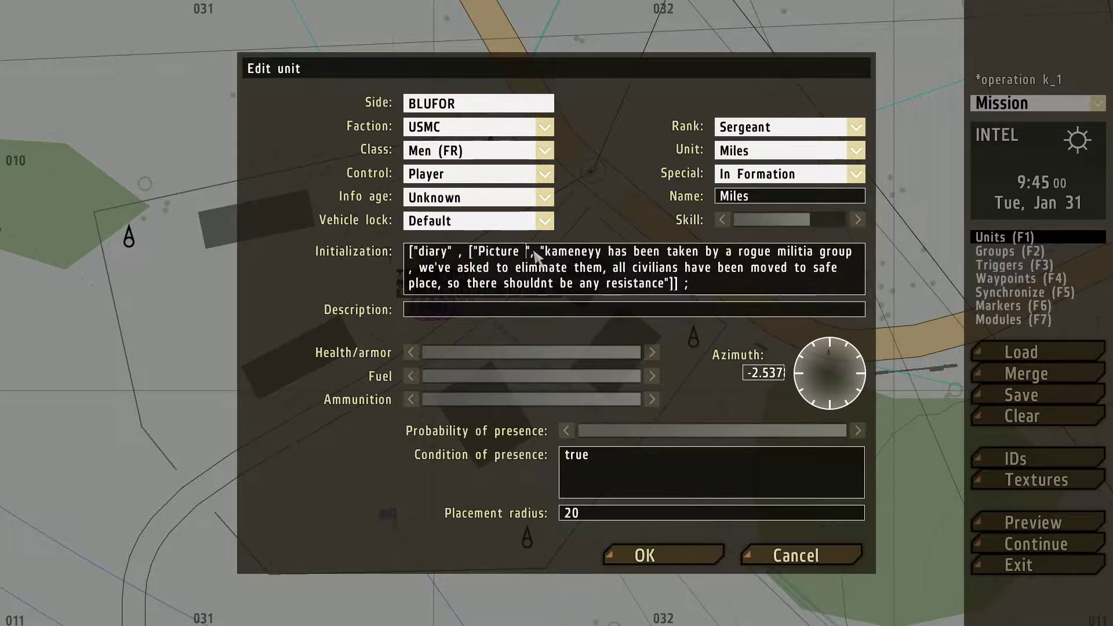
text(Of The Leader)
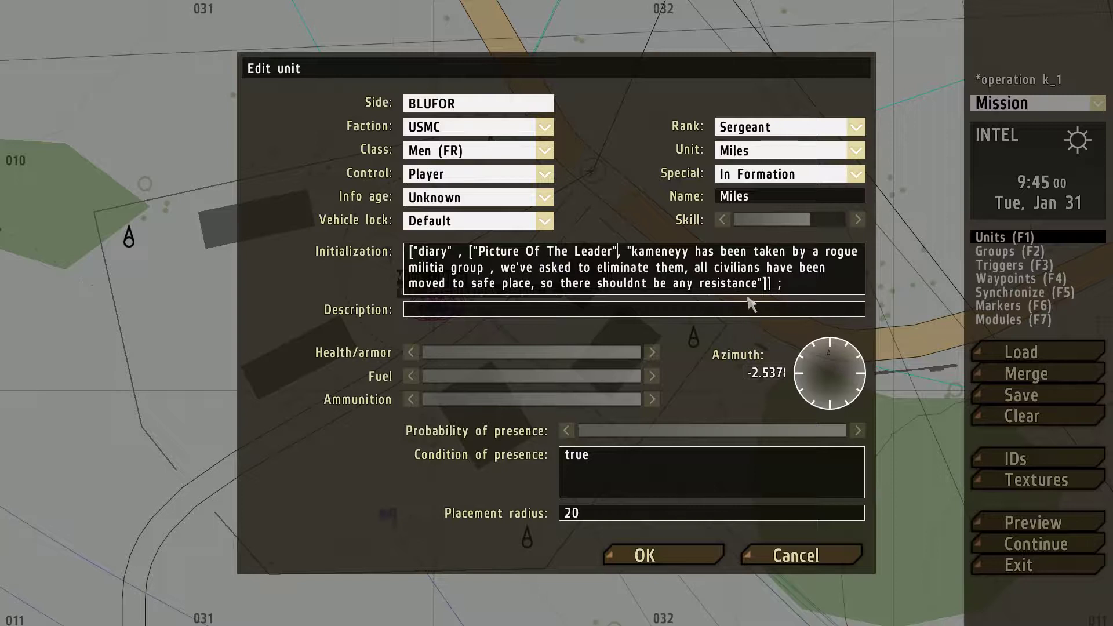
Replace the duplicated record's body text with "civilian has taken a photo of the leader, here it is...".
drag(758, 284, 639, 253)
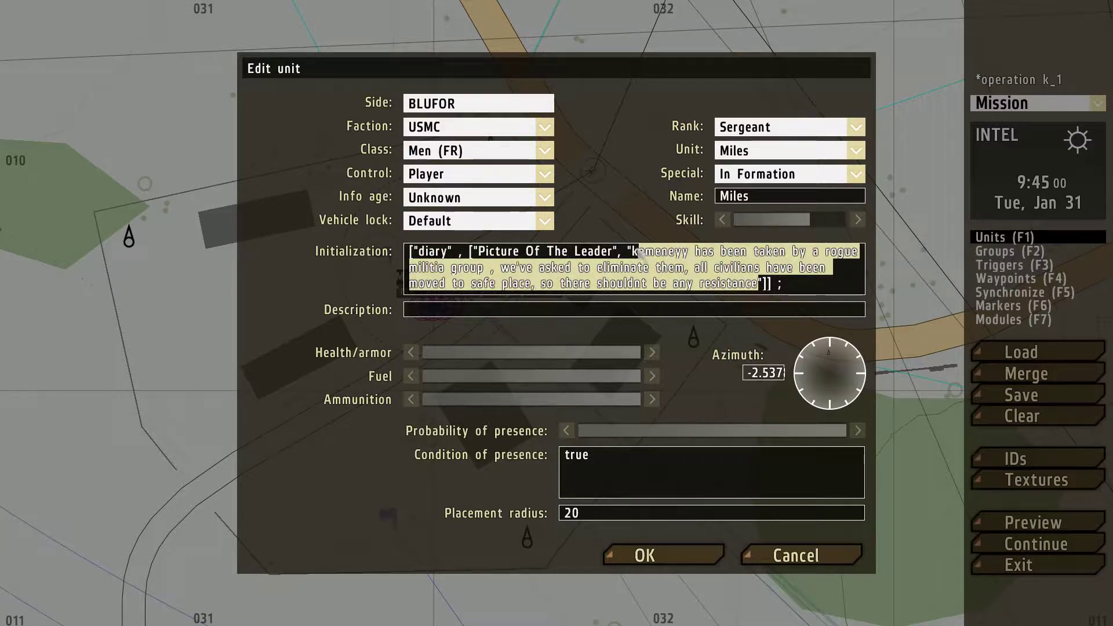
key(BackSpace)
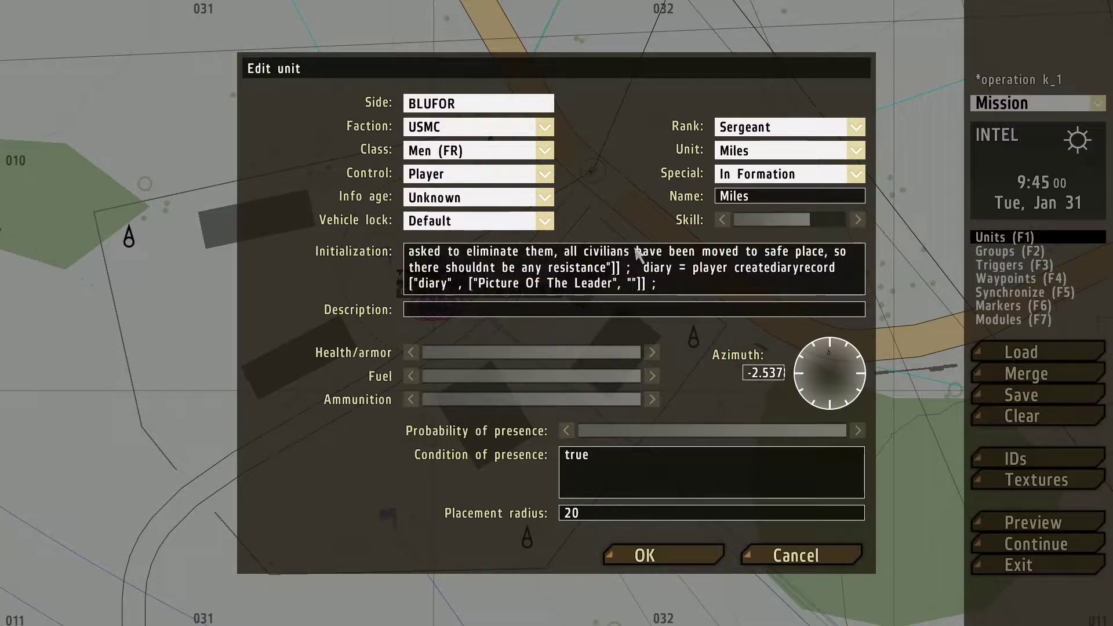
text(civilian)
text( has taken a p)
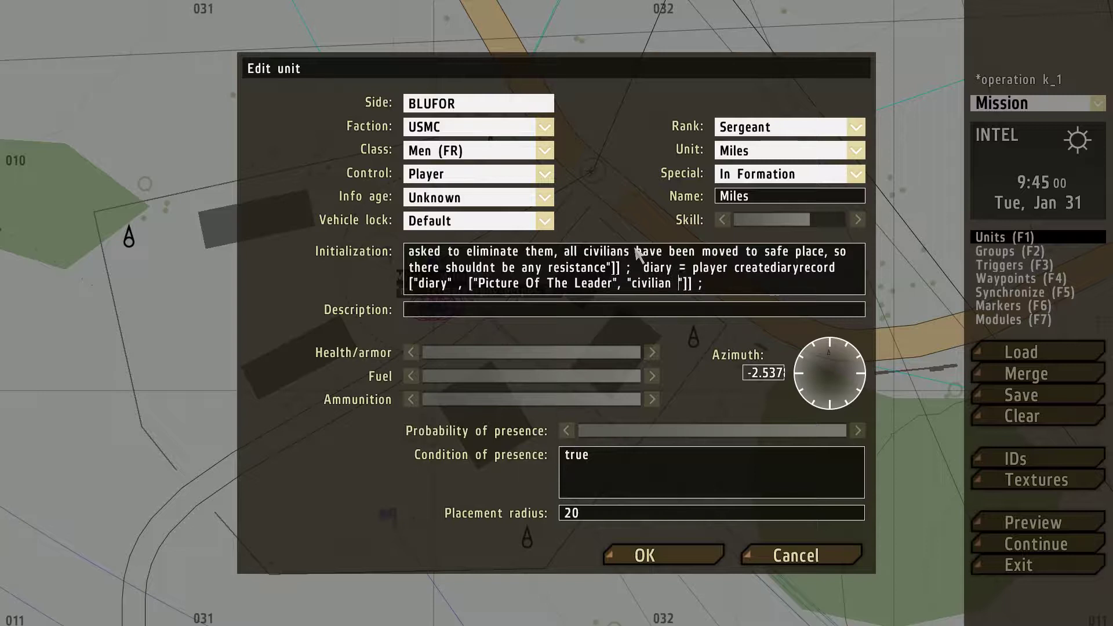
text(hoto of the lea)
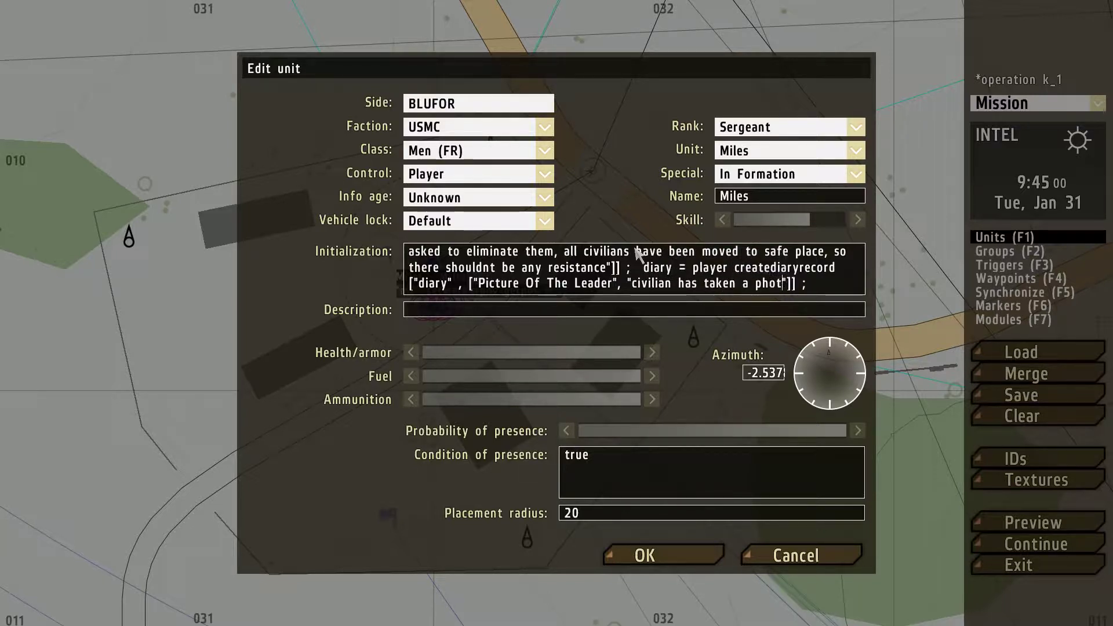
text(der, here it is.)
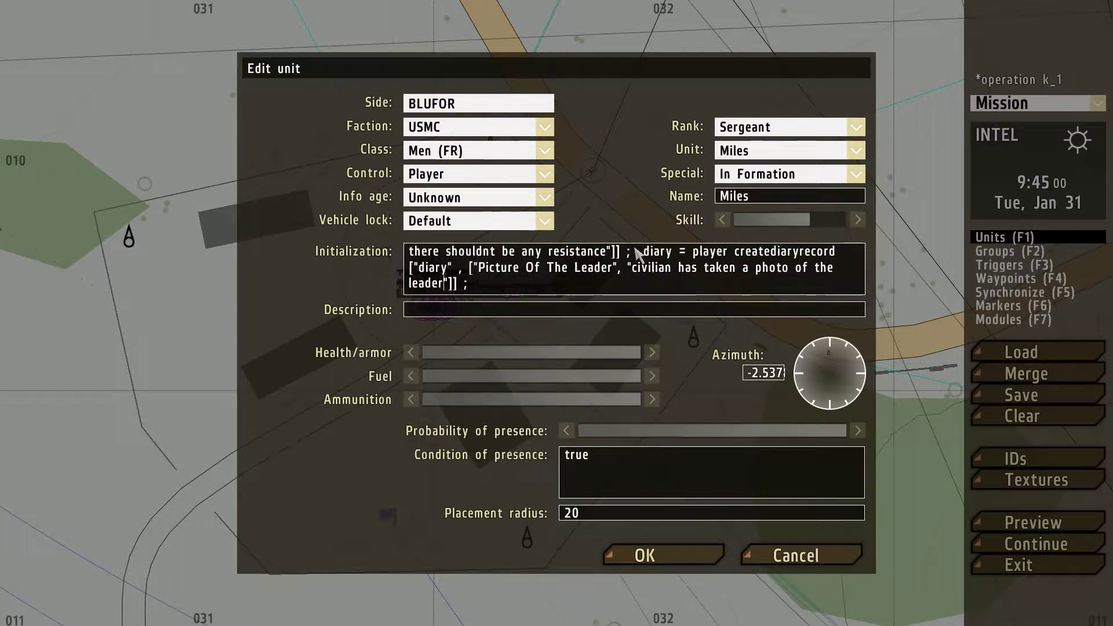
text(..)
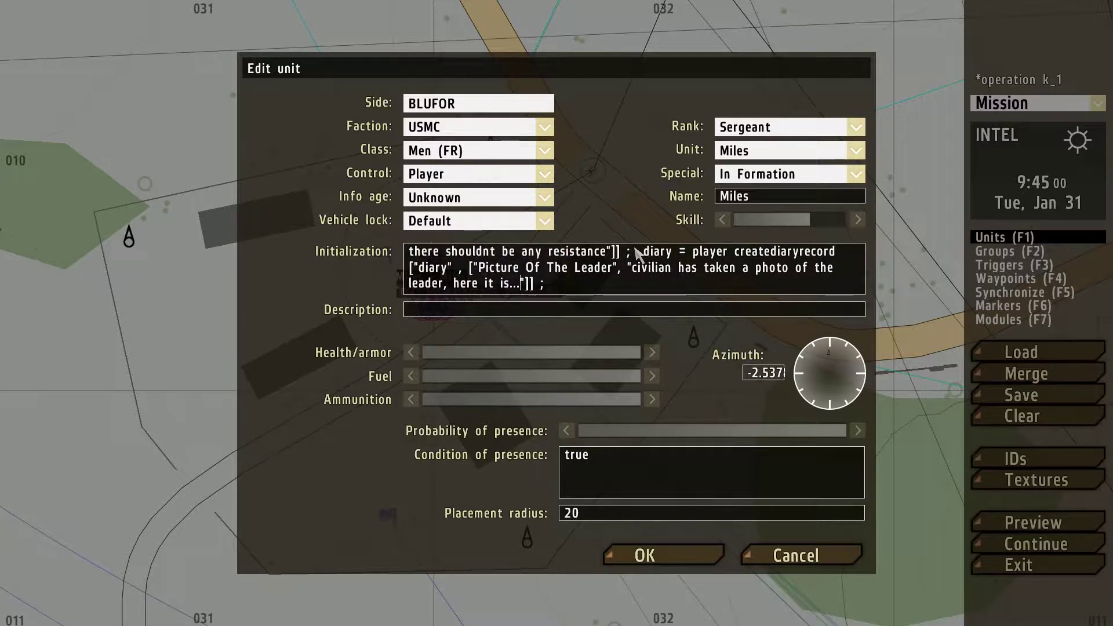
Append the image tag <img image='commander.jpg'/> to the Picture Of The Leader text and accept the unit.
text( <img im)
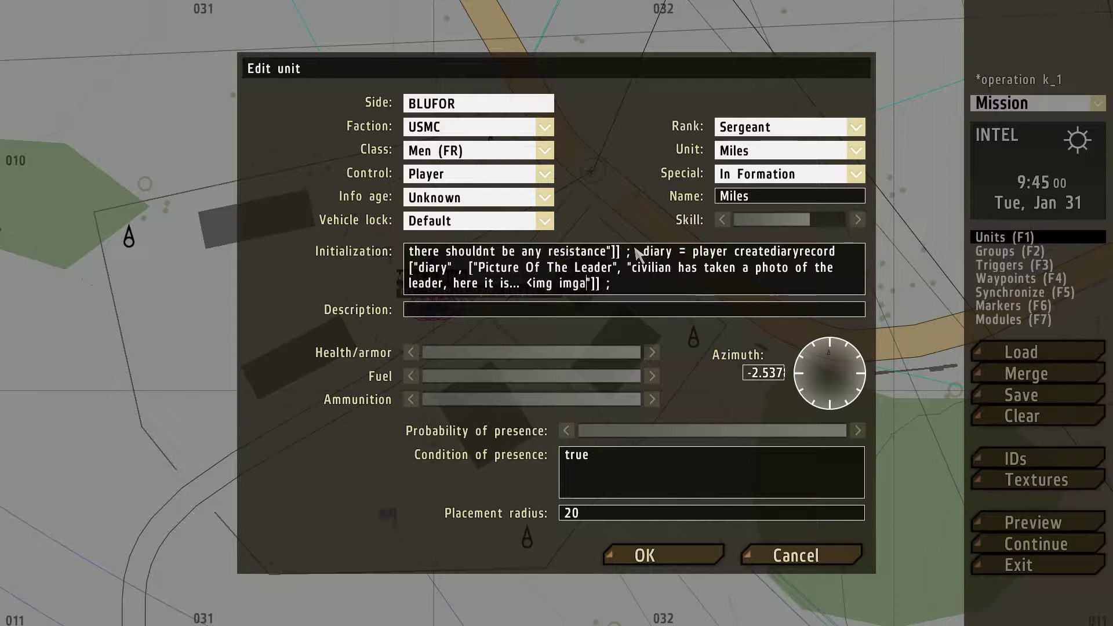
text(age)
text(=)
text(")
text(commander)
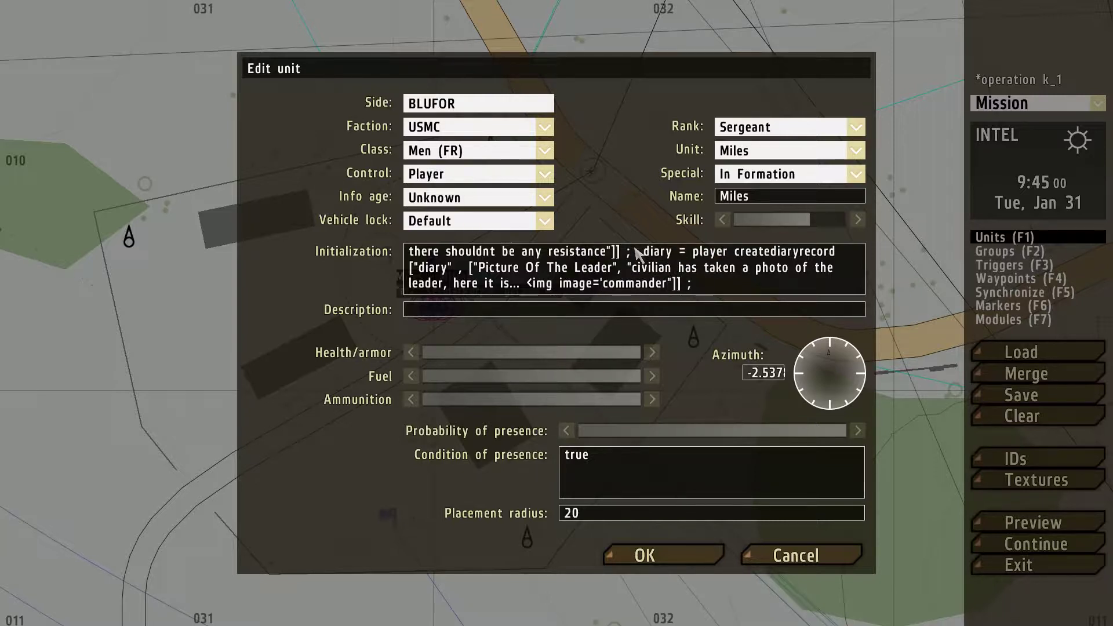
text(.jpg)
text(/>)
click(659, 560)
Preview the mission, check the Picture Of The Leader entry in the in-game map's notes, and return to the editor.
click(1048, 524)
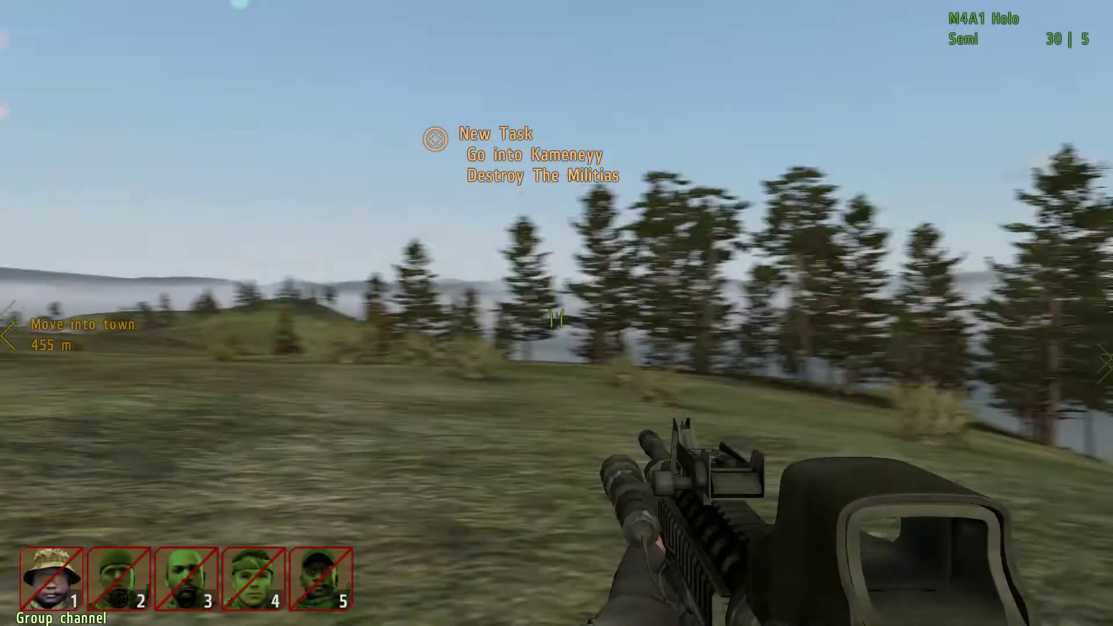
key(m)
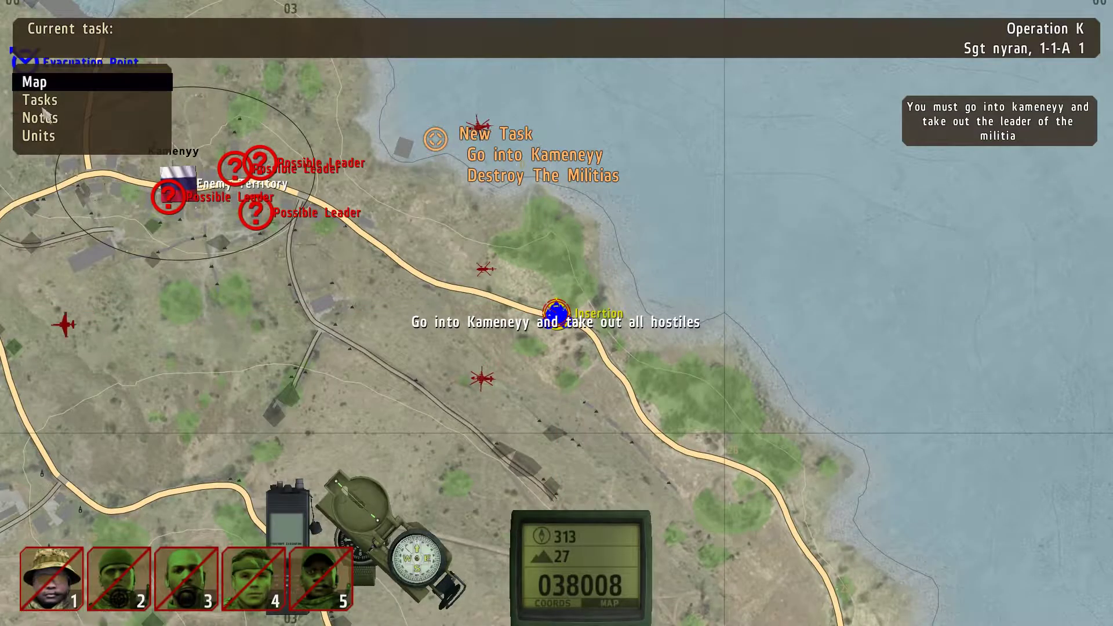
click(39, 99)
click(40, 118)
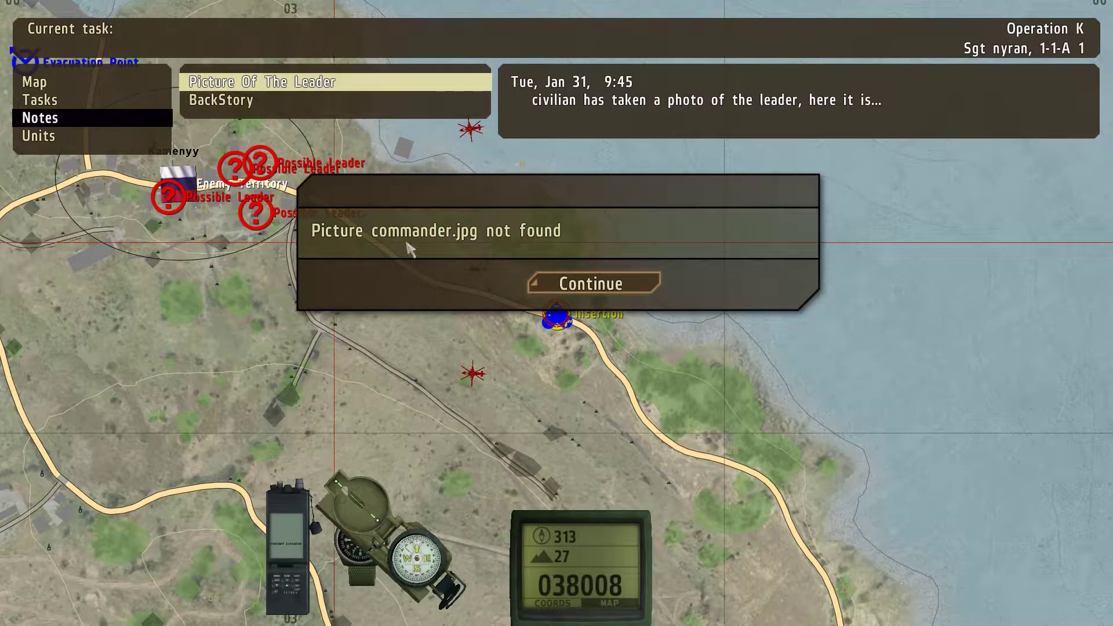
click(593, 284)
key(m)
key(Escape)
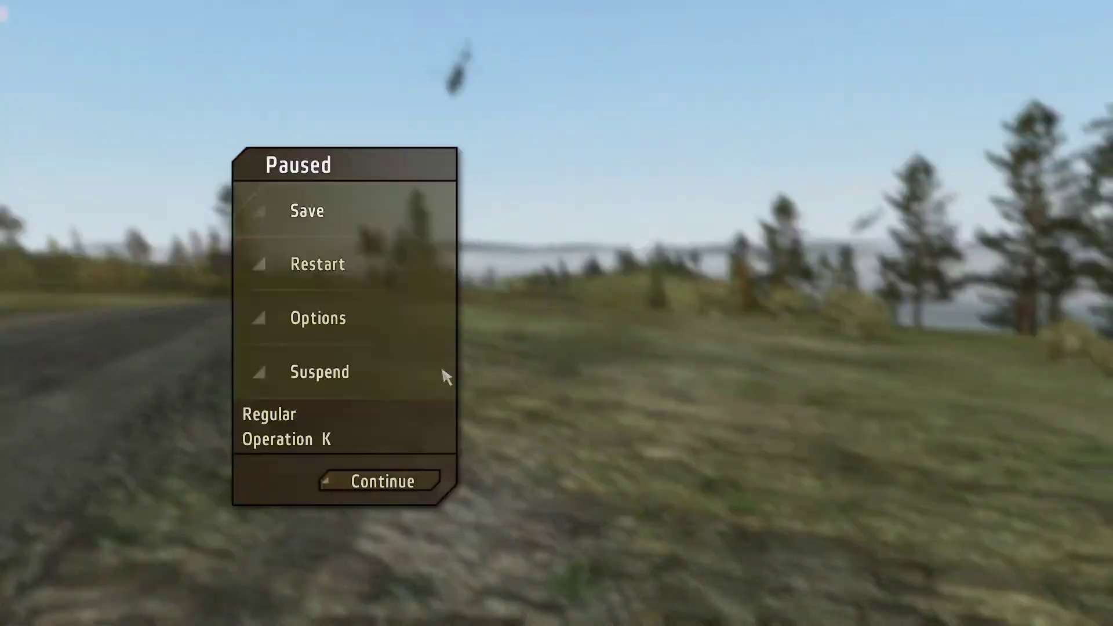
click(442, 371)
Make the Citizen (Brown) civilian in Kamenyy Playable and accept the unit.
scroll(637, 348, down, 3)
scroll(674, 341, up, 2)
right_drag(674, 341, 601, 427)
scroll(677, 268, up, 5)
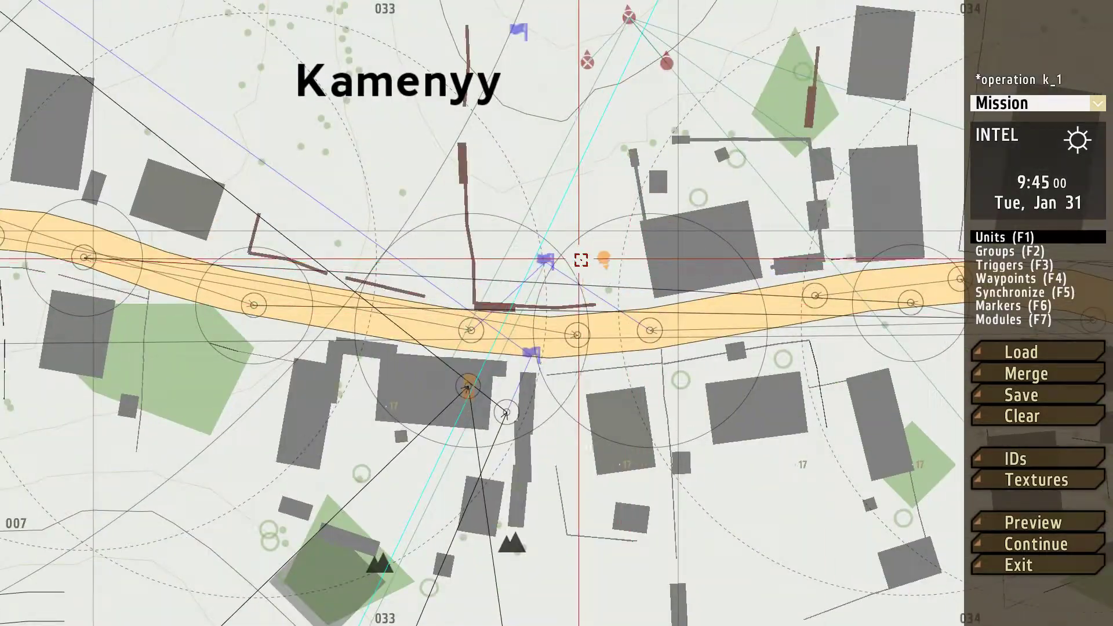
double_click(603, 257)
click(522, 174)
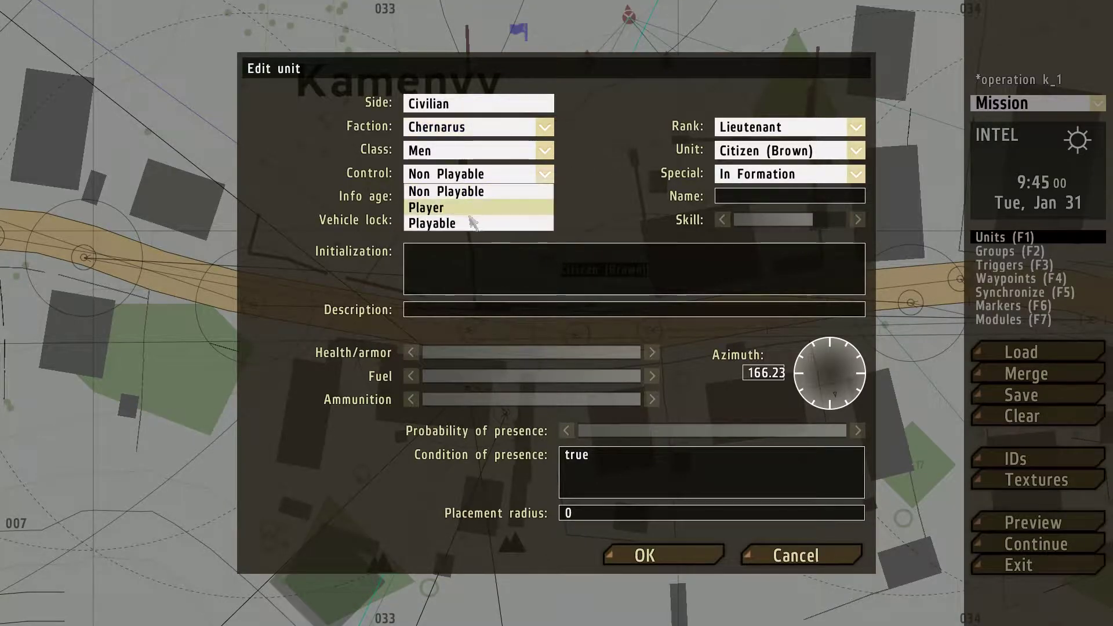
click(440, 218)
click(680, 558)
Preview the mission, order the whole squad to stop, and team-switch to the Citizen (Brown) unit.
scroll(841, 545, down, 3)
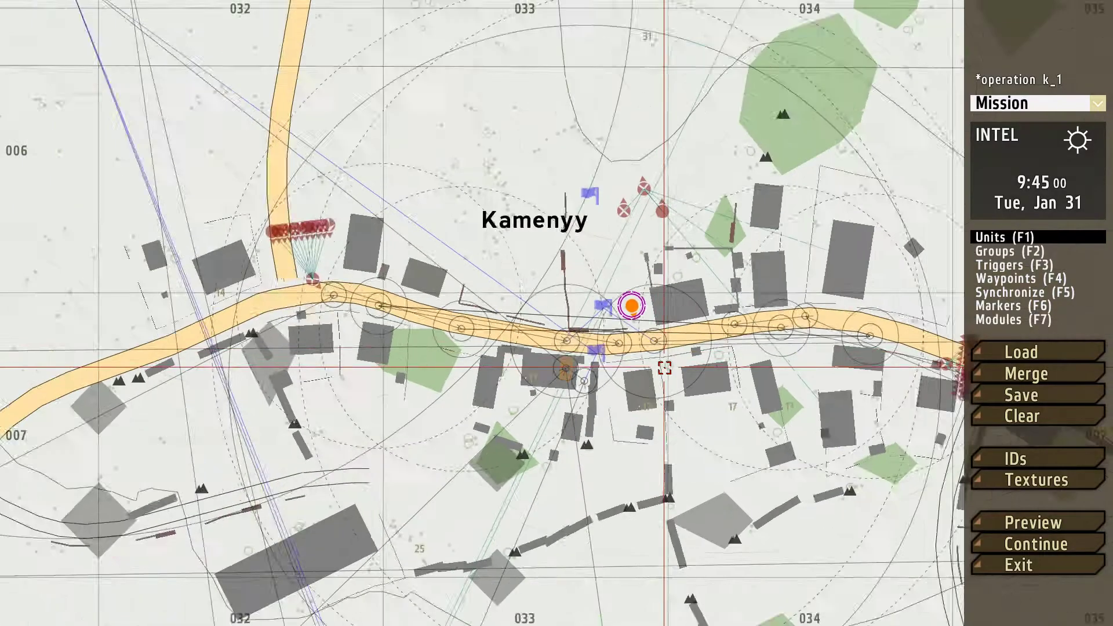
click(1031, 524)
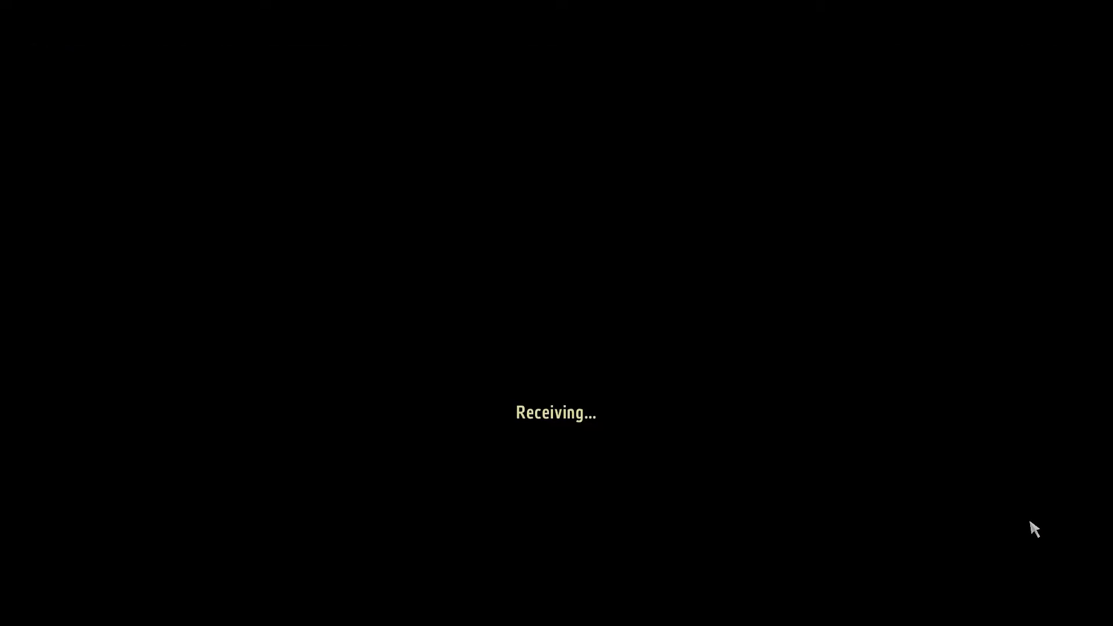
key(1)
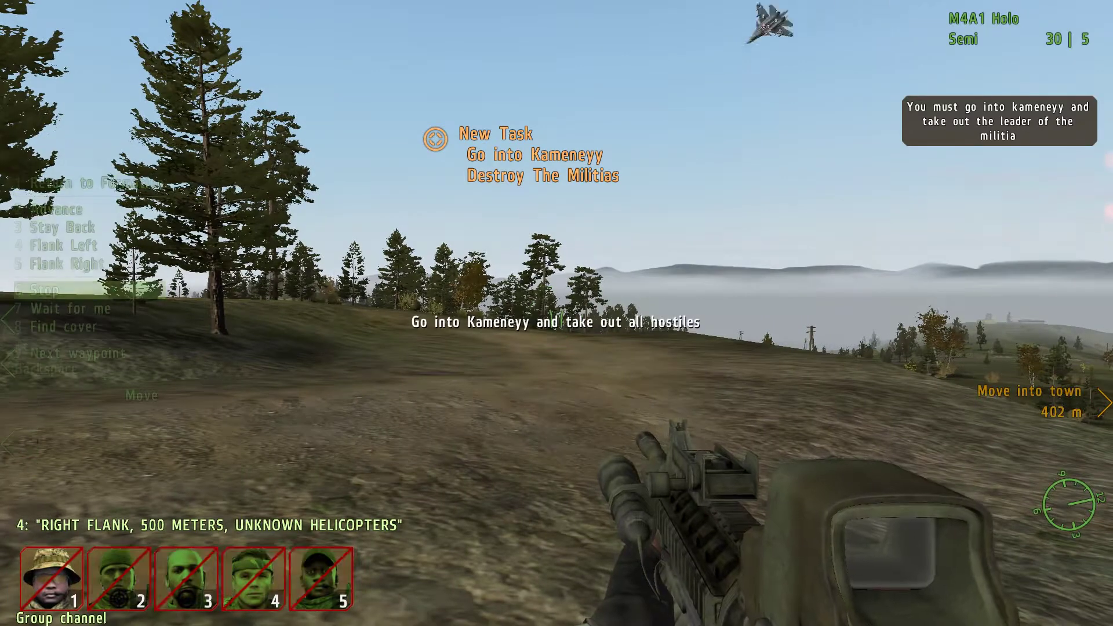
key(6)
key(t)
click(334, 258)
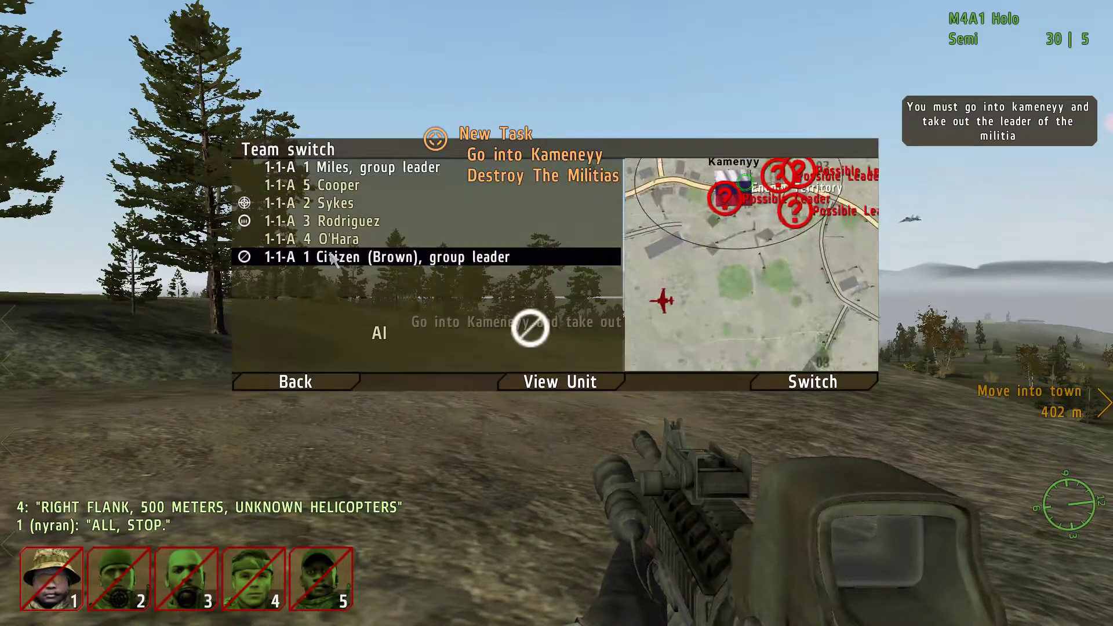
key(Return)
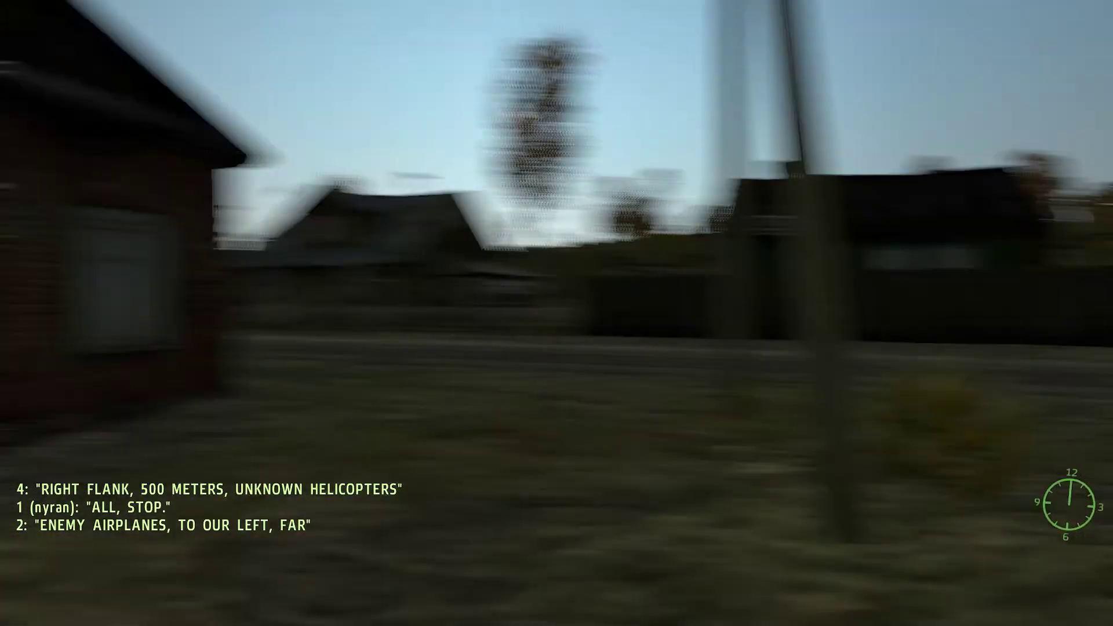
Walk the citizen through the village into the Commander's house, view the Commander up close, and return to the editor.
key(w)
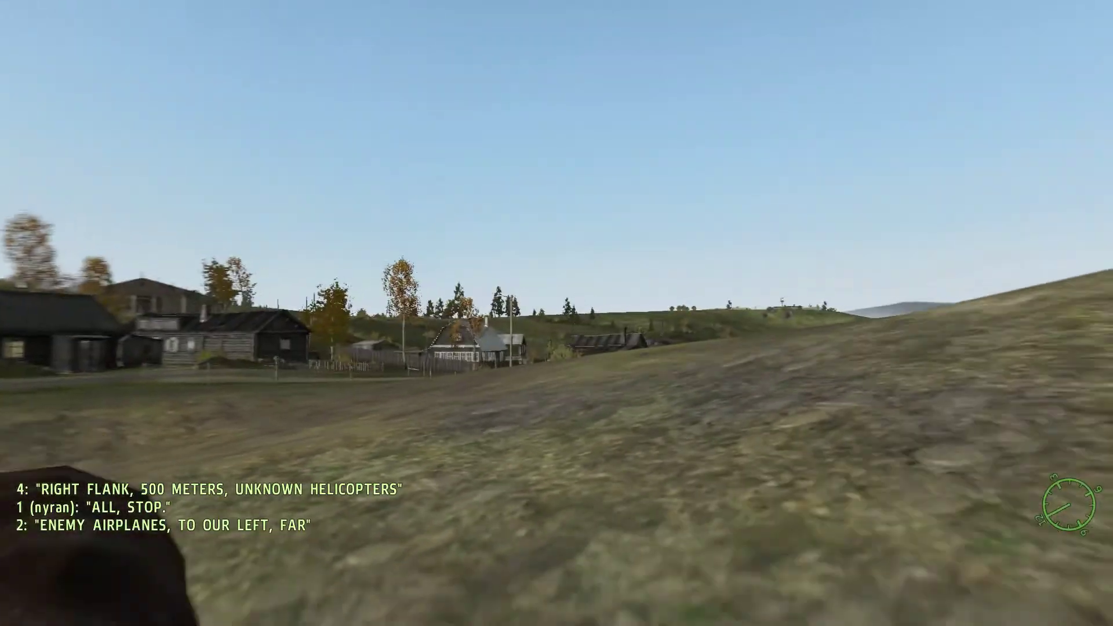
key(w)
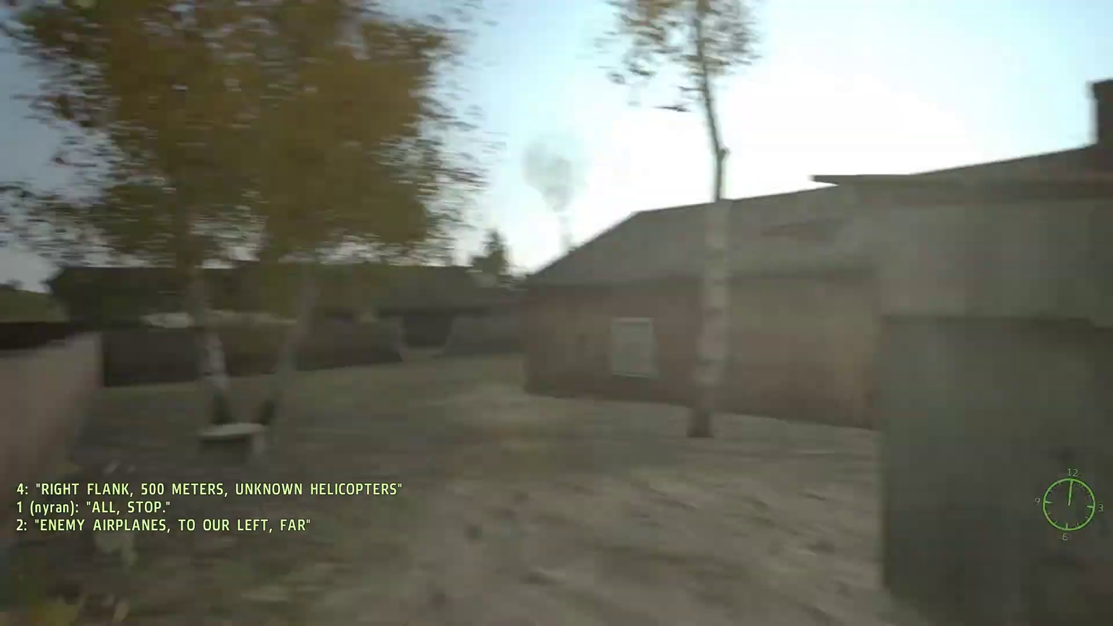
key(w)
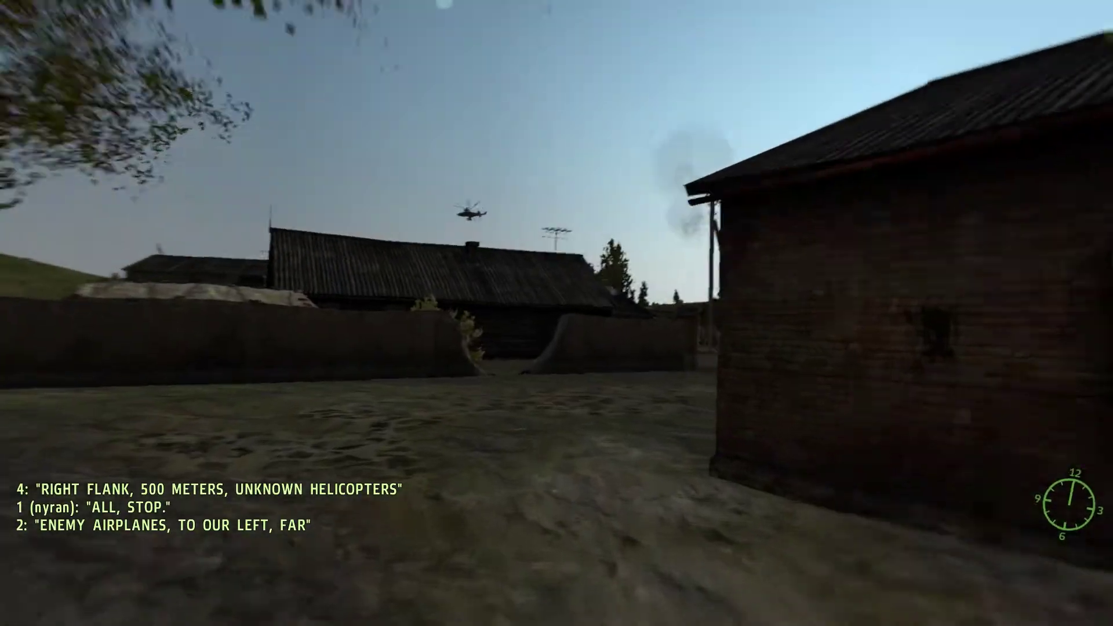
key(w)
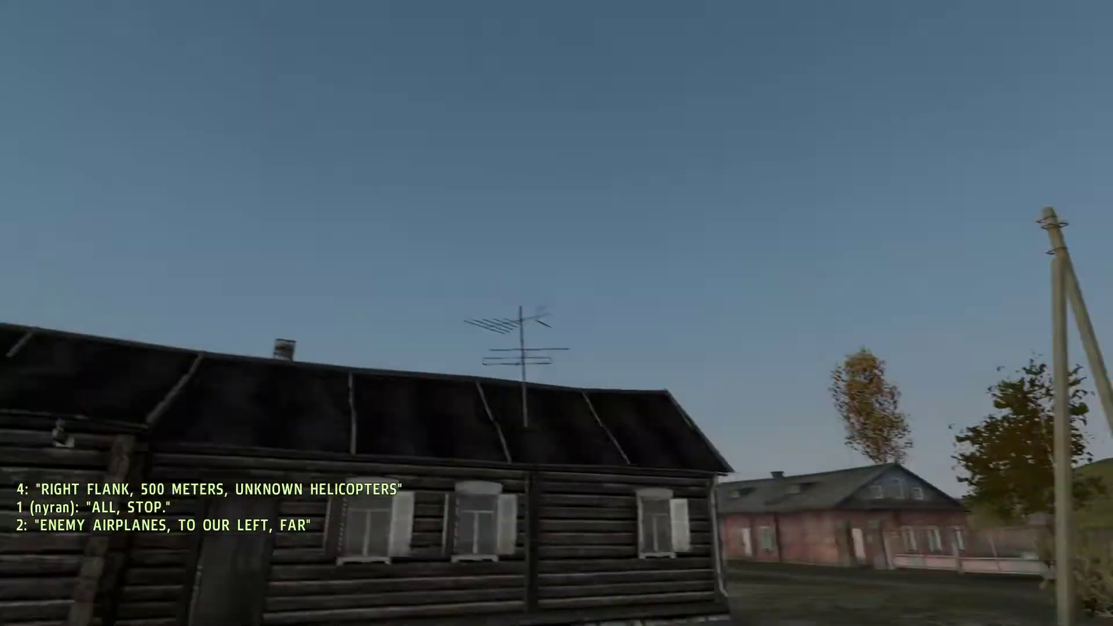
key(w)
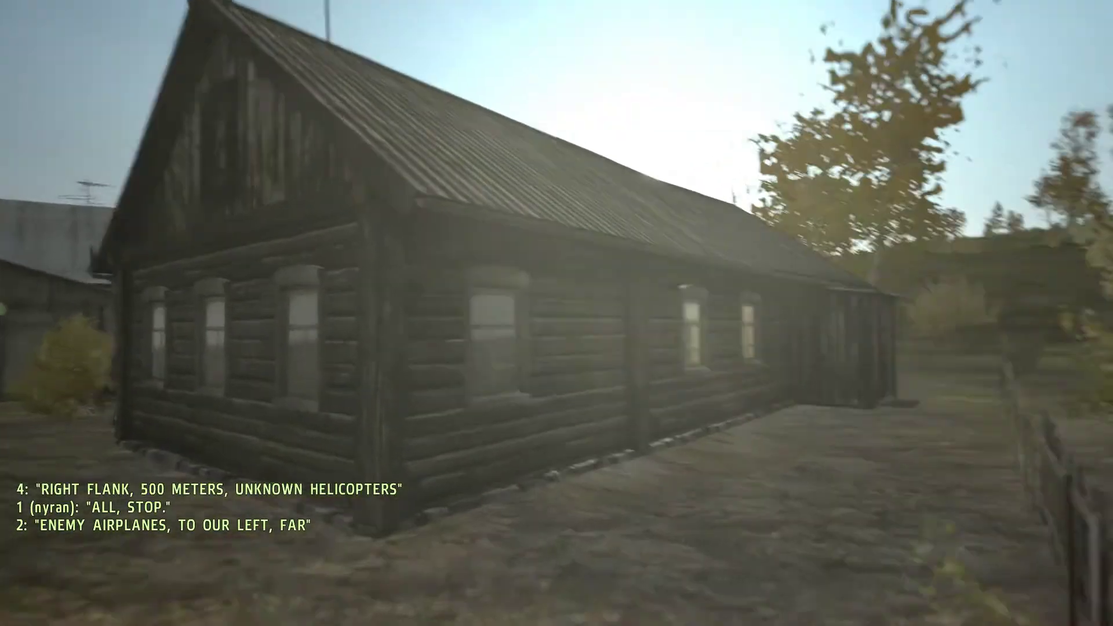
key(w)
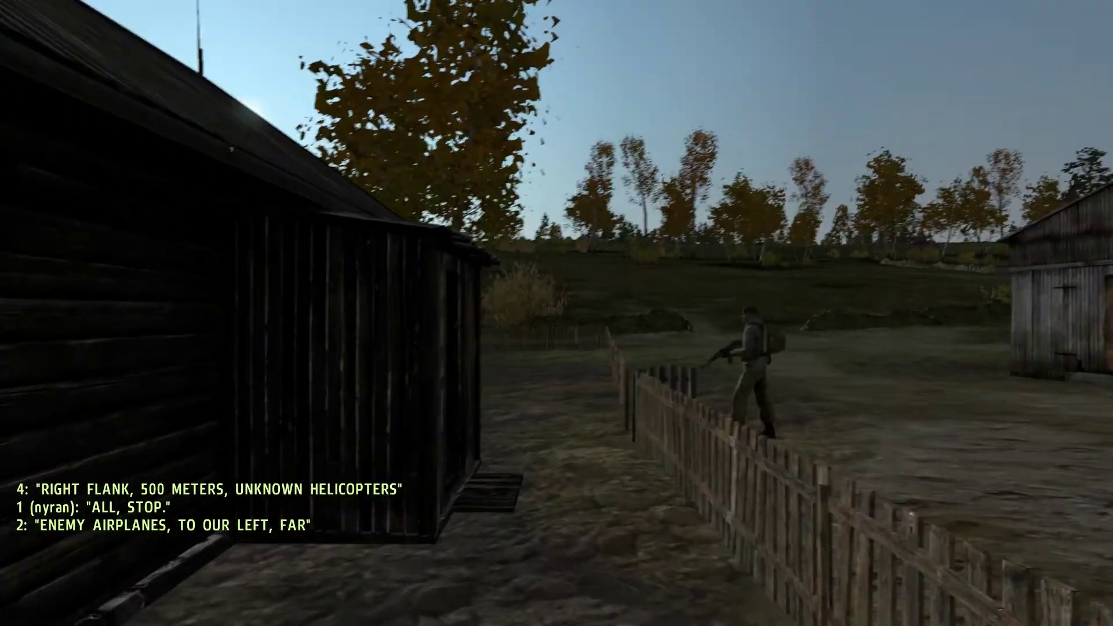
key(w)
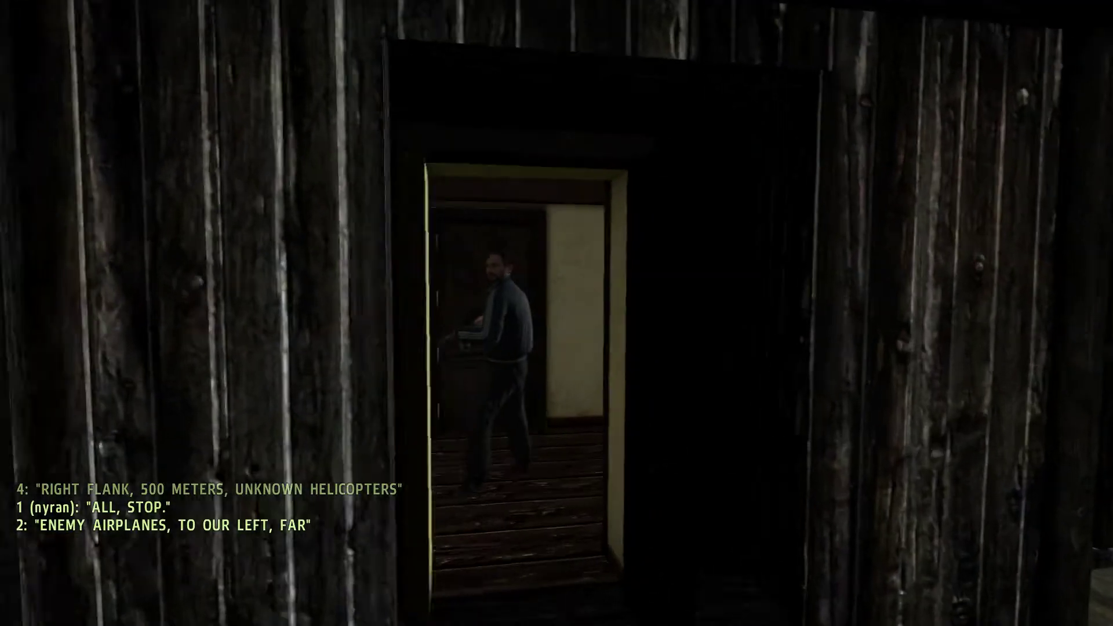
key(w)
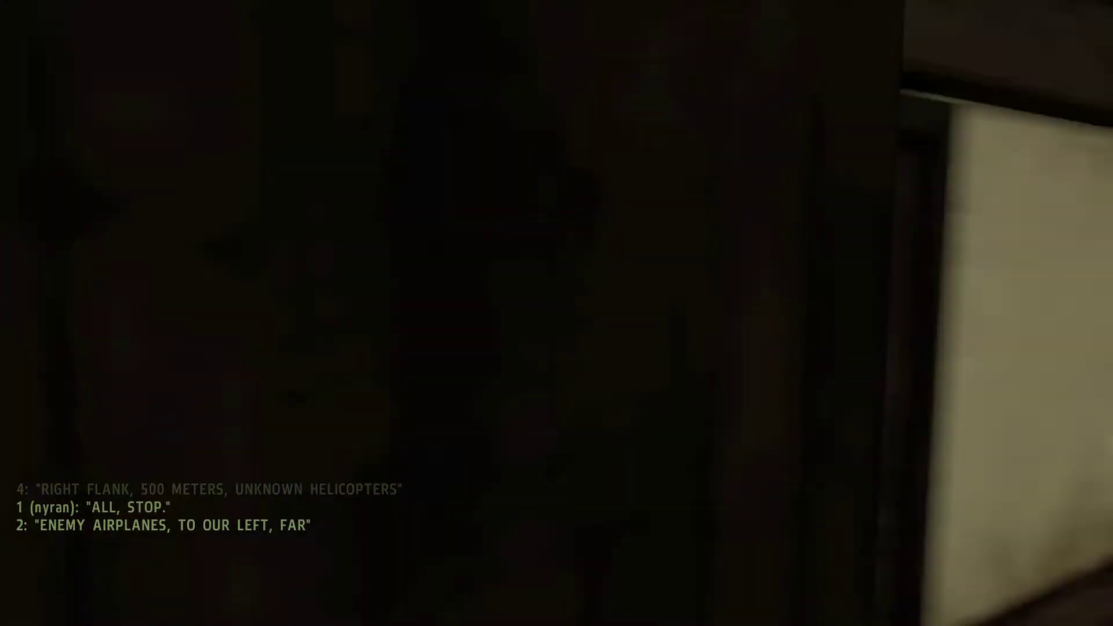
key(w)
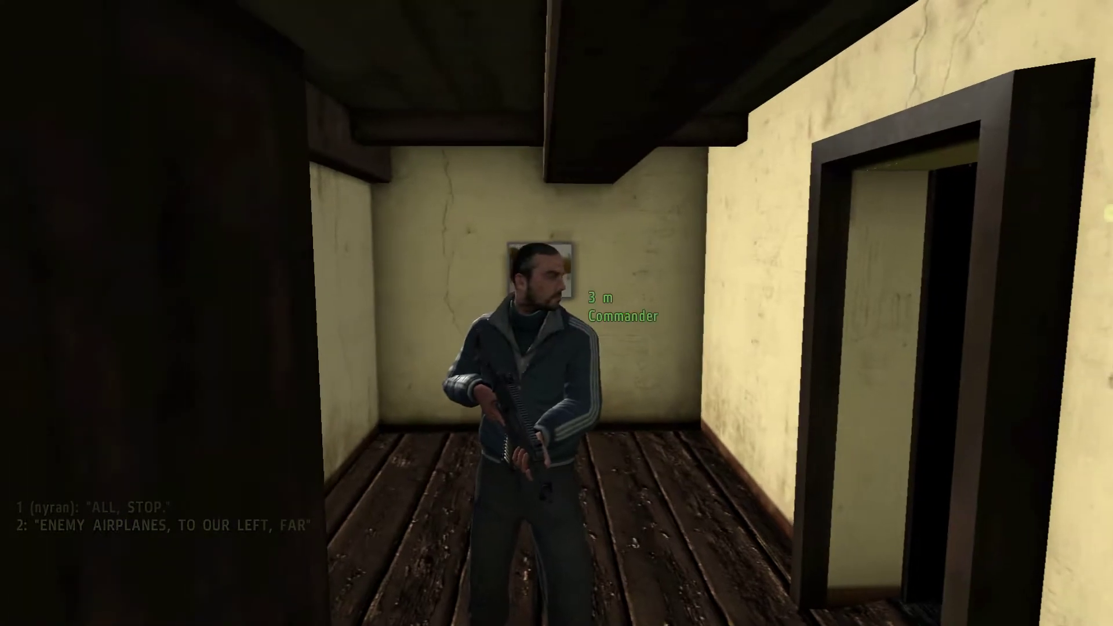
key(grave)
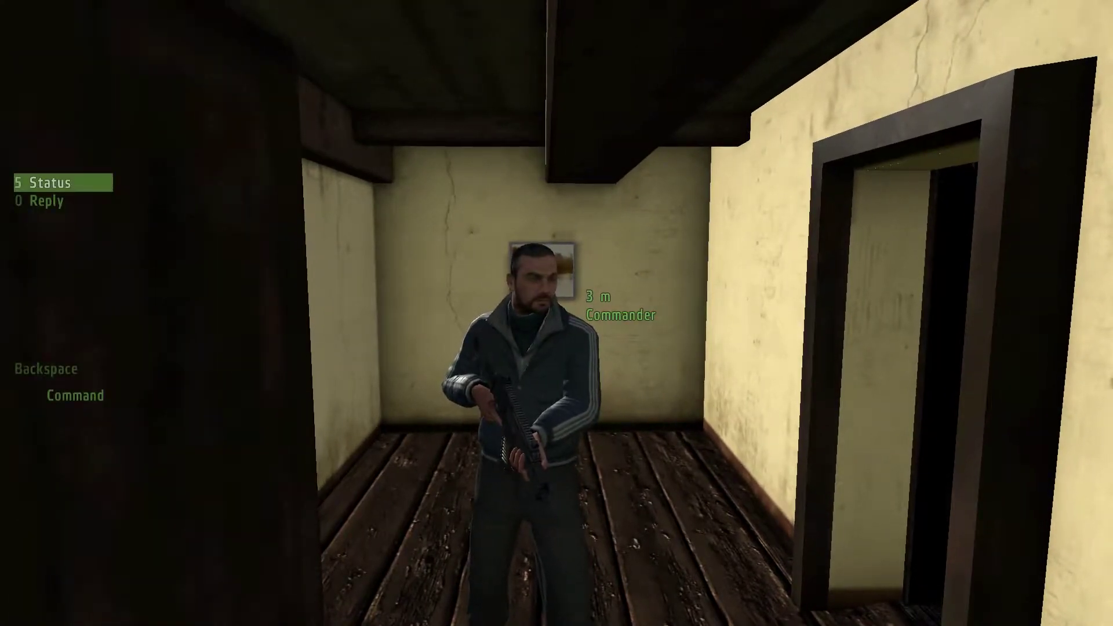
key(Escape)
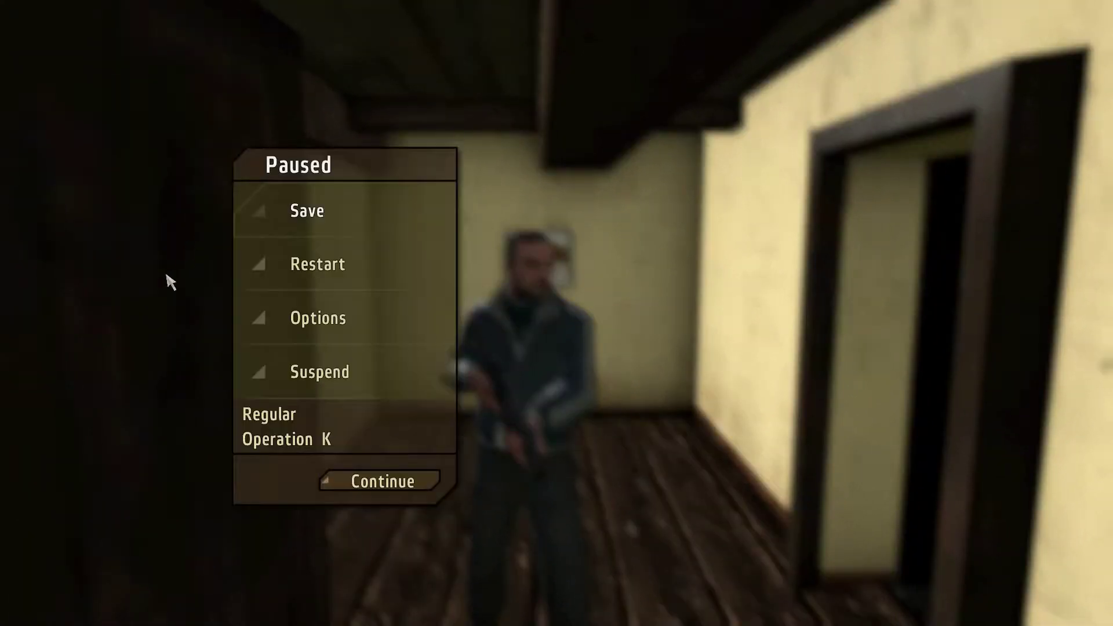
click(318, 384)
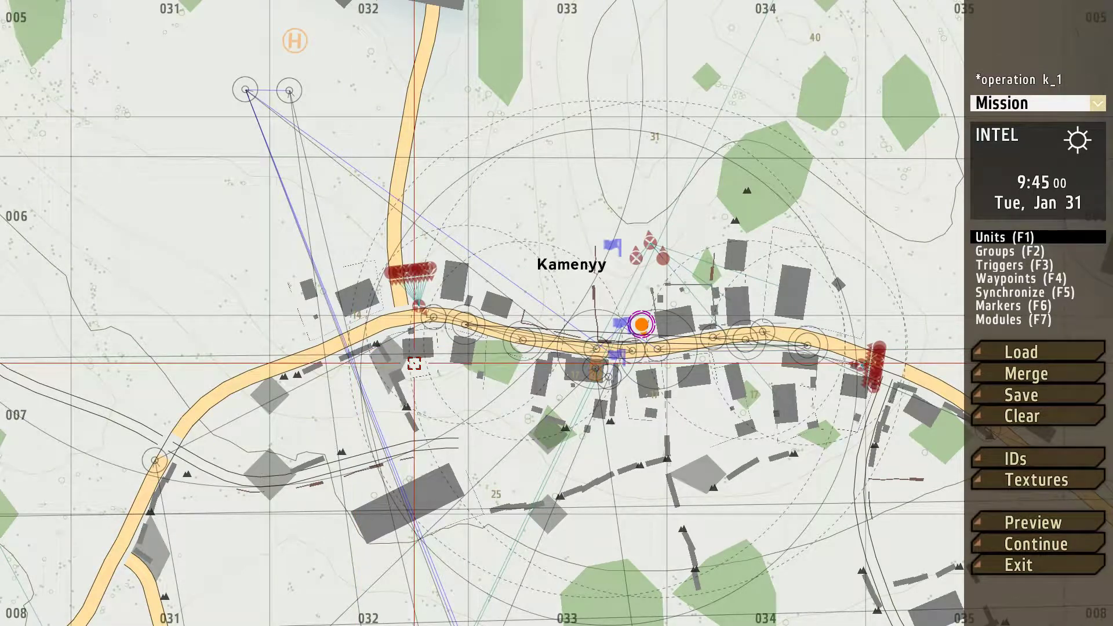
Save the mission as a user mission under the new name operation k_3.
click(1020, 395)
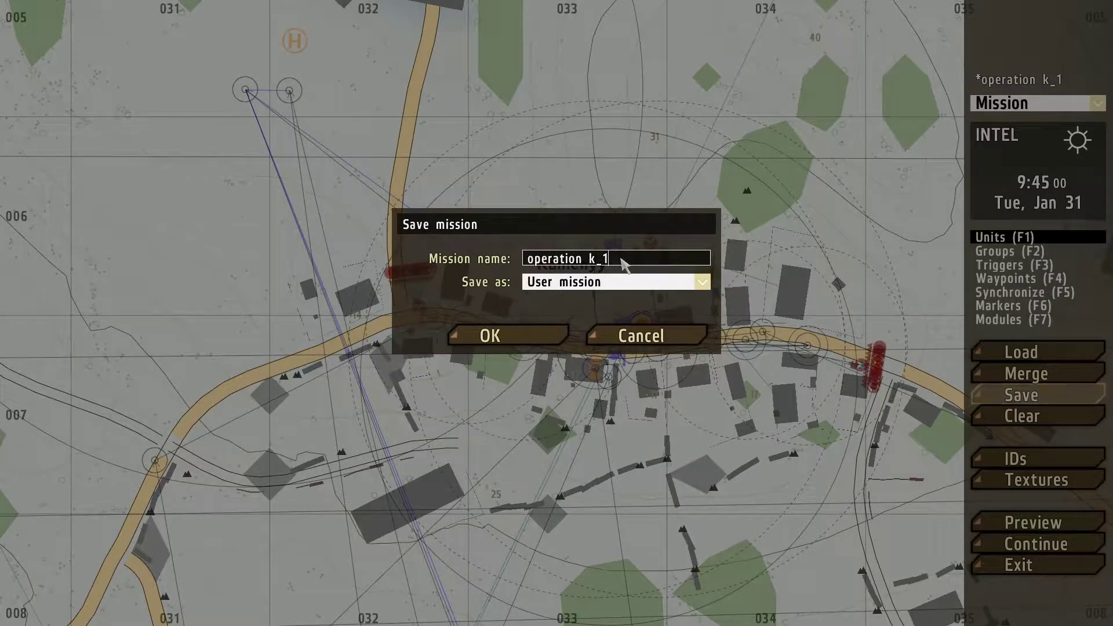
key(BackSpace)
text(3)
click(511, 334)
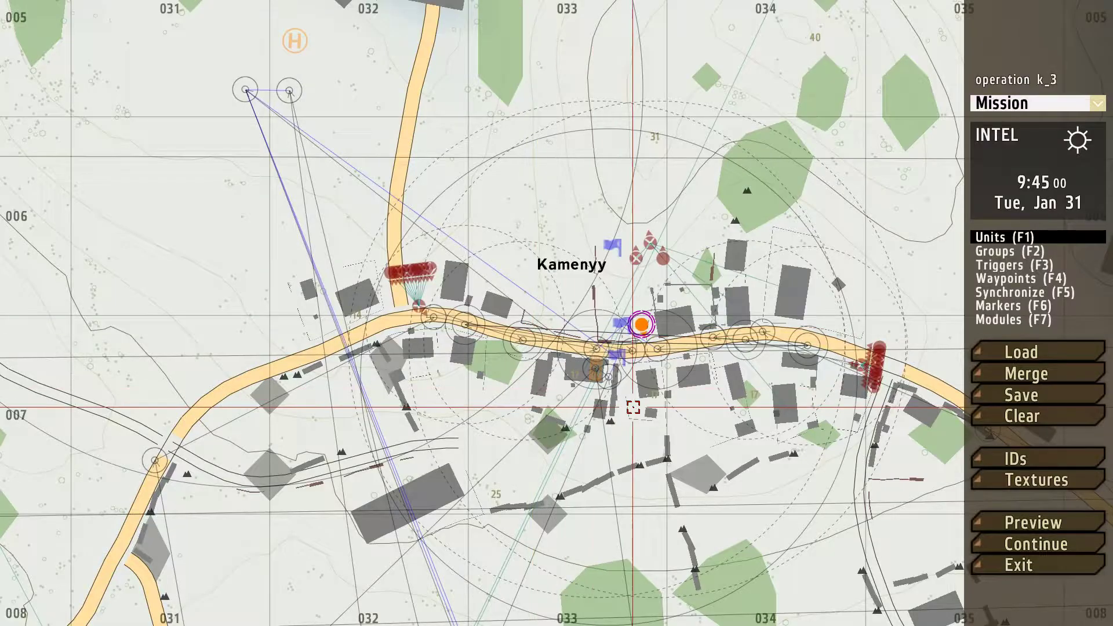
scroll(633, 408, down, 2)
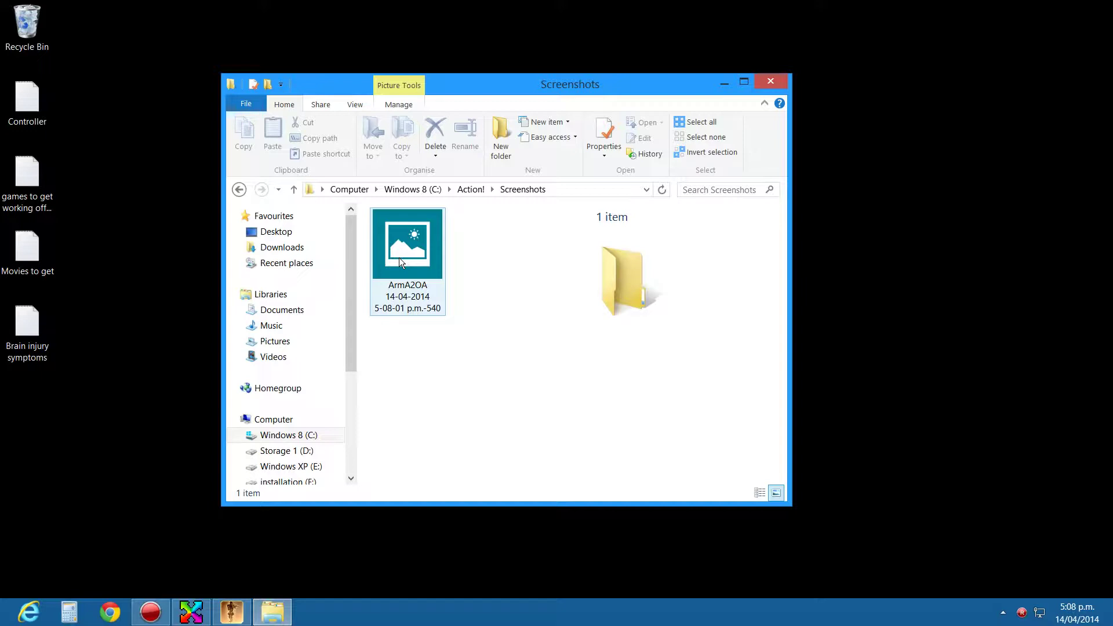
Switch to the Action! Screenshots folder in File Explorer and rename the ArmA2OA screenshot as commander.
click(399, 258)
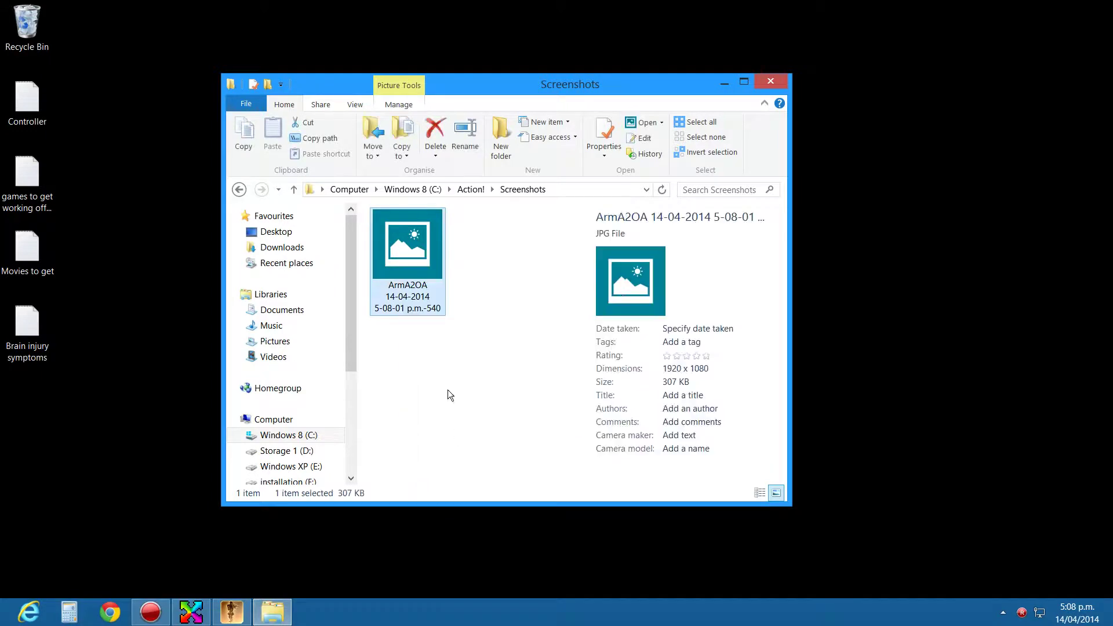
right_click(431, 272)
click(483, 502)
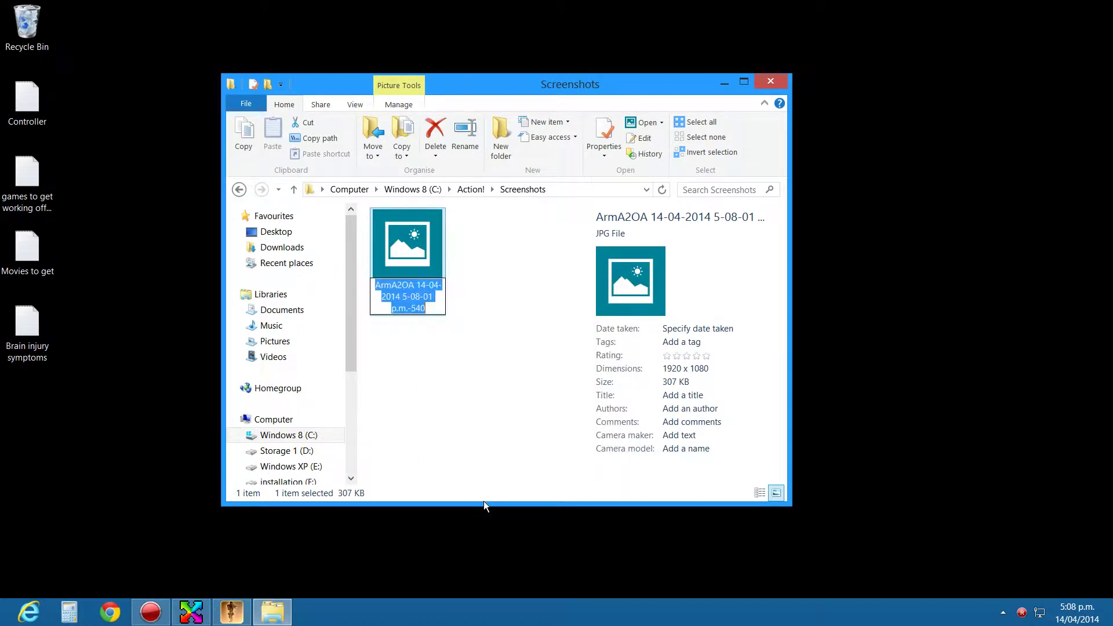
key(BackSpace)
text(caommander)
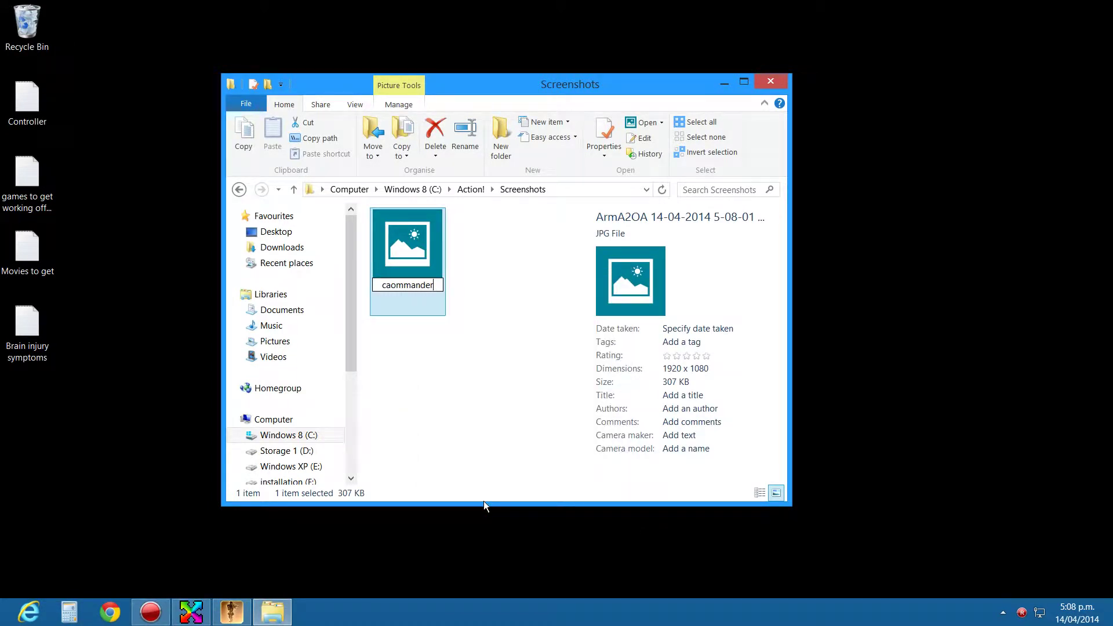
key(Return)
right_click(372, 247)
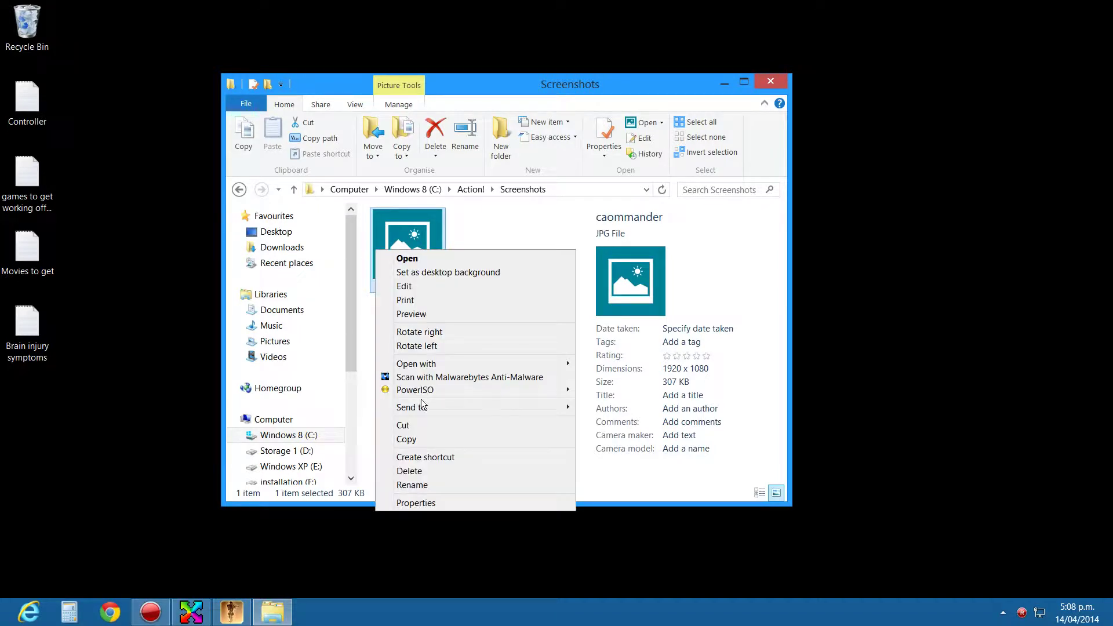
click(442, 485)
key(Left)
key(Left)
key(Left)
key(Left)
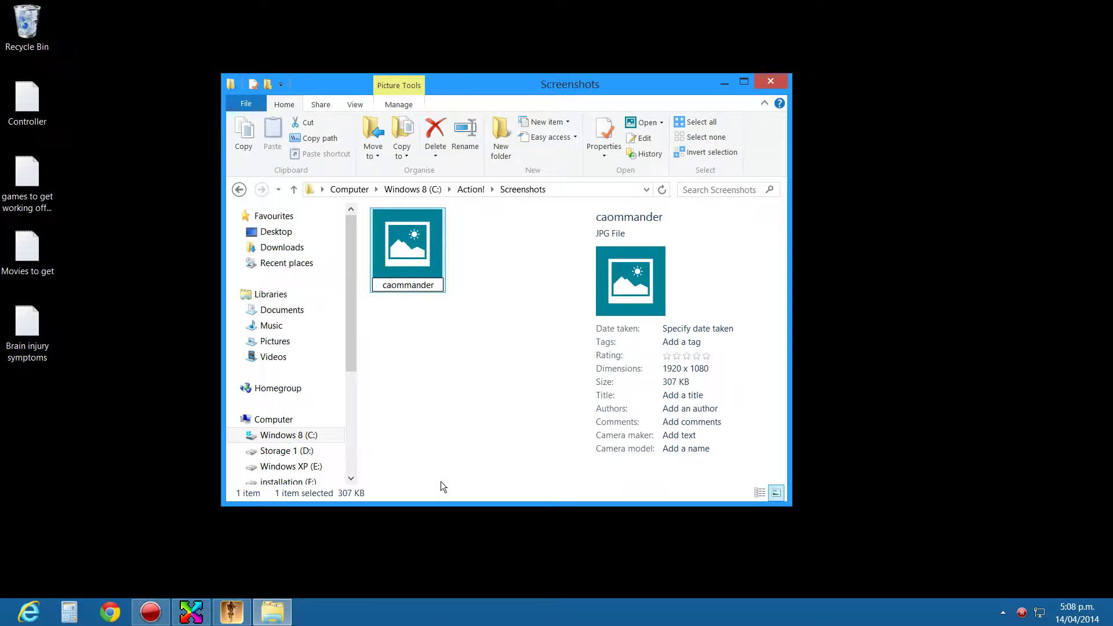
key(BackSpace)
key(Return)
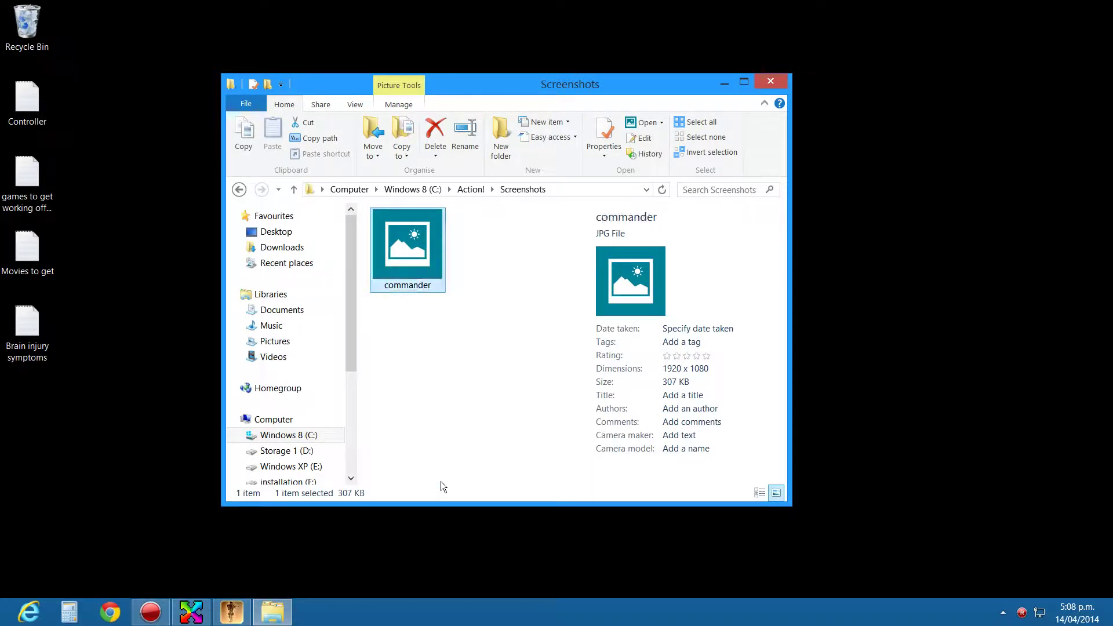
Open the commander picture to check it, and return to the Screenshots folder.
double_click(416, 227)
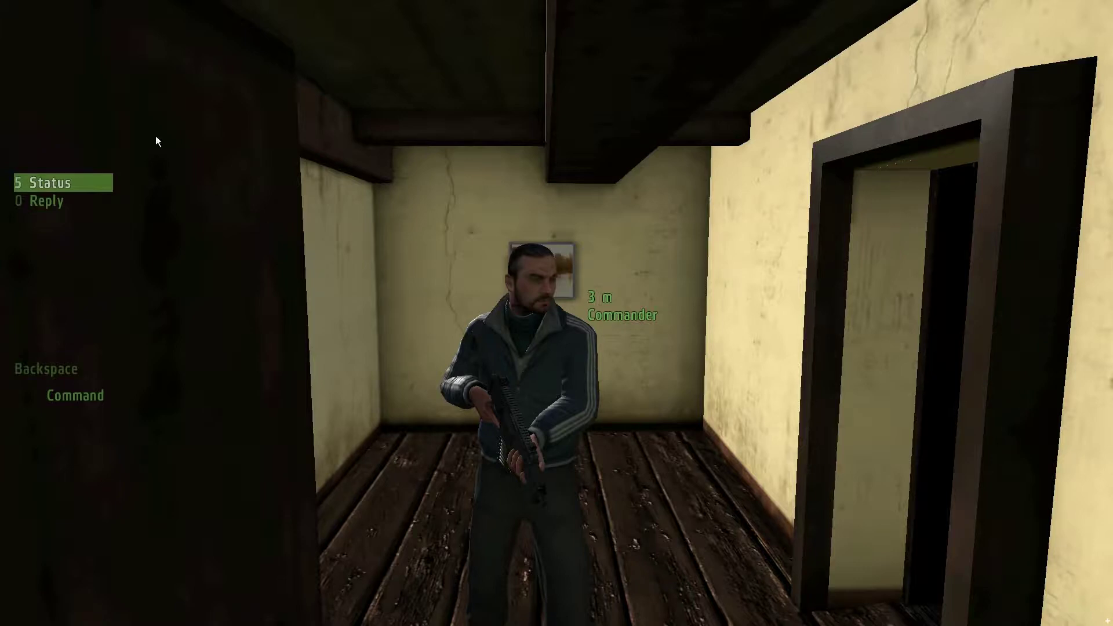
click(1, 1)
right_click(2, 1)
click(38, 10)
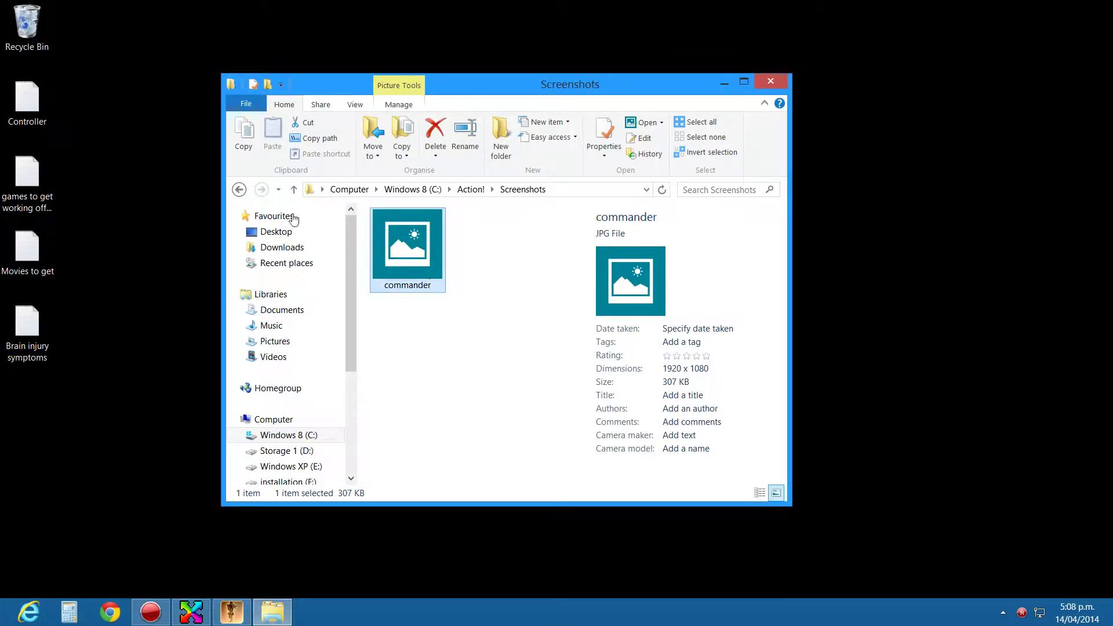
Cut the commander picture and go to the missions folder of ArmA 2 in Documents.
right_click(413, 237)
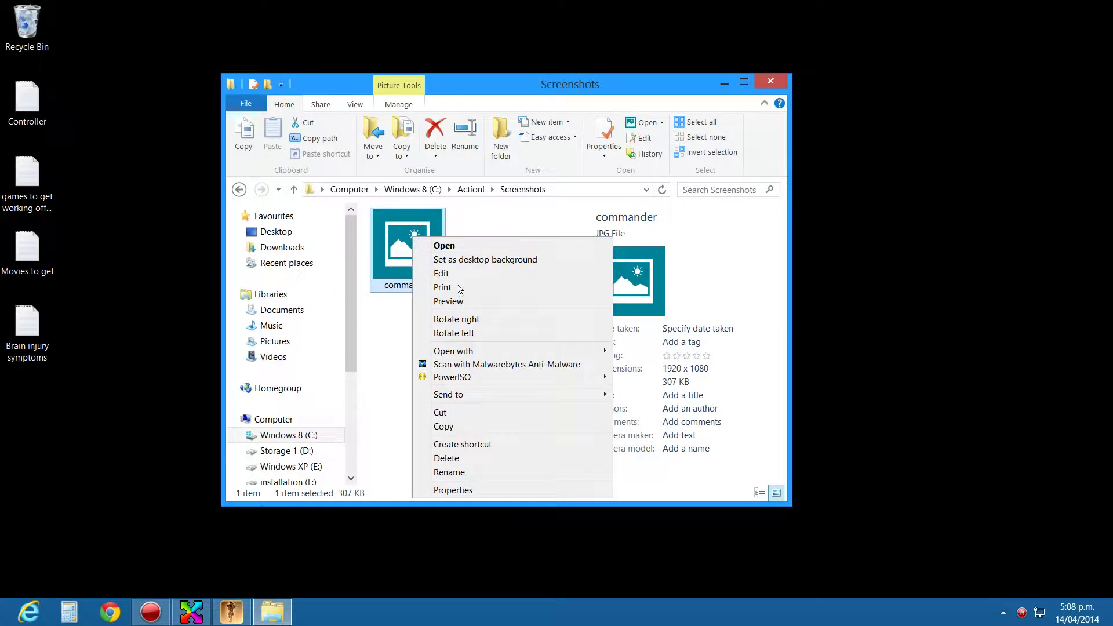
click(467, 412)
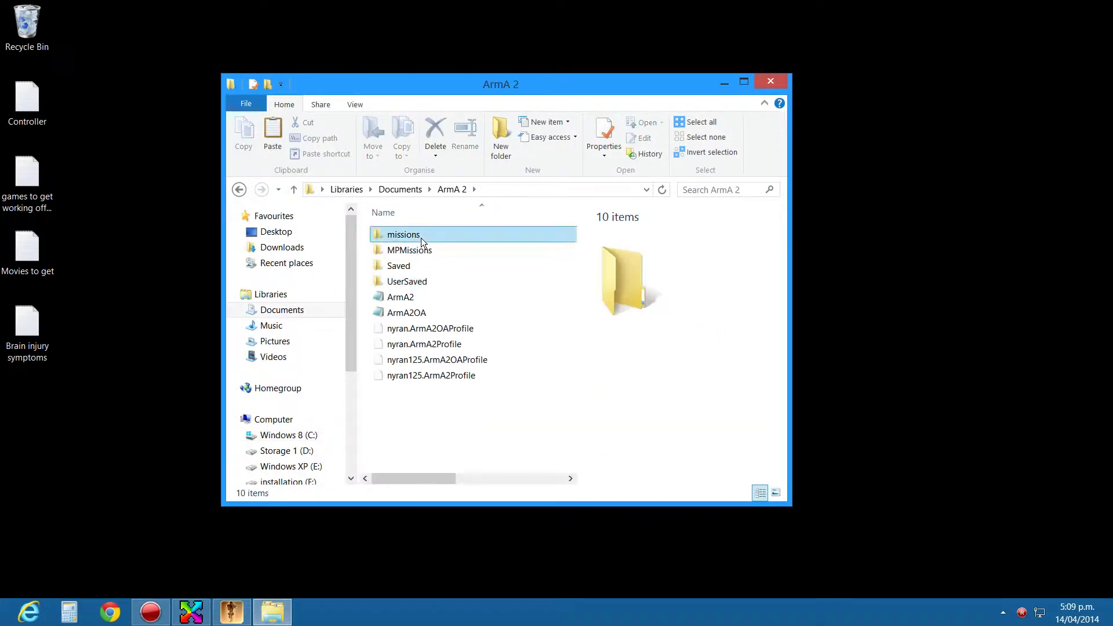
double_click(420, 238)
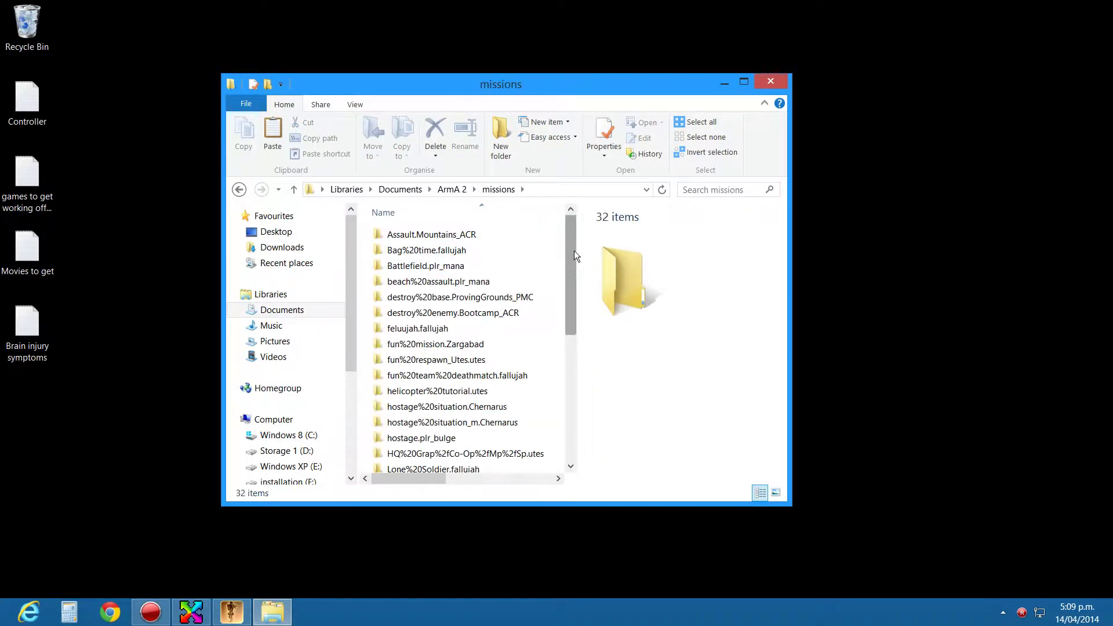
drag(574, 251, 579, 321)
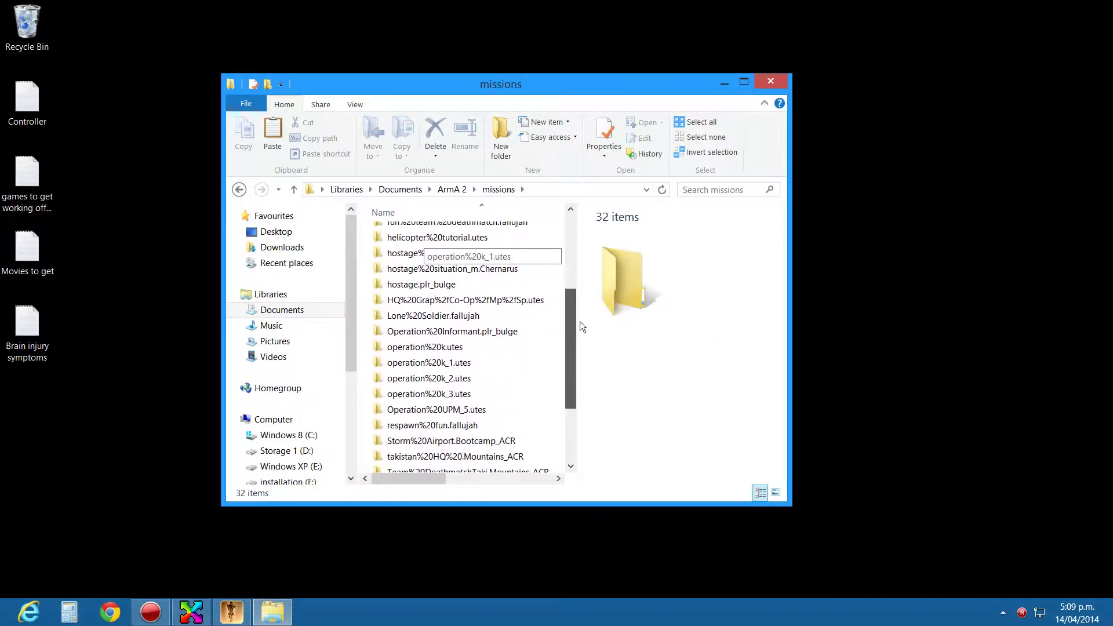
double_click(459, 378)
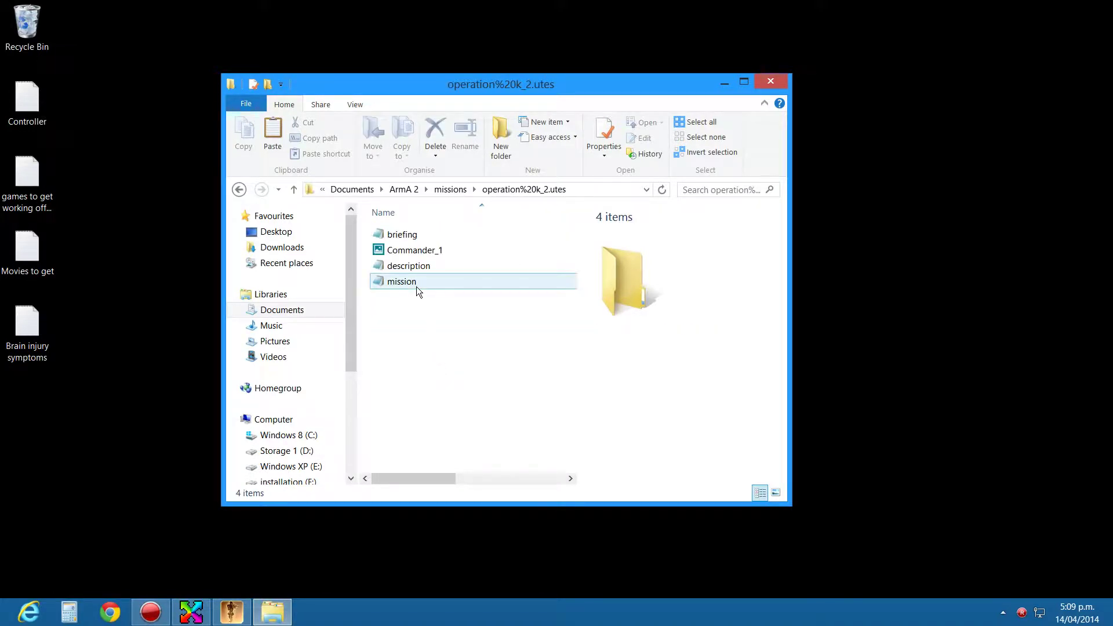
click(239, 190)
scroll(417, 395, down, 1)
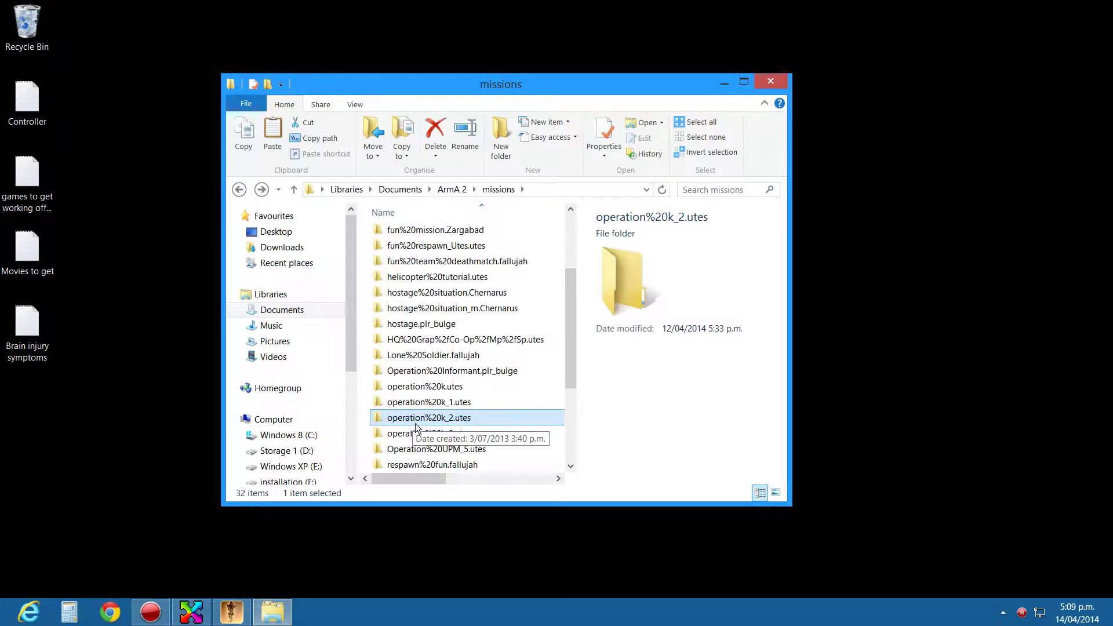
Paste the commander picture into the operation%20k_3.utes mission folder.
click(442, 434)
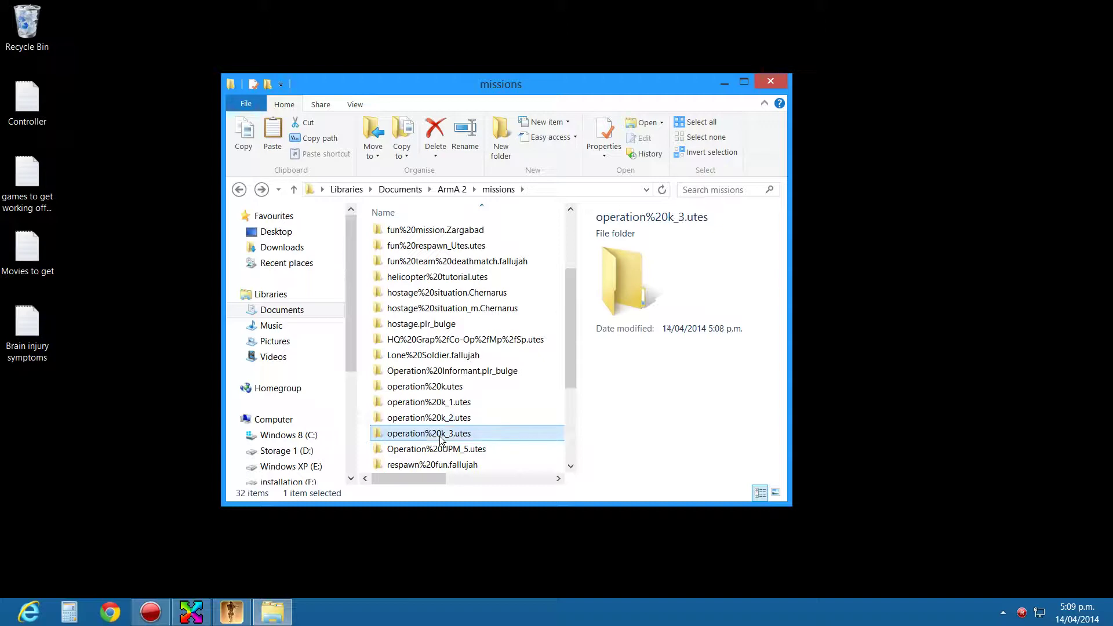
double_click(442, 435)
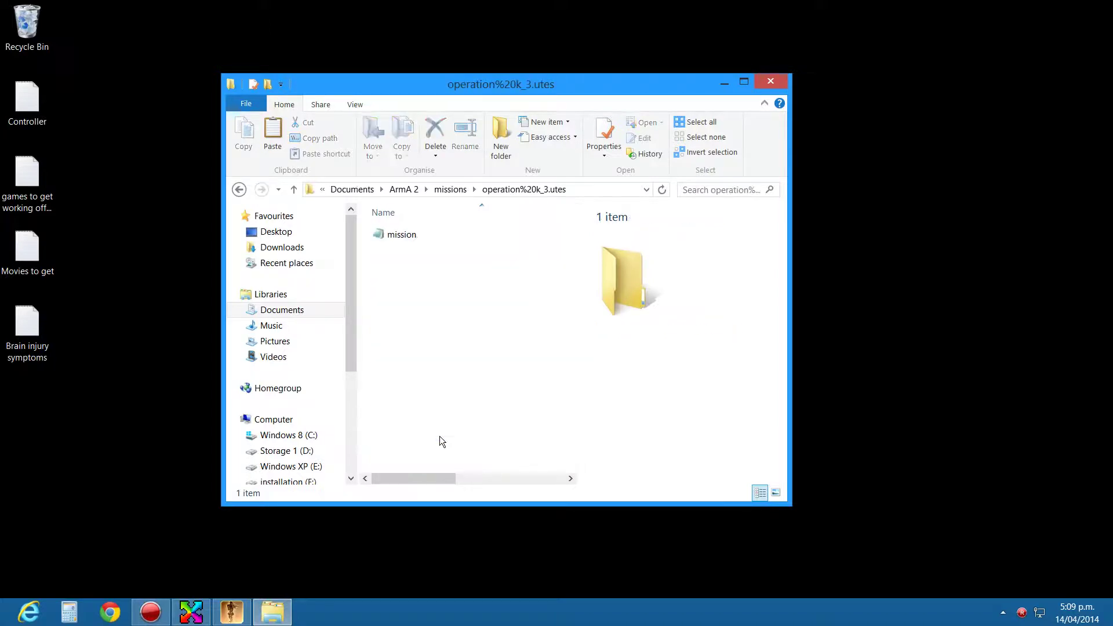
right_click(403, 273)
click(386, 276)
right_click(385, 274)
click(440, 356)
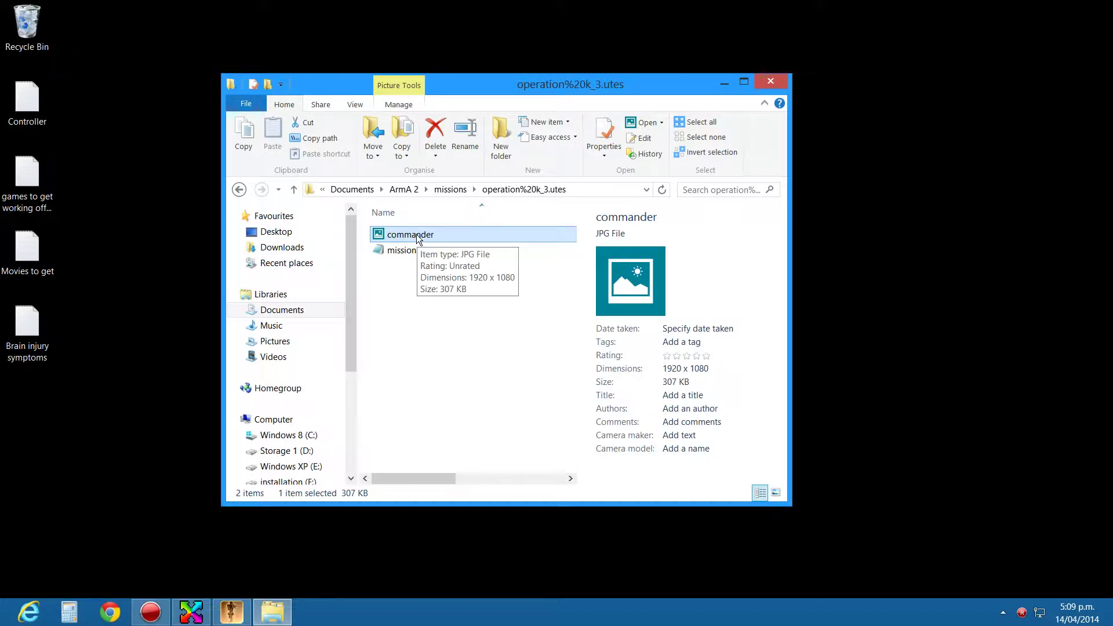
Switch to Free Picture Resizer and open the commander picture from the operation%20k_3.utes folder in ArmA 2 missions.
mouse_move(198, 621)
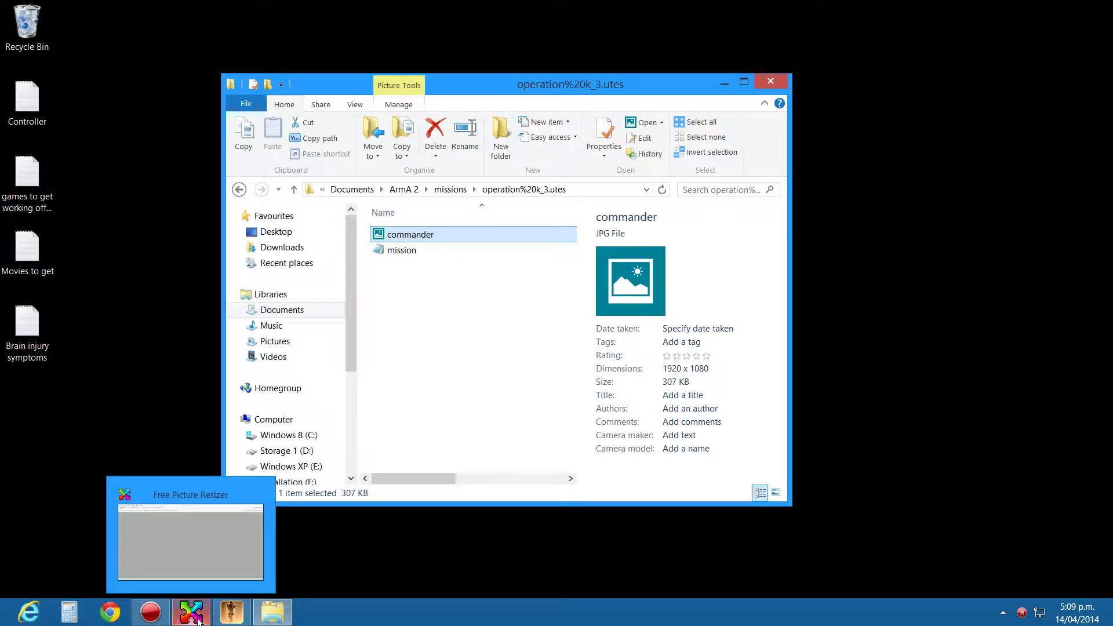
click(205, 556)
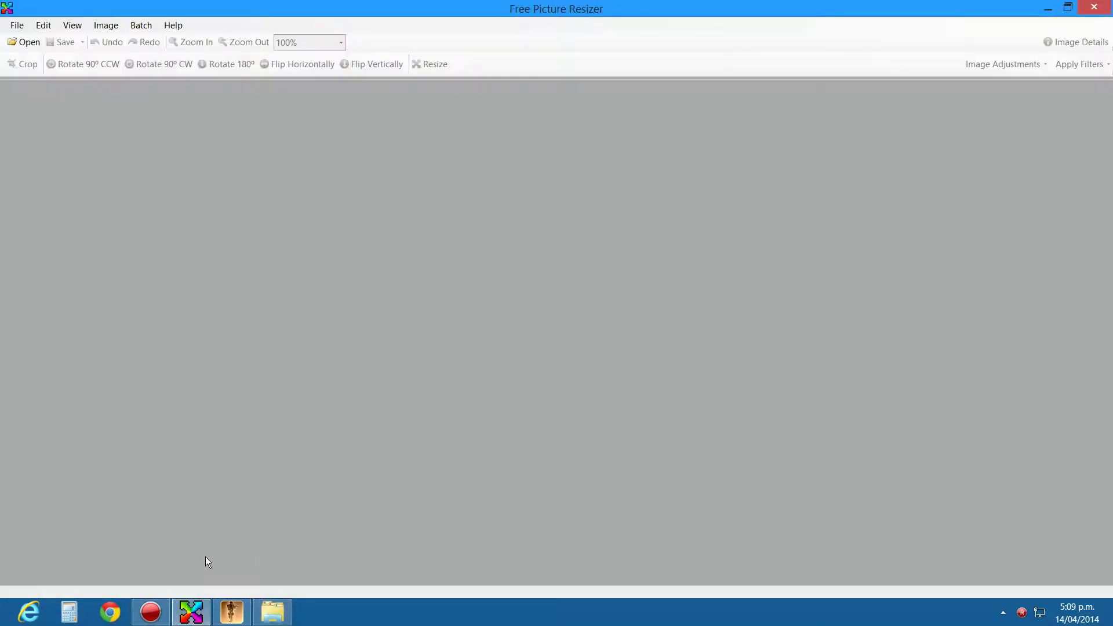
click(24, 43)
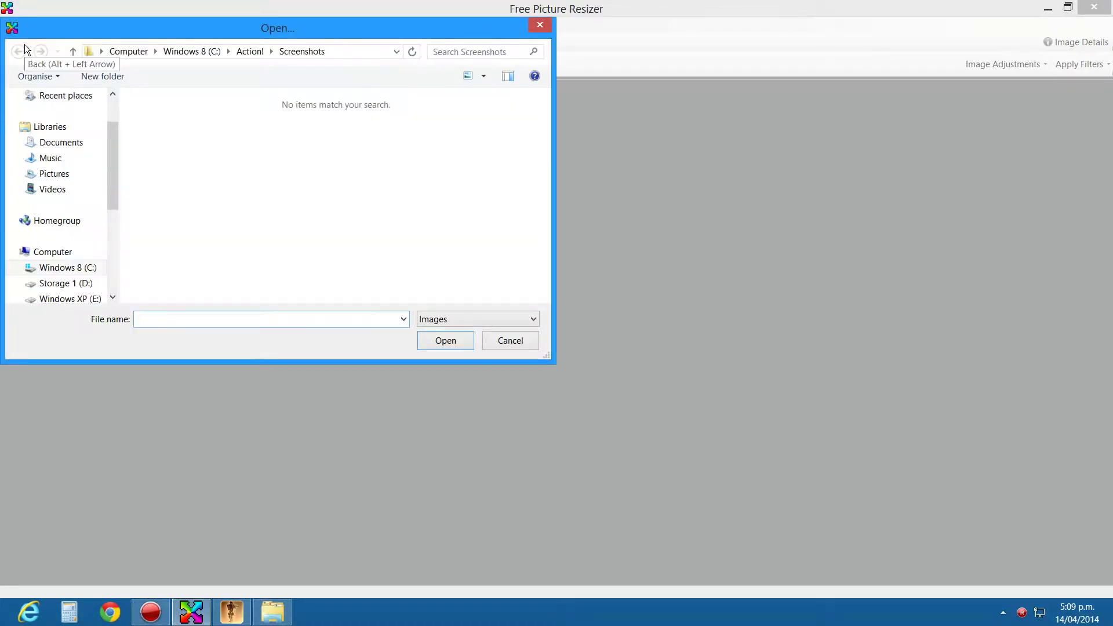
click(52, 142)
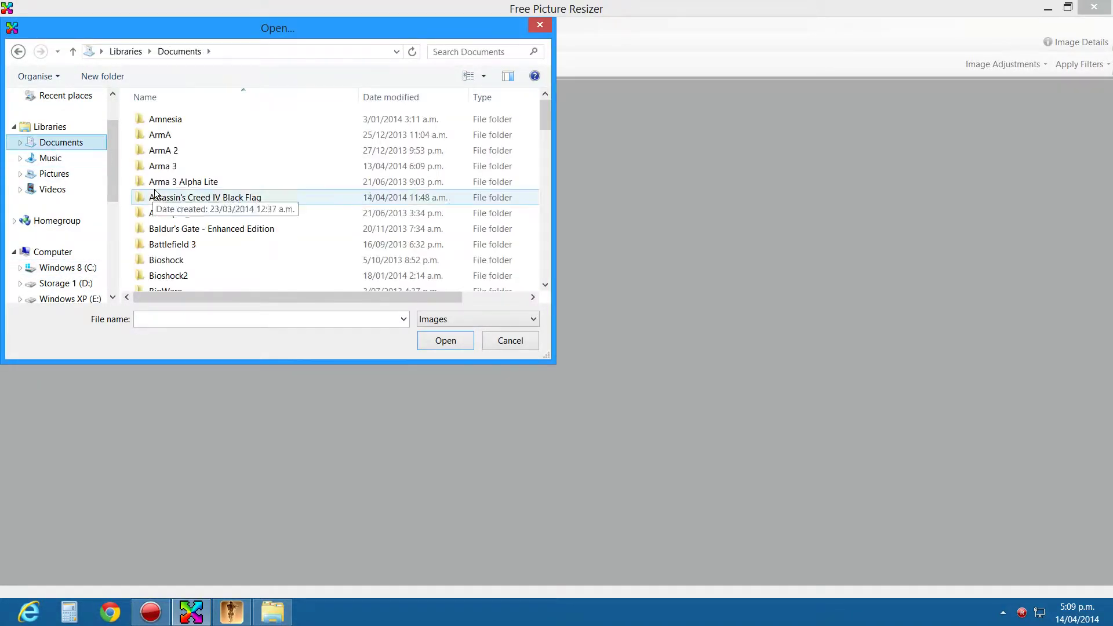
double_click(160, 153)
double_click(164, 120)
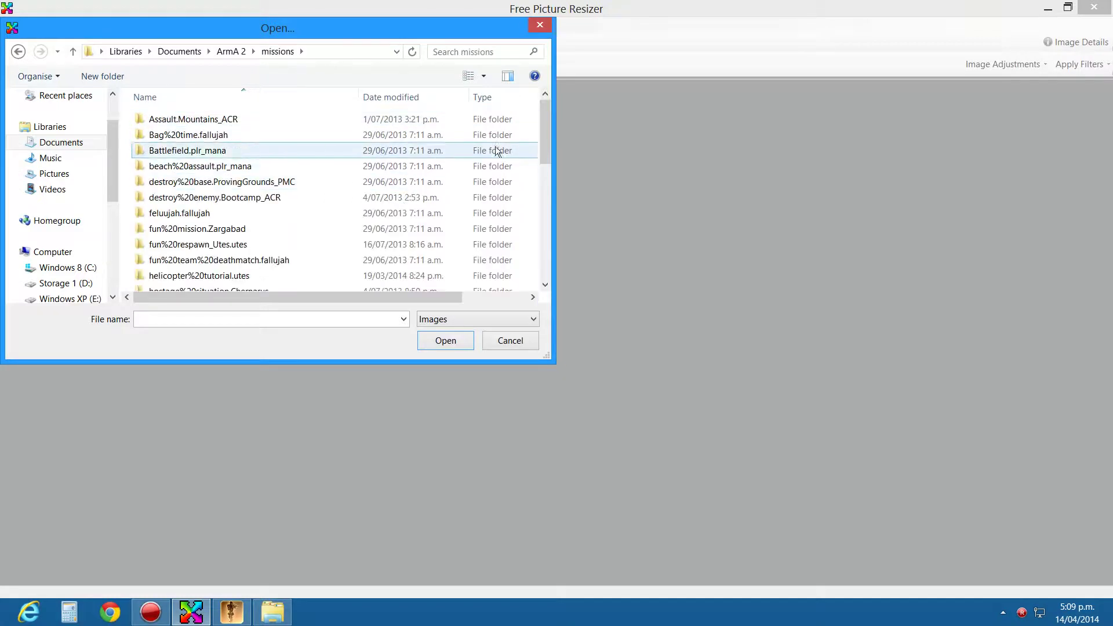
drag(548, 127, 552, 189)
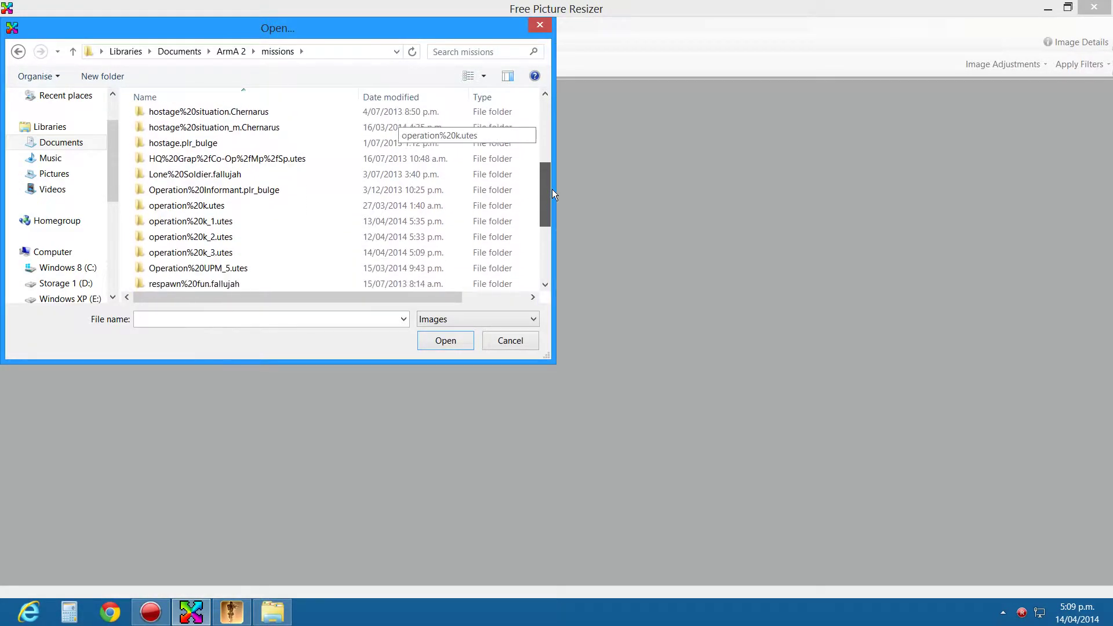
double_click(192, 252)
double_click(194, 120)
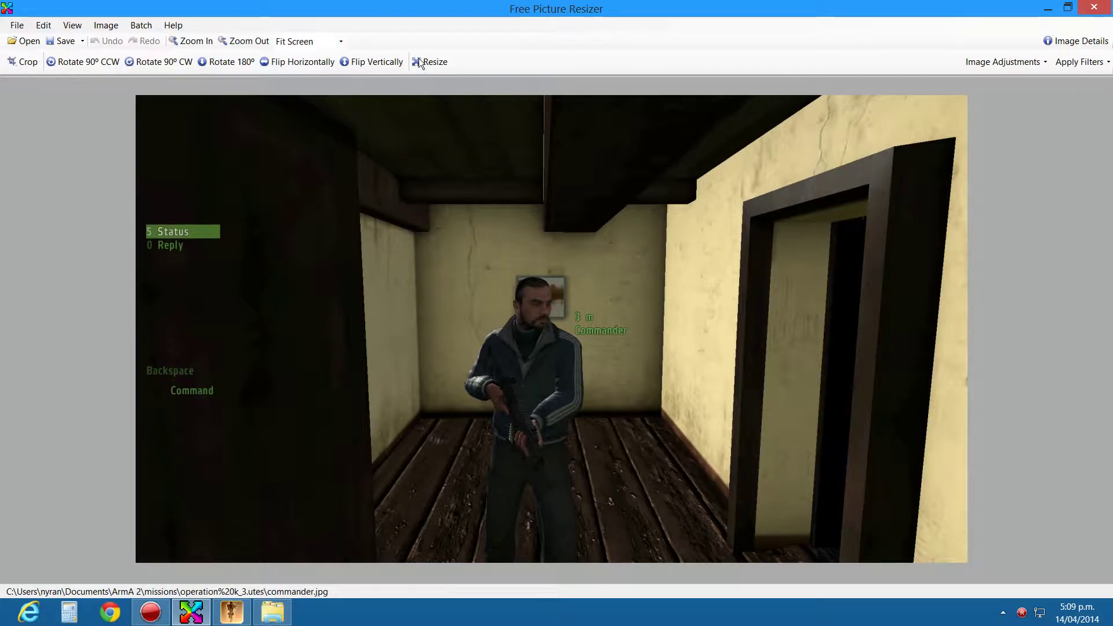
Resize the commander picture to 512 by 256 pixels with Lock Aspect Ratio off.
click(422, 61)
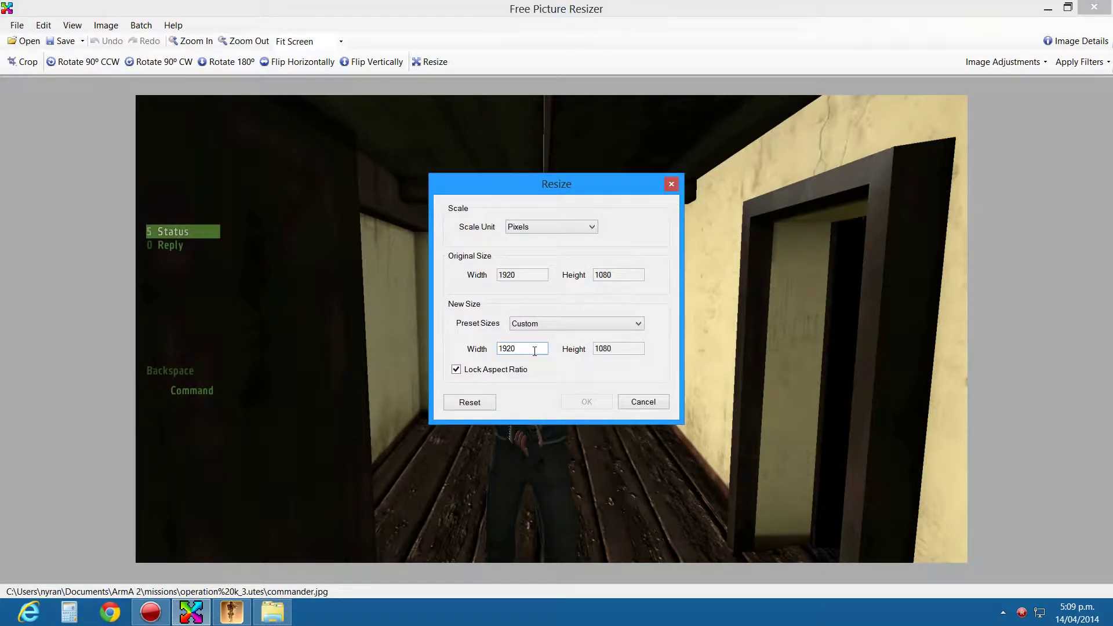
key(BackSpace)
key(BackSpace)
key(BackSpace)
key(BackSpace)
text(51)
click(477, 368)
click(631, 346)
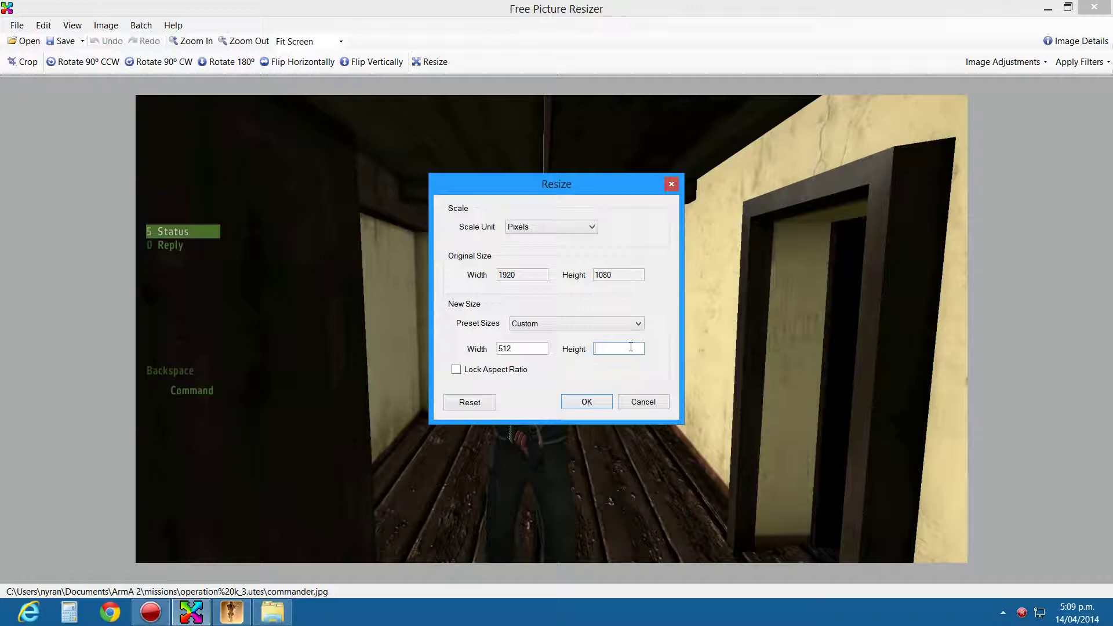
click(600, 346)
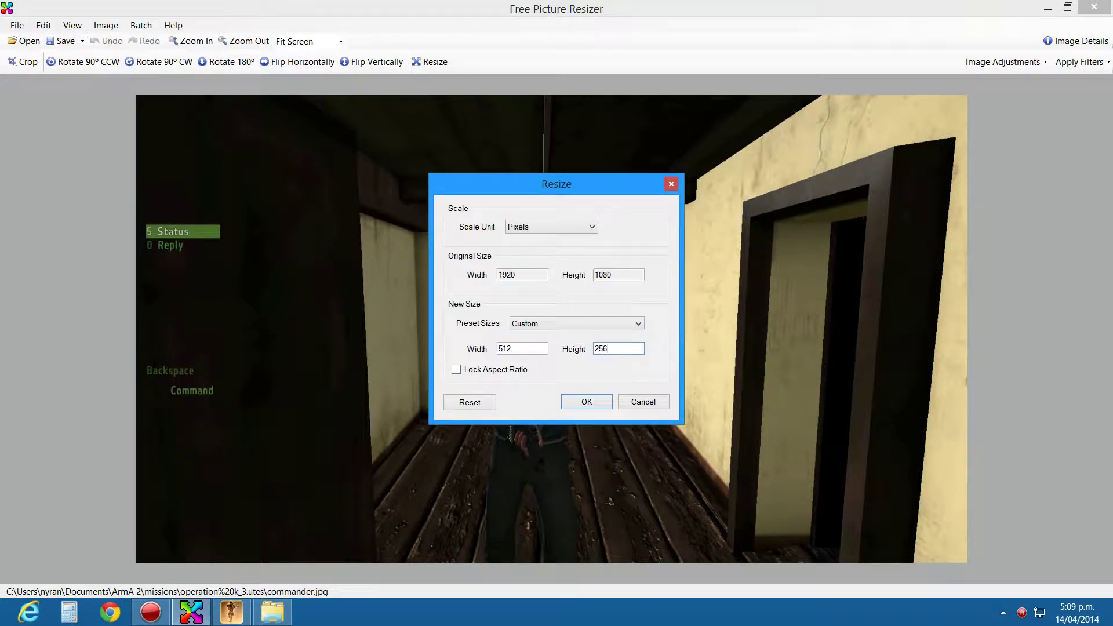
click(594, 404)
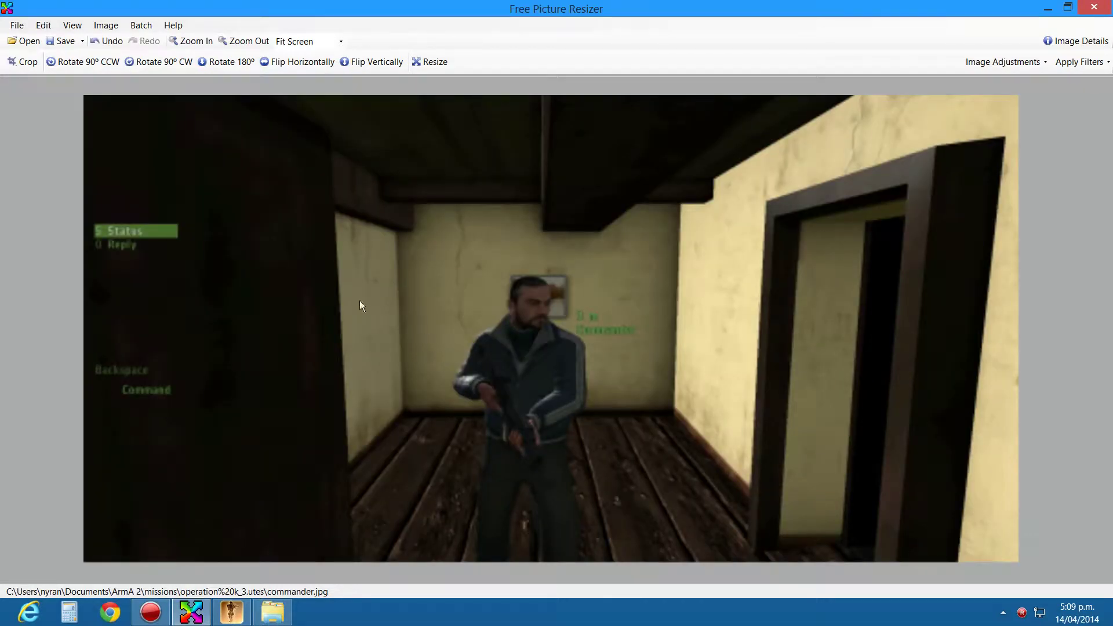
Save the resized picture over commander as a JPEG at maximum quality, close the resizer and return to the operation%20k_3.utes folder.
click(17, 27)
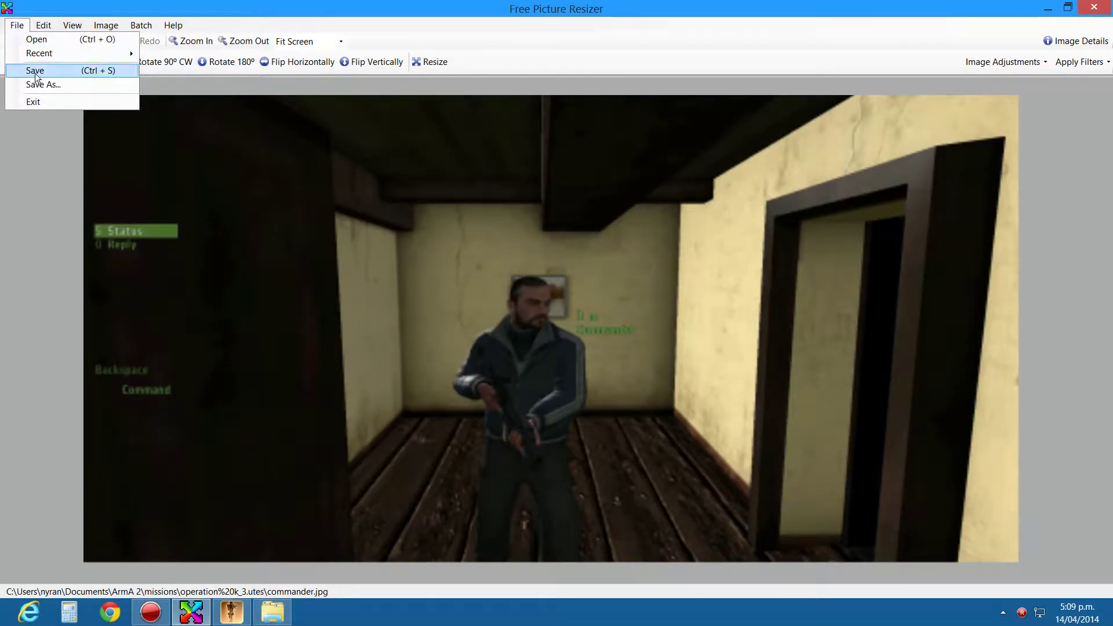
click(43, 85)
click(180, 288)
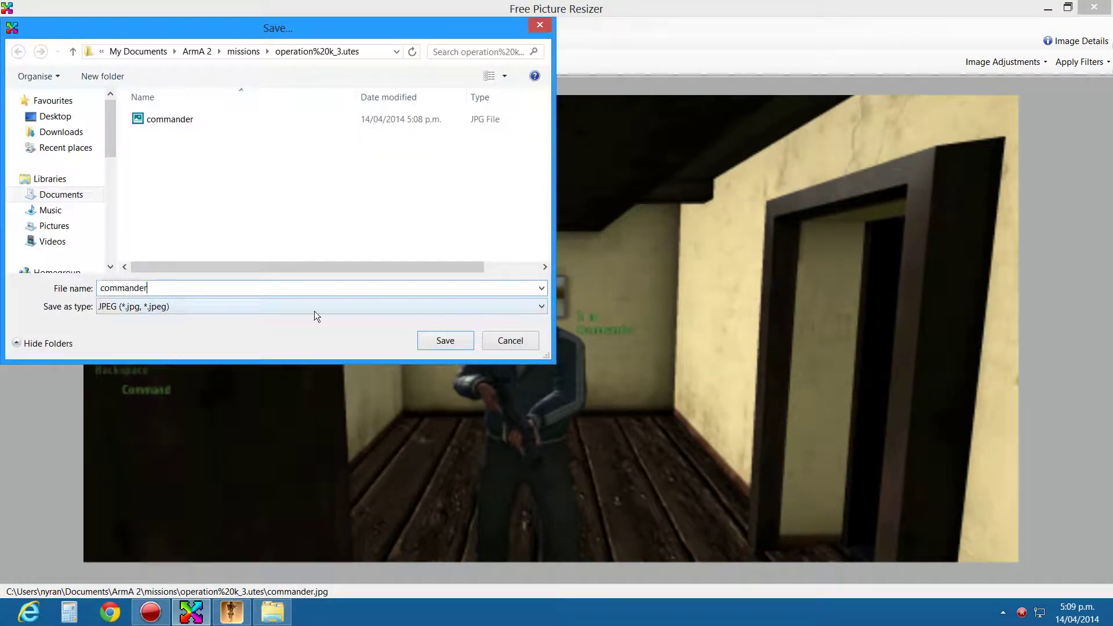
click(446, 344)
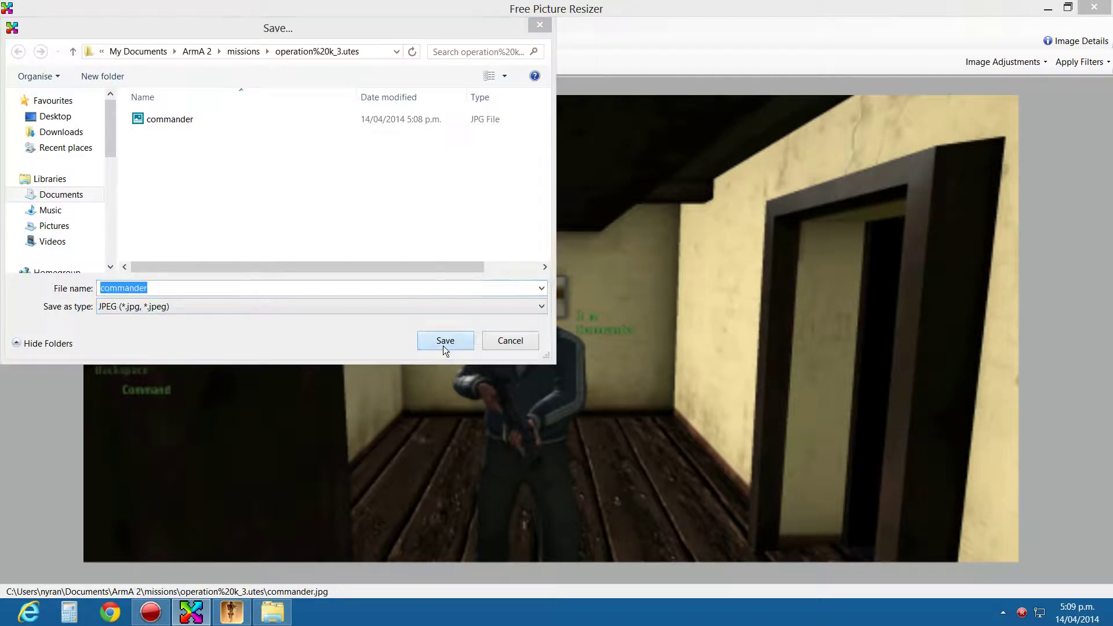
click(597, 303)
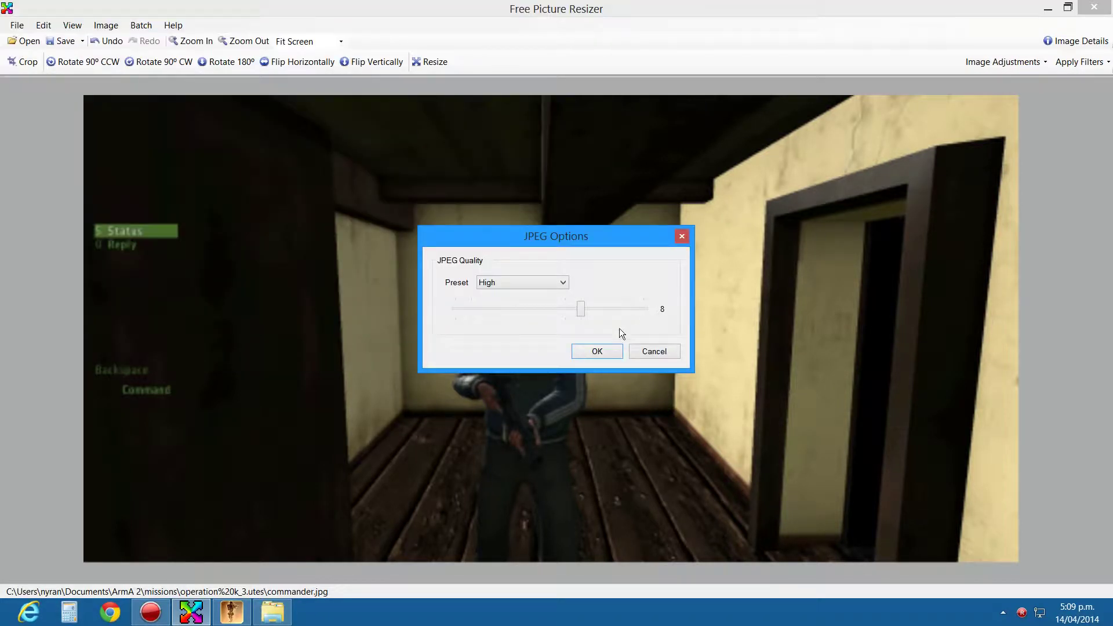
drag(580, 309, 733, 307)
click(615, 351)
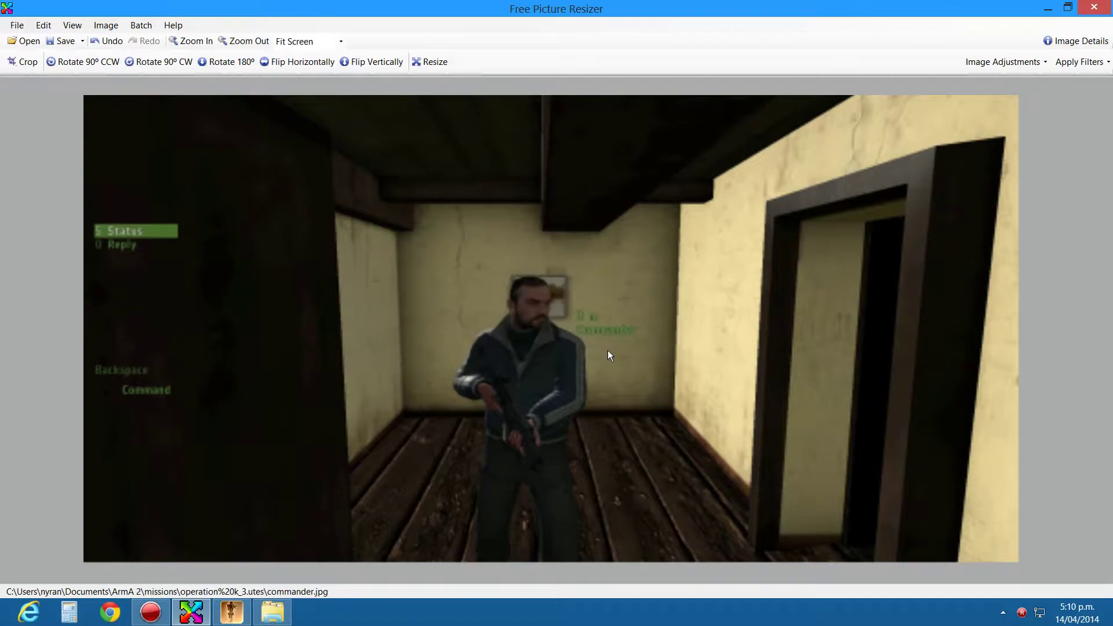
click(1093, 8)
click(458, 265)
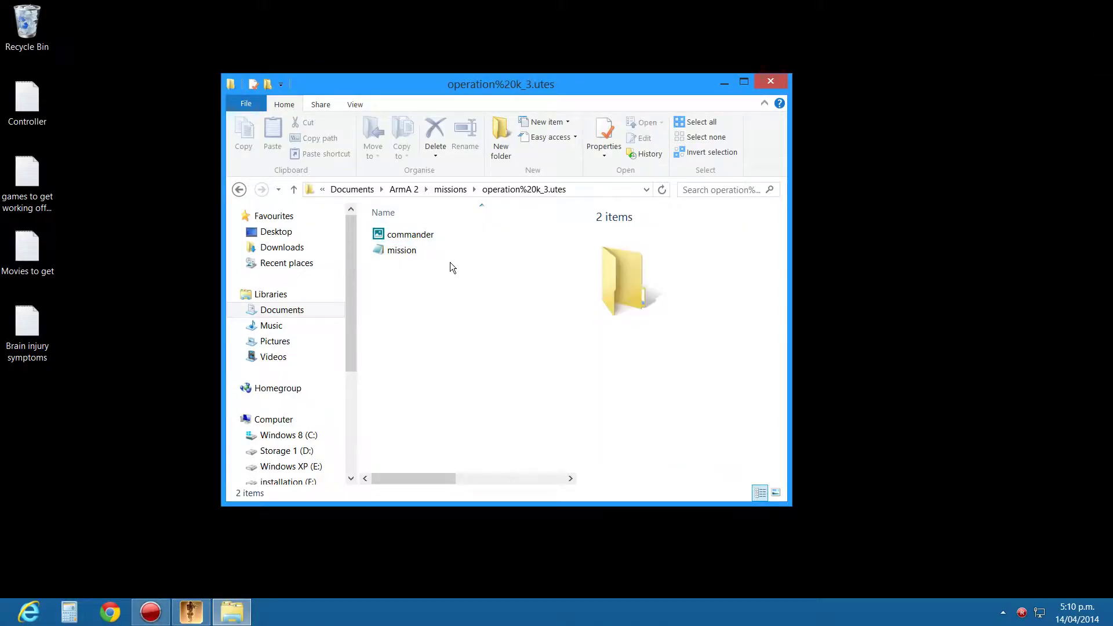
Create a text document named briefing.html in the operation%20k_3.utes folder.
right_click(421, 302)
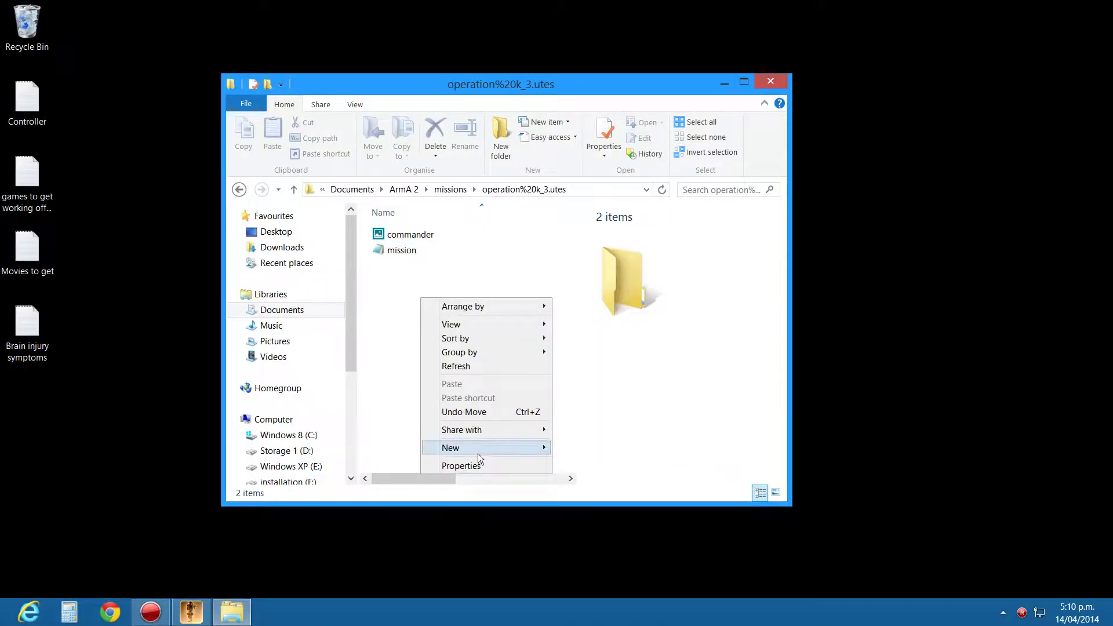
mouse_move(478, 453)
click(592, 558)
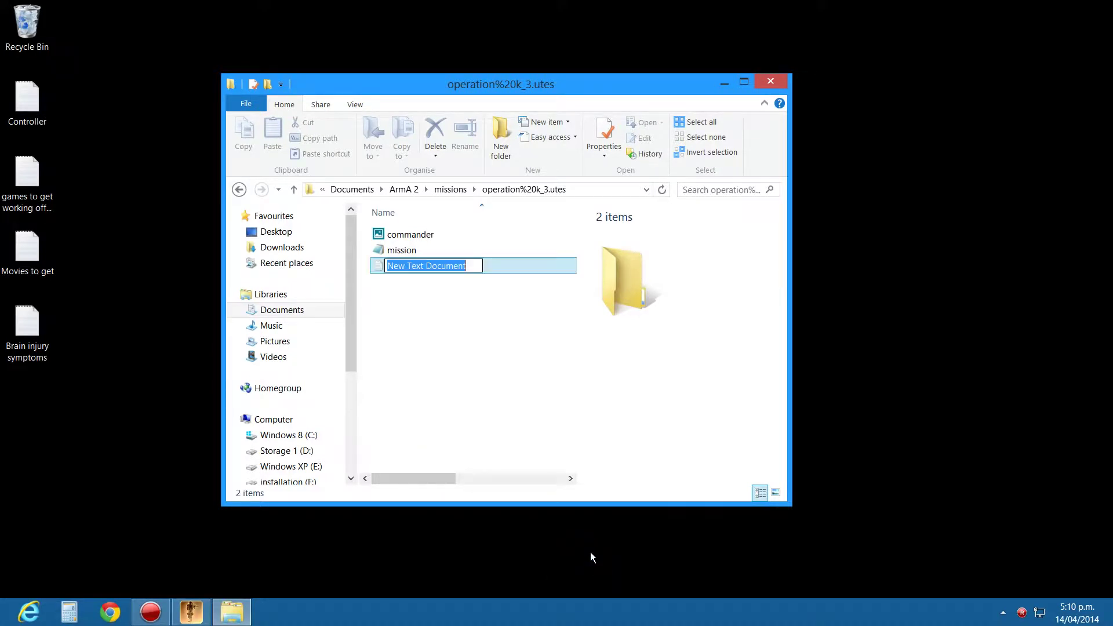
key(BackSpace)
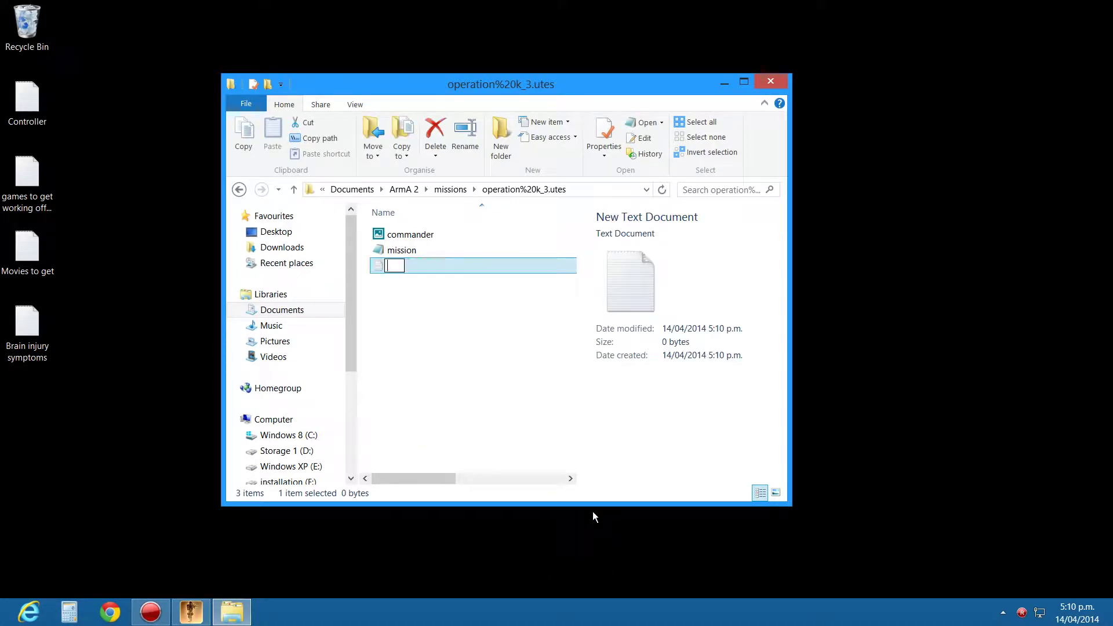
text(briefing.html)
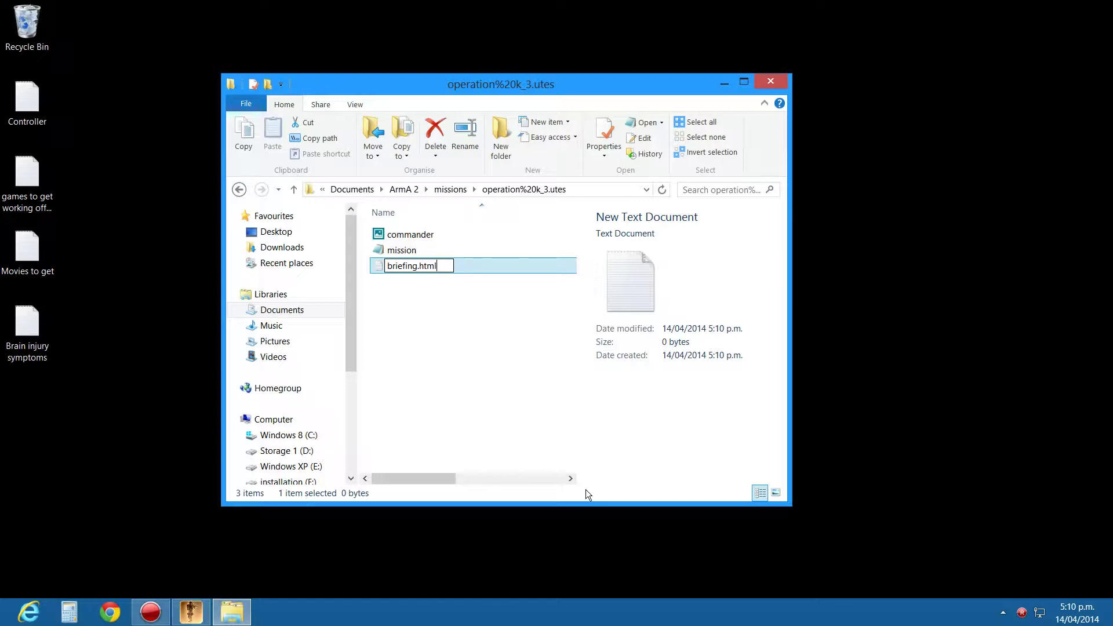
key(Return)
Create another text document named description.ext in the mission folder and turn on the display of file name extensions.
right_click(417, 341)
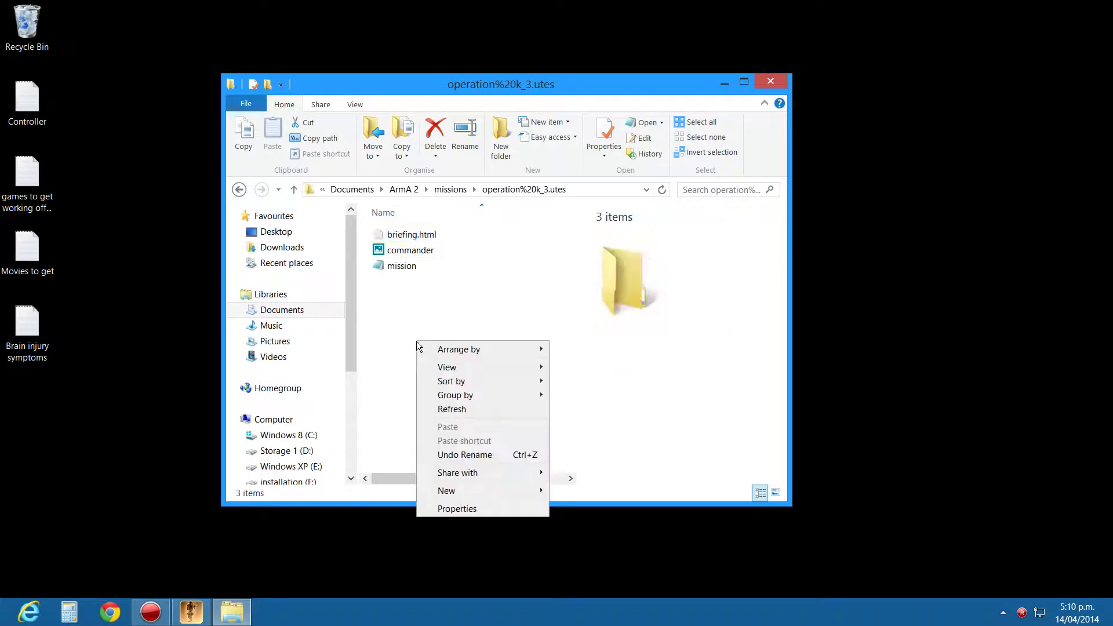
mouse_move(480, 488)
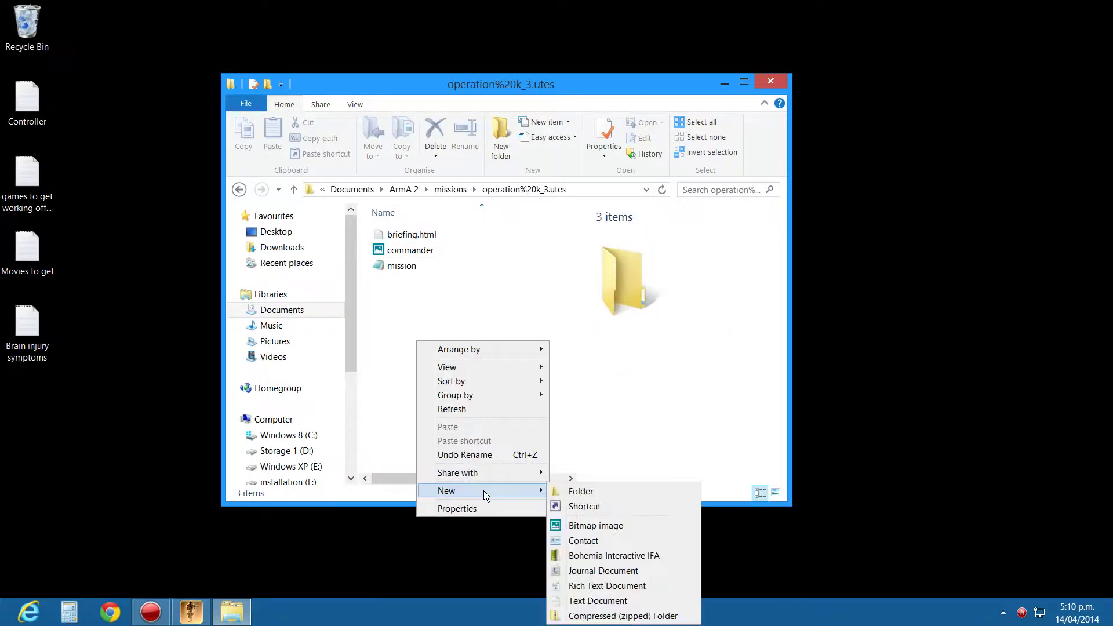
click(585, 600)
text(de)
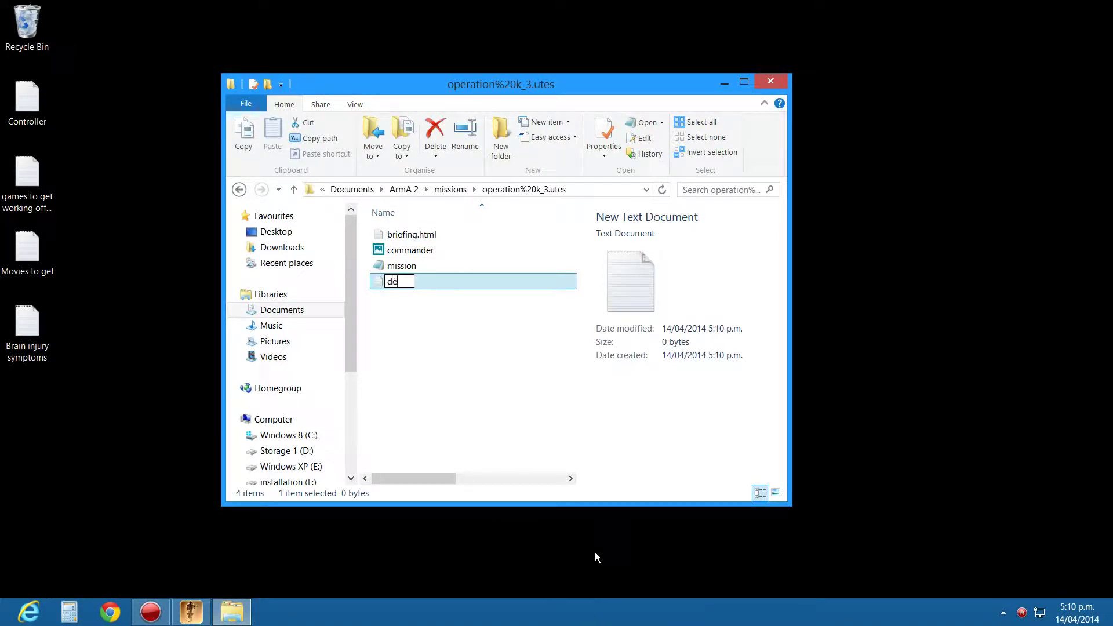
text(scription.ext)
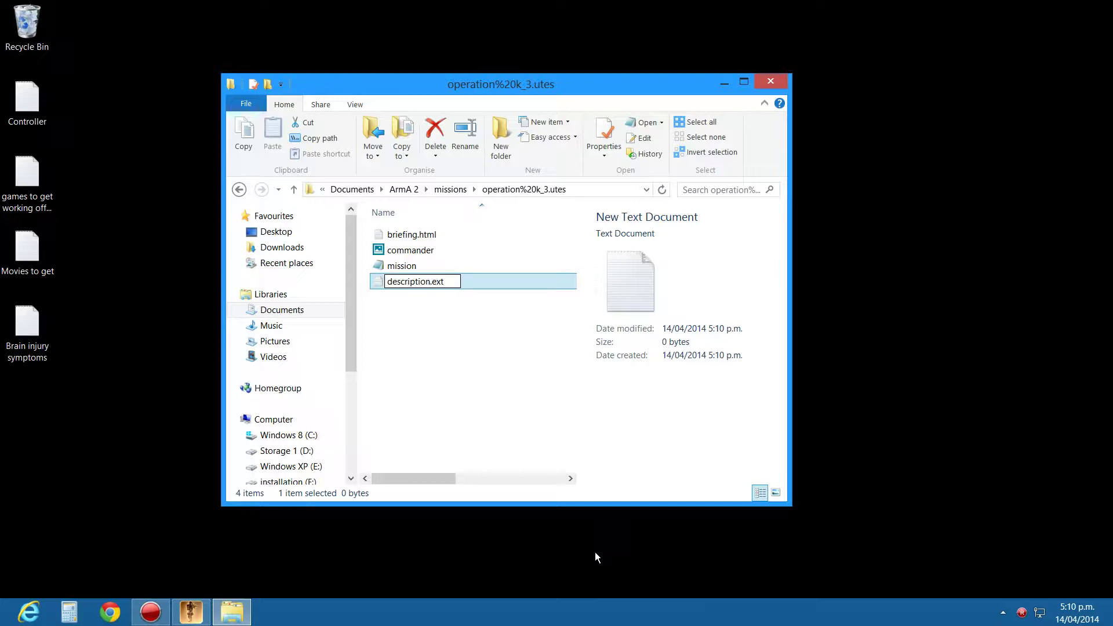
key(Return)
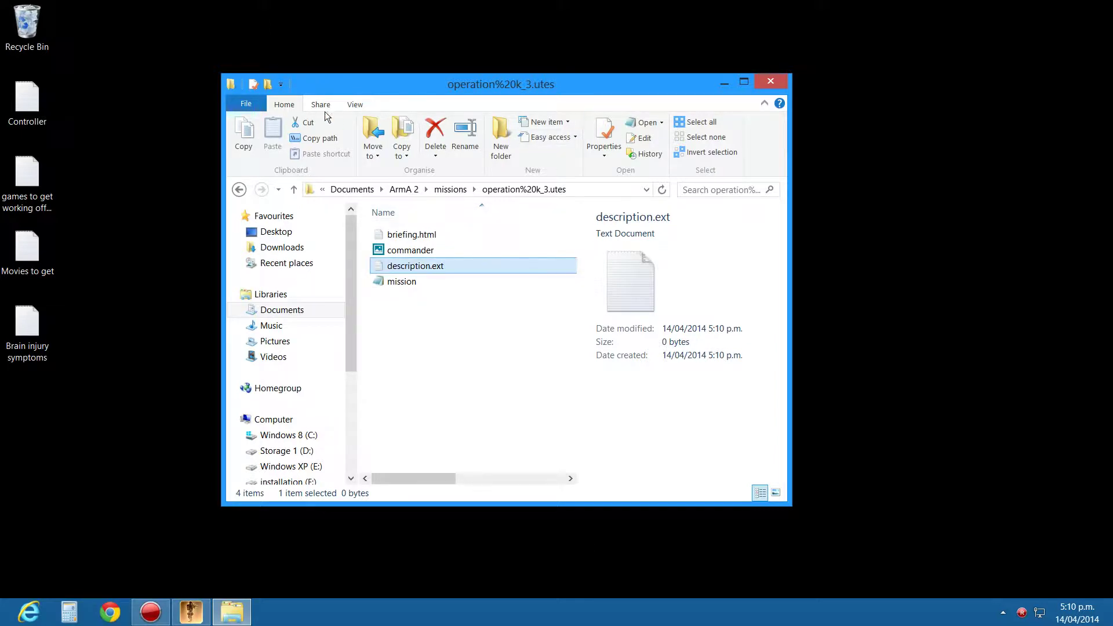
click(347, 106)
click(600, 142)
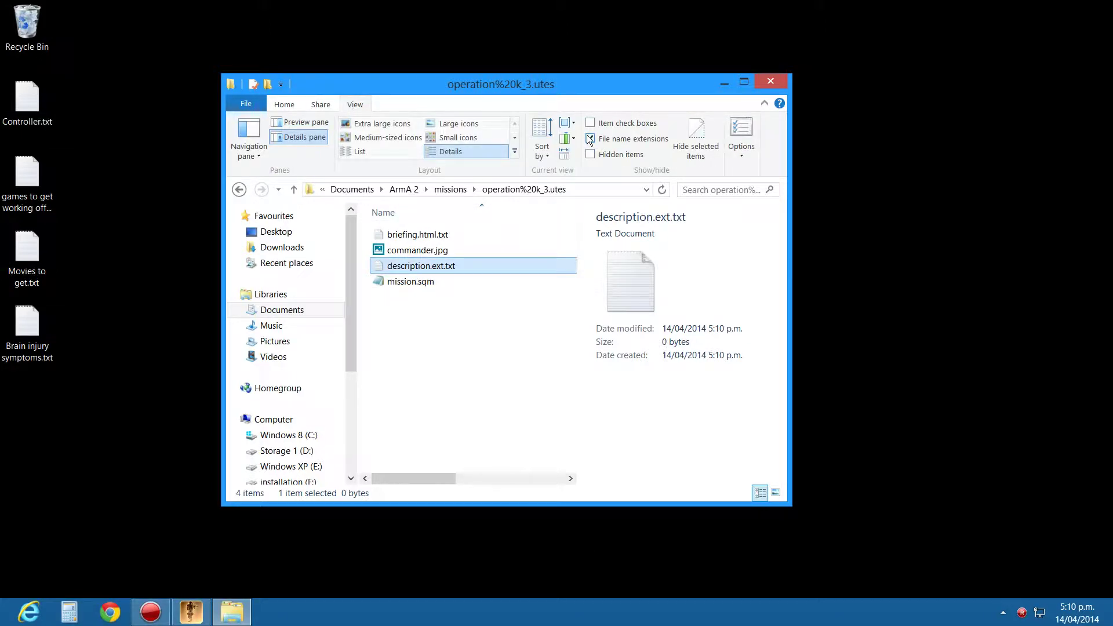
Write the lines briefing = 1, debriefing =1 and respawn ="base" ; in description.ext.txt, save it and close it.
double_click(431, 268)
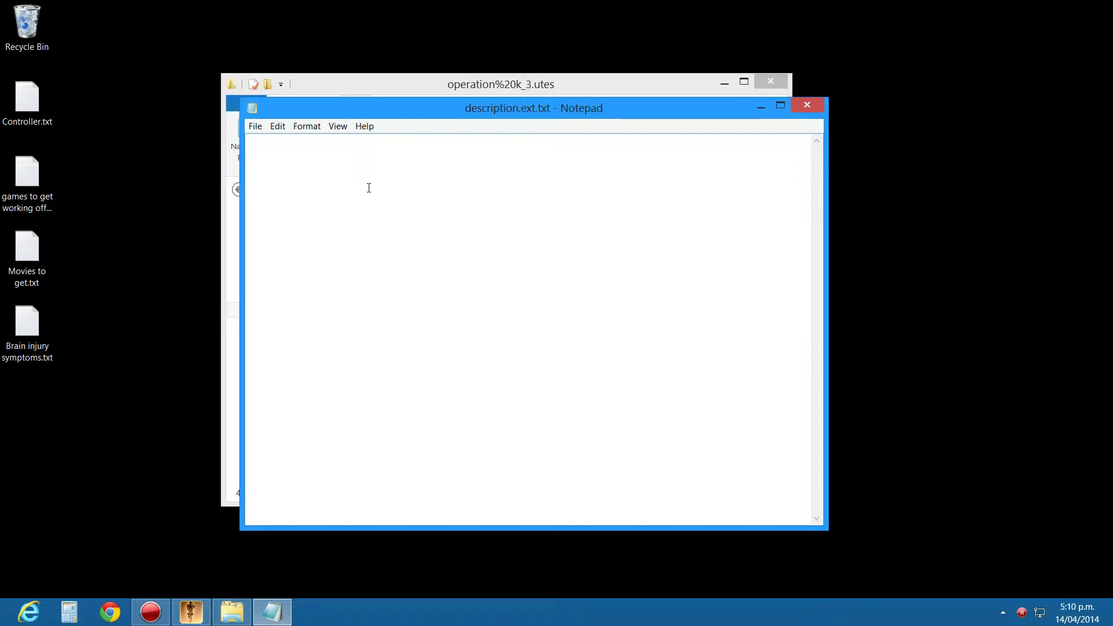
text(brief)
text(e)
click(297, 142)
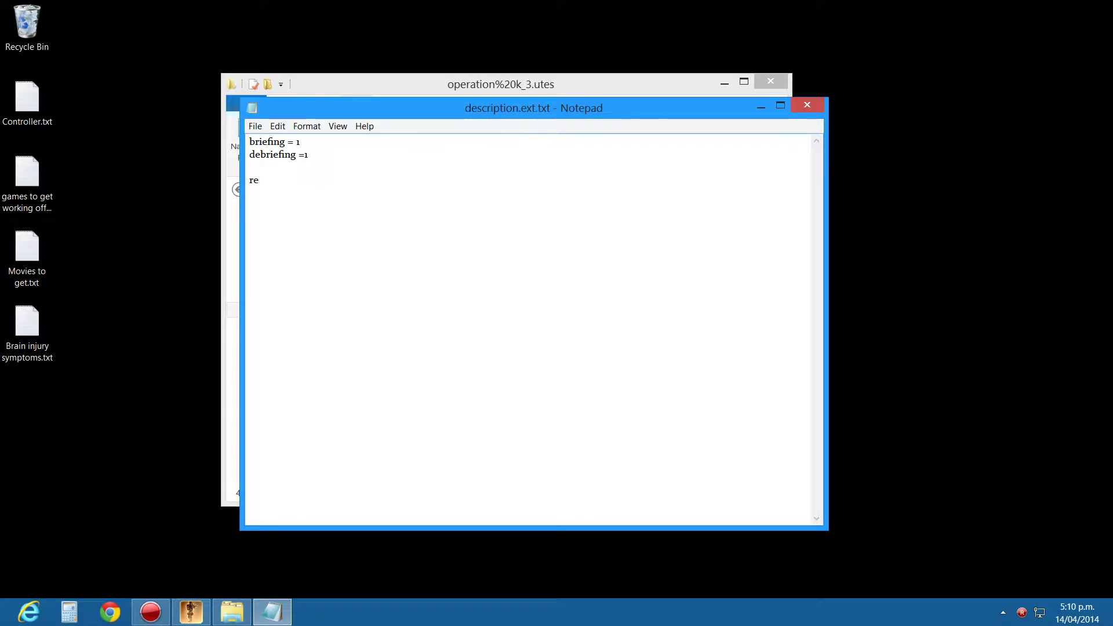
text(spawn ="base" ;)
click(255, 125)
click(287, 173)
click(806, 104)
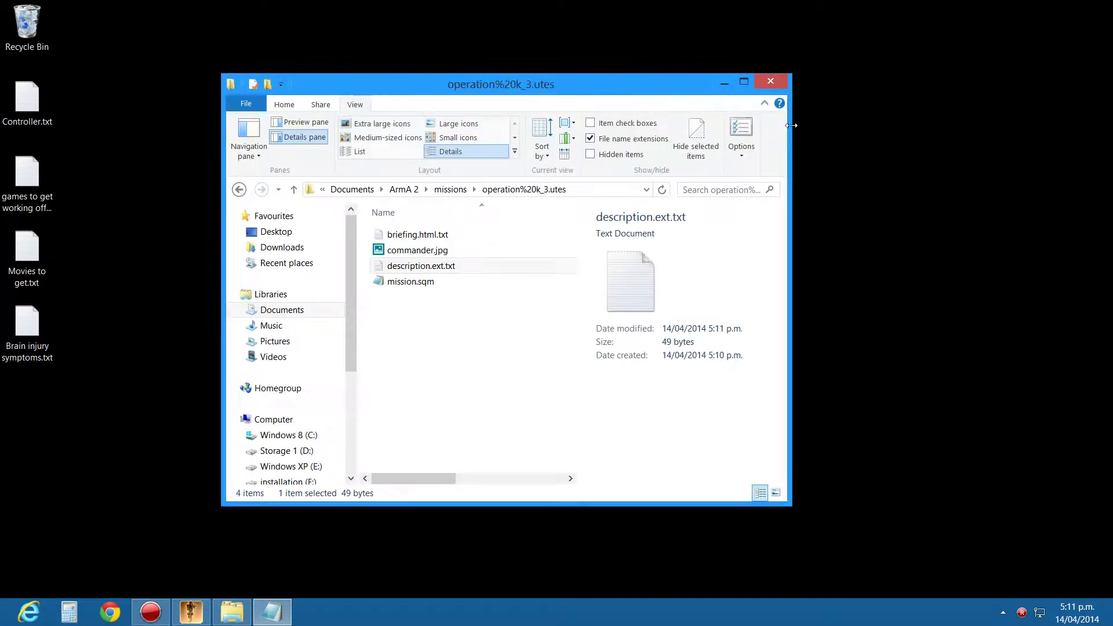
Rename briefing.html.txt to briefing.html and accept the extension change.
right_click(427, 234)
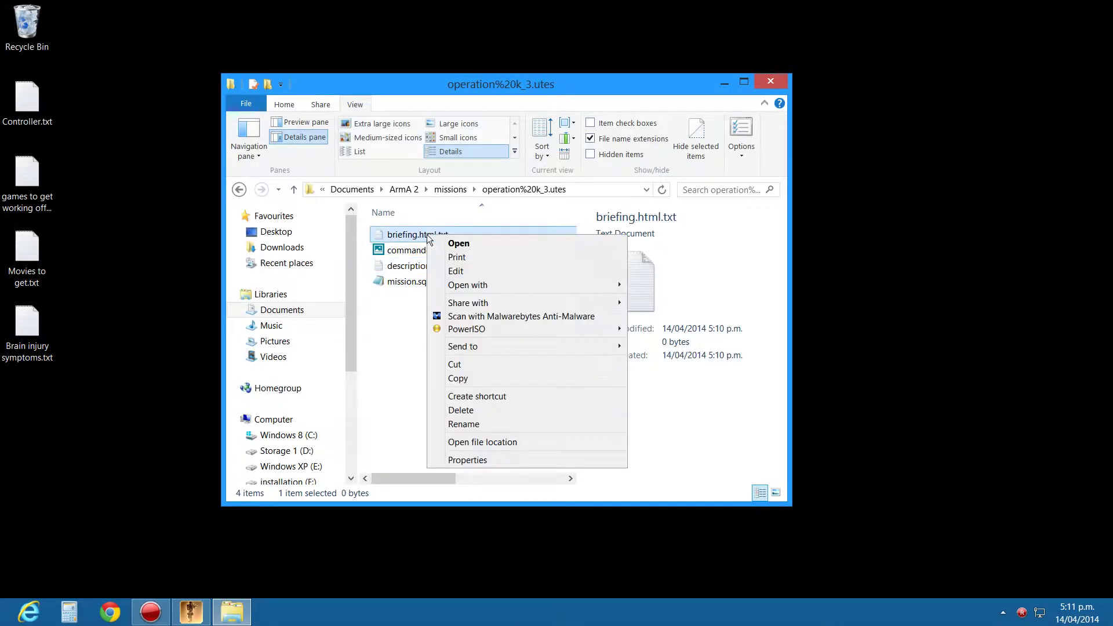
click(487, 425)
key(Right)
key(Right)
key(Right)
key(Delete)
key(Delete)
key(BackSpace)
key(BackSpace)
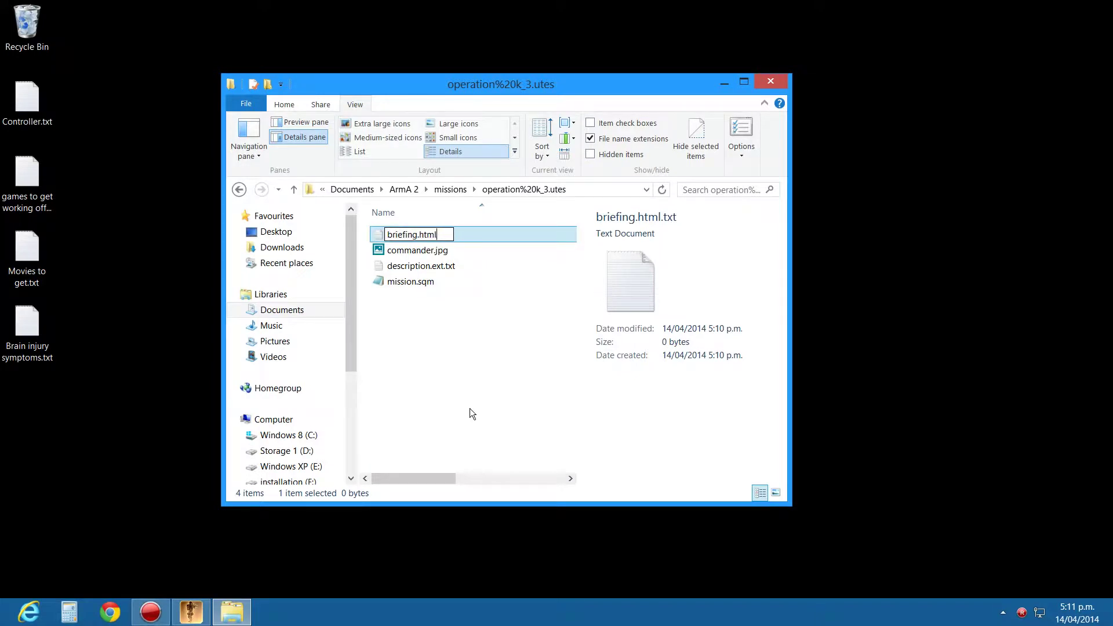
key(Return)
key(Return)
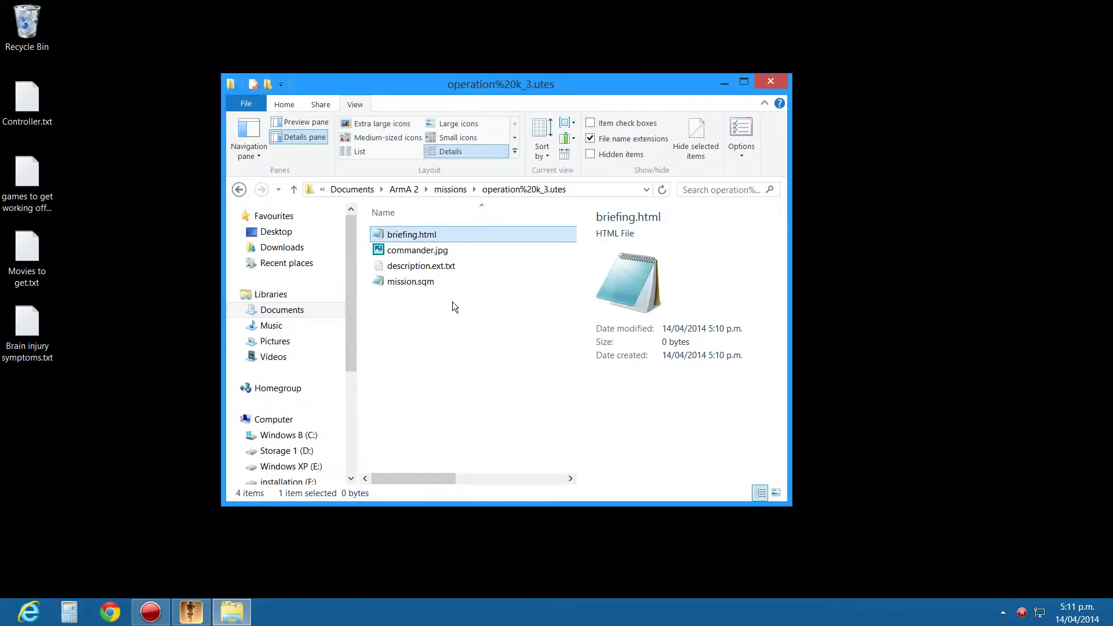
Rename description.ext.txt to description.ext and accept the extension change.
right_click(425, 266)
click(468, 455)
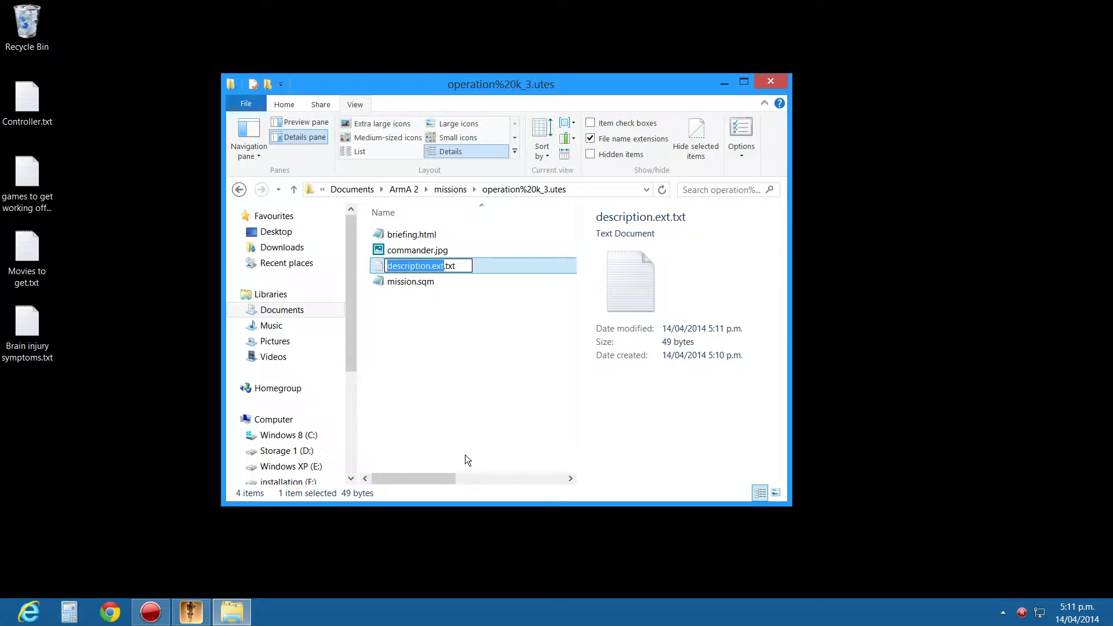
key(Right)
key(Right)
key(Delete)
key(Delete)
key(Delete)
key(BackSpace)
key(Return)
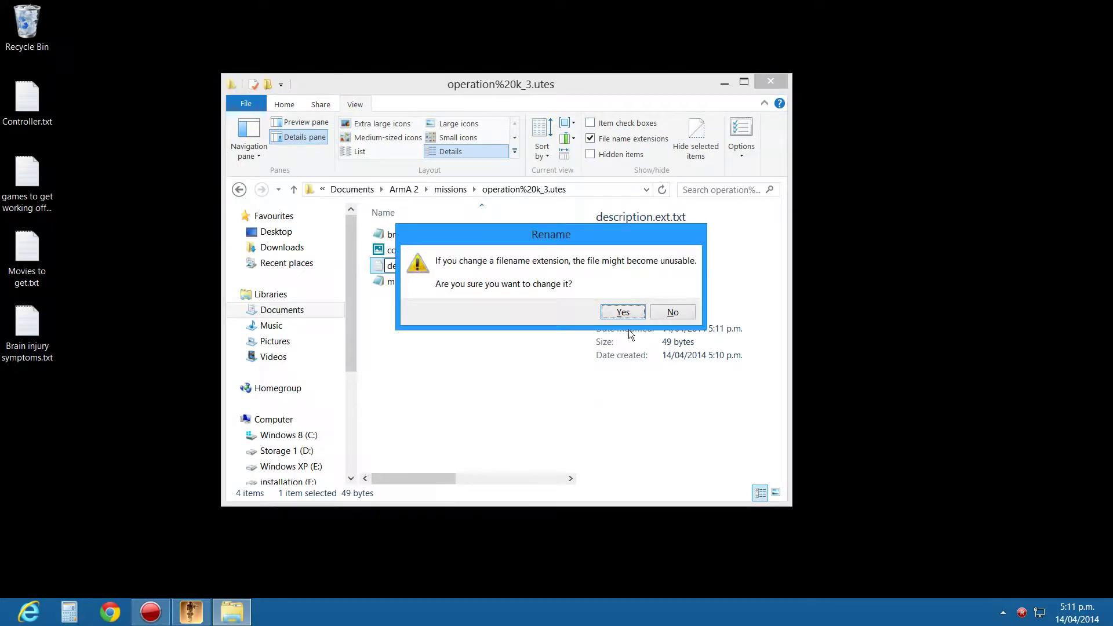
click(620, 302)
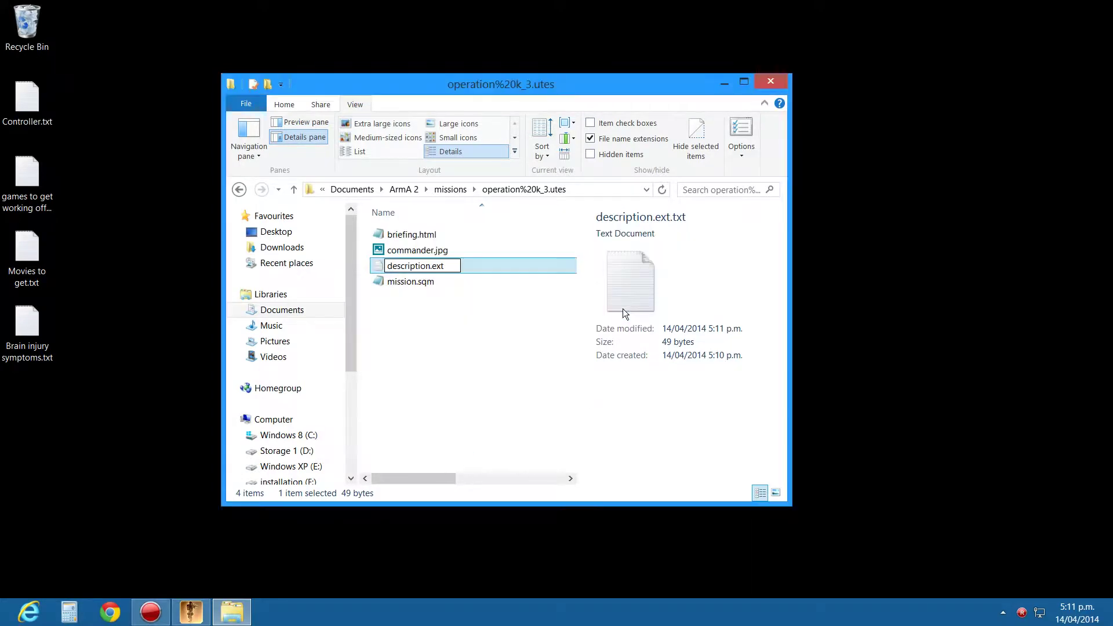
Check the contents of briefing.html and description.ext, and view the details of commander.jpg.
click(411, 238)
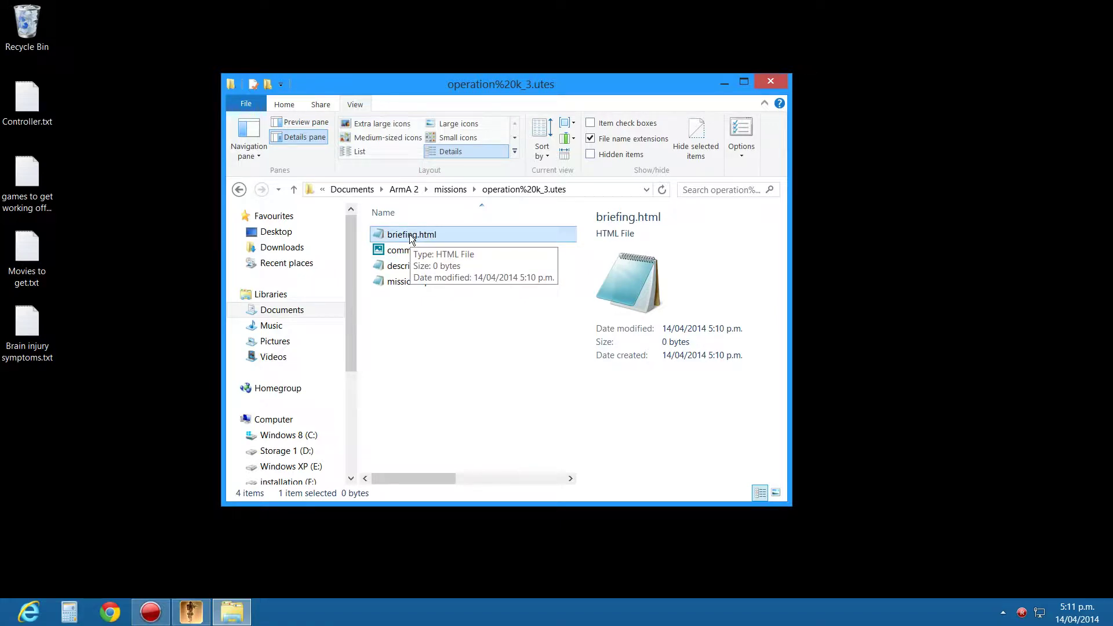
double_click(412, 238)
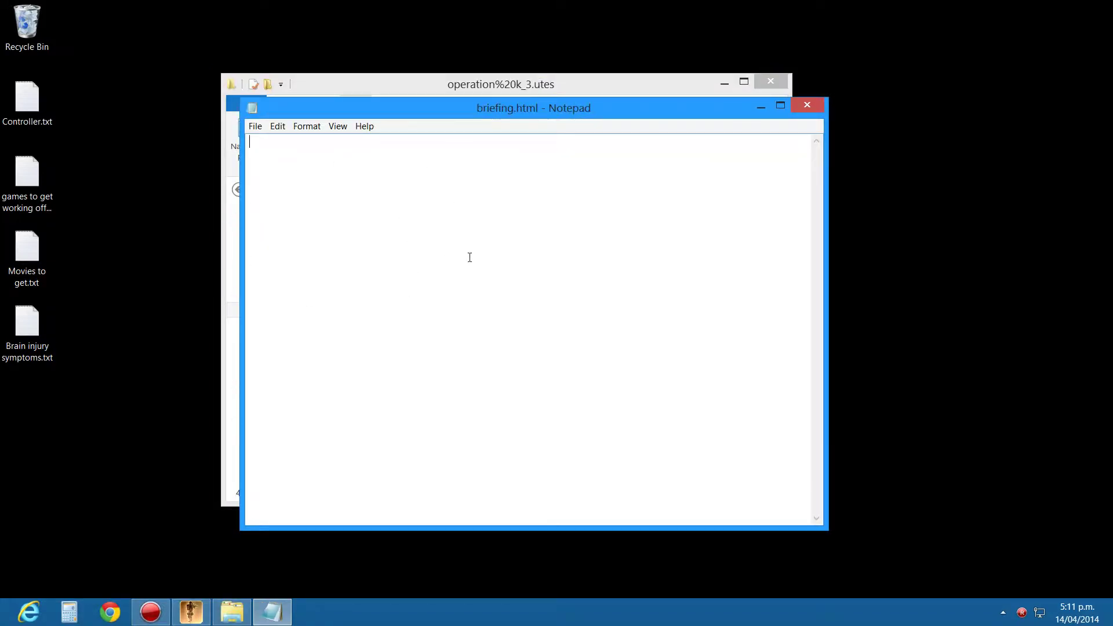
click(814, 103)
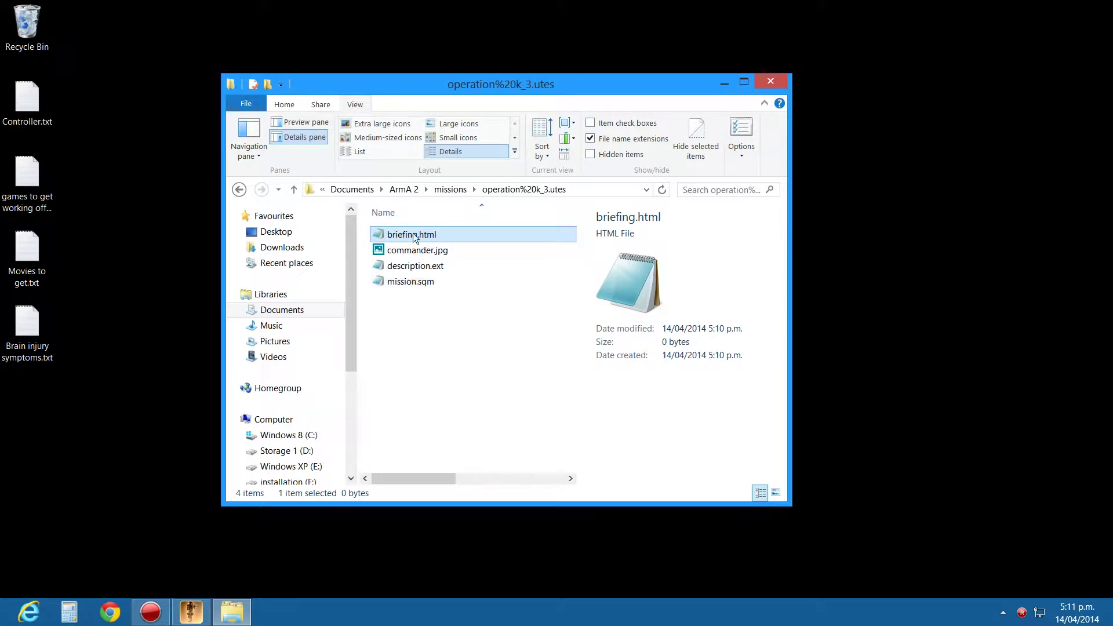
double_click(412, 266)
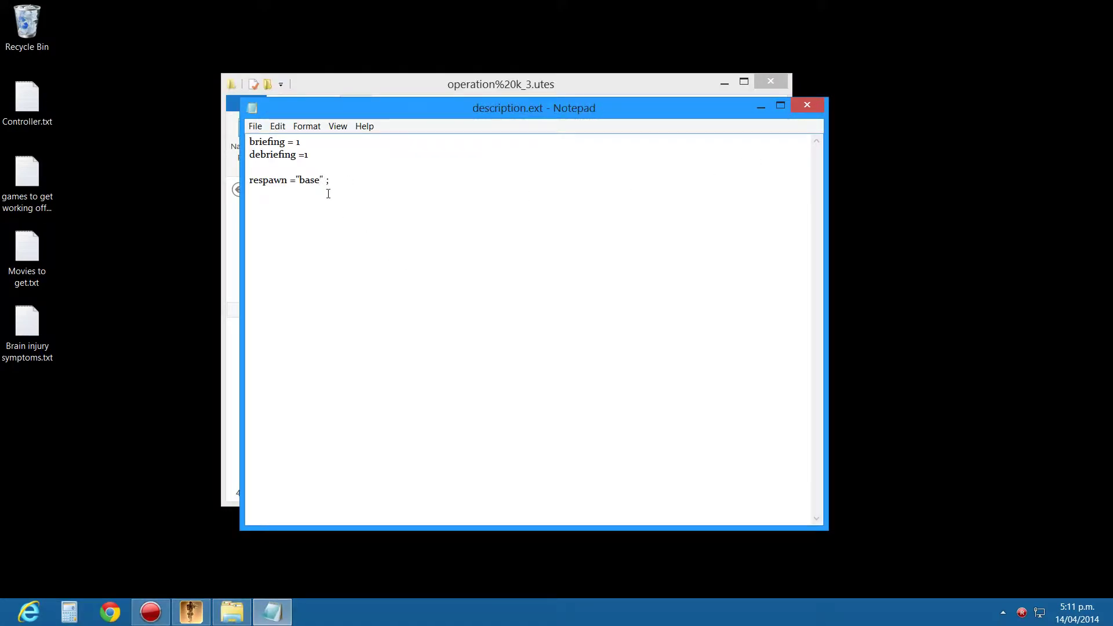
click(320, 185)
click(807, 105)
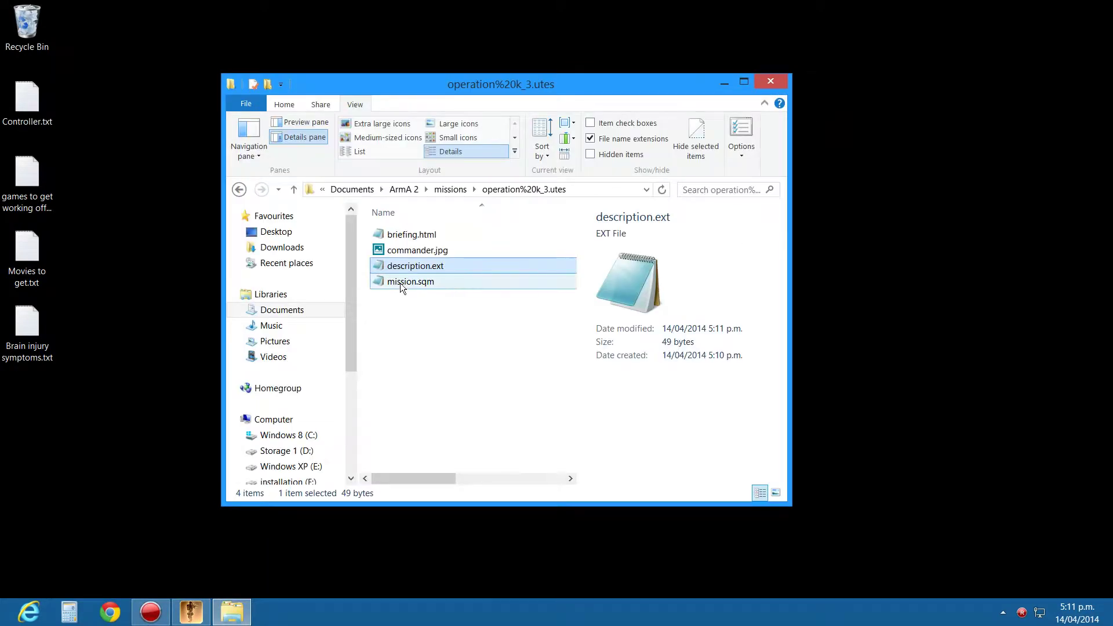
click(415, 255)
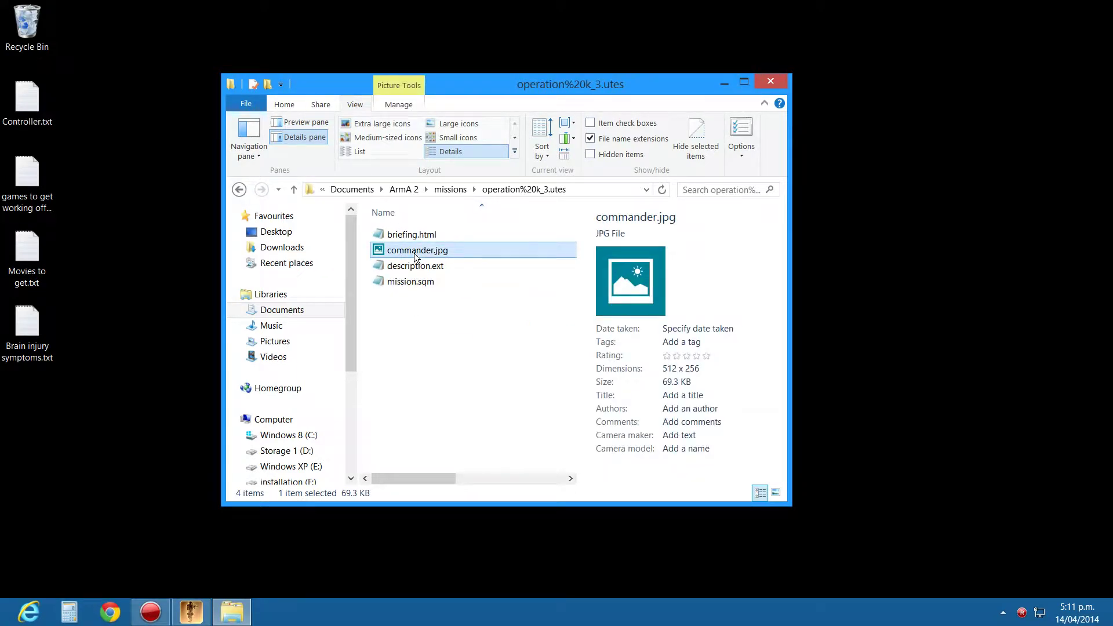
Close the mission folder, switch to Arma 2 and save the operation k_3 mission.
click(771, 83)
click(191, 612)
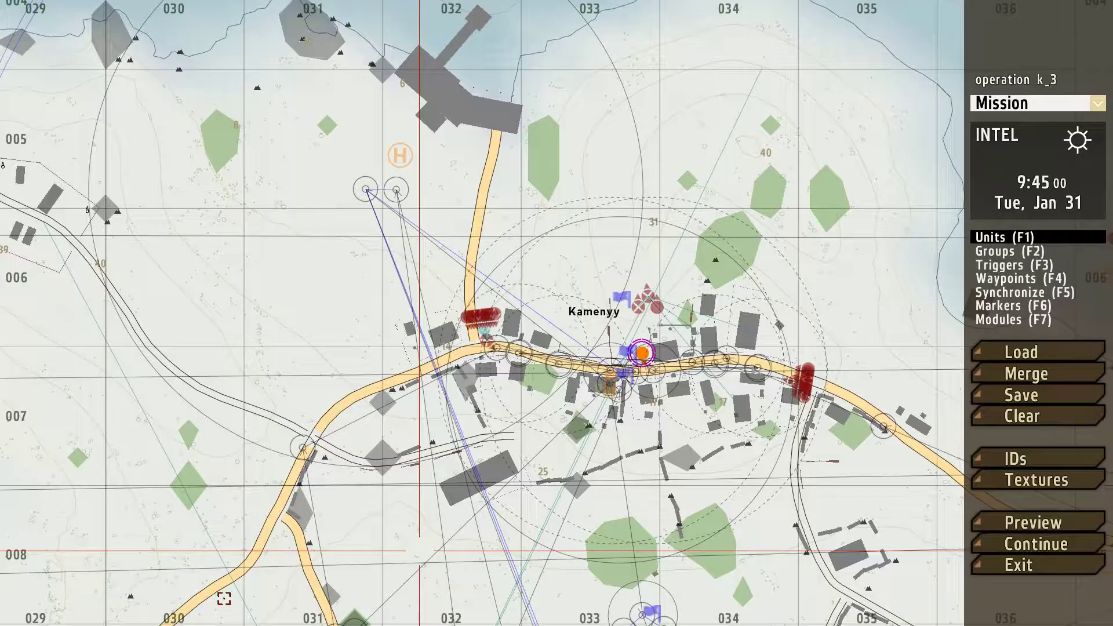
click(1019, 565)
click(723, 283)
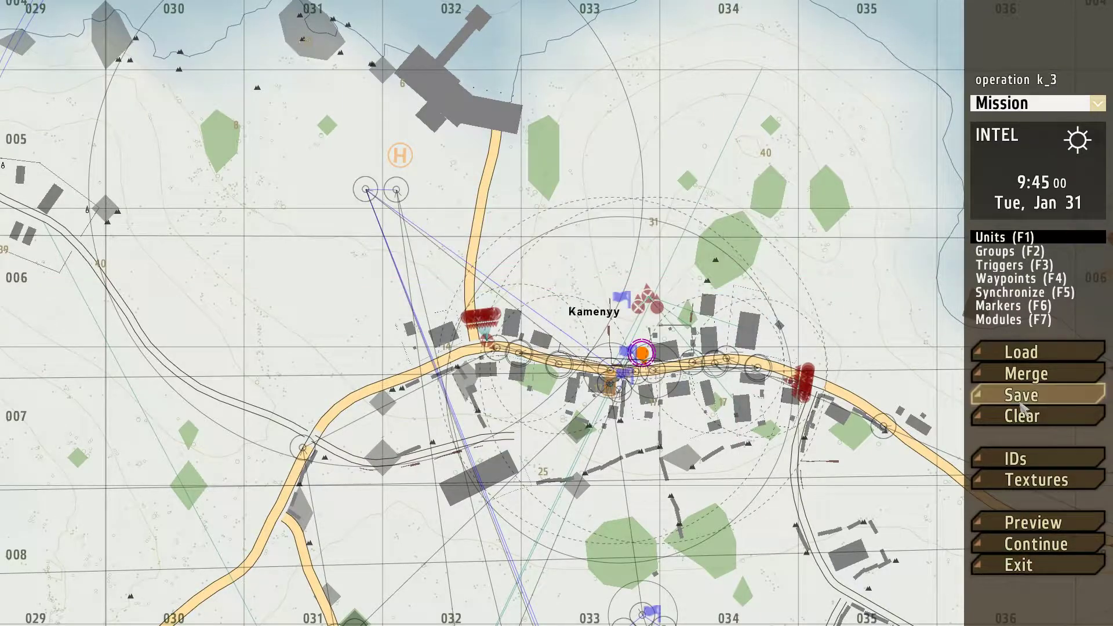
click(1020, 395)
click(531, 335)
Exit the mission editor and return to the Arma 2 main menu.
click(1014, 563)
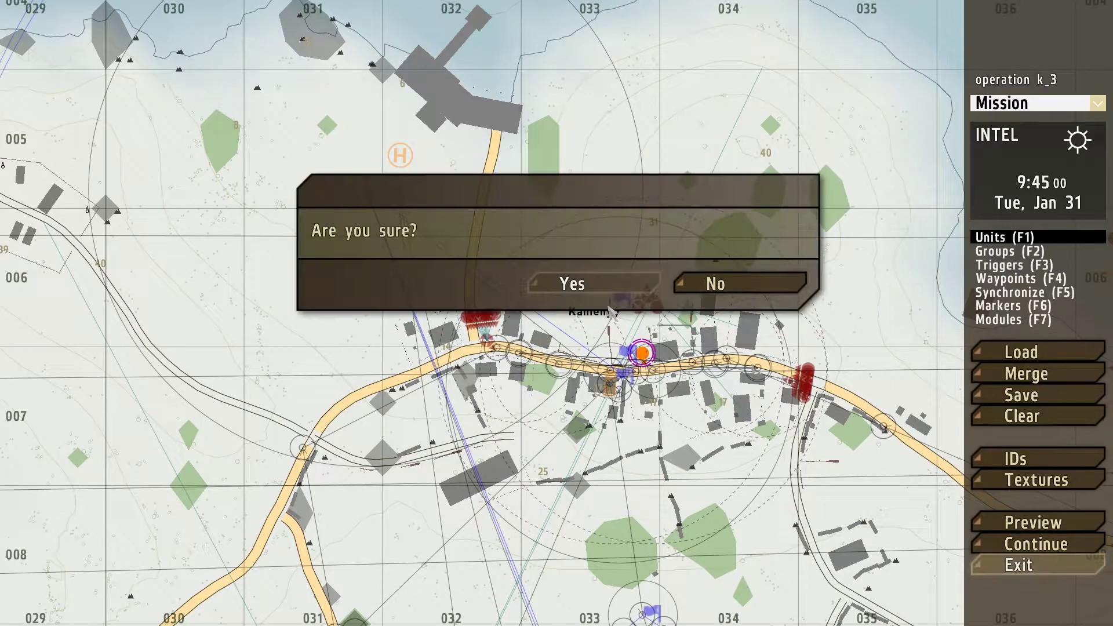
click(601, 278)
click(426, 479)
click(329, 481)
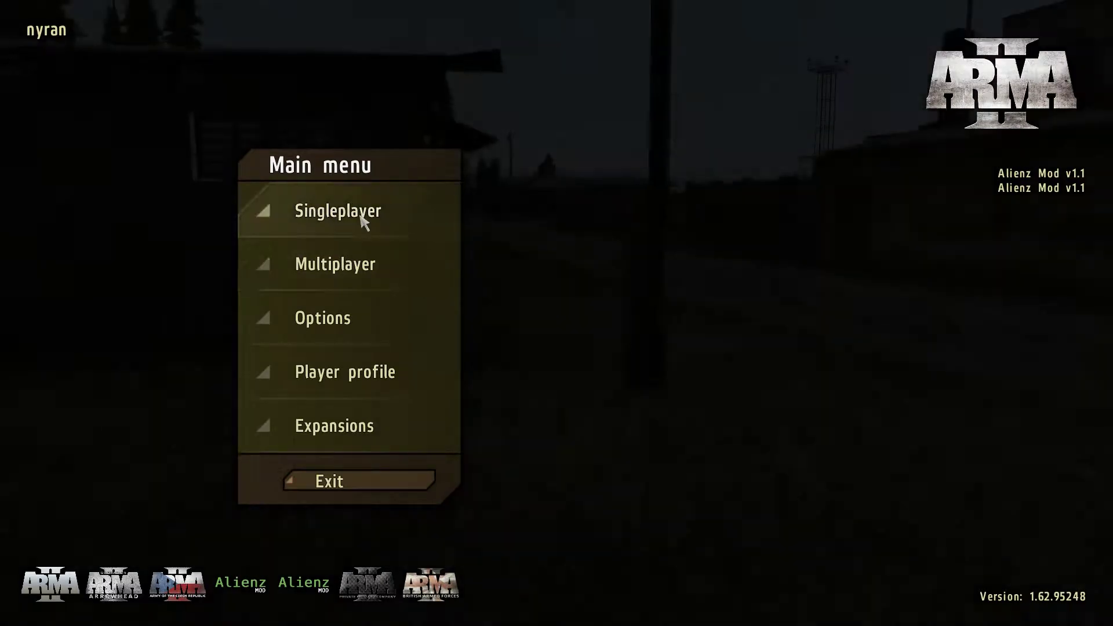
Open the mission editor on the Utes map and load the operation k_3 mission.
click(363, 215)
click(393, 430)
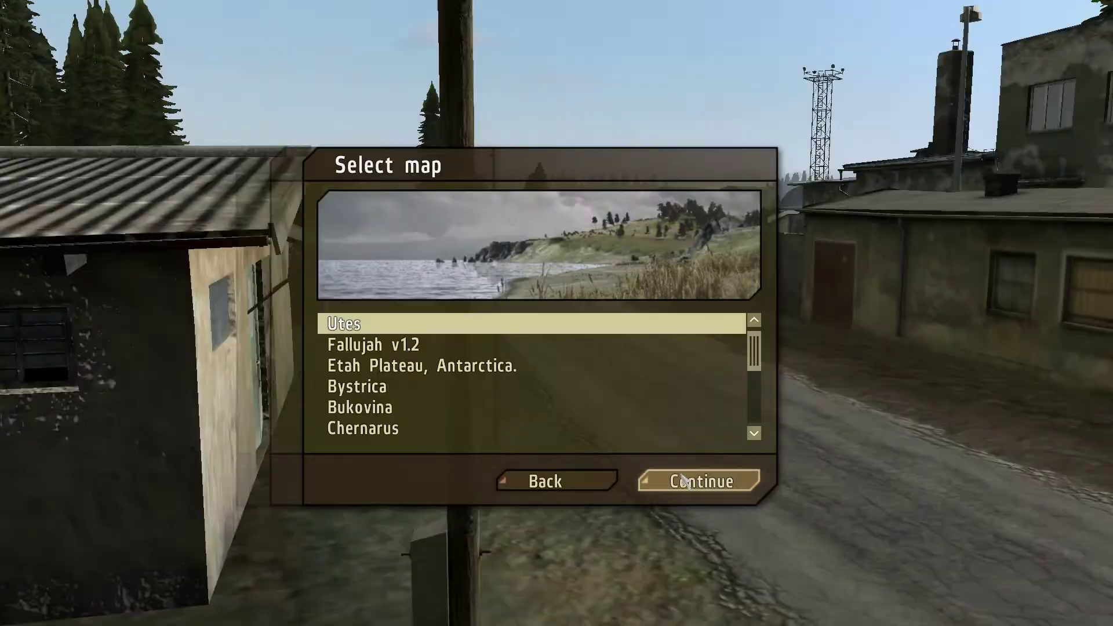
click(682, 477)
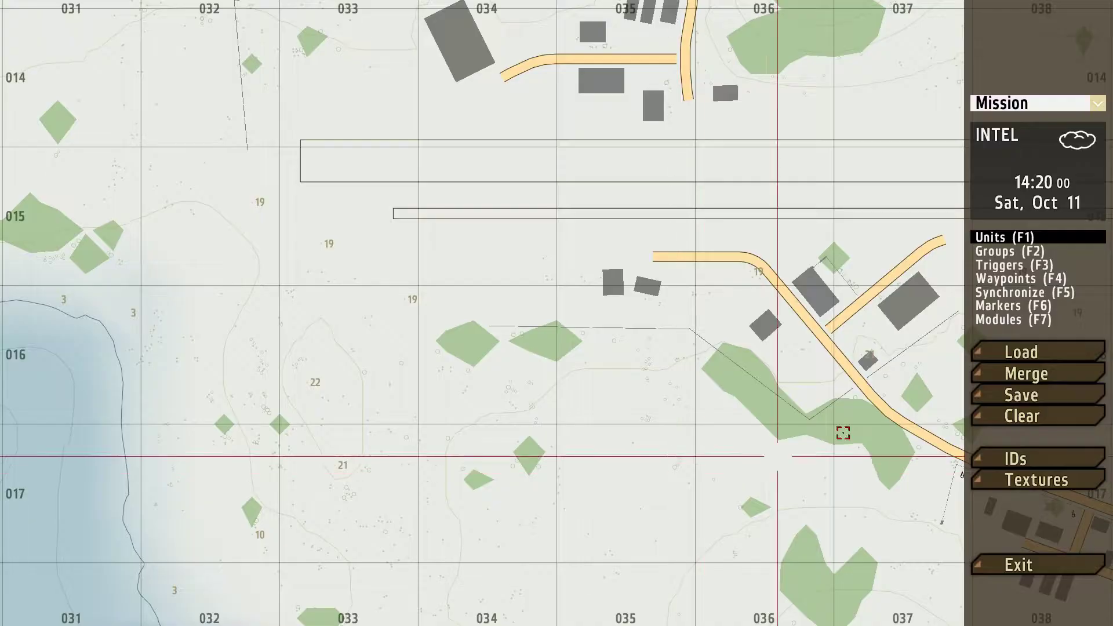
click(1021, 352)
click(626, 281)
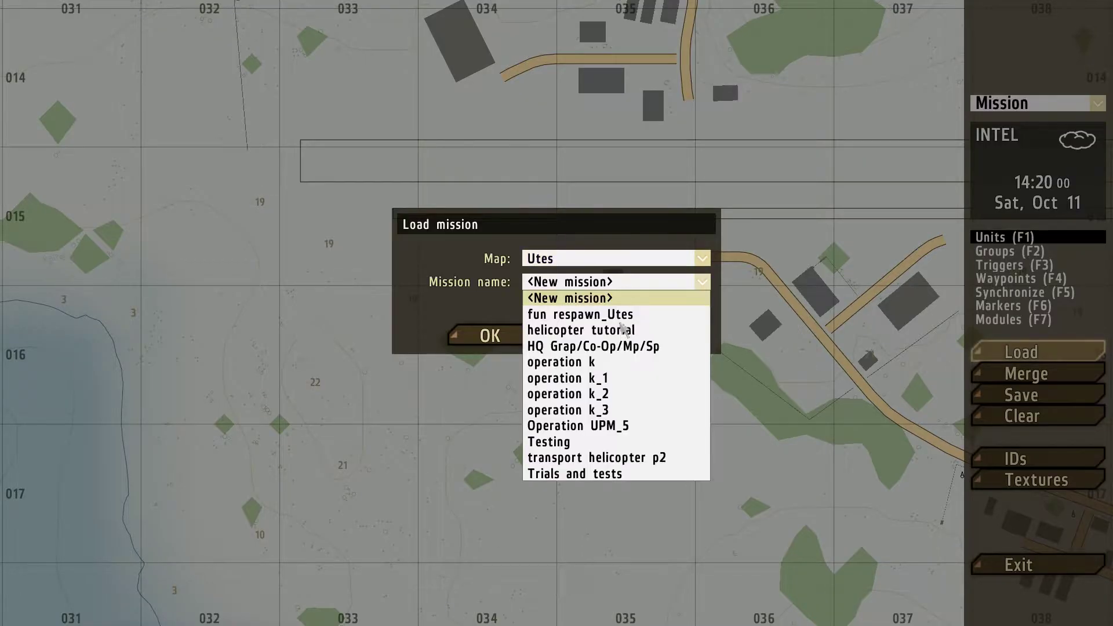
click(606, 410)
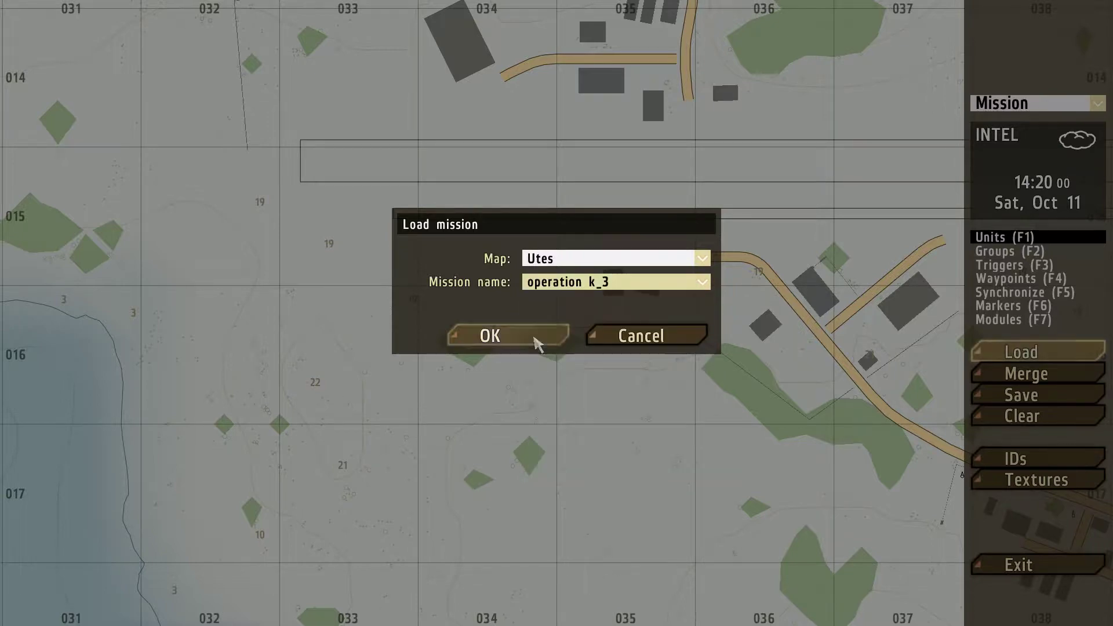
click(534, 340)
Set the mission's intel name to Operation K_3 and save the mission.
click(1023, 200)
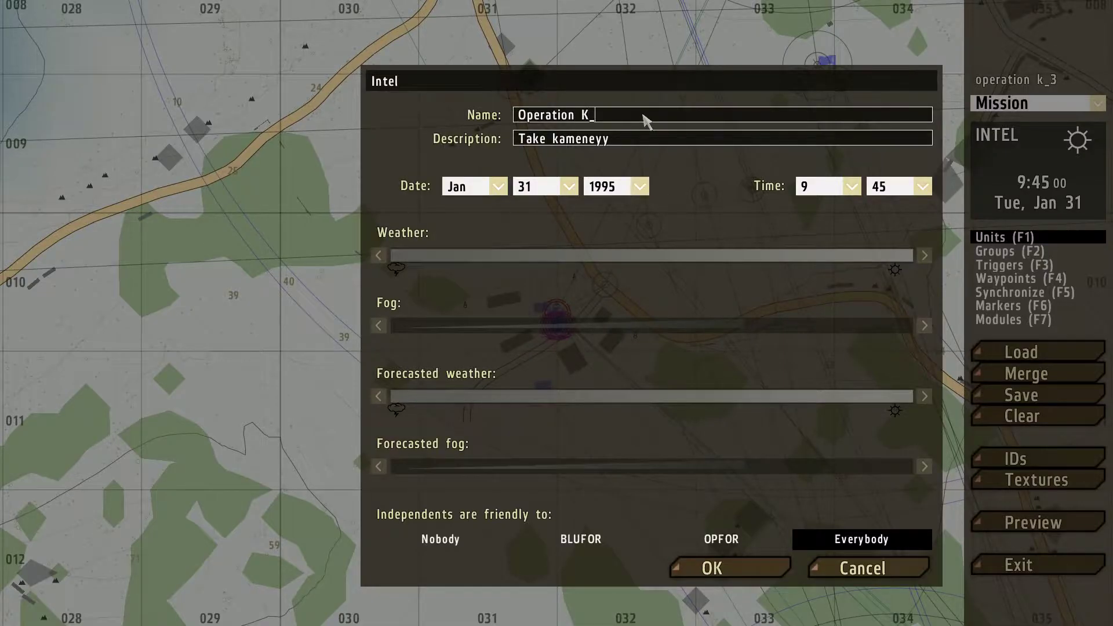
click(718, 568)
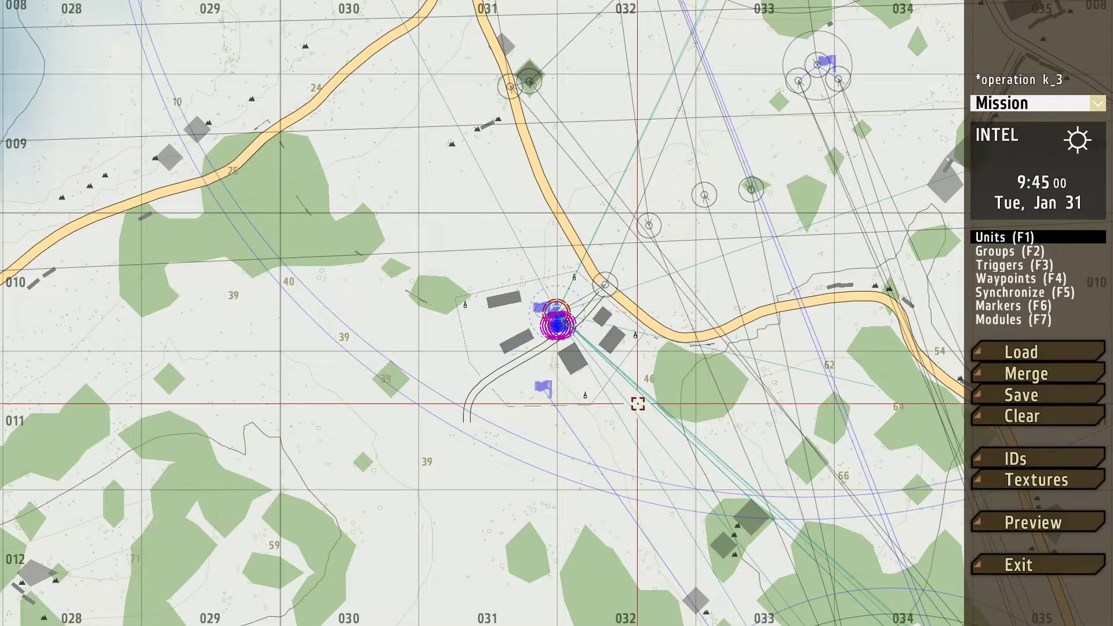
click(1022, 395)
click(499, 337)
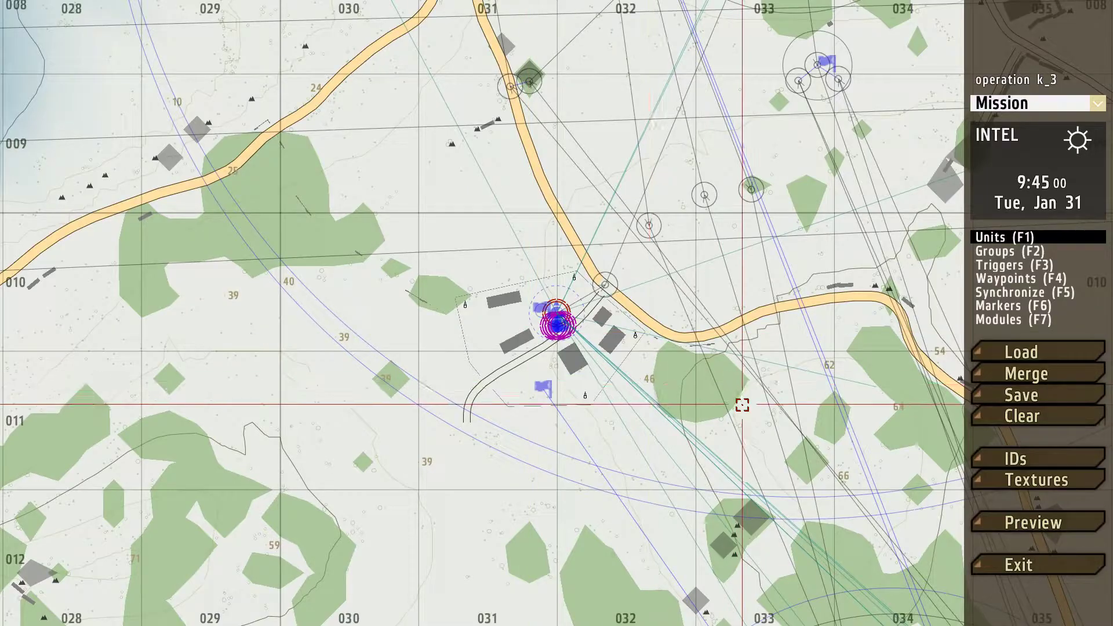
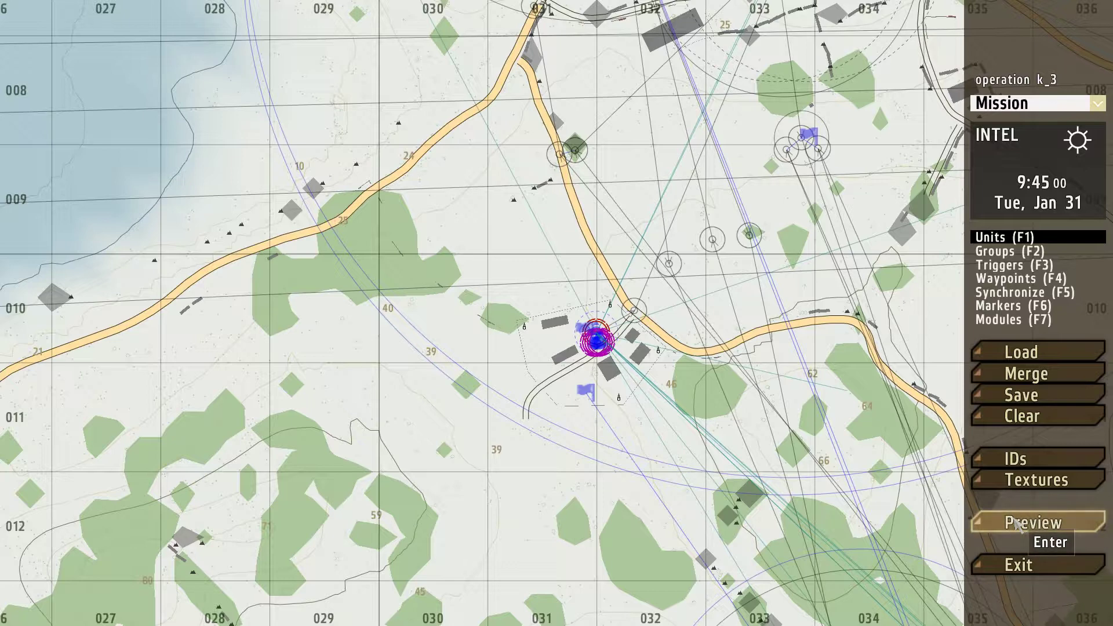
Export the operation k_3 mission to single missions.
click(1022, 398)
click(629, 283)
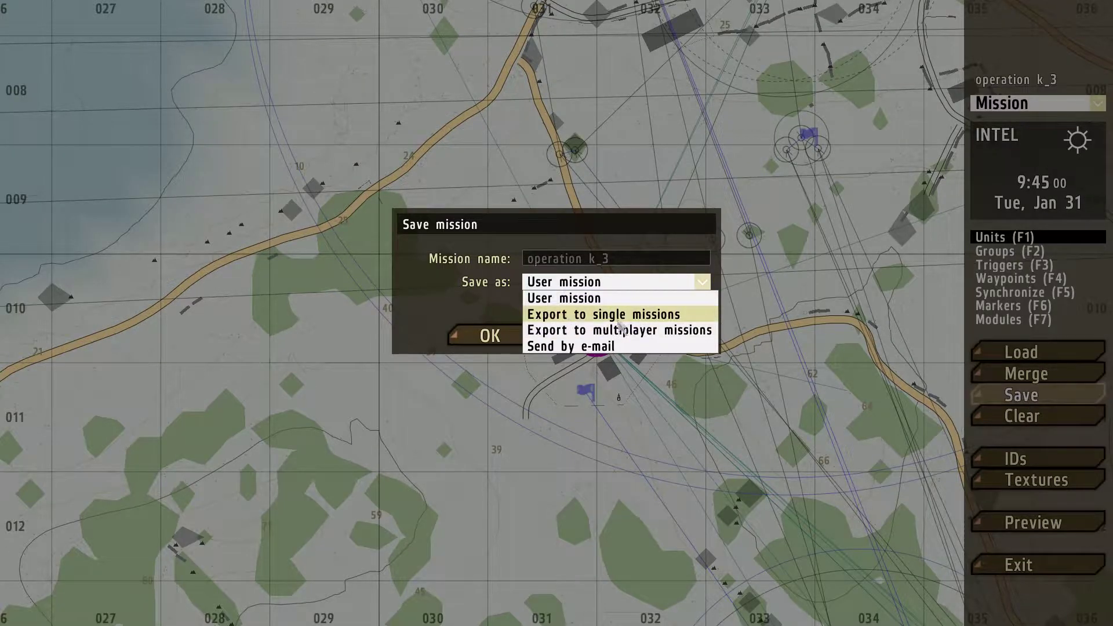
click(618, 318)
click(523, 342)
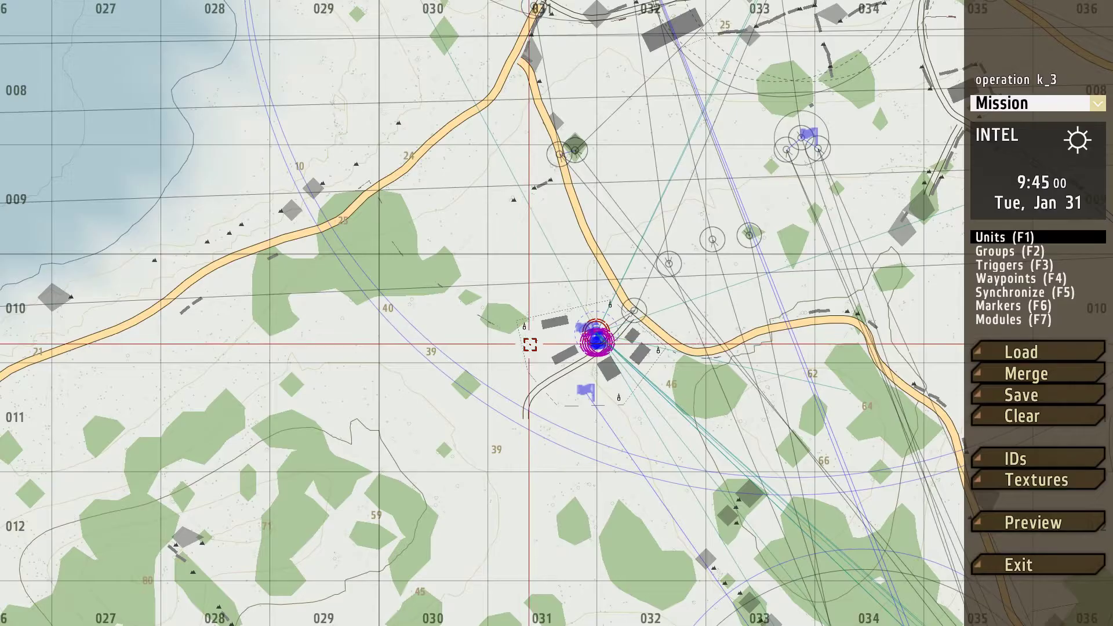
Preview the mission and review the tasks, the leader's picture and the BackStory note in the briefing.
click(1022, 522)
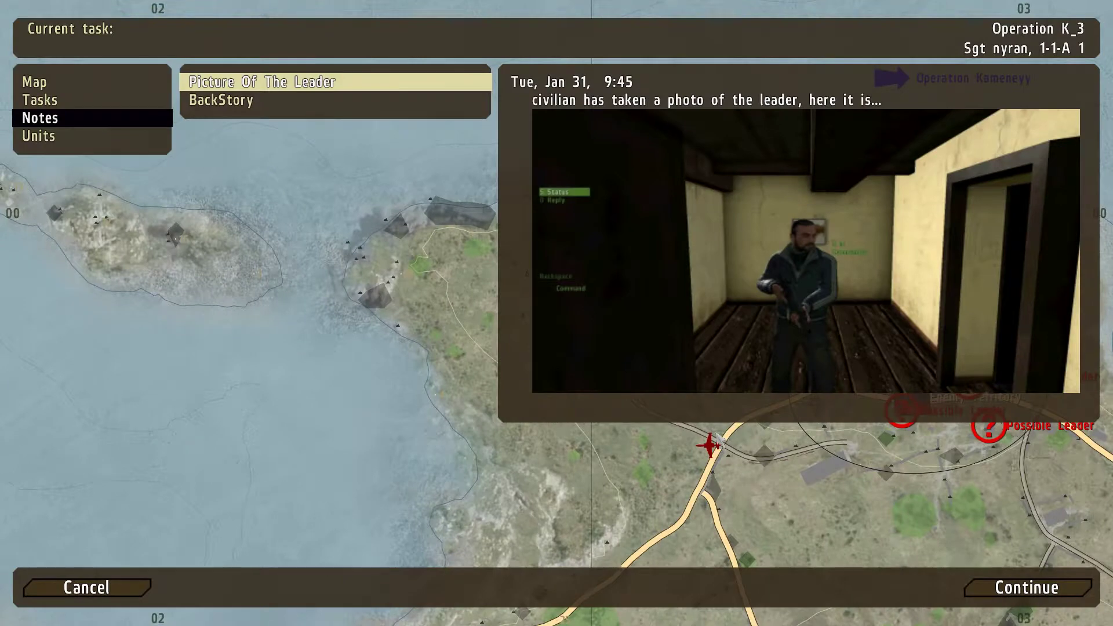
click(58, 102)
click(785, 118)
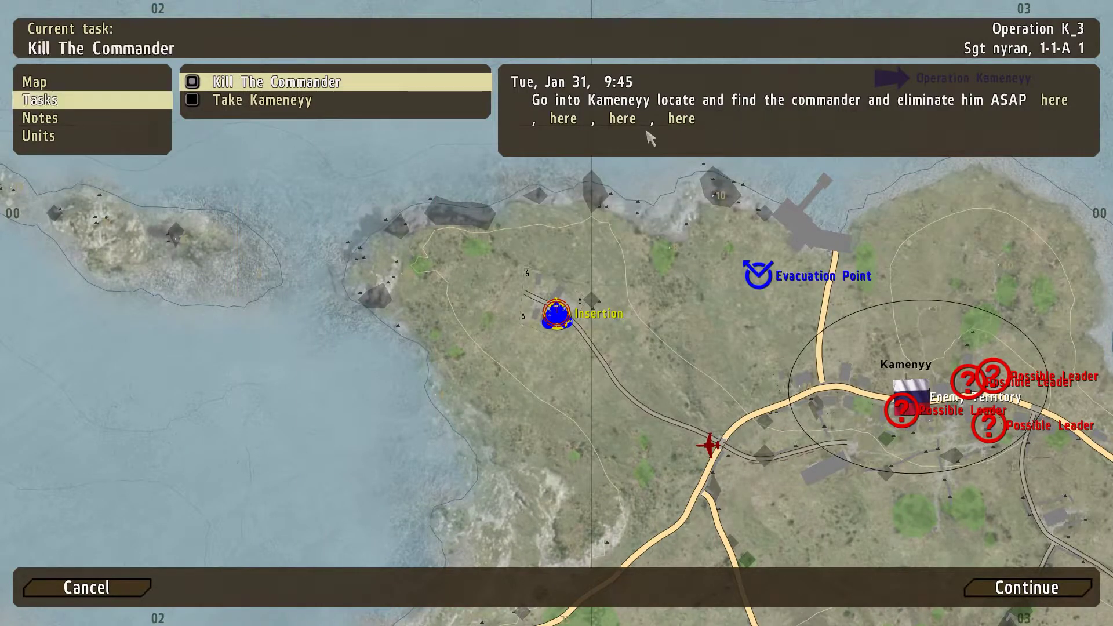
click(36, 119)
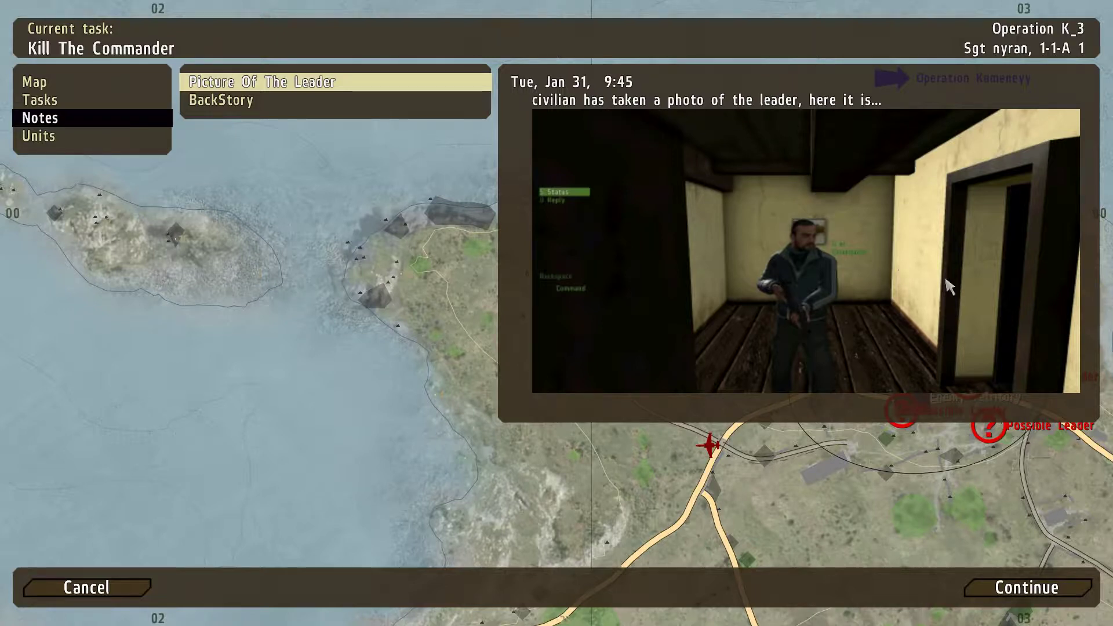
click(255, 103)
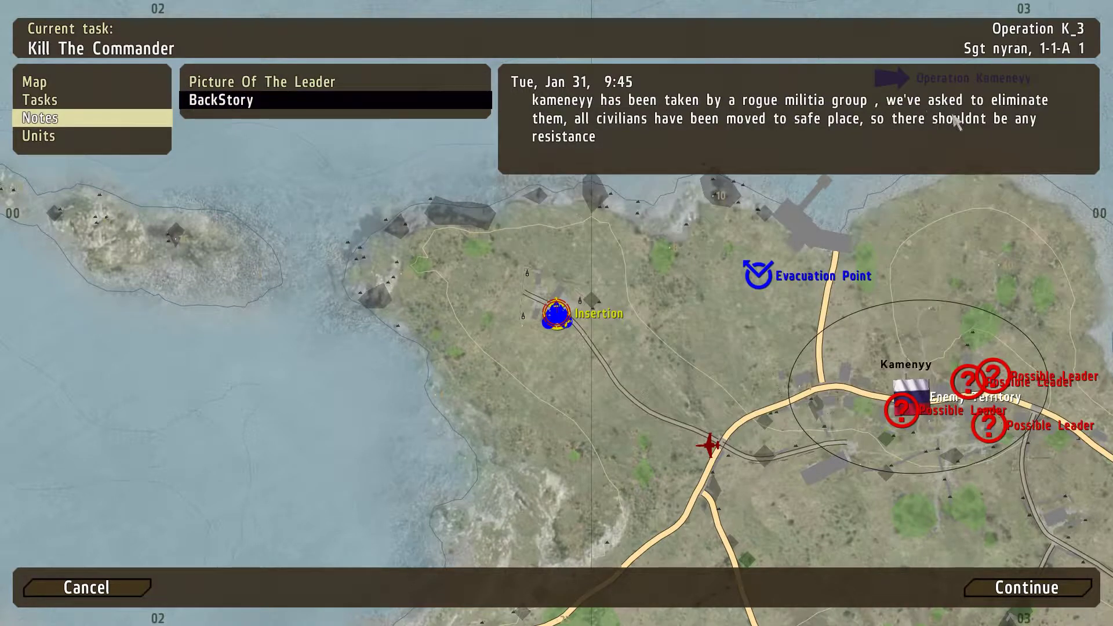
Examine the insertion, evacuation and enemy markers on the briefing map, and return from the preview to the editor.
scroll(752, 404, down, 1)
right_drag(847, 524, 564, 338)
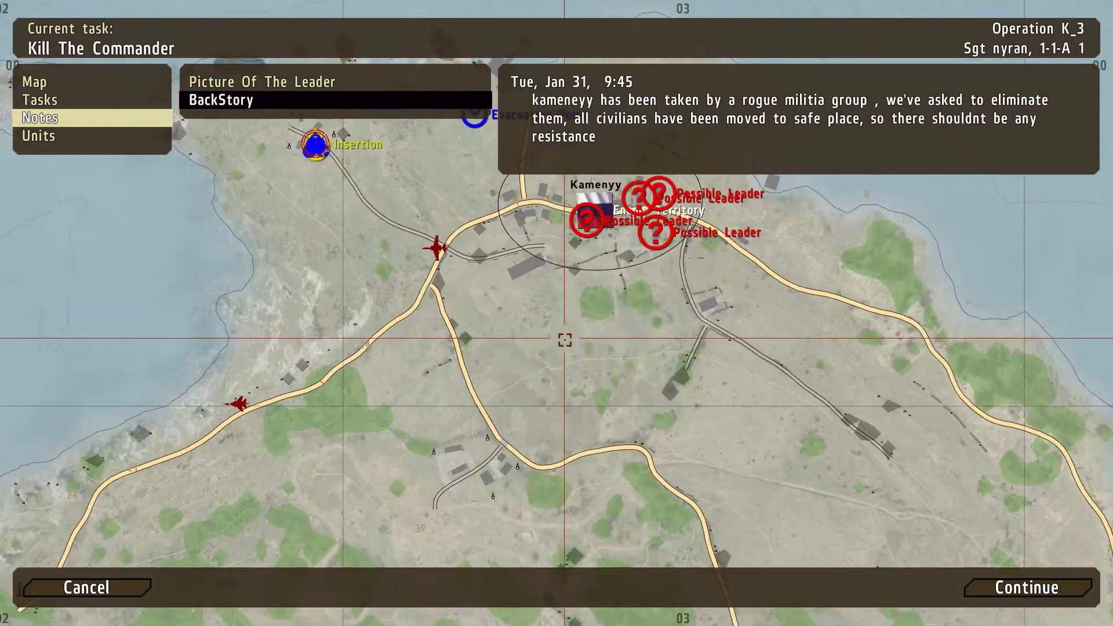
scroll(565, 341, down, 1)
right_drag(427, 257, 447, 303)
scroll(447, 303, up, 3)
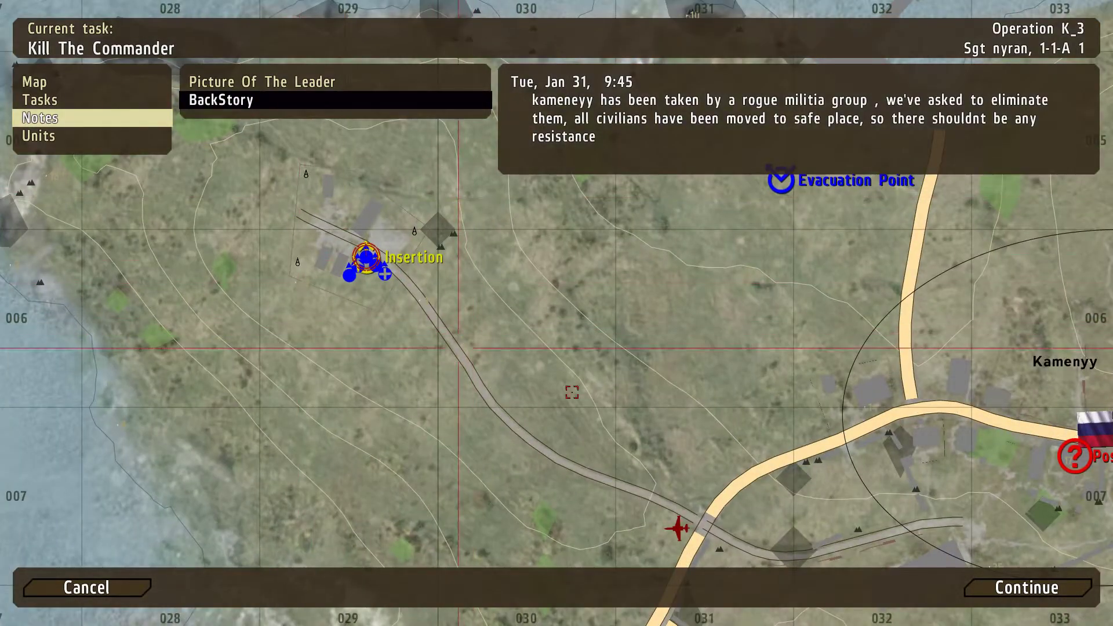
scroll(782, 380, down, 2)
scroll(783, 380, down, 3)
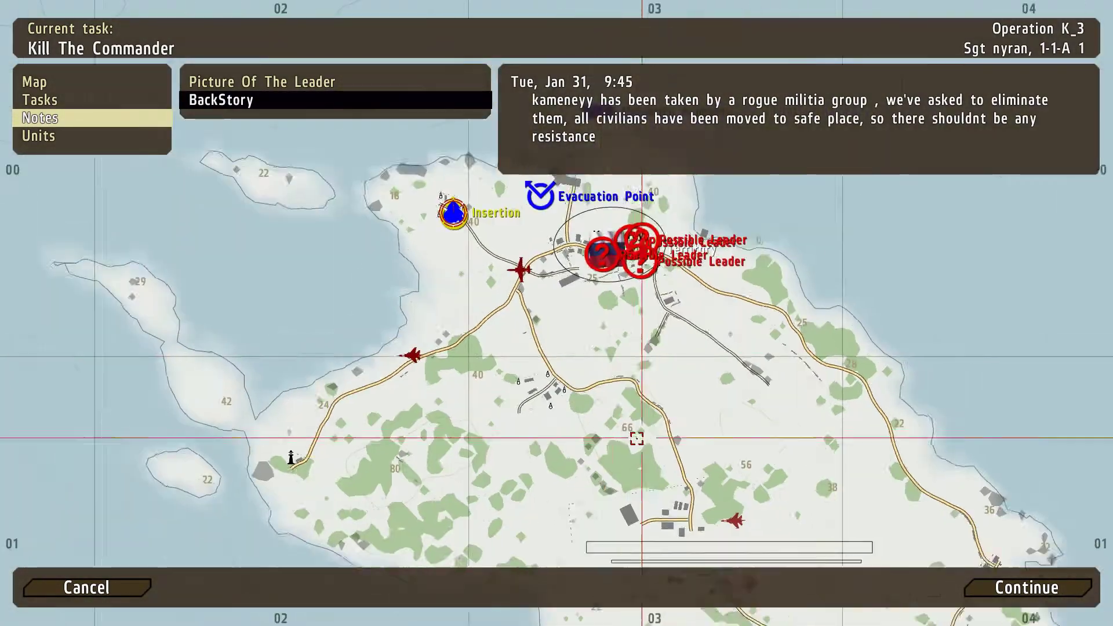
right_drag(634, 437, 557, 253)
scroll(563, 290, down, 1)
click(1037, 587)
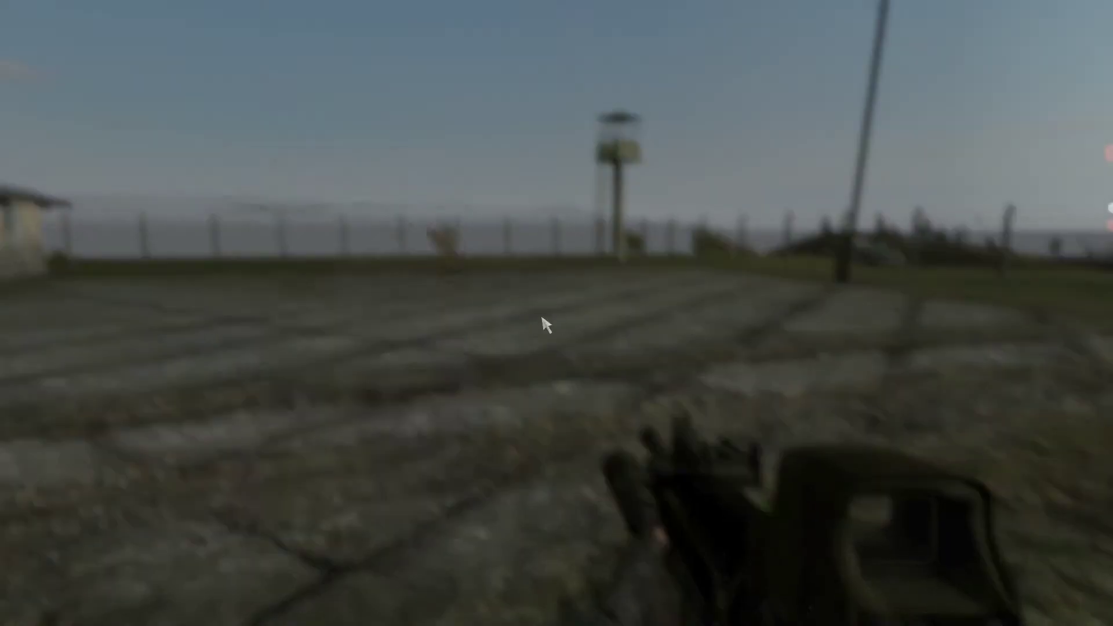
click(377, 384)
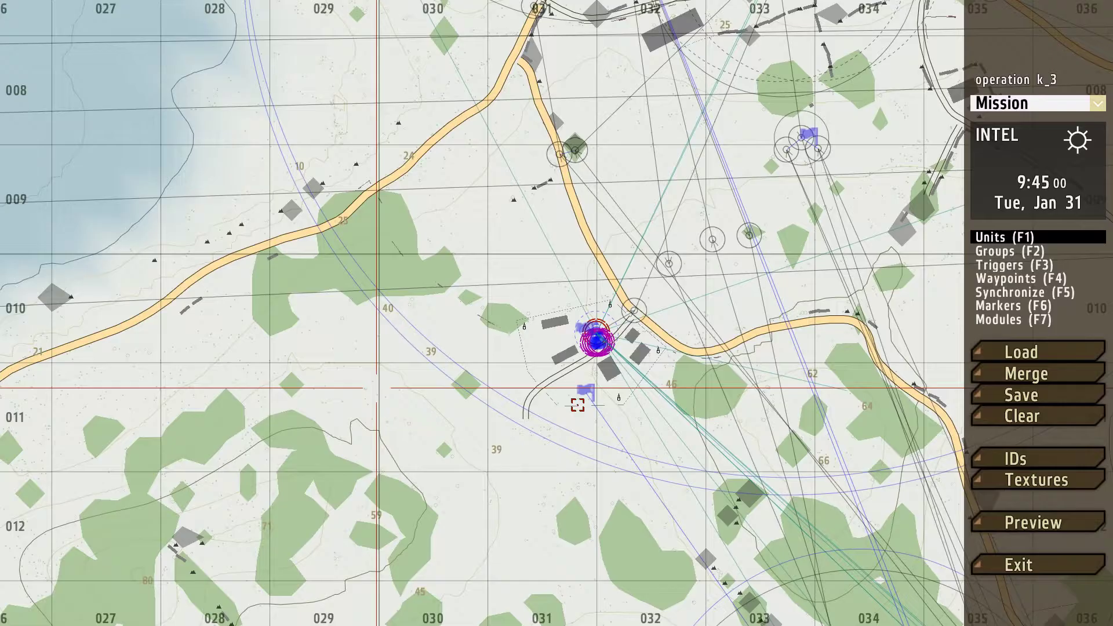
Save the operation k_3 mission again.
scroll(621, 427, down, 3)
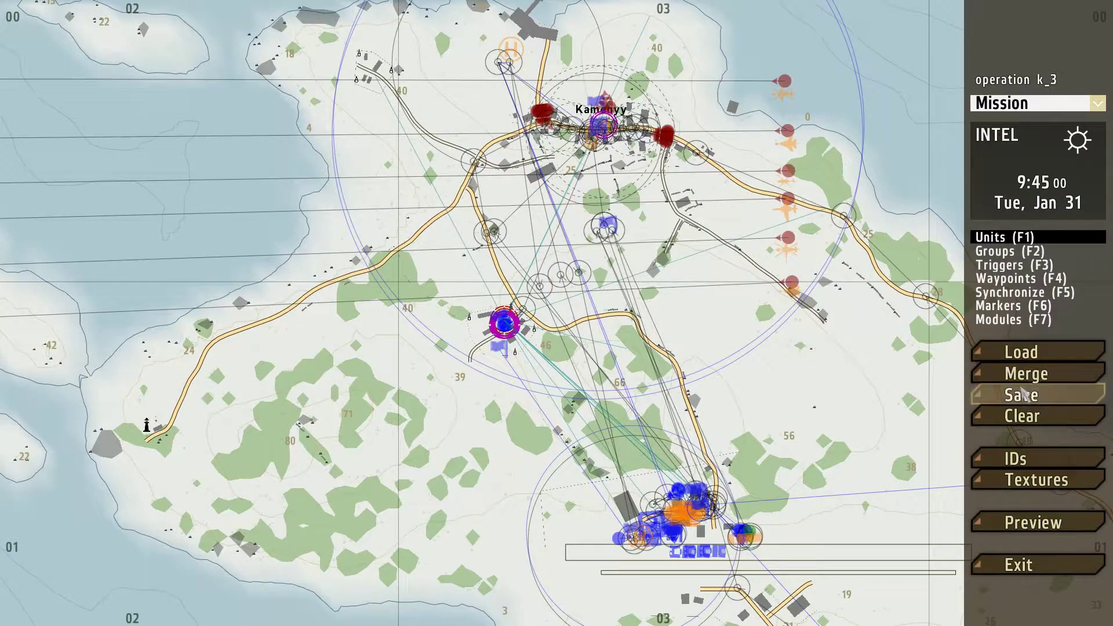
click(1018, 394)
click(555, 335)
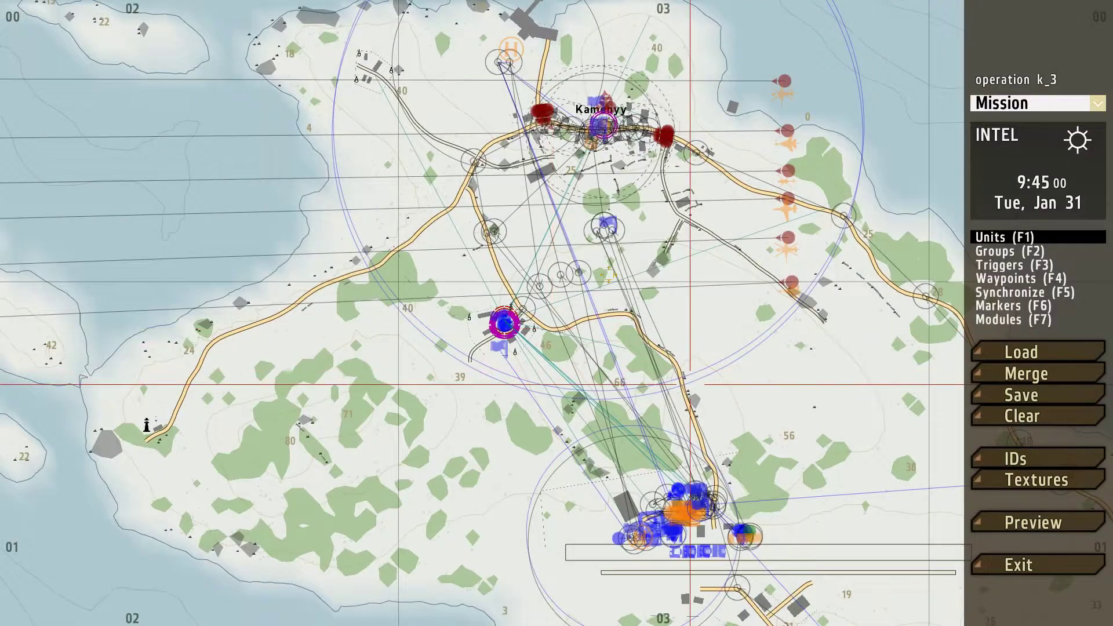
Start a new map marker near the units just north of the airfield runway and name it base.
key(F7)
key(F6)
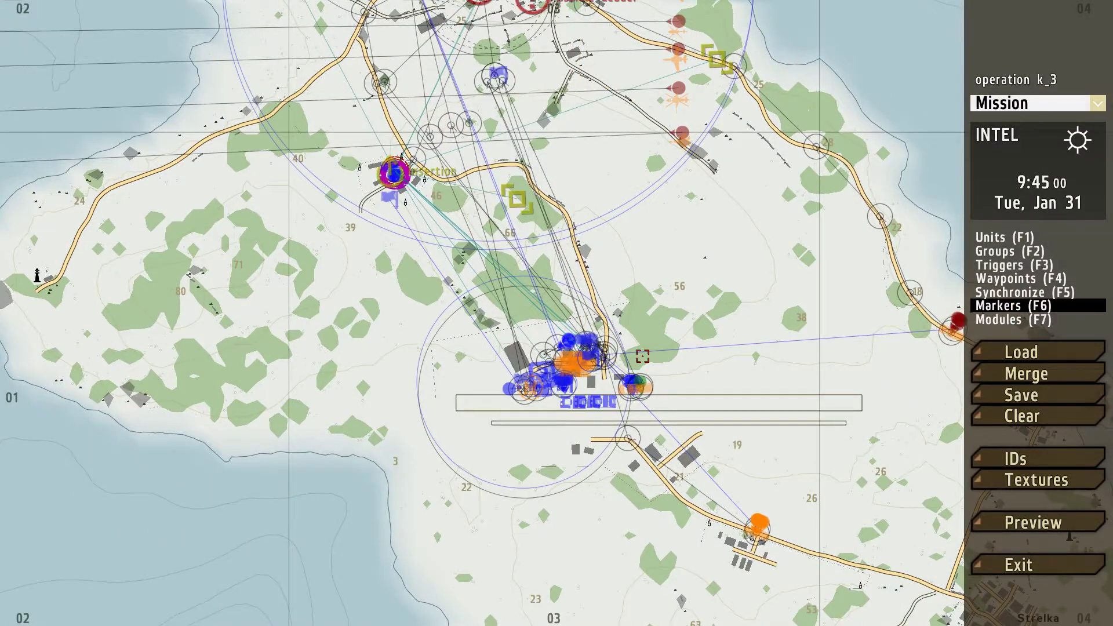
scroll(549, 373, up, 5)
double_click(651, 405)
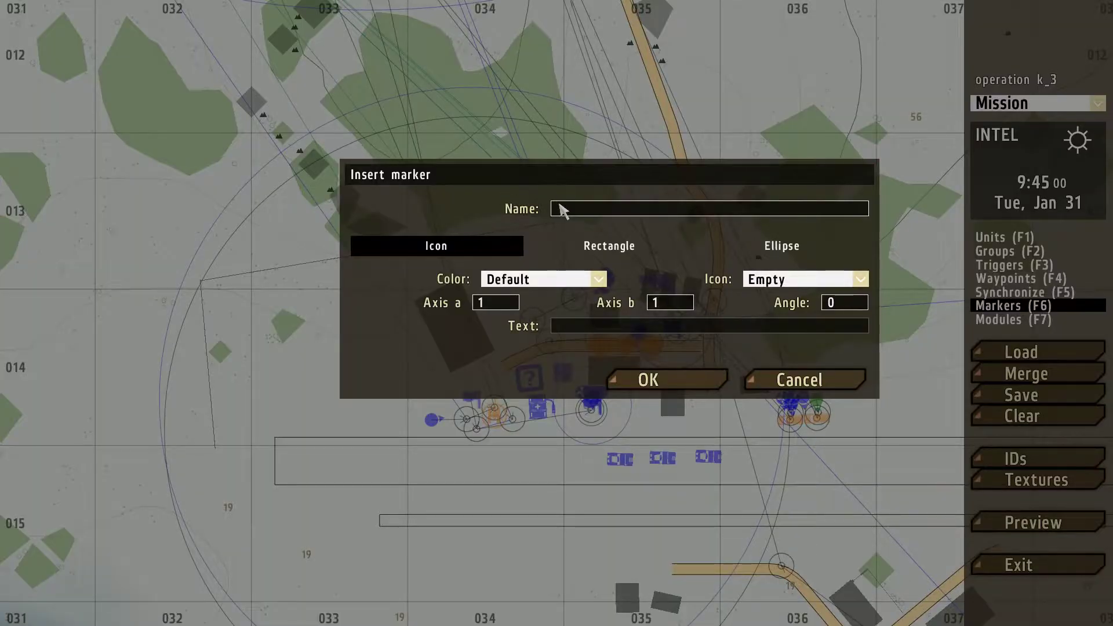
text(markerbre)
key(BackSpace)
text(se)
click(577, 326)
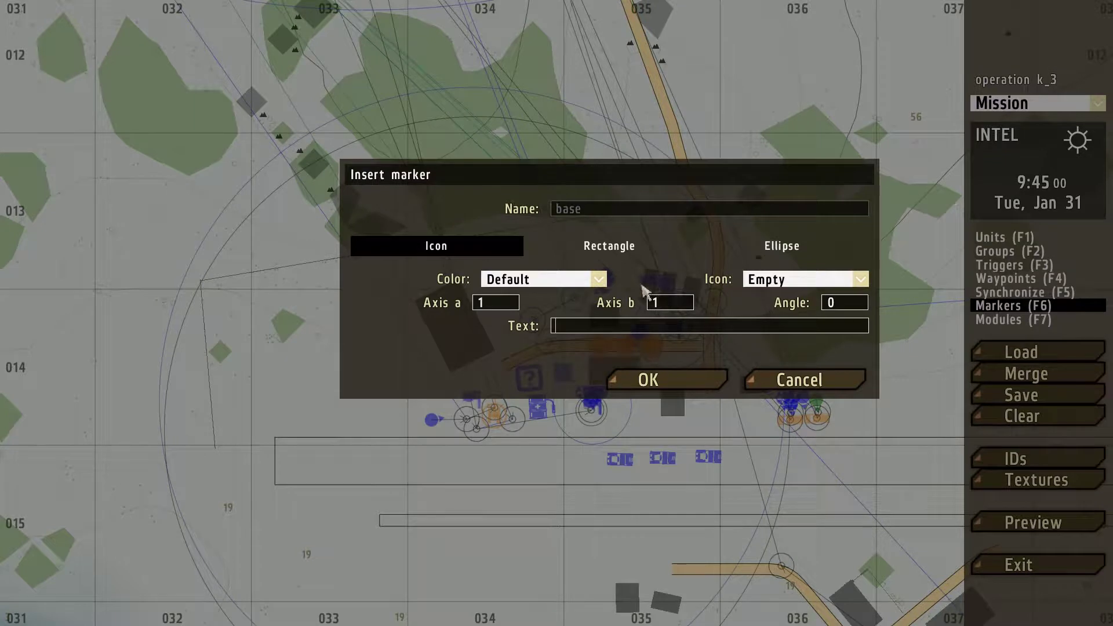
Make the base marker an Orange ellipse with Border fill.
click(578, 281)
click(543, 392)
click(766, 284)
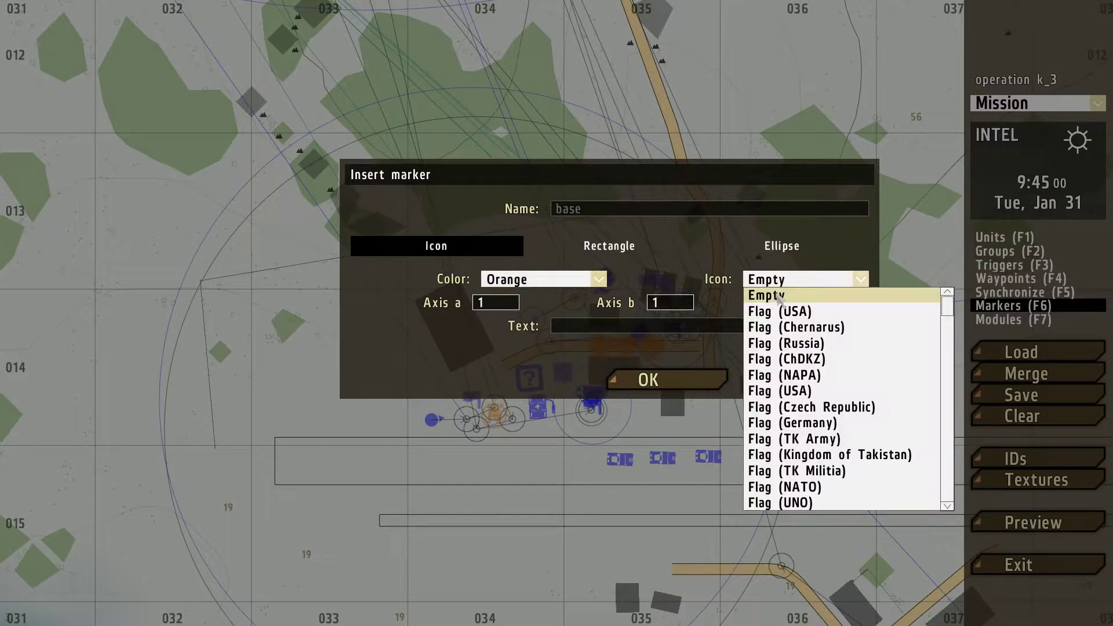
click(775, 294)
click(778, 245)
click(749, 279)
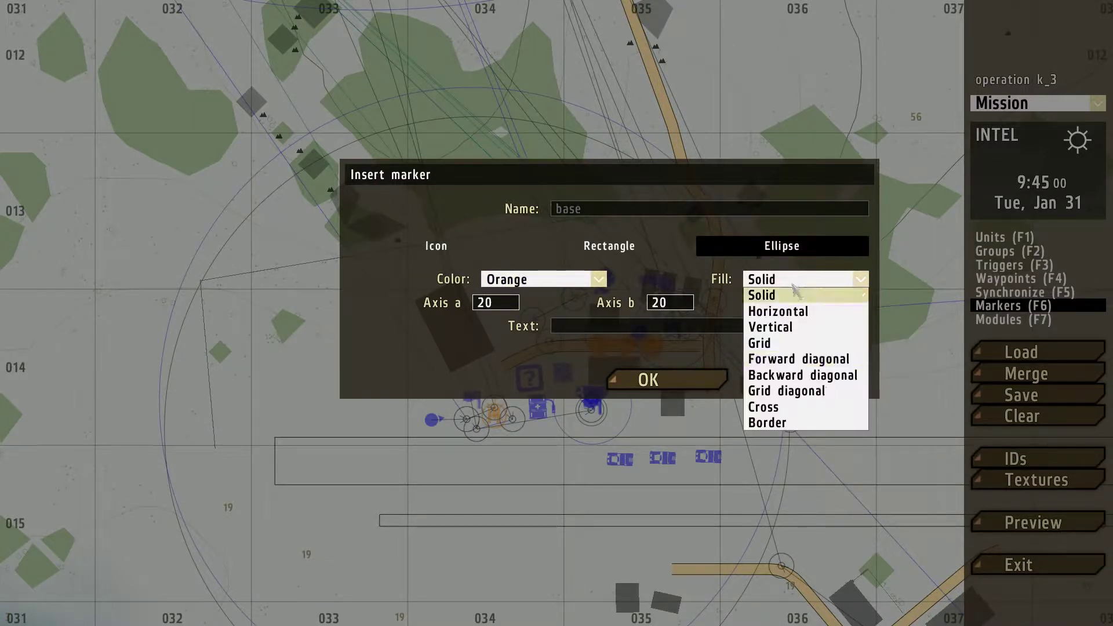
click(774, 423)
Insert the base ellipse with both axes at 200, and move it slightly west over the airfield base.
click(504, 302)
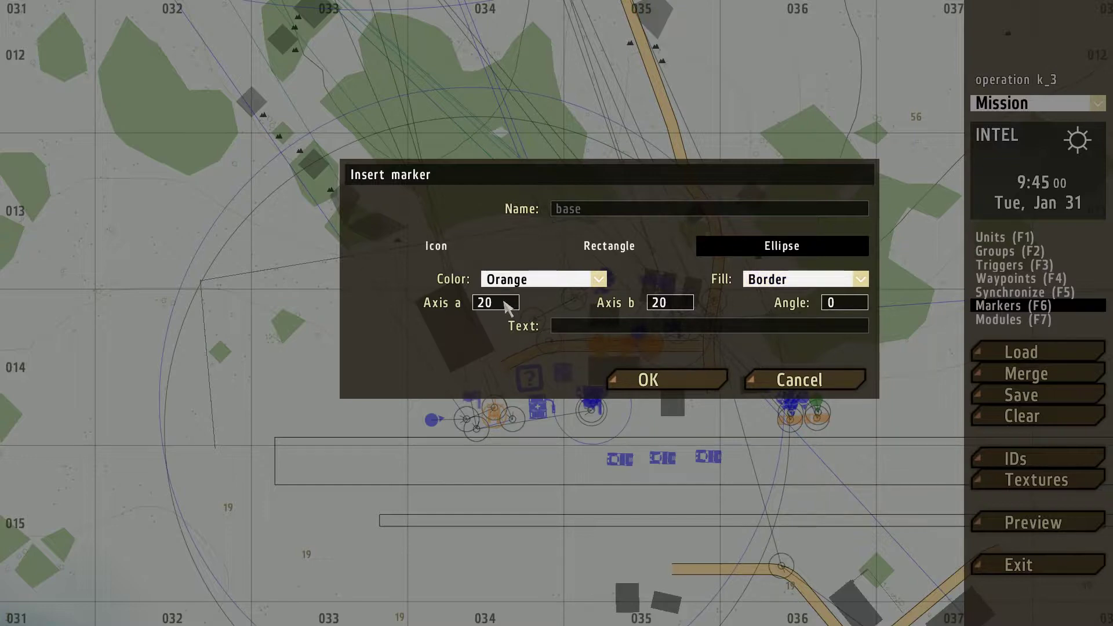
text(0)
click(666, 302)
text(0)
click(666, 379)
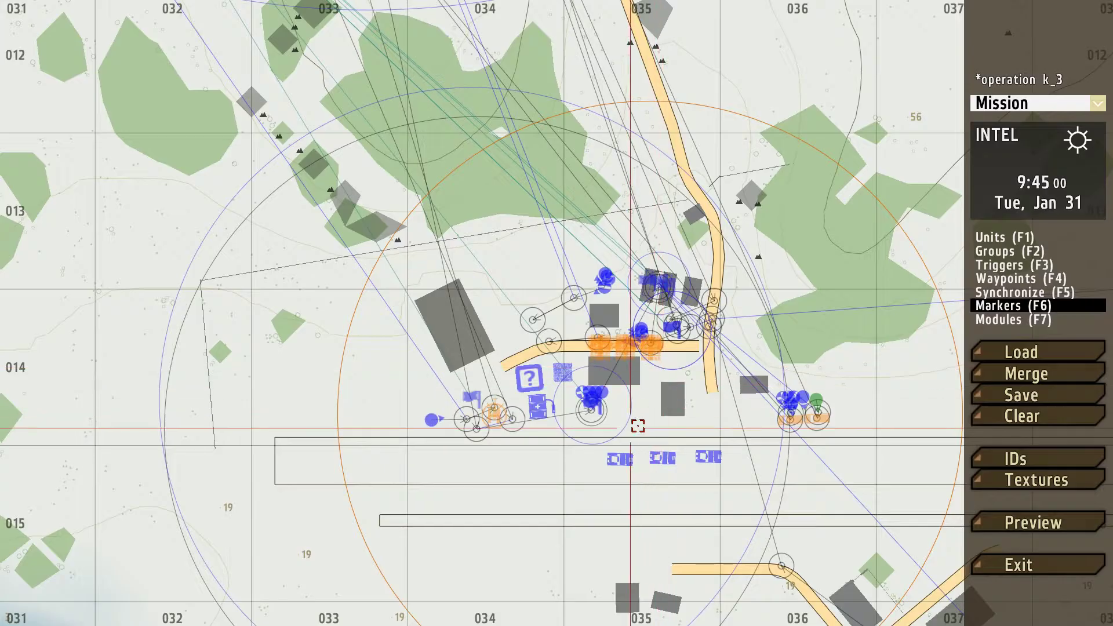
scroll(650, 424, down, 2)
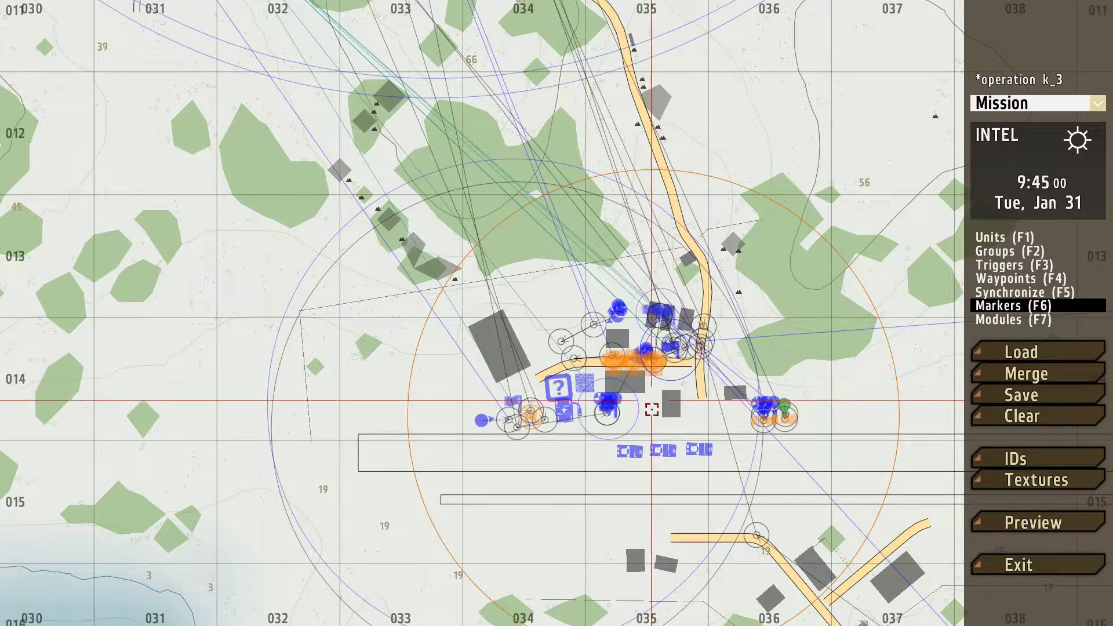
mouse_move(651, 409)
mouse_down()
mouse_move(539, 427)
mouse_move(576, 419)
mouse_up()
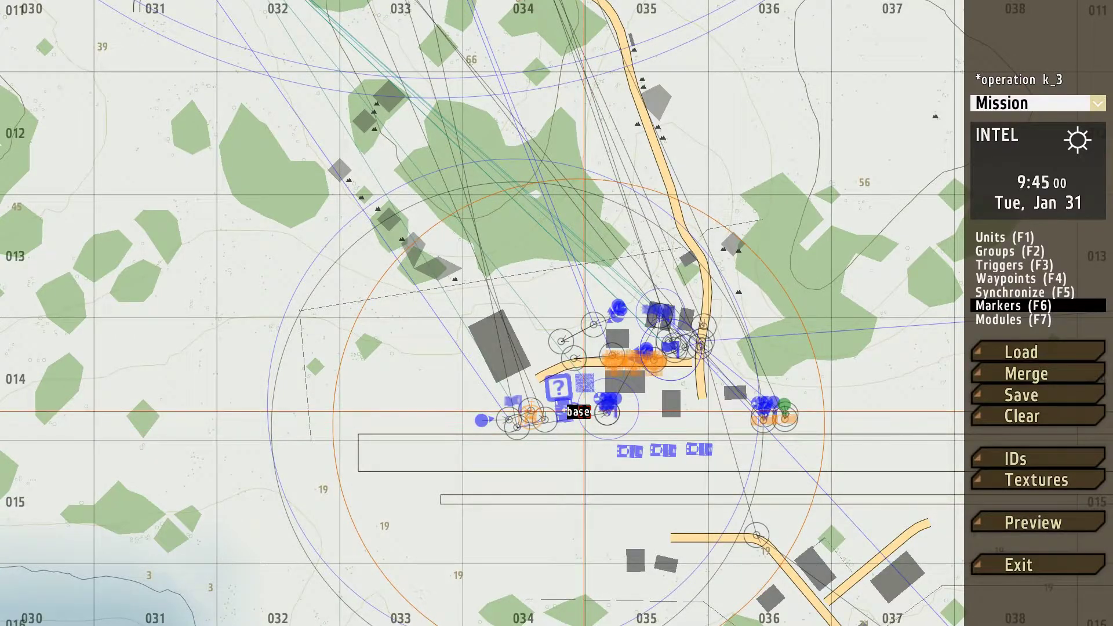
Change the base marker to an icon with Default color, both axes at 1 and the Flag (BLUFOR) icon.
double_click(583, 411)
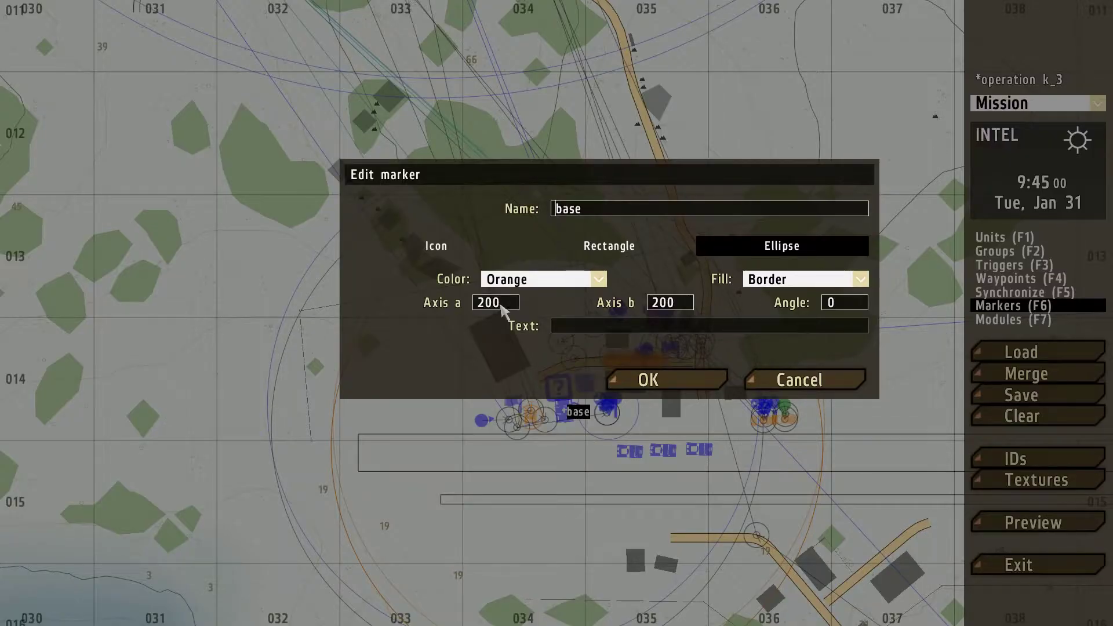
click(442, 250)
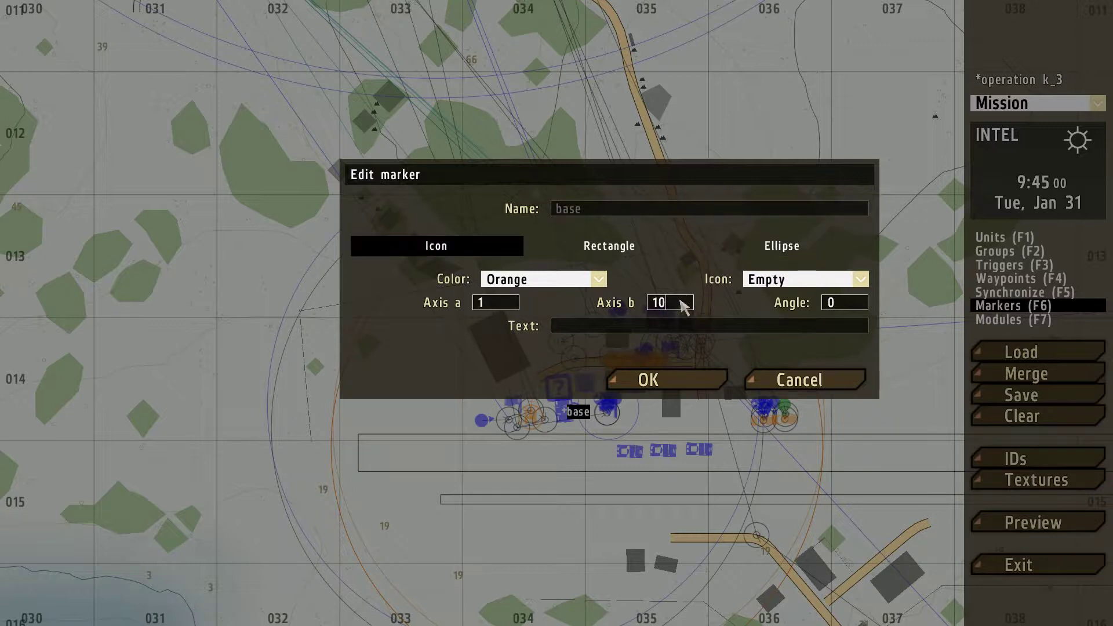
click(573, 281)
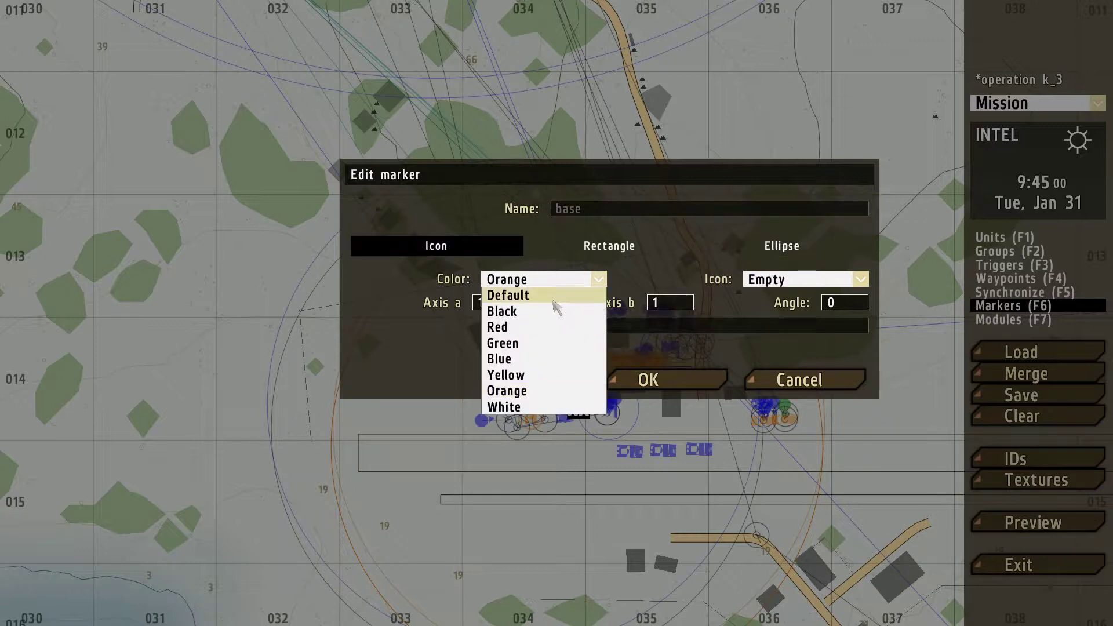
click(509, 296)
click(788, 279)
scroll(823, 348, down, 5)
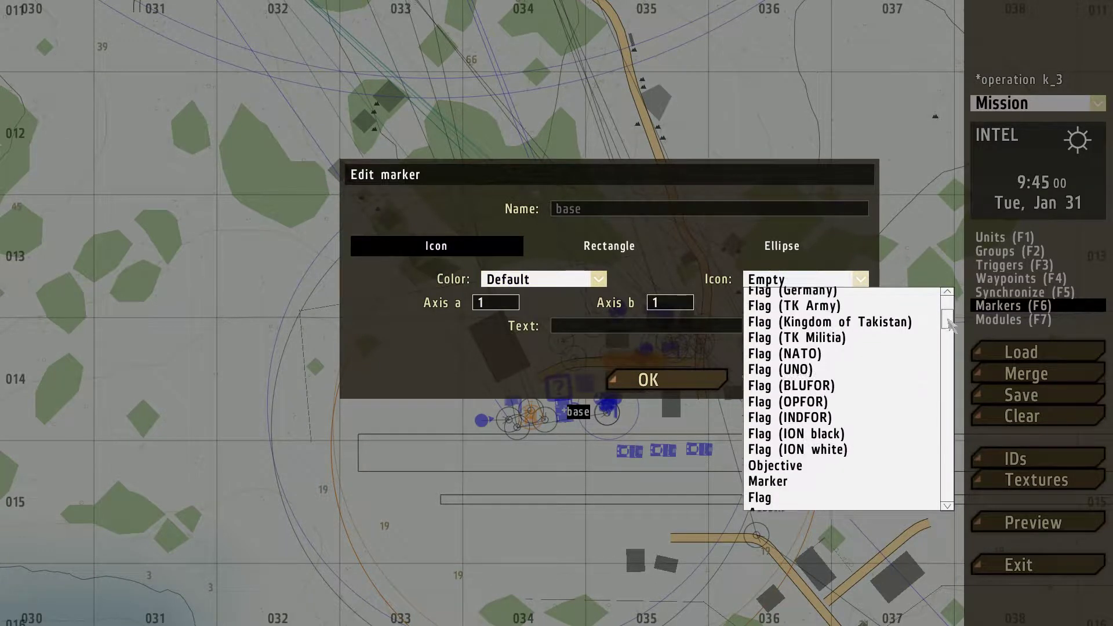
click(808, 361)
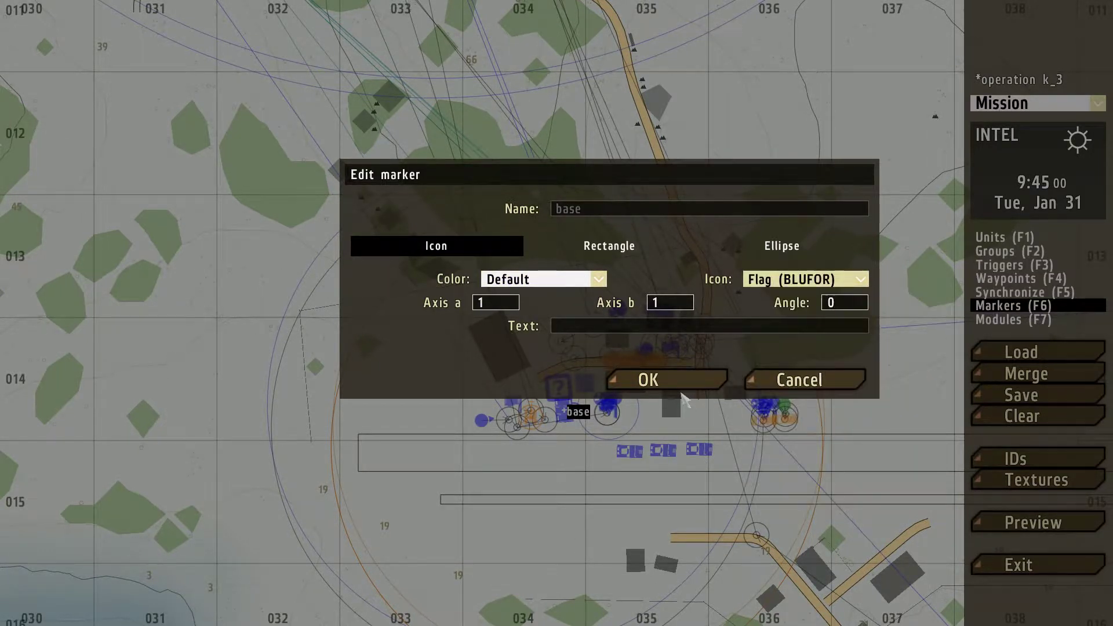
click(648, 380)
Move the base flag marker slightly northeast and set its text to Base Of Temporary Operations.
drag(578, 424, 600, 396)
double_click(601, 397)
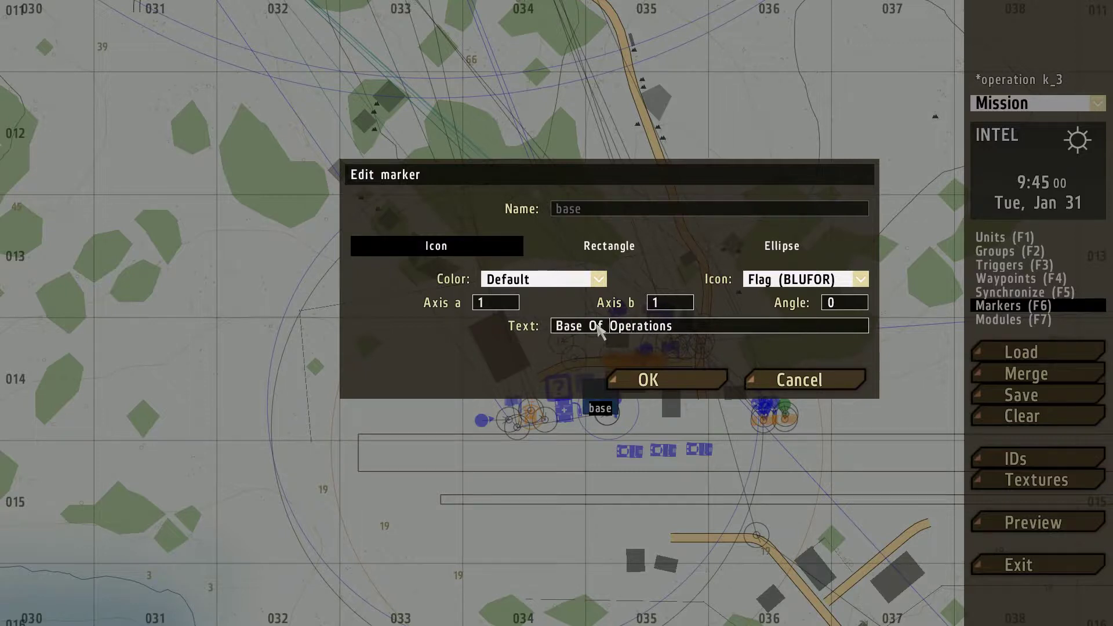
text(tem)
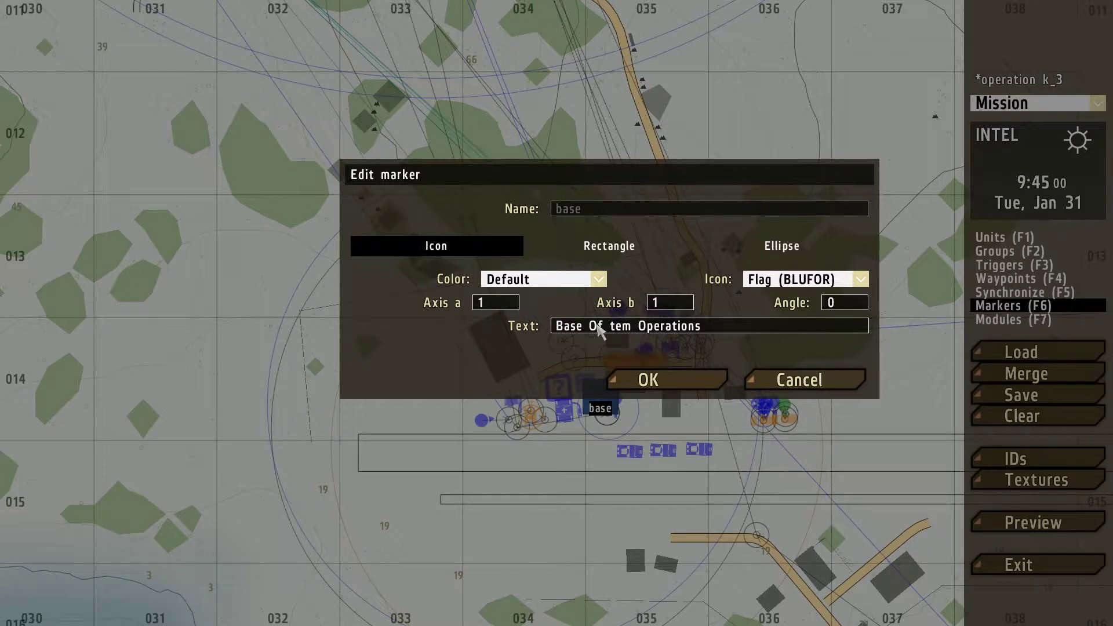
text(porary)
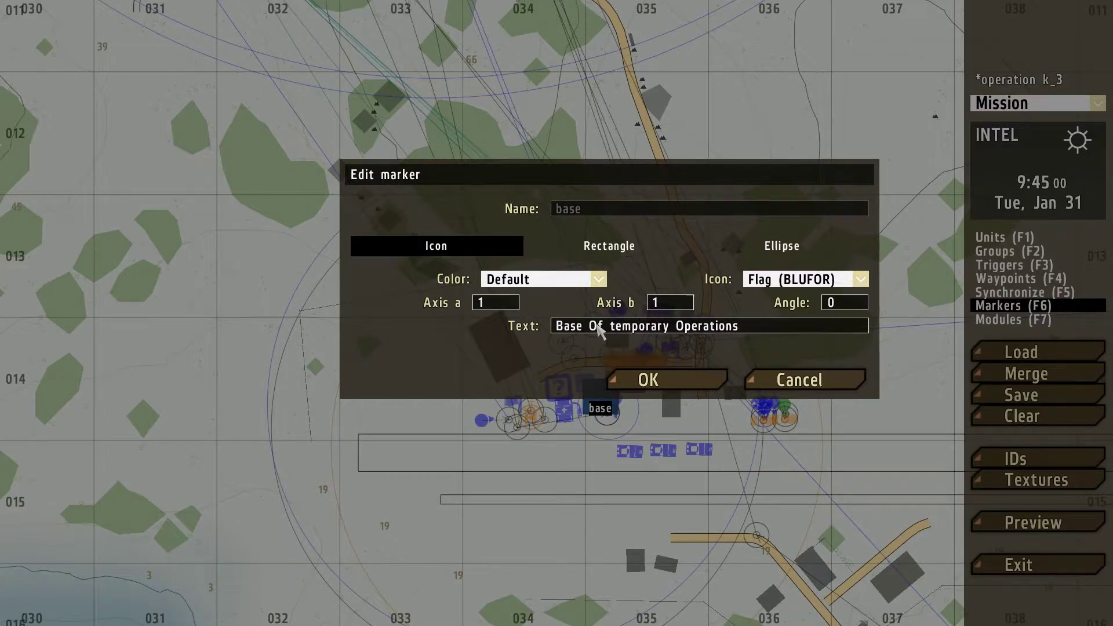
text(T)
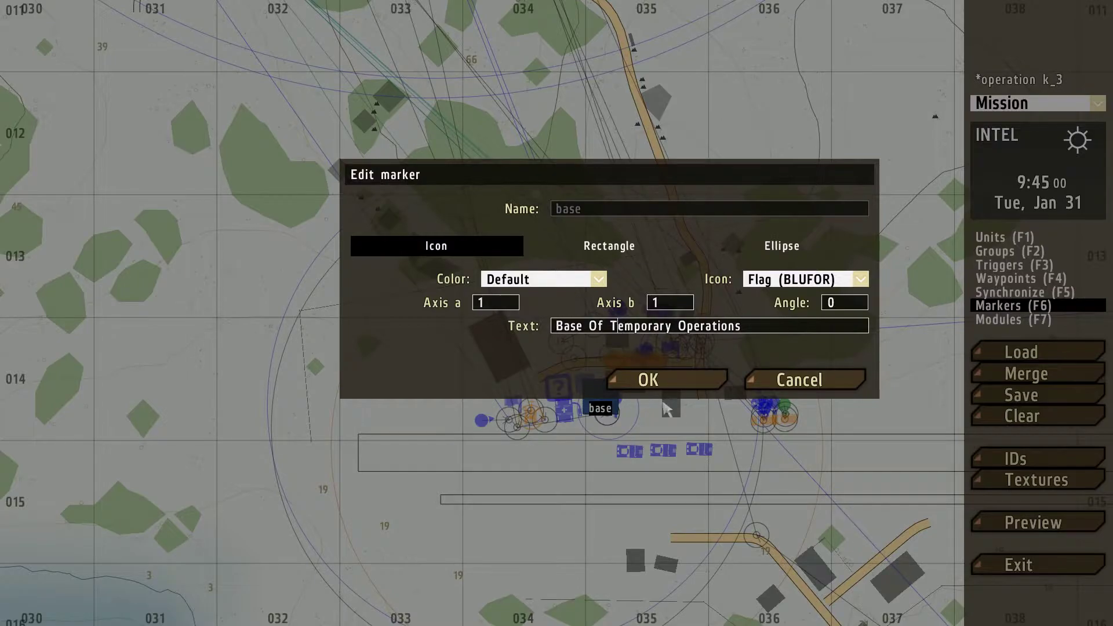
click(667, 383)
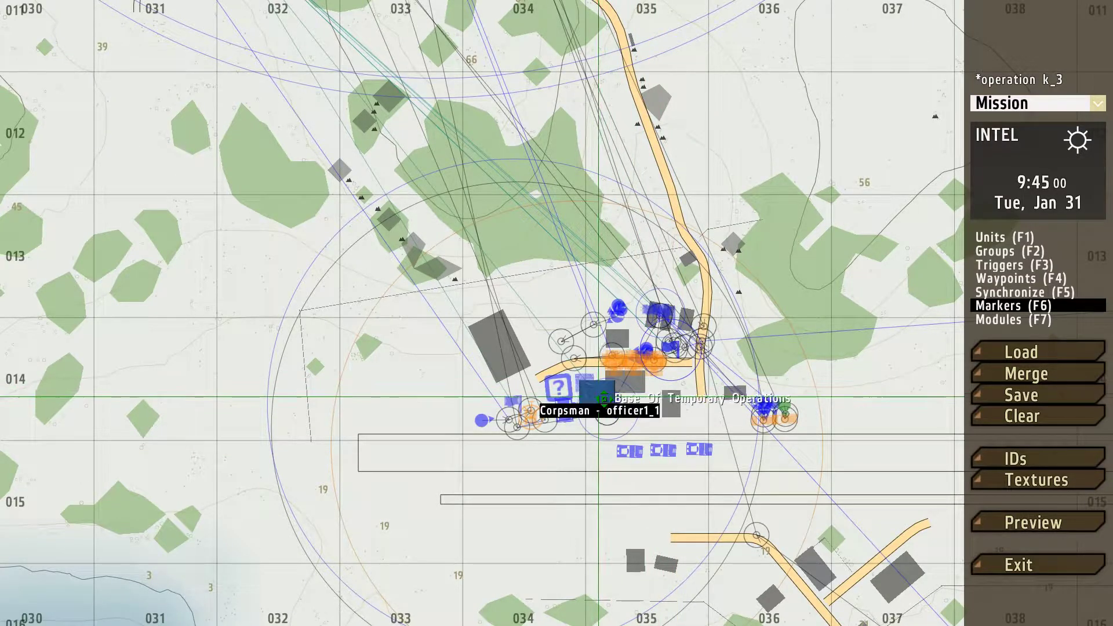
Copy the US Ordnance box bomb1 in Kamenyy and paste eight copies in a west-east row in the open field south of the town.
scroll(608, 403, down, 5)
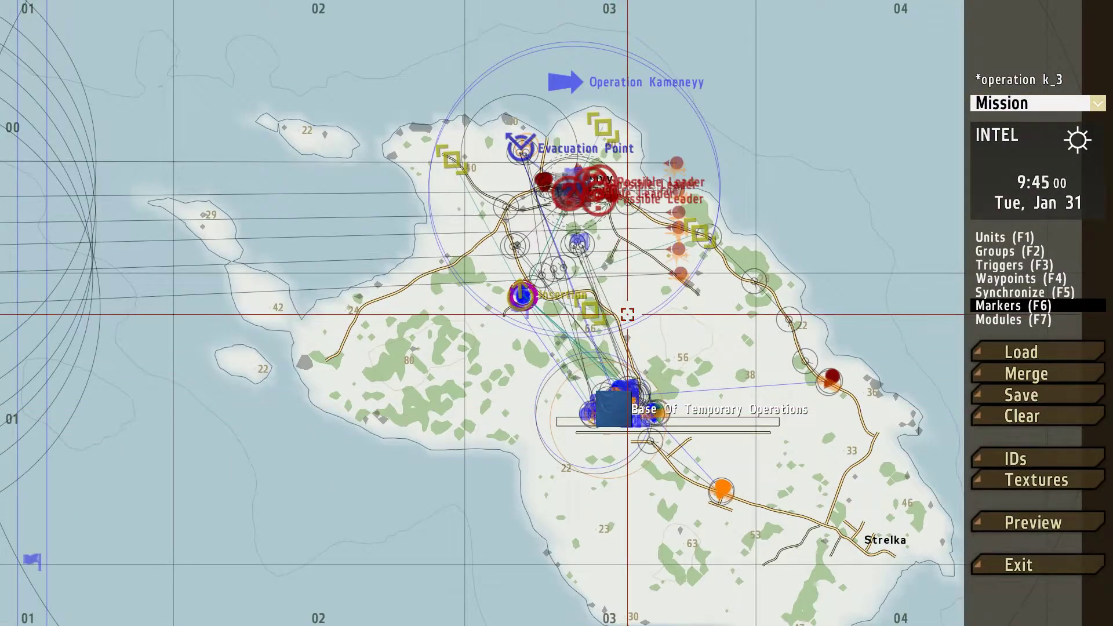
scroll(597, 186, up, 6)
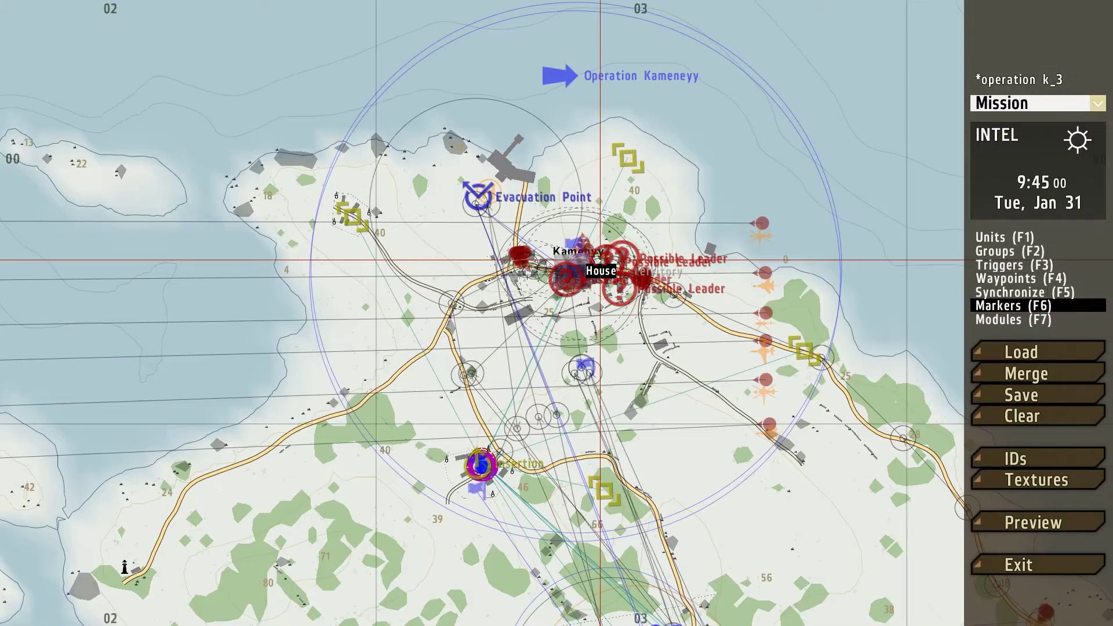
key(F1)
scroll(545, 241, up, 3)
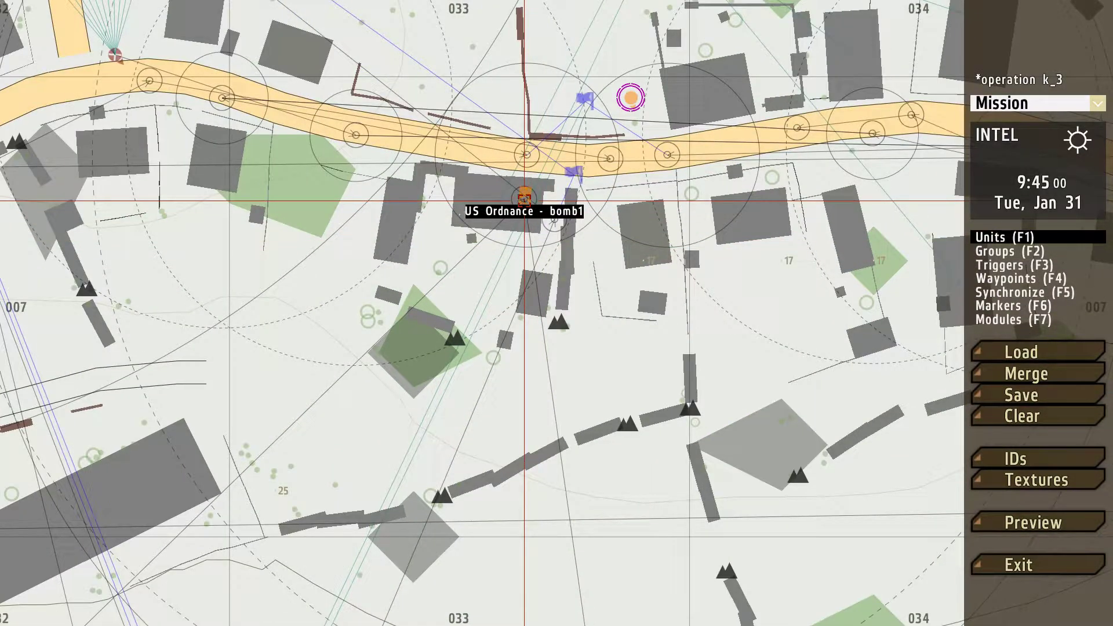
scroll(575, 403, down, 2)
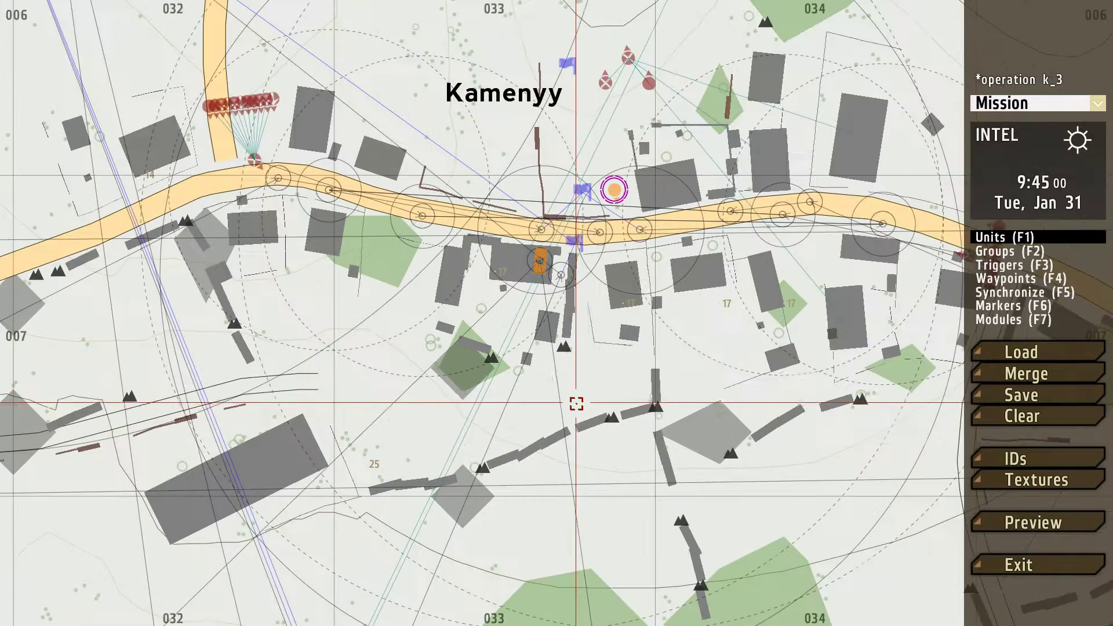
mouse_move(616, 462)
right_down()
mouse_move(604, 388)
mouse_move(609, 462)
right_up()
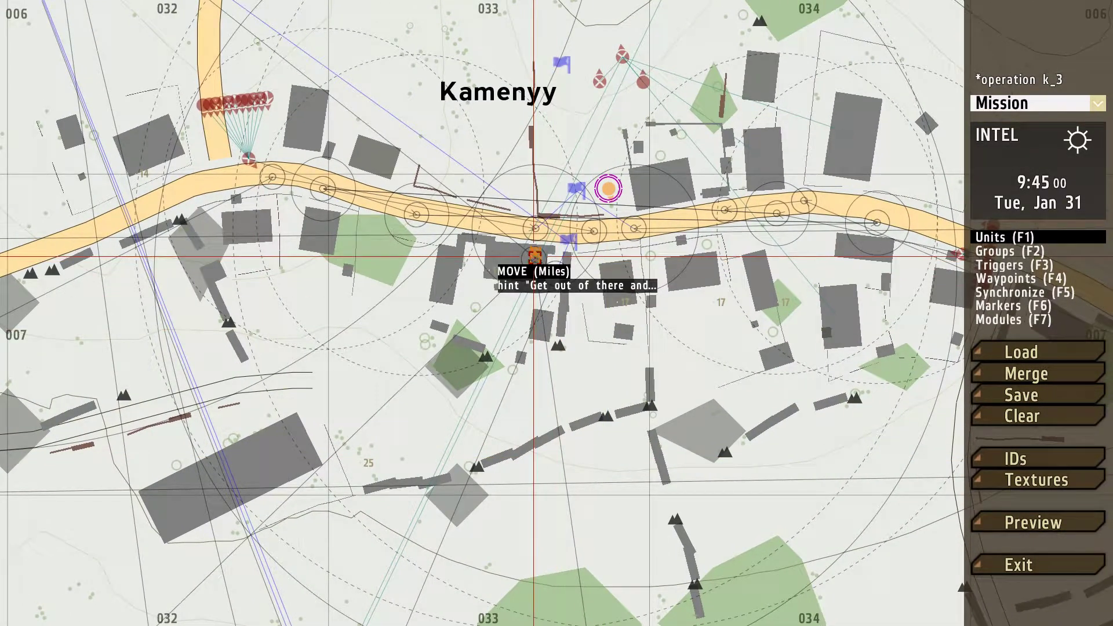
scroll(628, 464, down, 3)
drag(534, 258, 619, 315)
scroll(606, 322, up, 3)
key(ctrl+v)
key(ctrl+v)
key(ctrl+v)
key(ctrl+v)
key(ctrl+v)
key(ctrl+v)
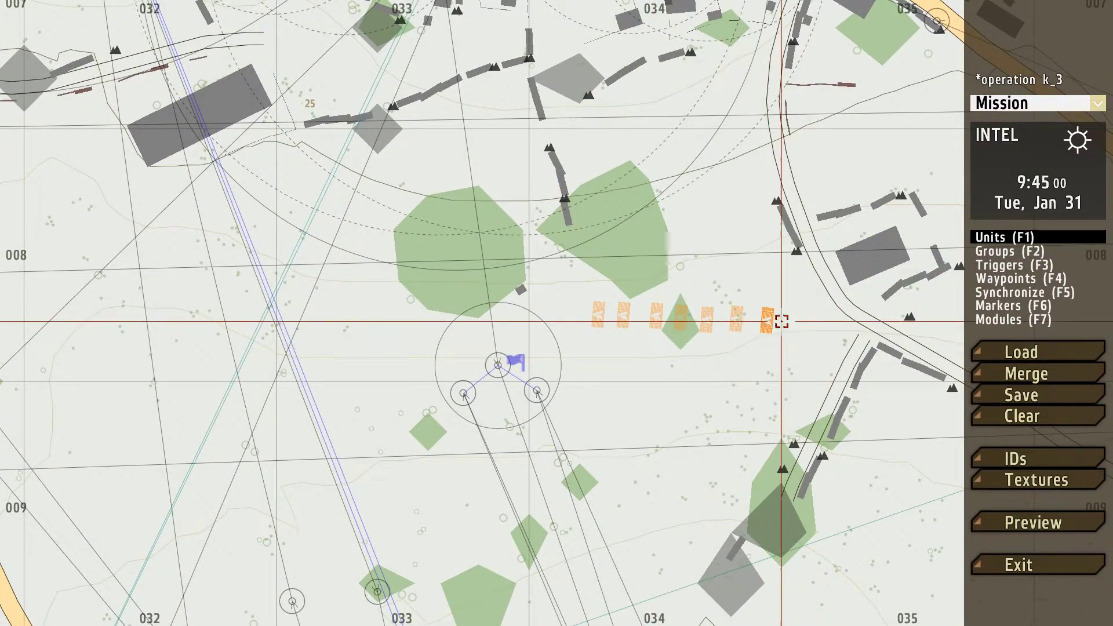
key(ctrl+v)
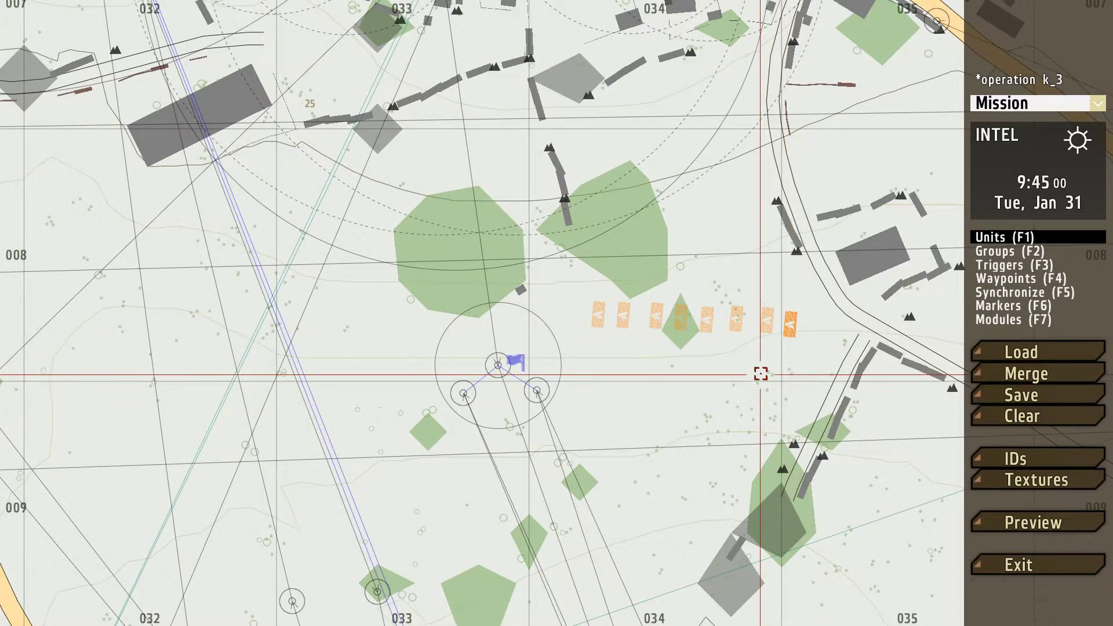
Start a new trigger just east of triggerbomb and enter the condition "this and tiggeractivated triggerbomb ;".
right_drag(789, 324, 840, 281)
click(1007, 265)
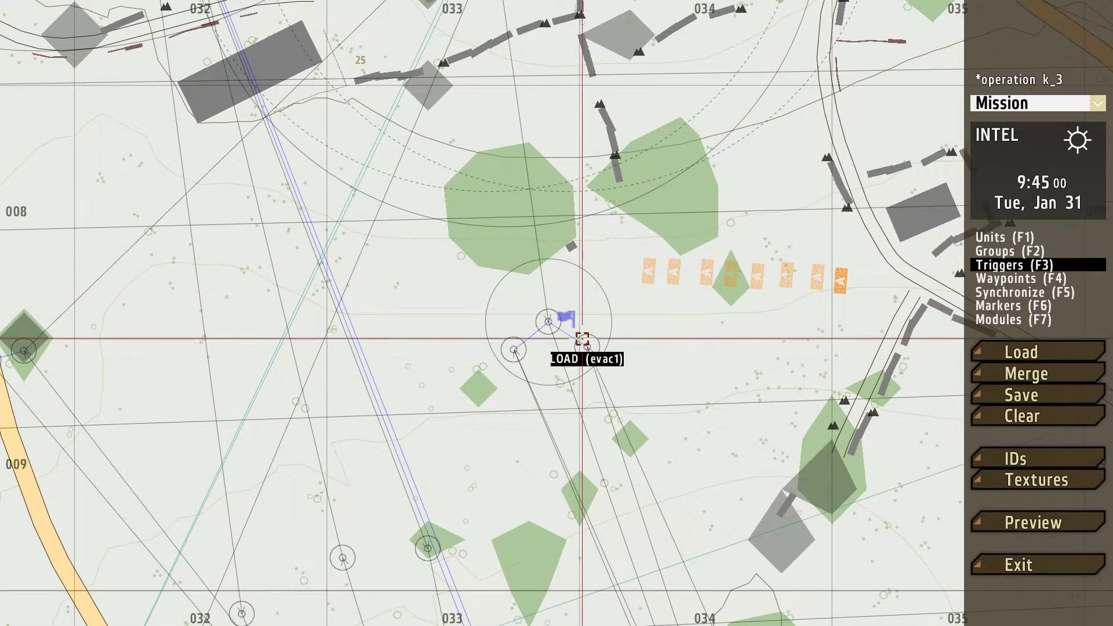
scroll(570, 341, up, 3)
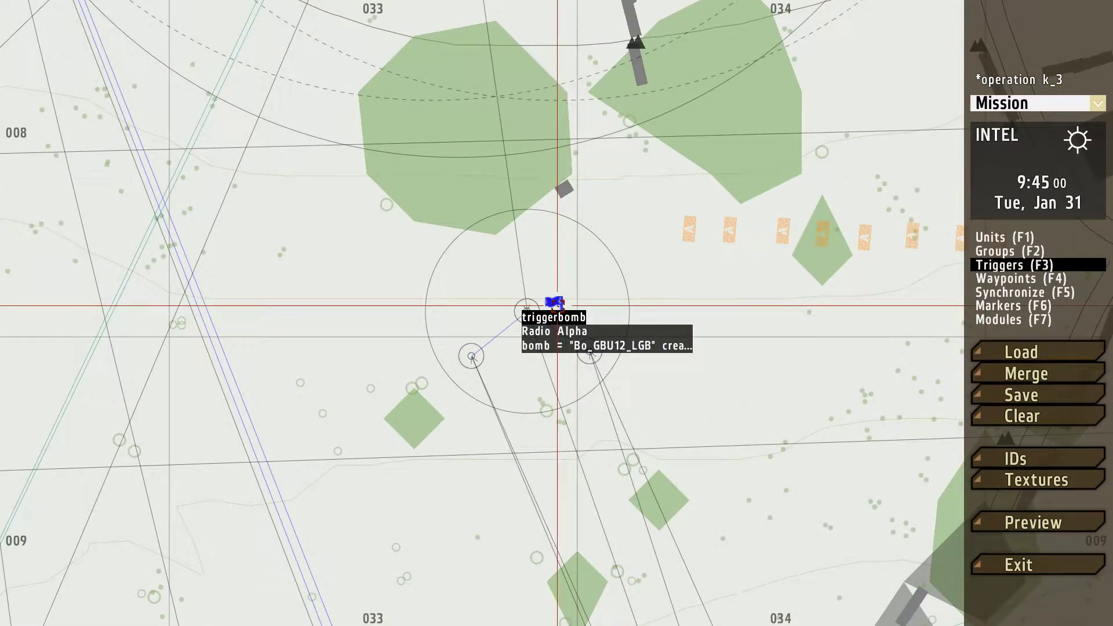
double_click(592, 302)
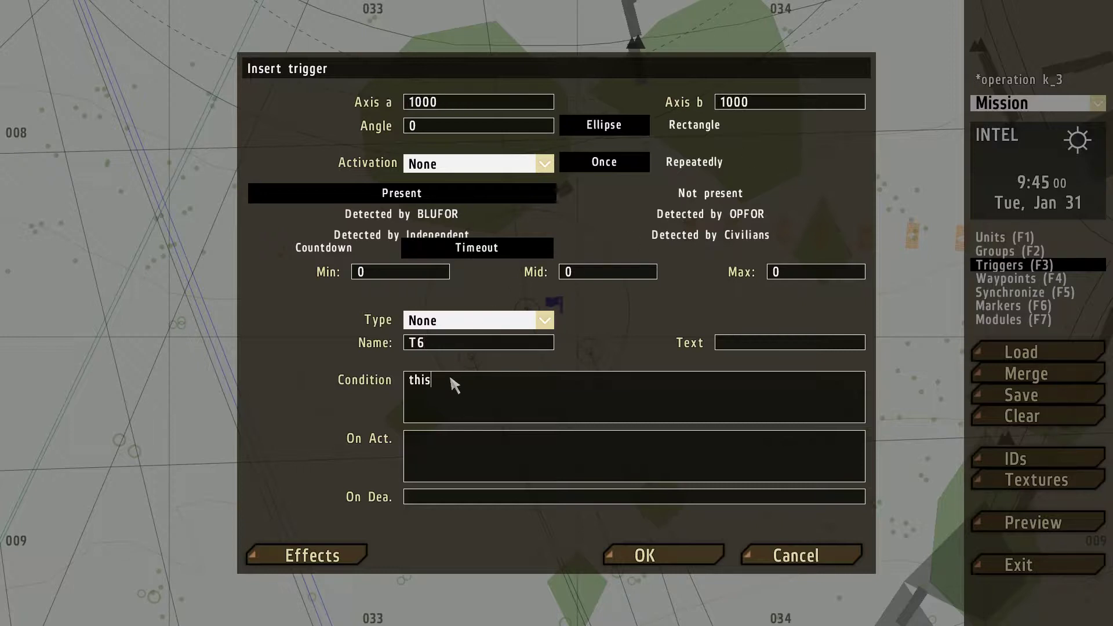
text(tiggeractivated triggerbomb ;)
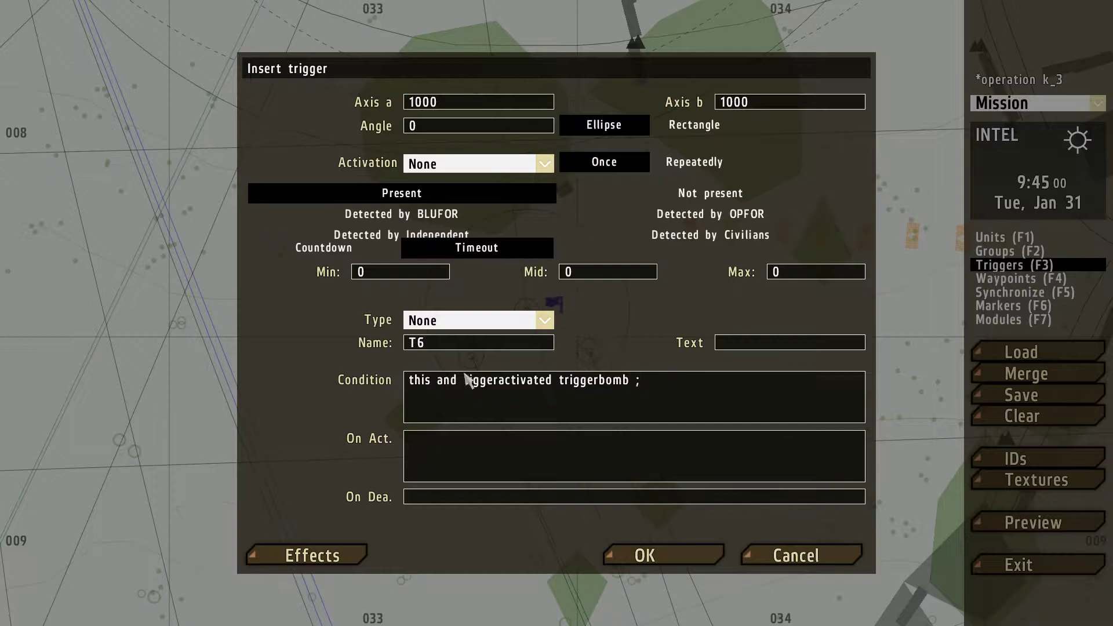
click(472, 379)
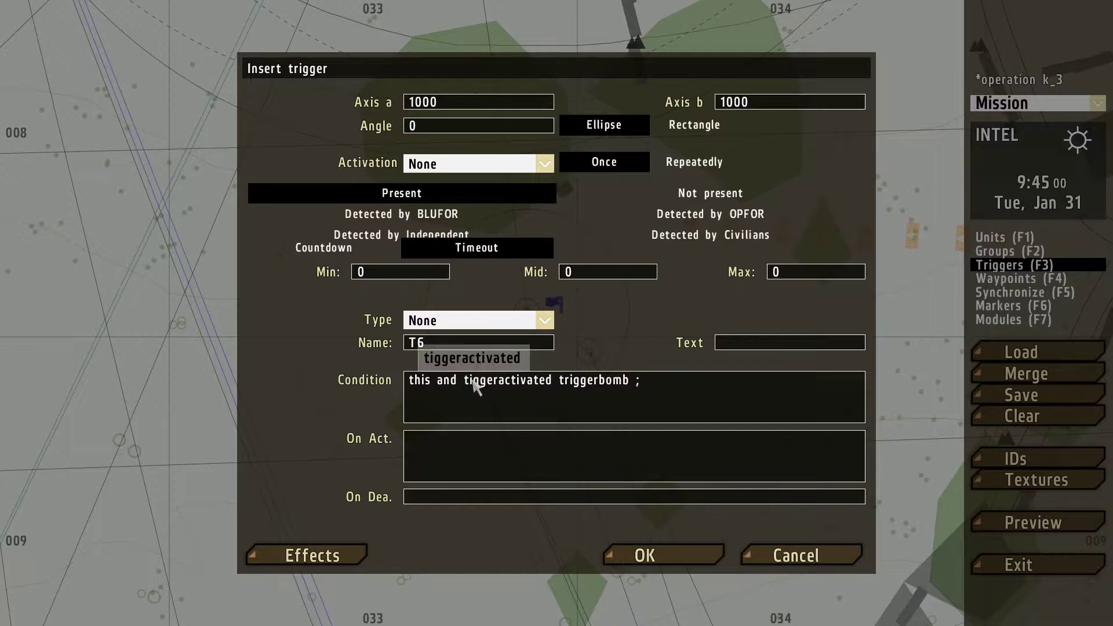
Correct the T6 trigger's condition to "this and triggeractivated triggerbomb ;", set its minimum, middle and maximum timeout to 3, and insert it.
text(r)
key(BackSpace)
key(BackSpace)
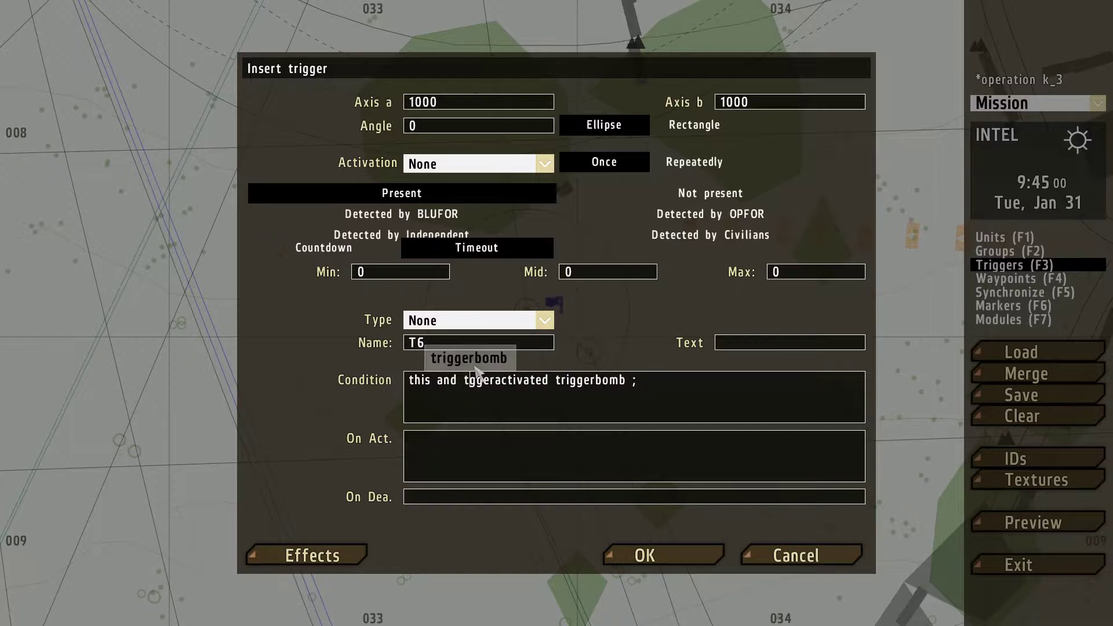
text(ri)
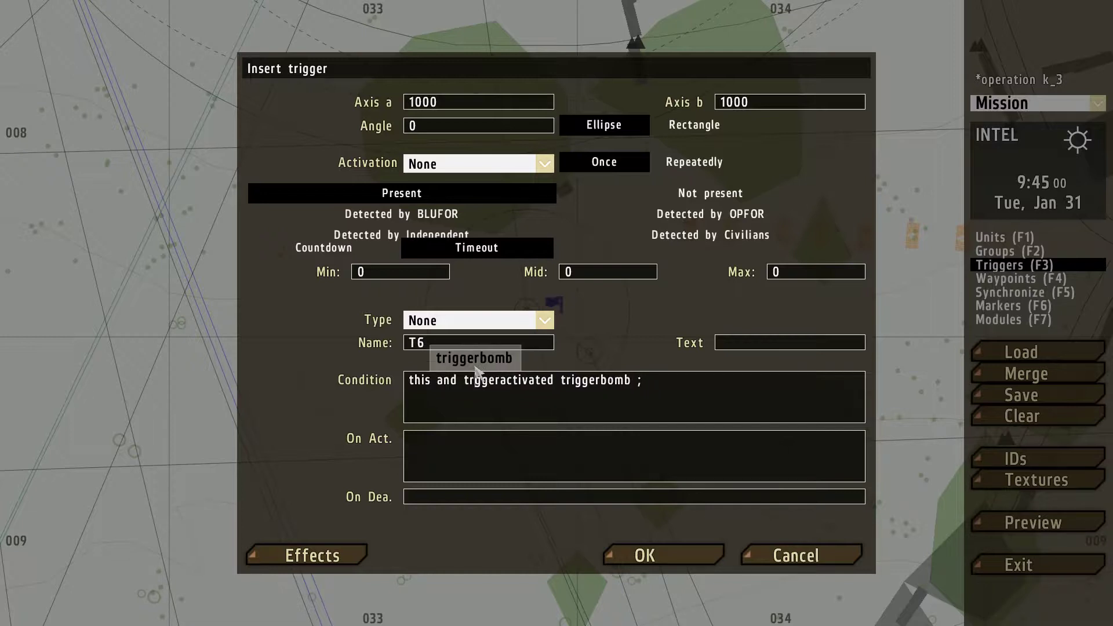
click(406, 275)
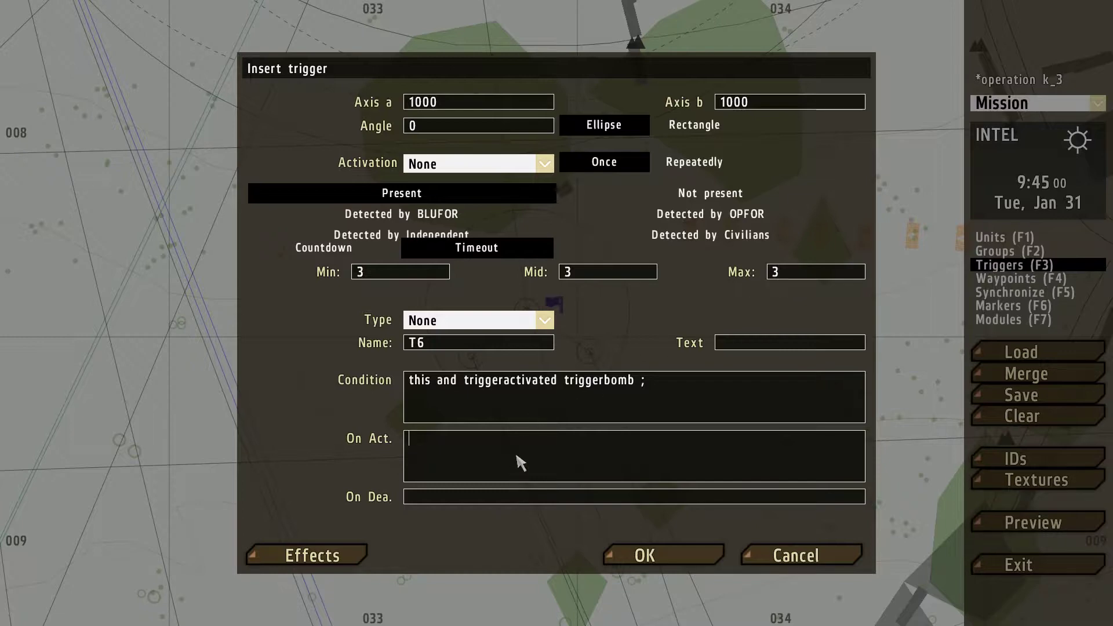
click(671, 555)
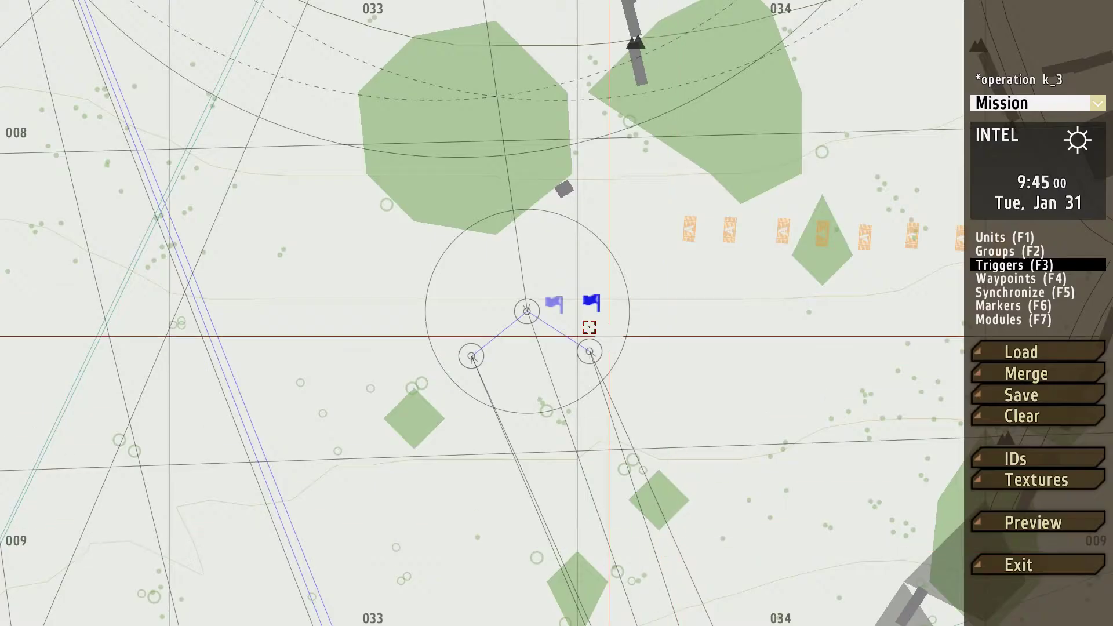
Copy the bomb-creation statement from the triggerbomb trigger's activation code into T6's activation code, targeting bomb1_1.
double_click(551, 306)
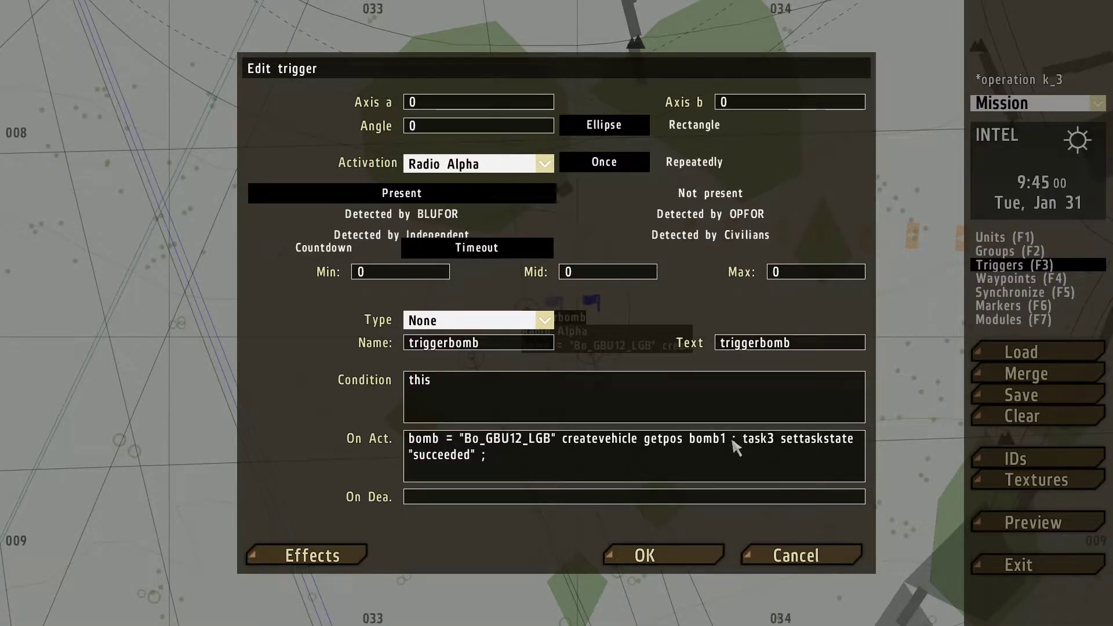
drag(736, 442, 435, 440)
key(ctrl+c)
click(645, 556)
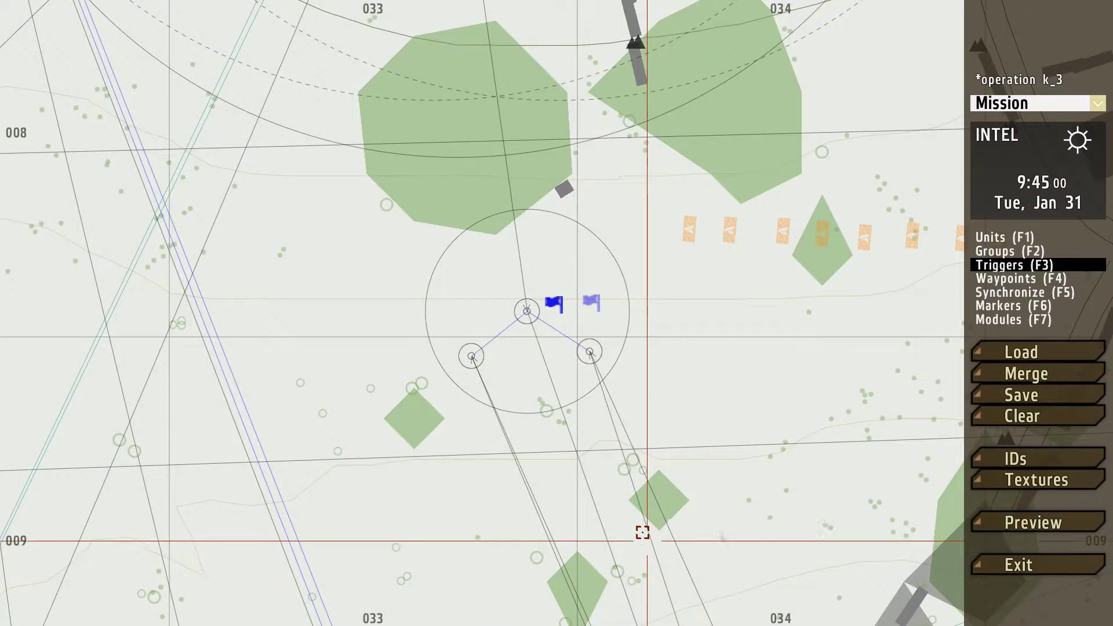
double_click(591, 306)
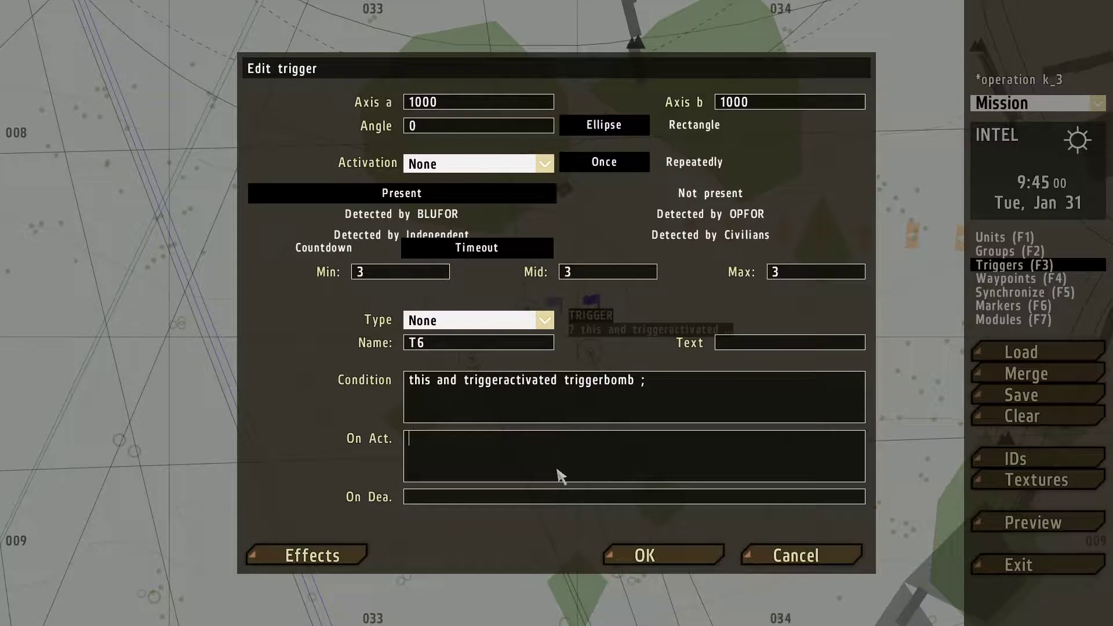
key(ctrl+v)
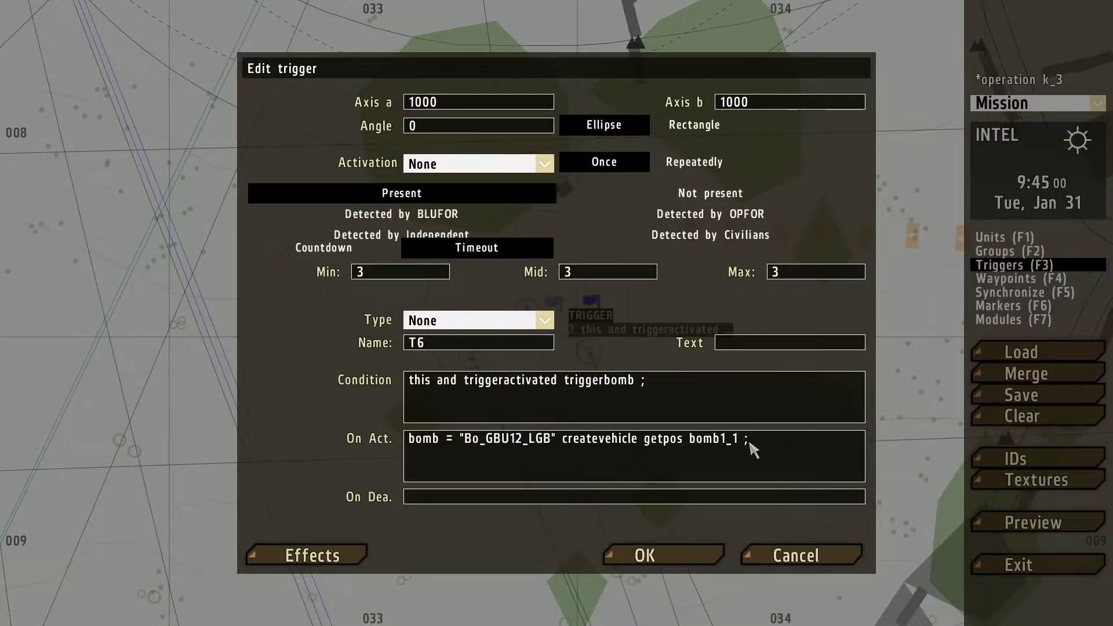
Duplicate the bomb1_1 creation statement seven times in T6's activation code, pointing the last copy at bomb1_8.
drag(752, 449, 261, 445)
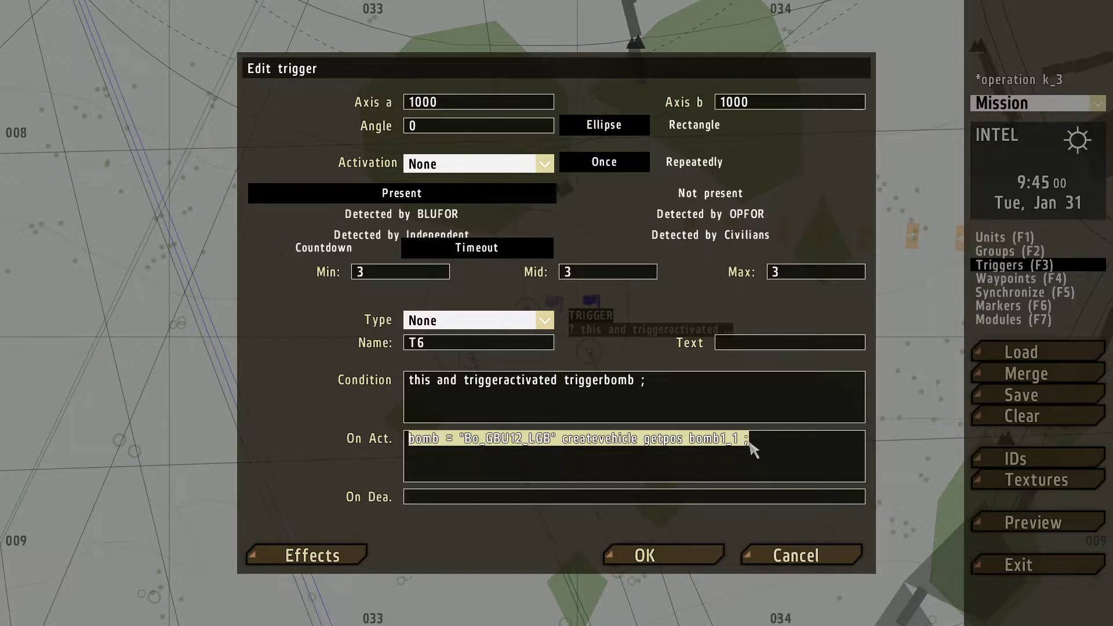
click(759, 451)
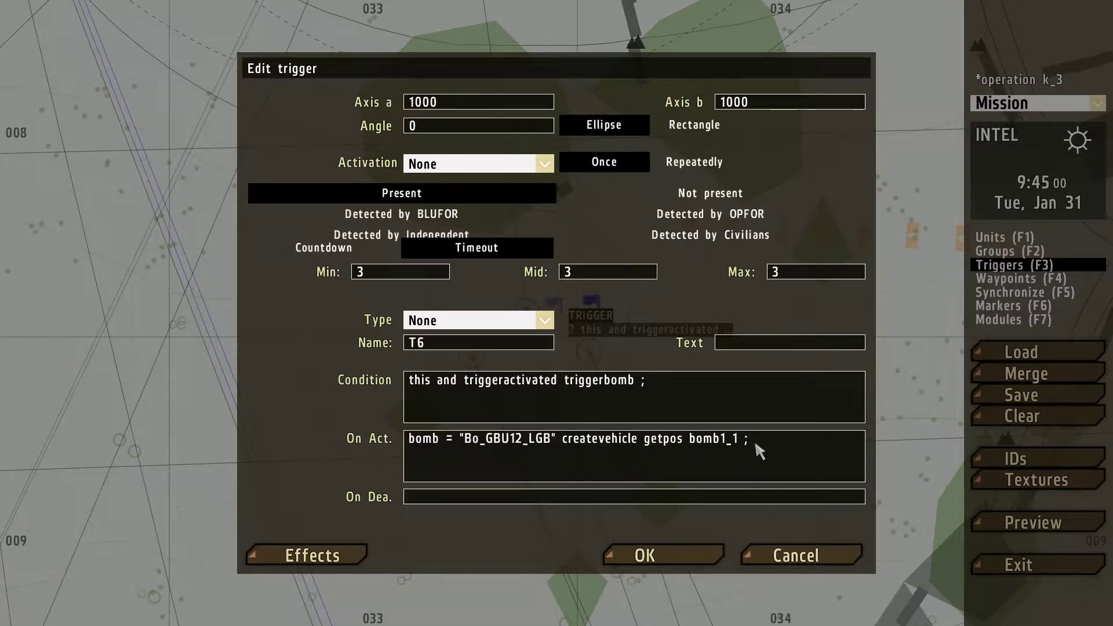
key(ctrl+v)
key(ctrl+v)
key(ctrl+v)
key(ctrl+v)
key(ctrl+v)
key(ctrl+v)
key(ctrl+v)
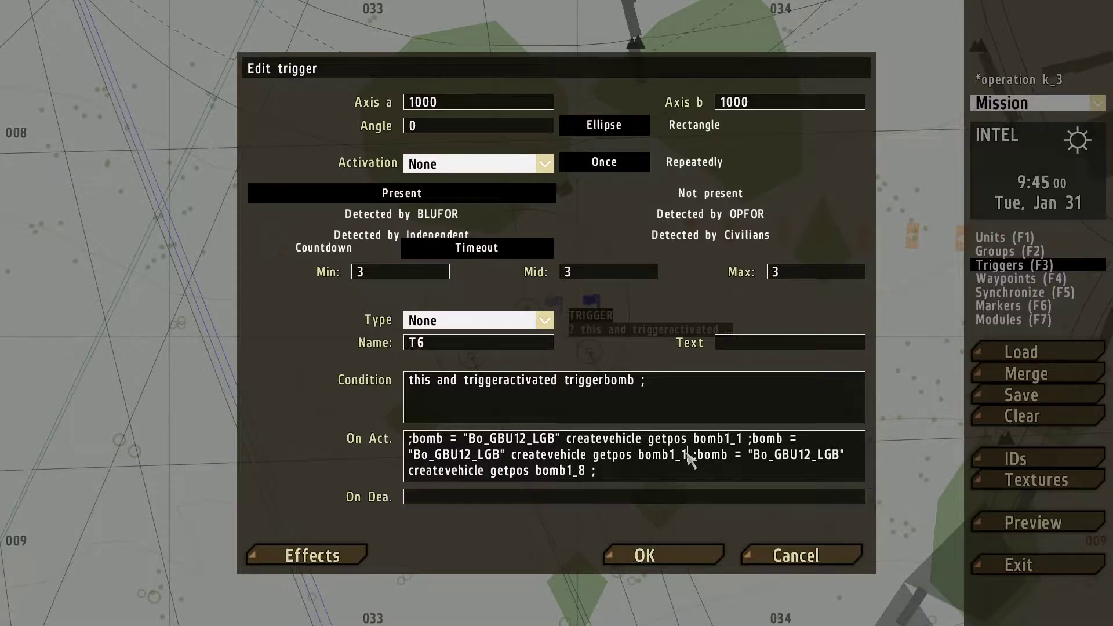
Renumber the remaining duplicated statements in T6's activation code so they target bomb1_2 through bomb1_7.
key(BackSpace)
text(7)
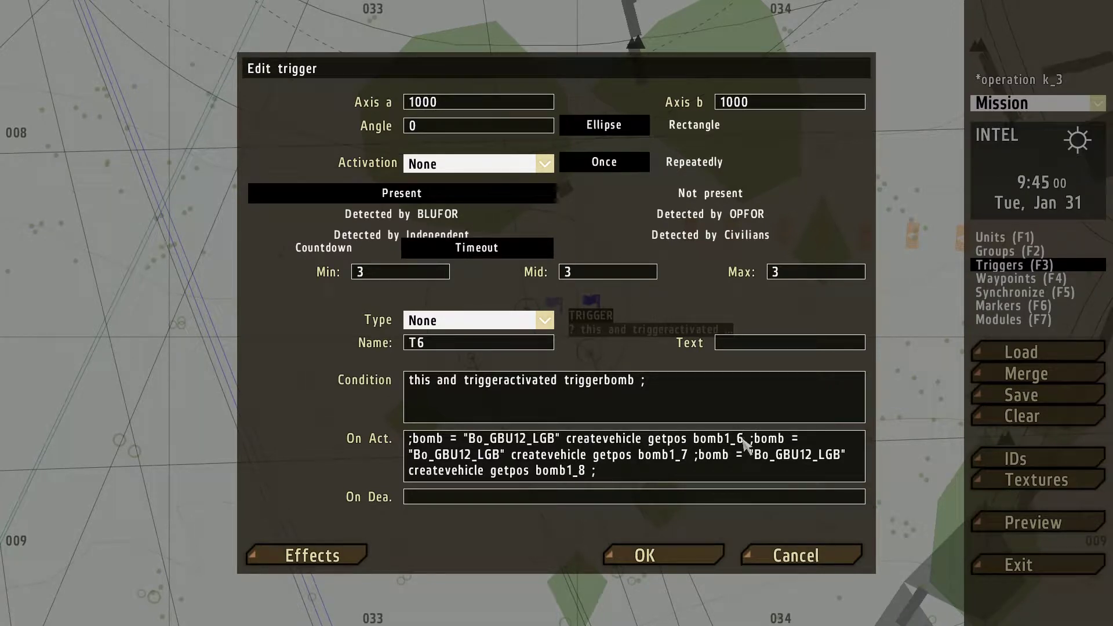
key(Up)
key(Up)
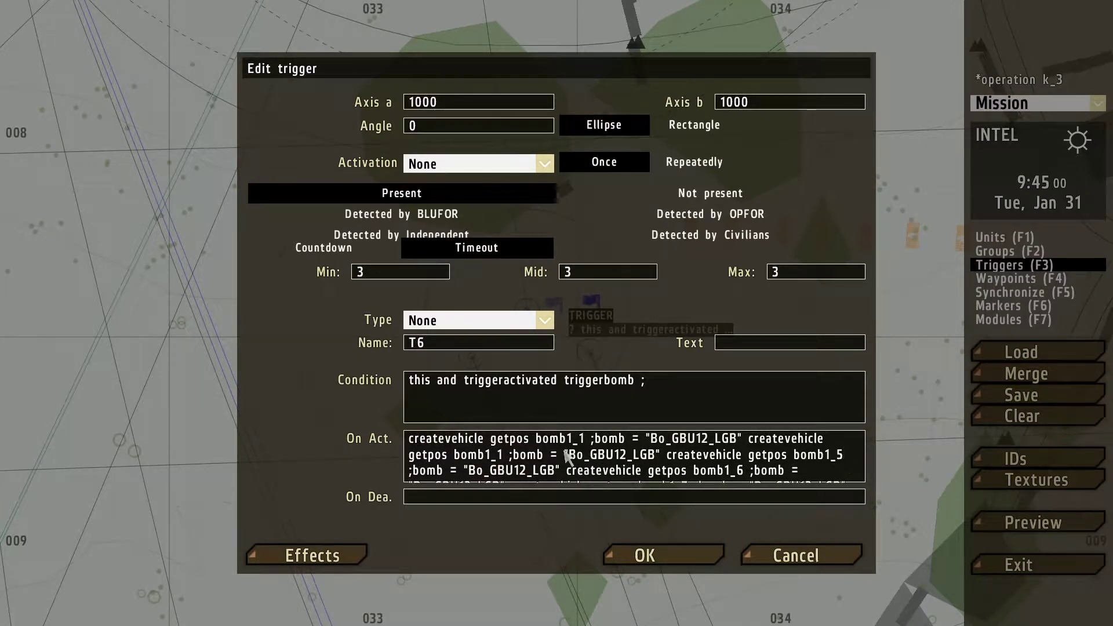
key(BackSpace)
text(4)
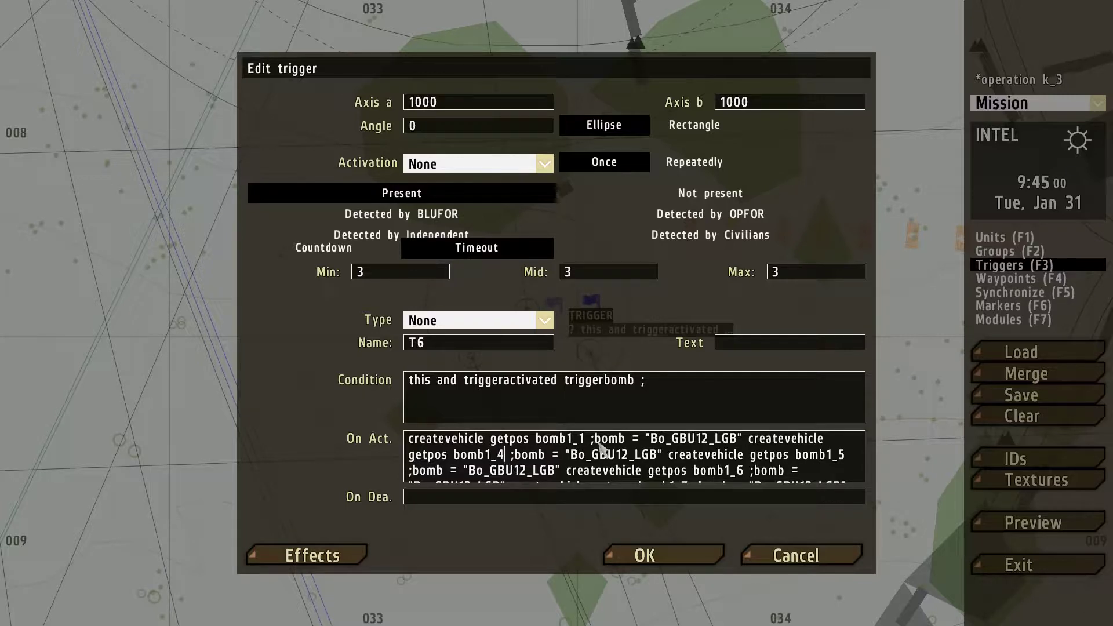
key(Up)
key(Up)
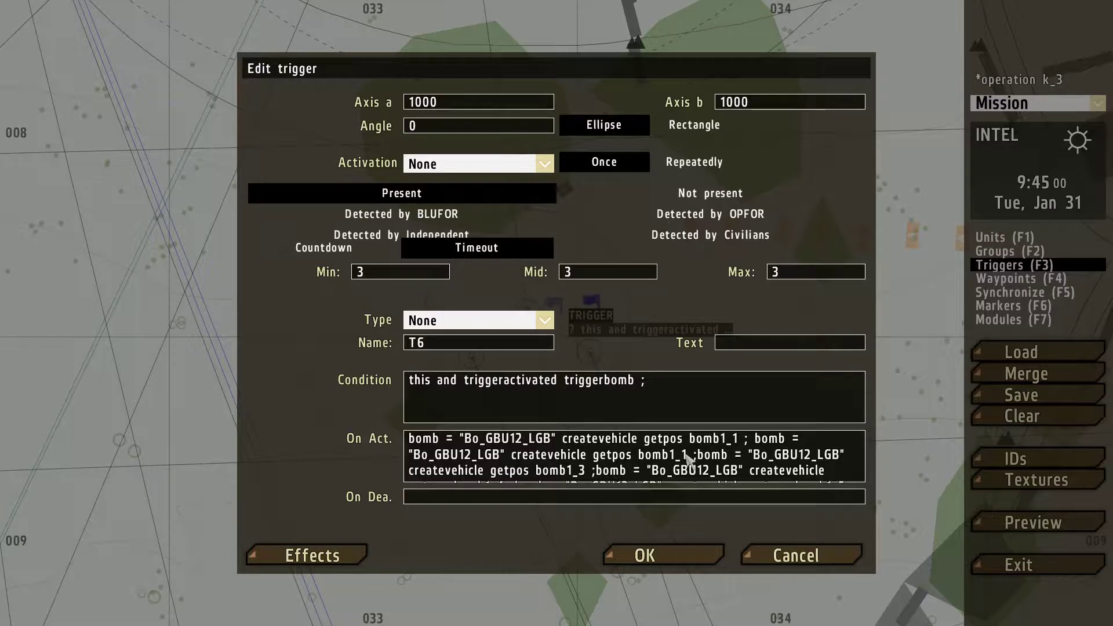
key(BackSpace)
text(2)
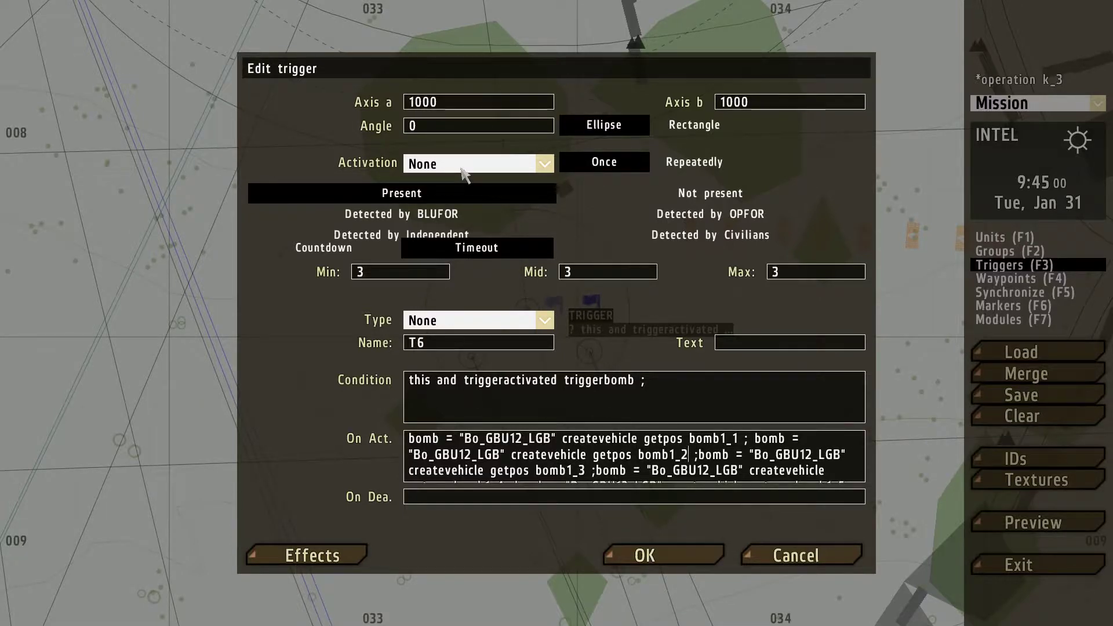
Set the T6 trigger's activation to BLUFOR and apply the trigger changes.
click(462, 168)
click(464, 212)
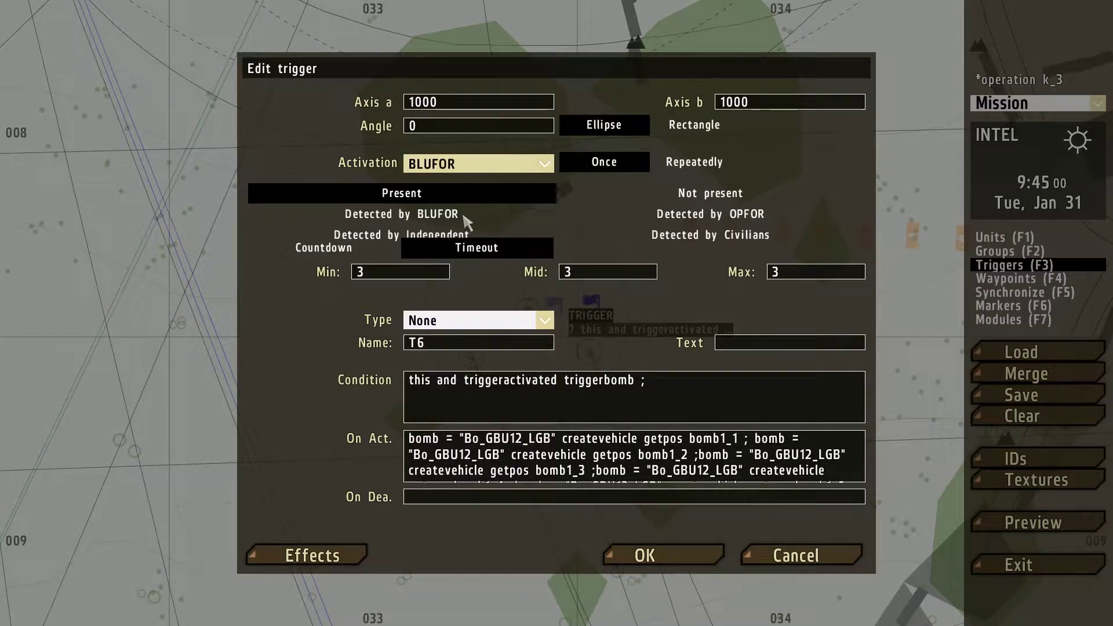
click(641, 554)
Set the anonymous sound effect of the triggerbomb trigger to Code (Bad) and save the trigger.
scroll(614, 390, up, 5)
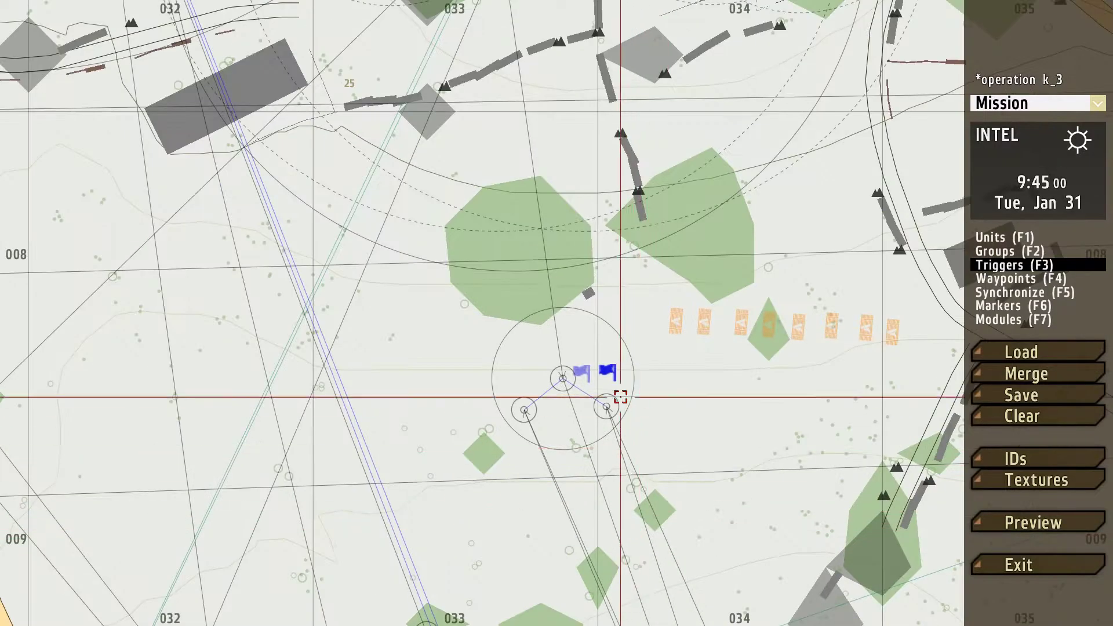
scroll(624, 392, down, 4)
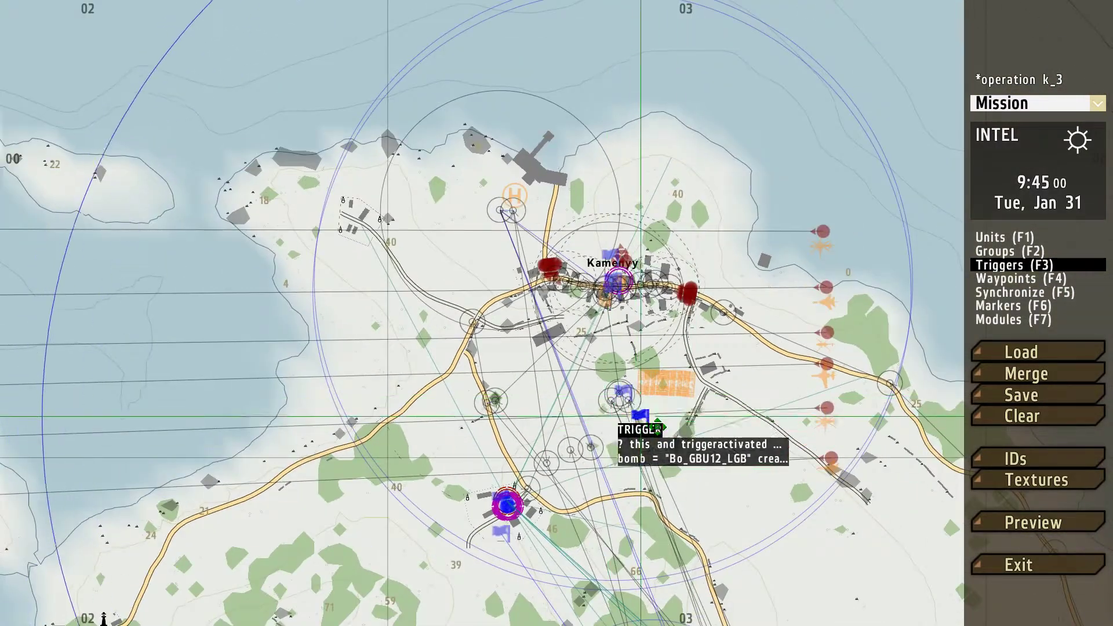
scroll(634, 406, up, 4)
scroll(652, 427, up, 2)
scroll(567, 317, up, 3)
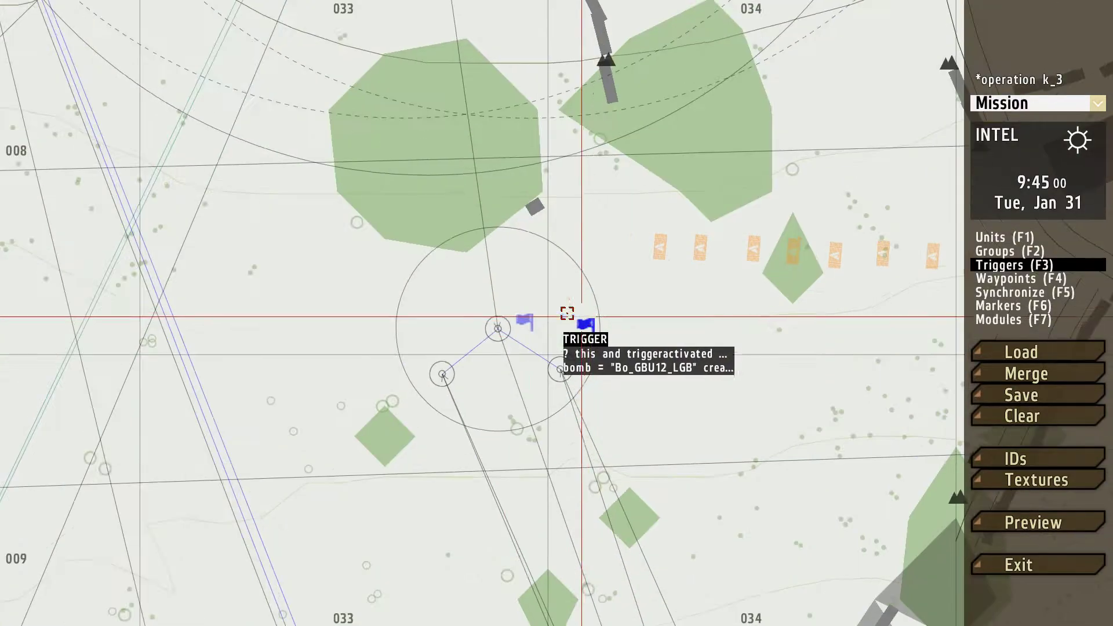
double_click(525, 317)
click(307, 554)
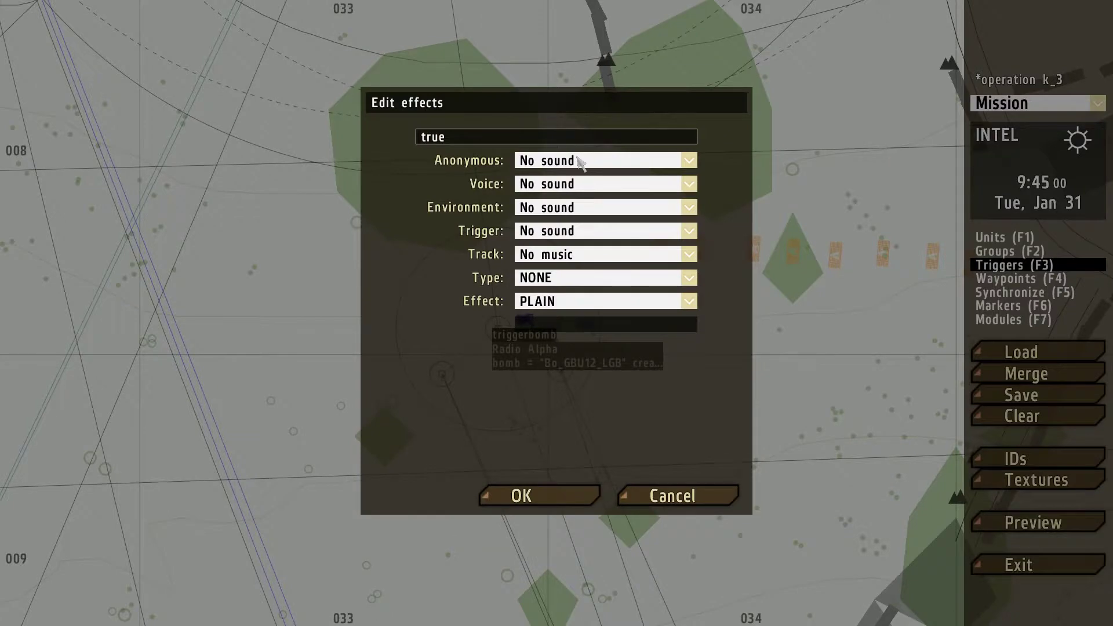
click(580, 161)
drag(796, 177, 807, 294)
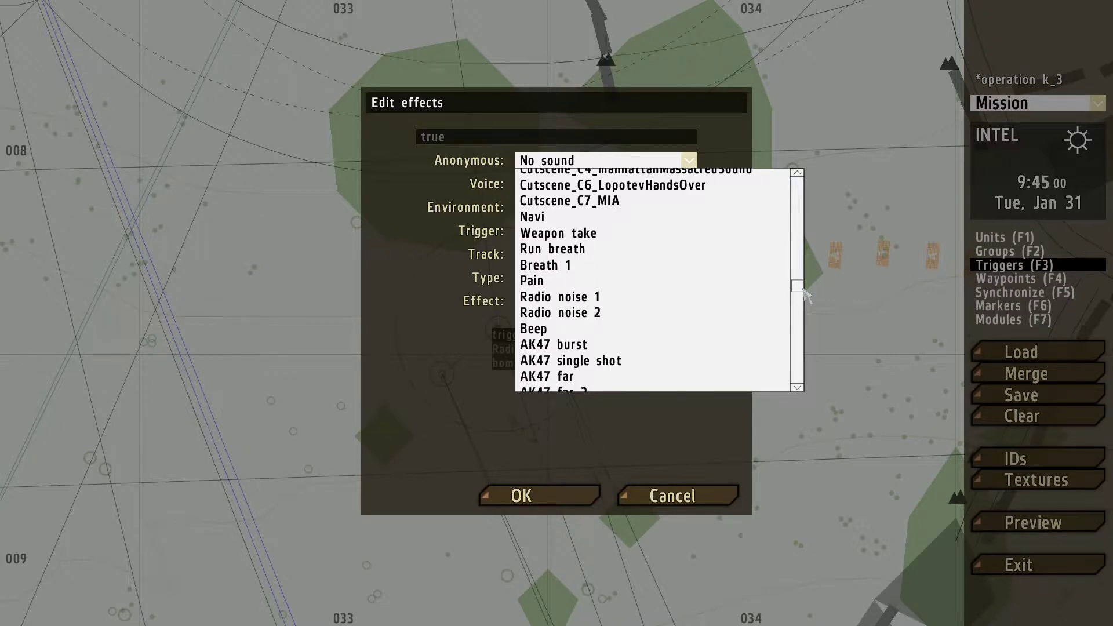
drag(806, 295, 809, 315)
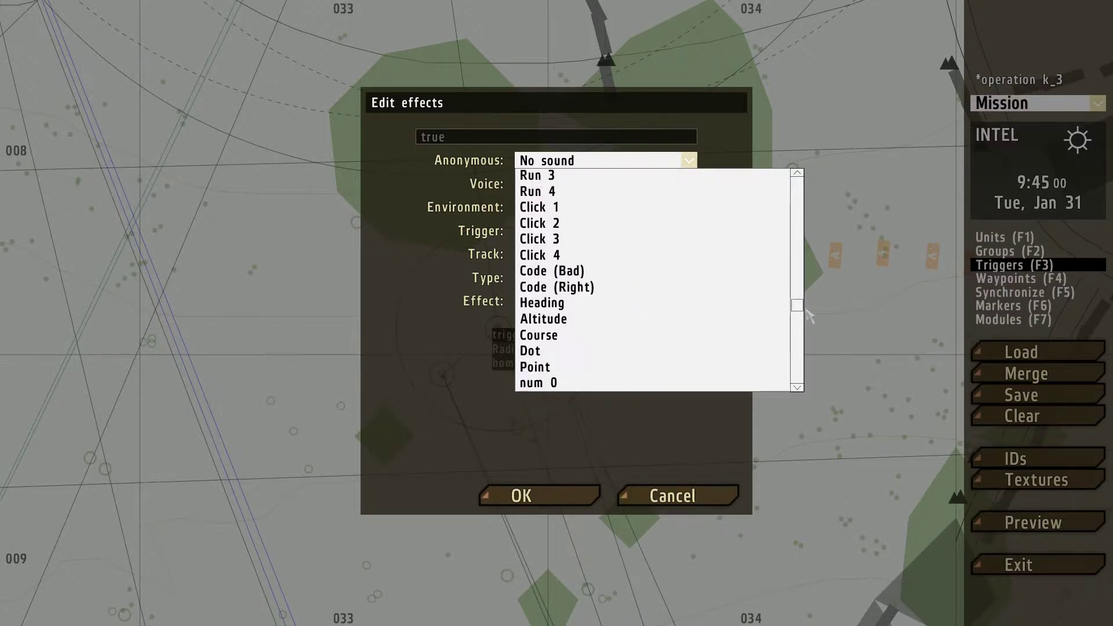
click(582, 273)
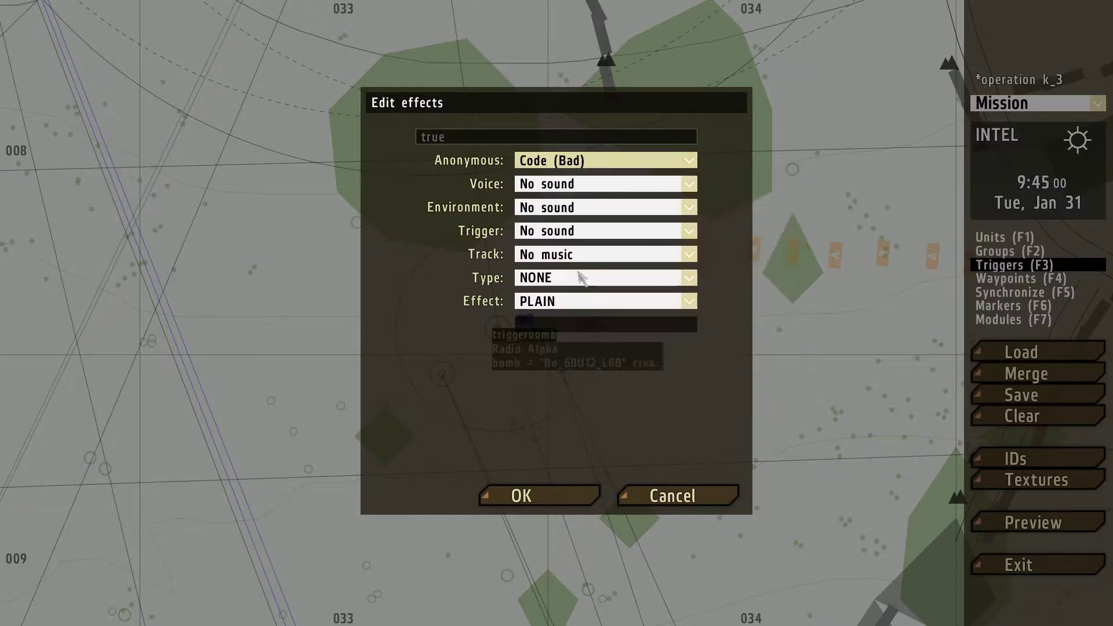
click(587, 162)
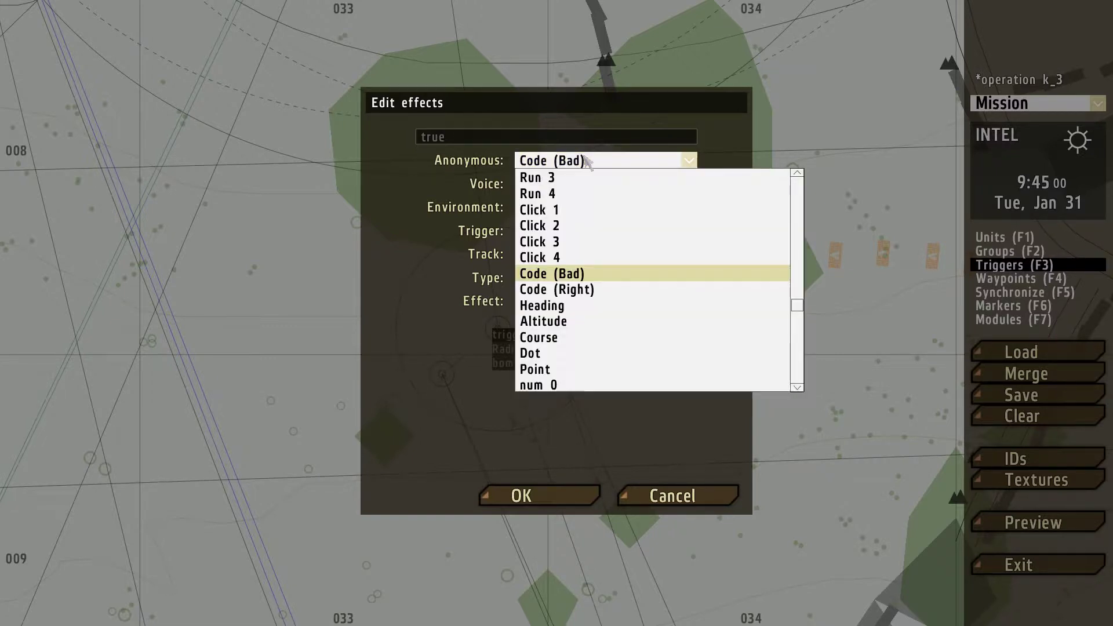
click(586, 162)
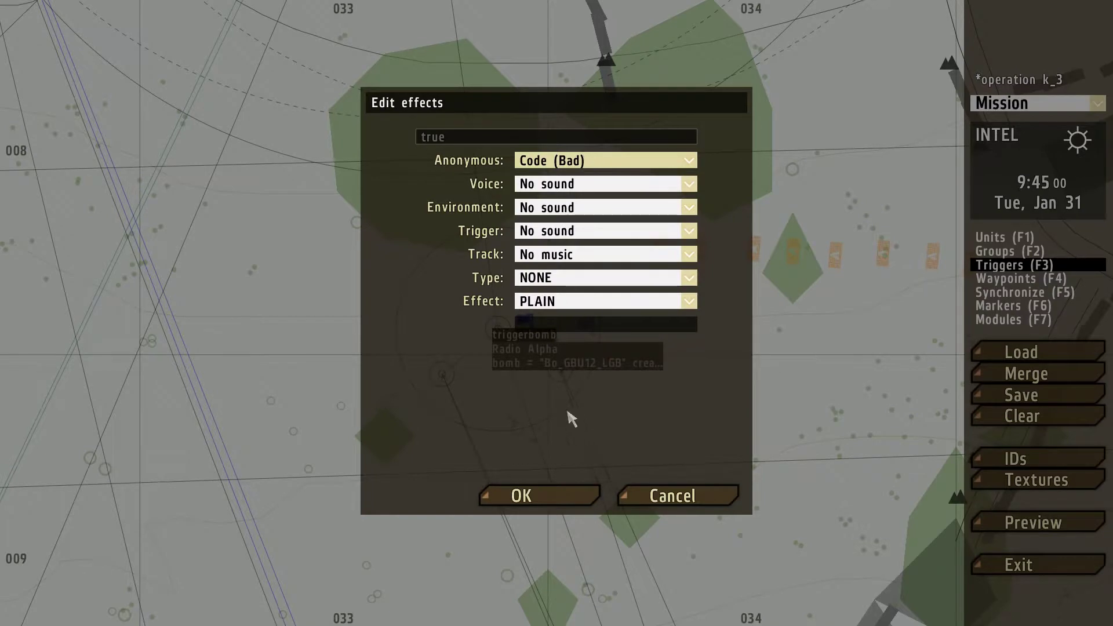
click(556, 494)
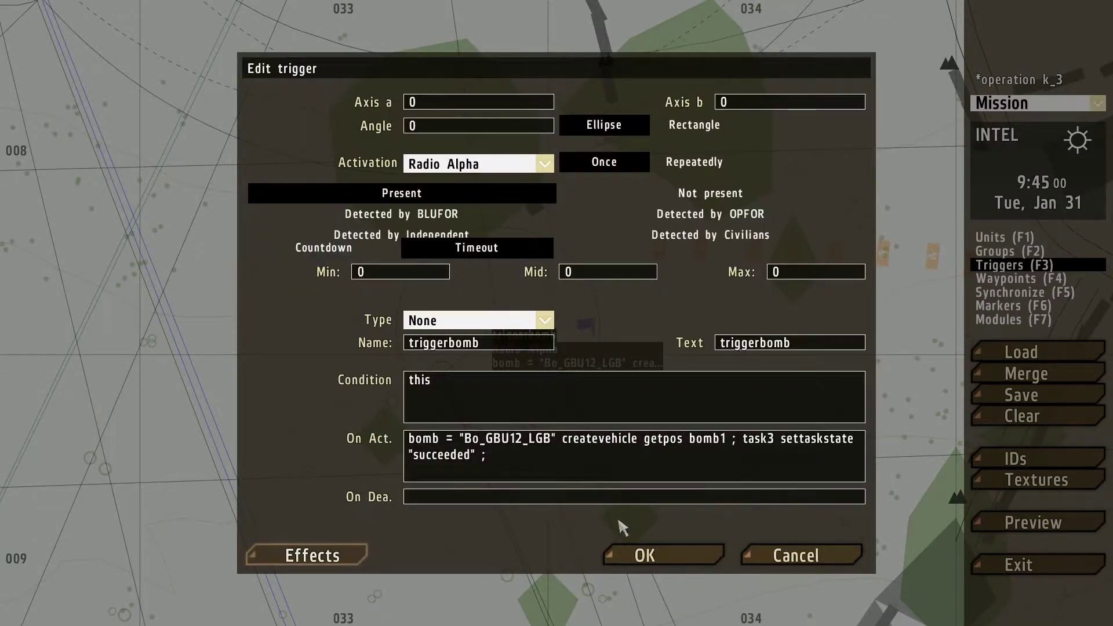
click(643, 556)
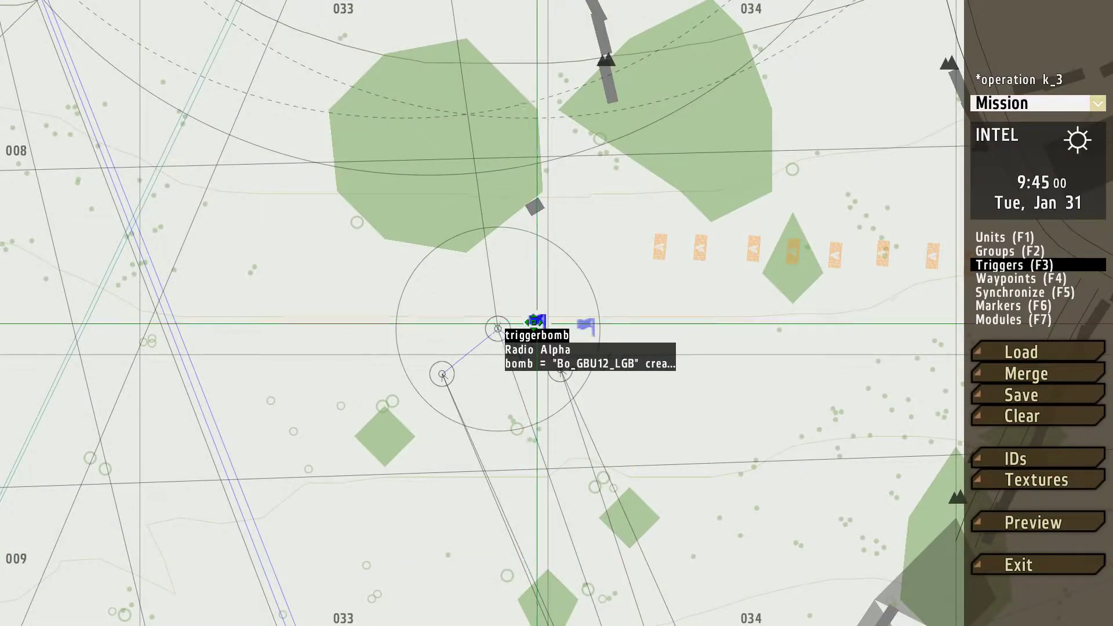
In units mode, move bomb1_1 and the next ordnance object onto two buildings north of Kamenyy's main road, one west and one east.
scroll(533, 322, down, 5)
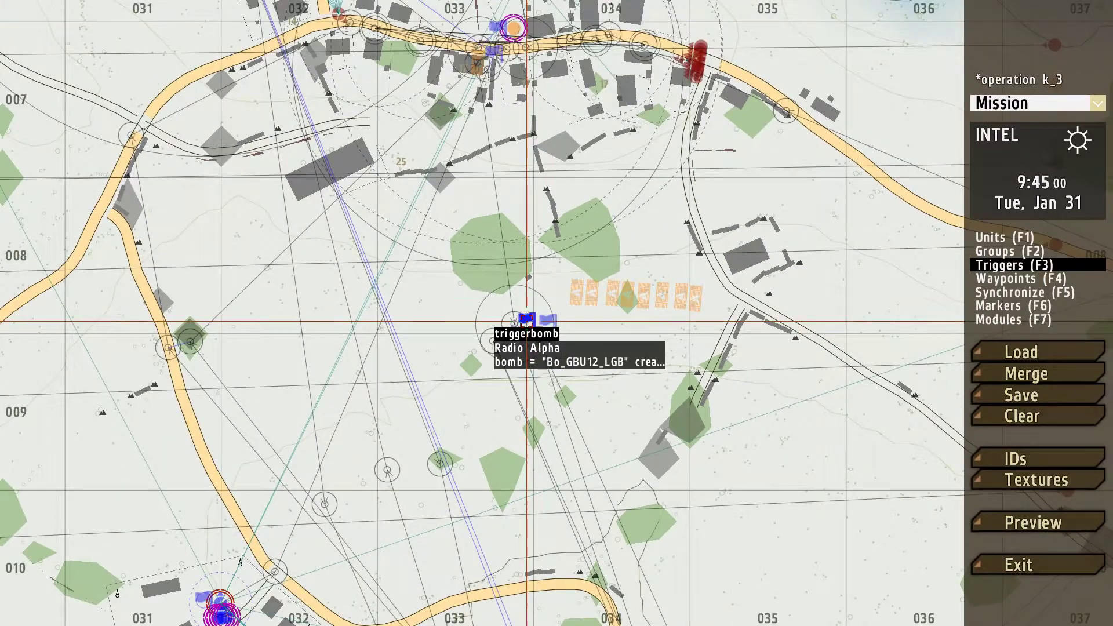
key(F1)
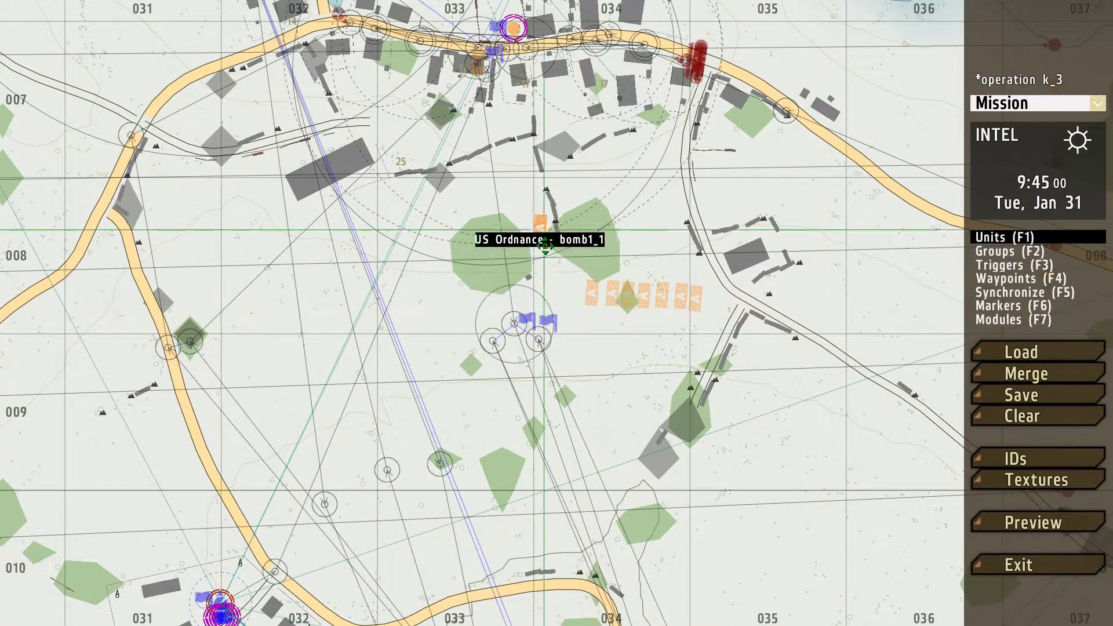
right_drag(544, 239, 550, 383)
scroll(444, 214, up, 2)
scroll(570, 336, down, 1)
right_drag(684, 501, 642, 441)
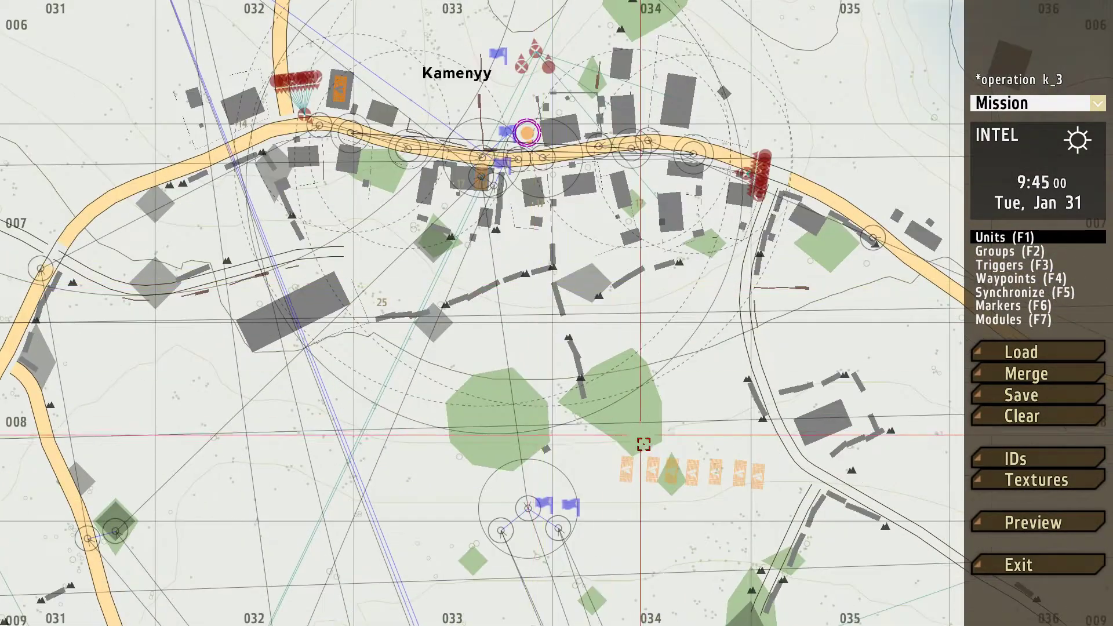
mouse_move(626, 467)
mouse_down()
mouse_move(608, 417)
mouse_move(597, 208)
mouse_move(600, 223)
mouse_up()
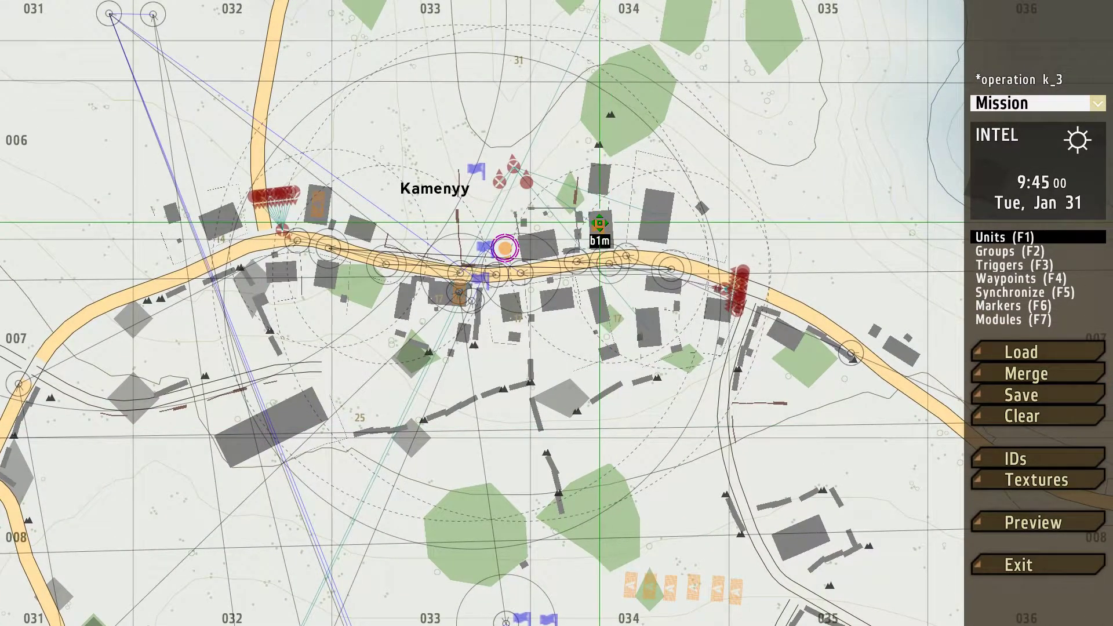
Move four more ordnance objects from the row onto Kamenyy buildings: one north of the main road and three south of it.
right_drag(626, 440, 620, 301)
mouse_move(625, 445)
mouse_down()
mouse_move(567, 149)
mouse_move(533, 107)
mouse_up()
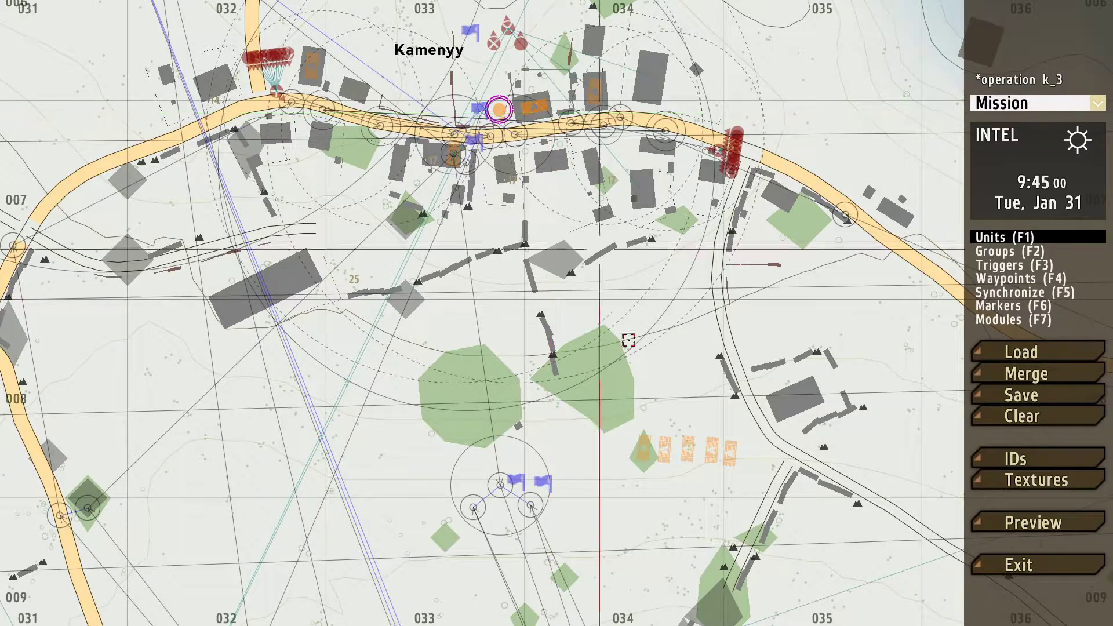
mouse_move(644, 451)
mouse_down()
mouse_move(542, 406)
mouse_move(551, 171)
mouse_move(565, 185)
mouse_up()
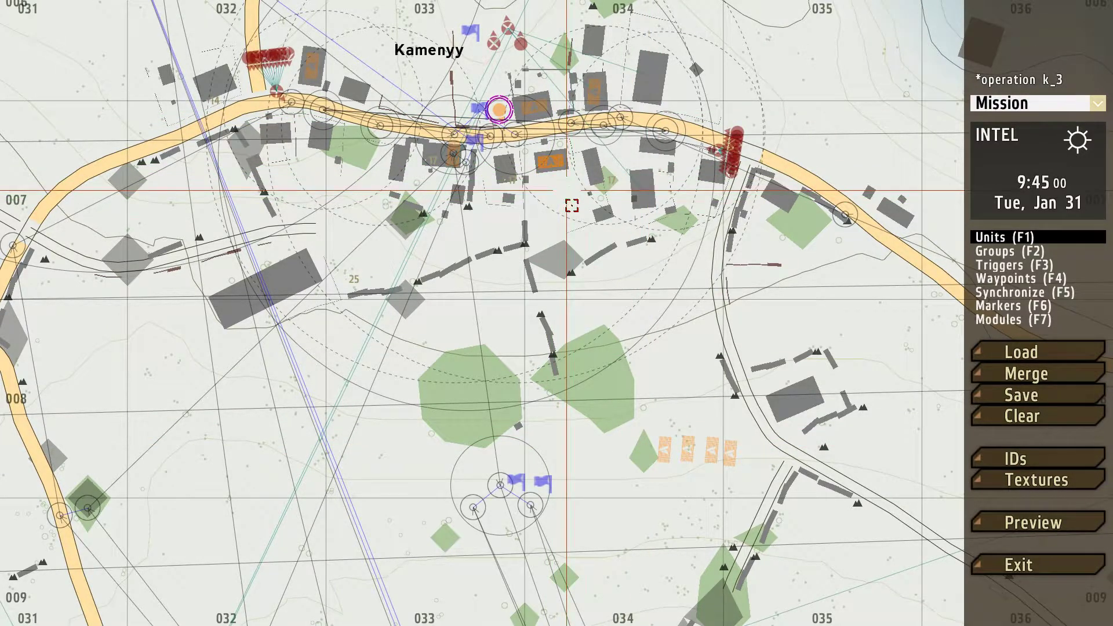
mouse_move(663, 451)
mouse_down()
mouse_move(655, 93)
mouse_move(665, 185)
mouse_move(642, 191)
mouse_up()
mouse_move(687, 451)
mouse_down()
mouse_move(592, 326)
mouse_move(386, 115)
mouse_move(330, 106)
mouse_move(343, 227)
mouse_move(440, 361)
mouse_move(574, 363)
mouse_move(525, 404)
mouse_up()
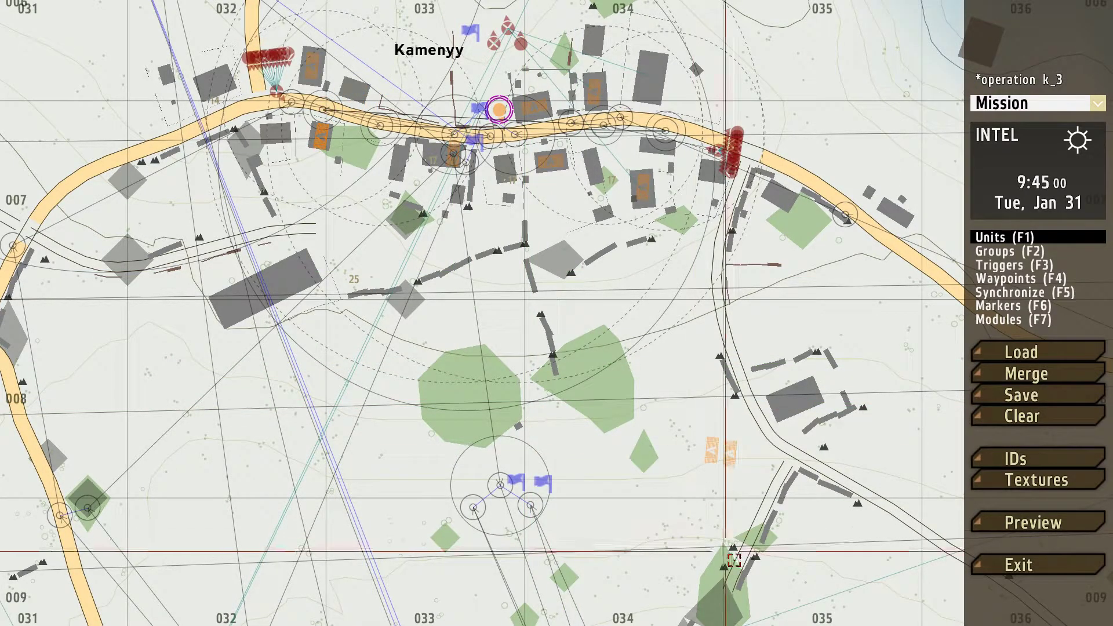
Move the last two ordnance objects onto Kamenyy buildings: one north of the road in the west, one south of it at the east end.
mouse_move(713, 452)
mouse_down()
mouse_move(350, 178)
mouse_move(393, 157)
mouse_up()
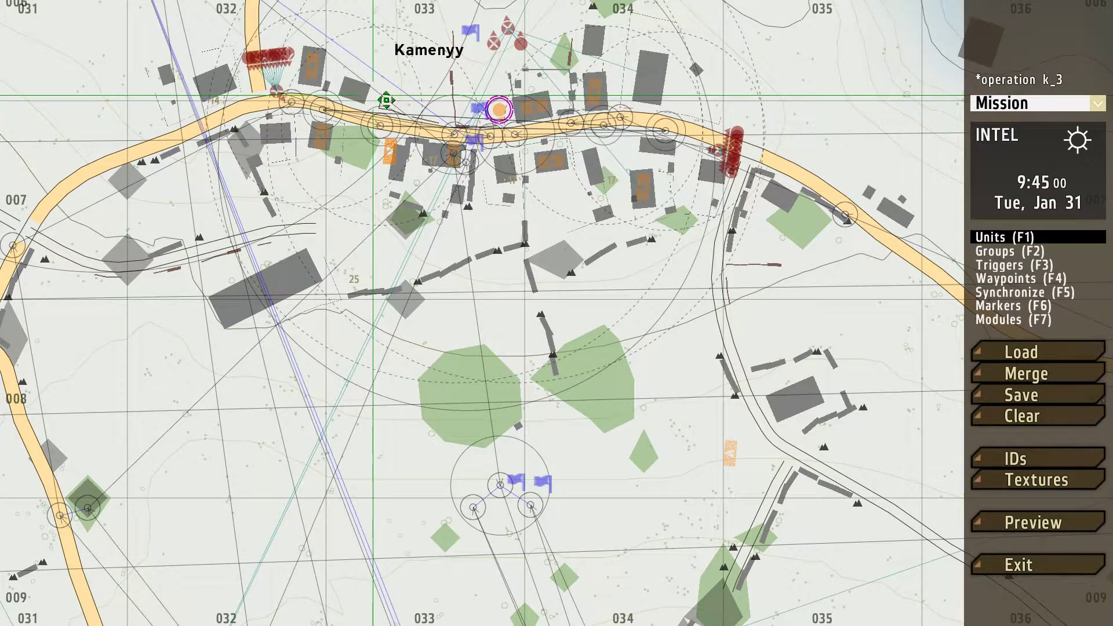
mouse_move(385, 102)
shift+mouse_down()
mouse_move(484, 166)
mouse_move(447, 81)
shift+mouse_up()
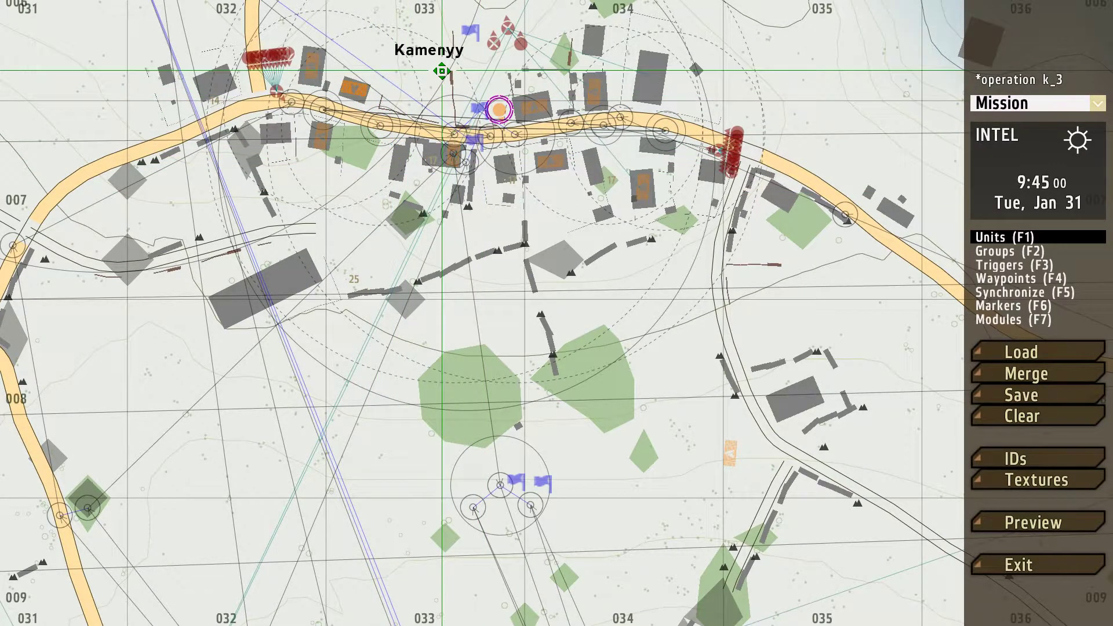
scroll(377, 98, up, 3)
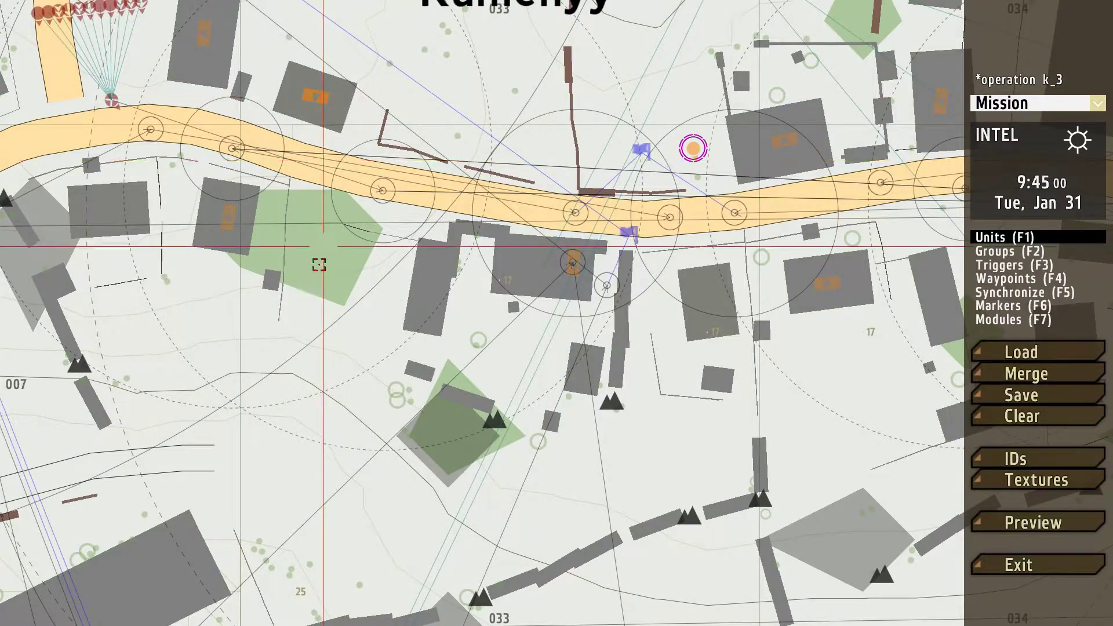
scroll(347, 322, down, 4)
right_drag(552, 444, 482, 316)
drag(648, 472, 547, 300)
mouse_move(547, 299)
right_down()
mouse_move(551, 406)
mouse_move(519, 466)
right_up()
scroll(520, 465, up, 3)
mouse_move(520, 465)
mouse_down()
mouse_move(598, 323)
mouse_move(667, 262)
mouse_up()
scroll(618, 325, down, 2)
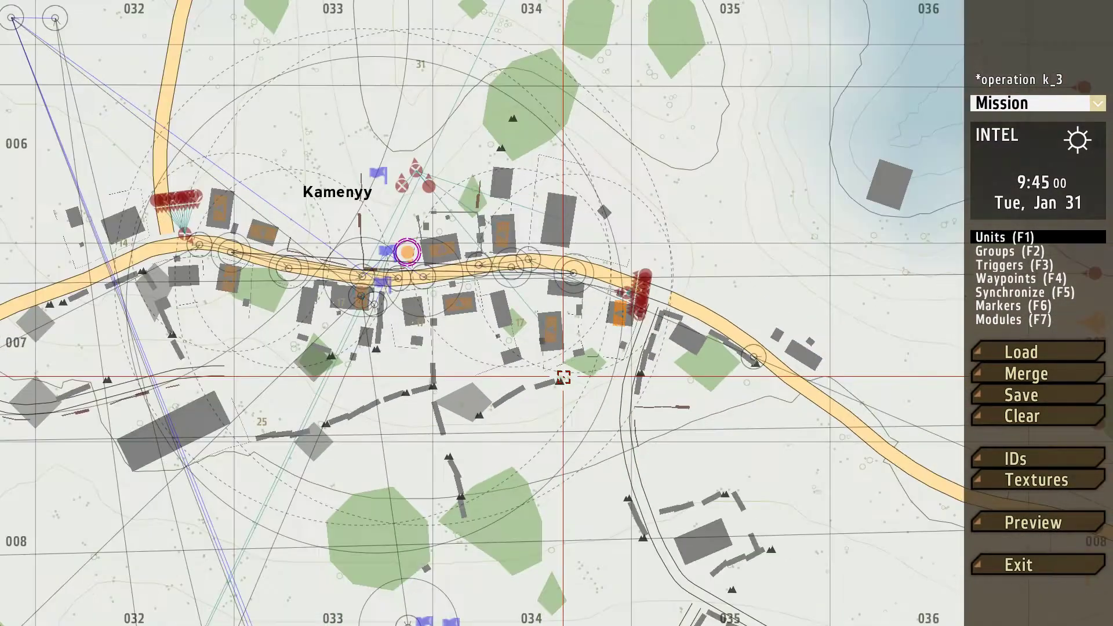
scroll(479, 360, up, 2)
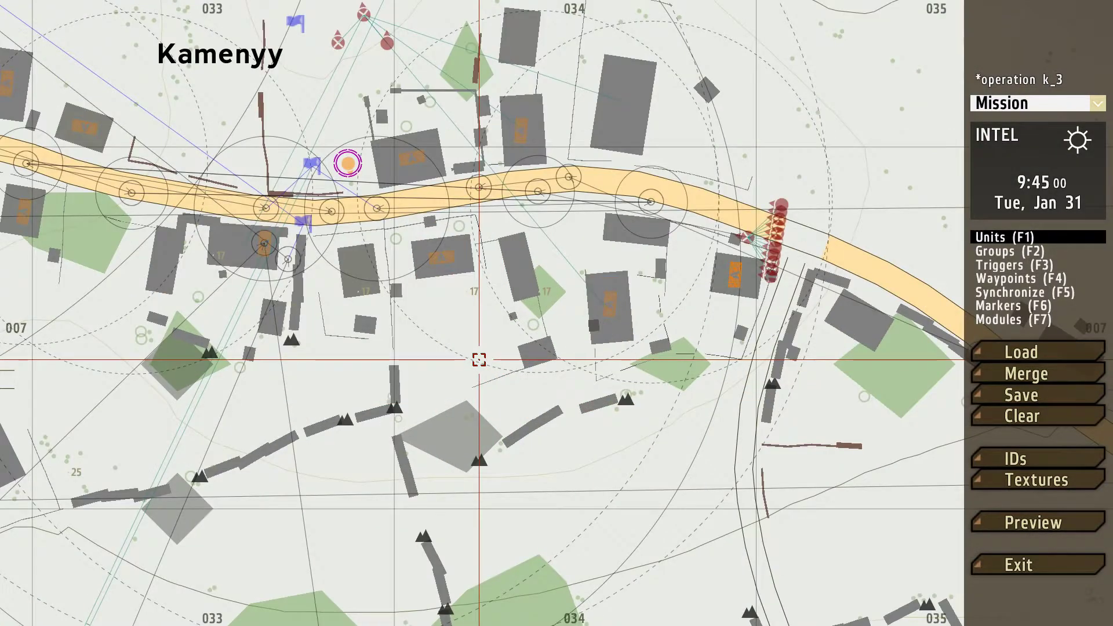
Make the civilian Citizen (Brown) beside Kamenyy's main road non-playable and save the unit.
scroll(478, 359, down, 1)
double_click(374, 200)
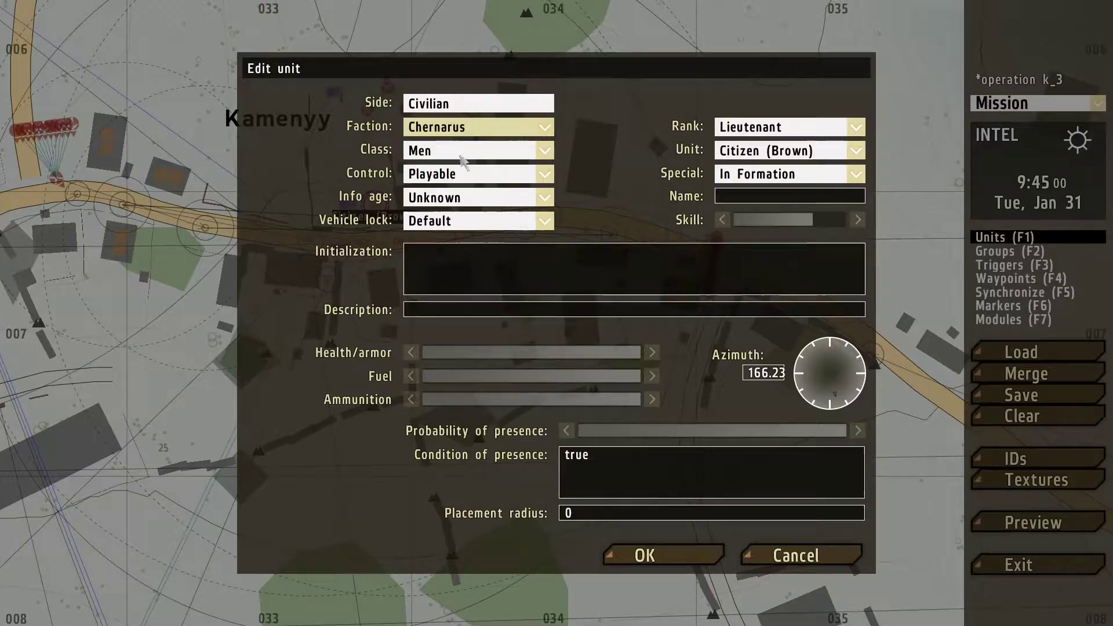
click(464, 174)
click(452, 187)
click(643, 554)
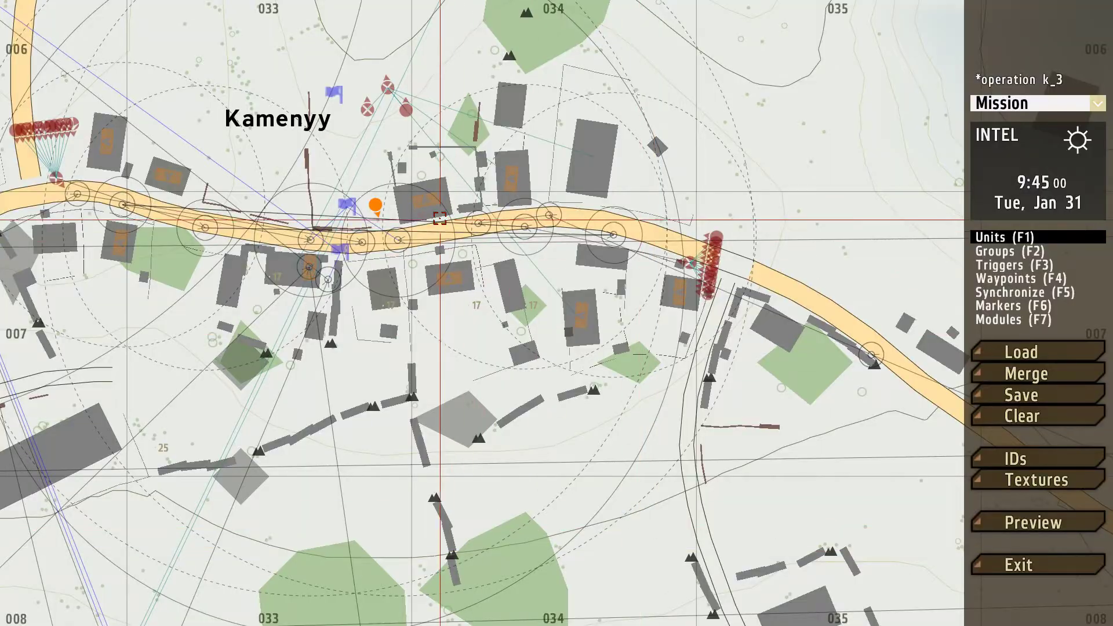
Remove the synchronization of evac2's MOVE waypoint with the GET IN waypoint and synchronize it with the nearest trigger south of Kamenyy instead.
scroll(480, 368, down, 1)
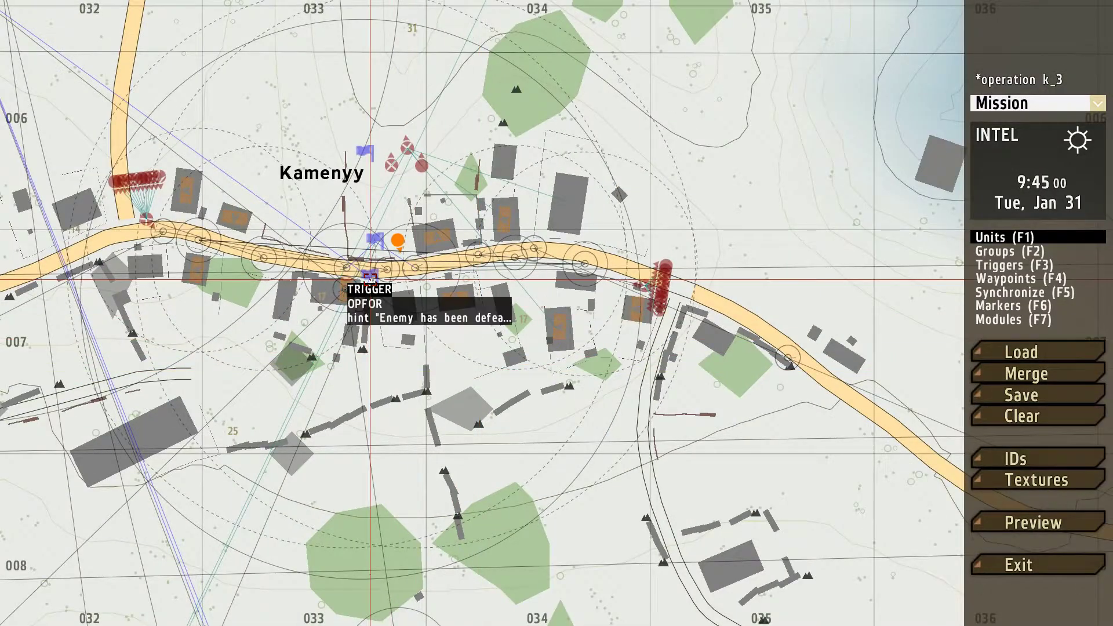
scroll(479, 415, down, 2)
right_drag(479, 415, 514, 98)
scroll(469, 304, up, 4)
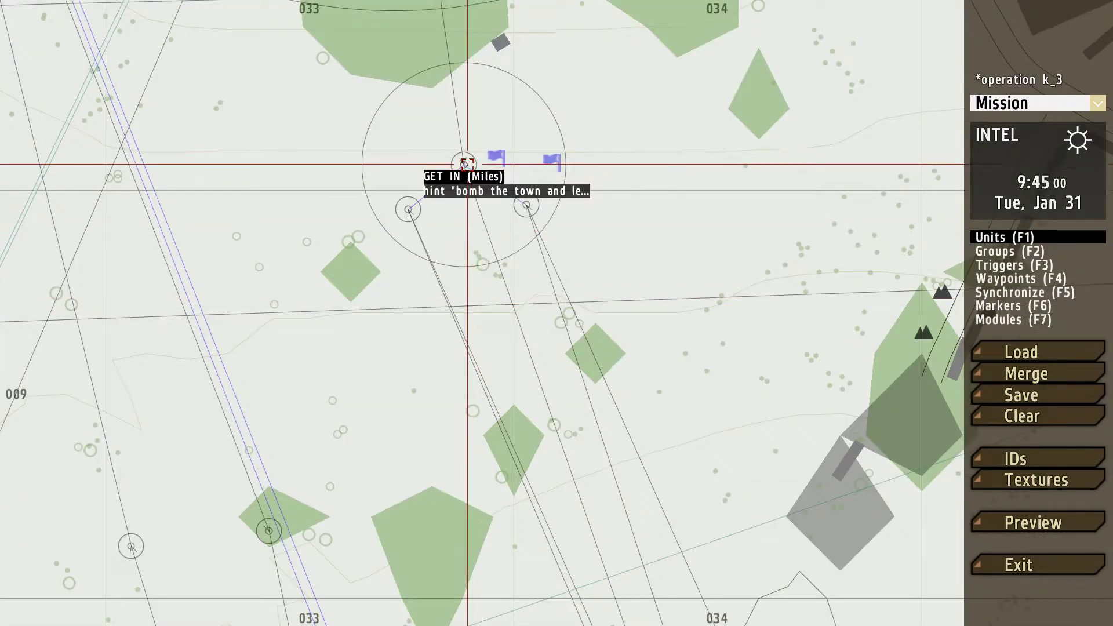
key(F4)
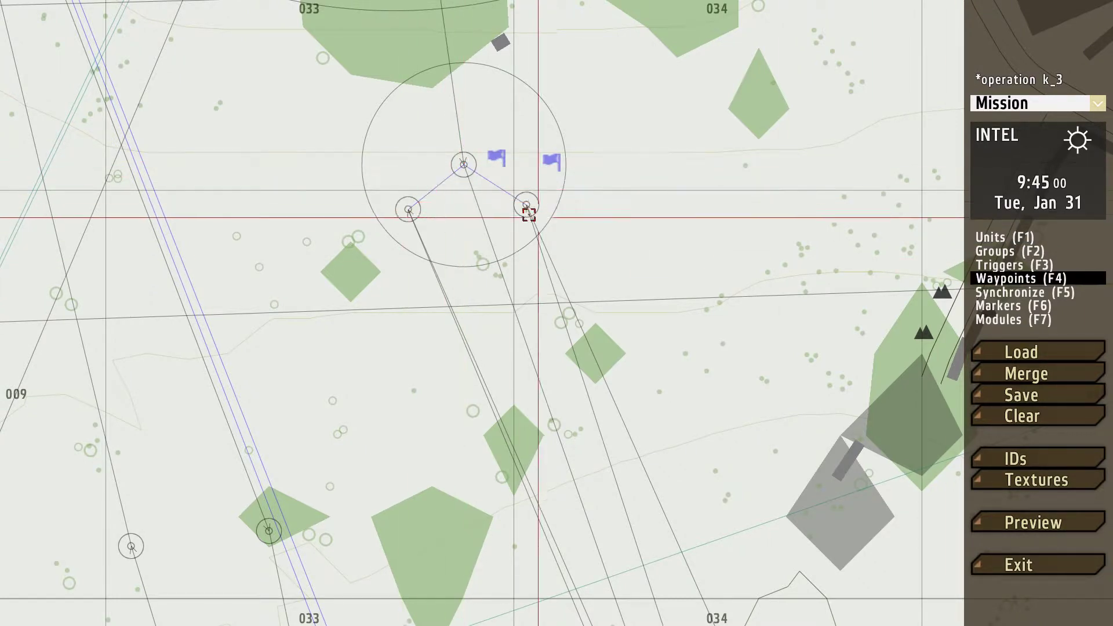
click(1002, 292)
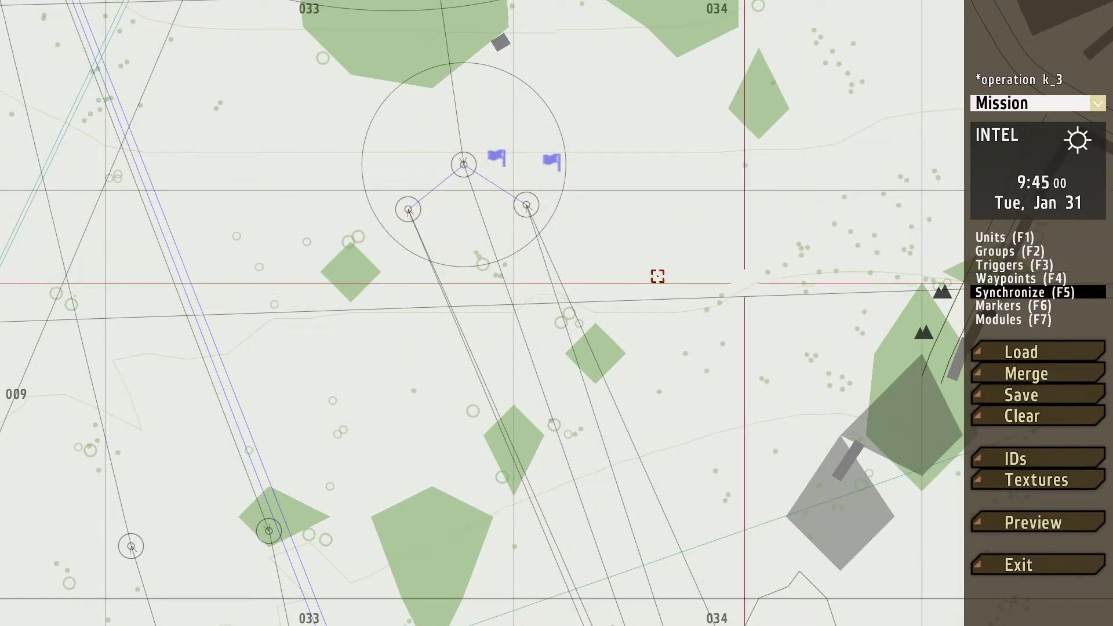
drag(407, 209, 333, 169)
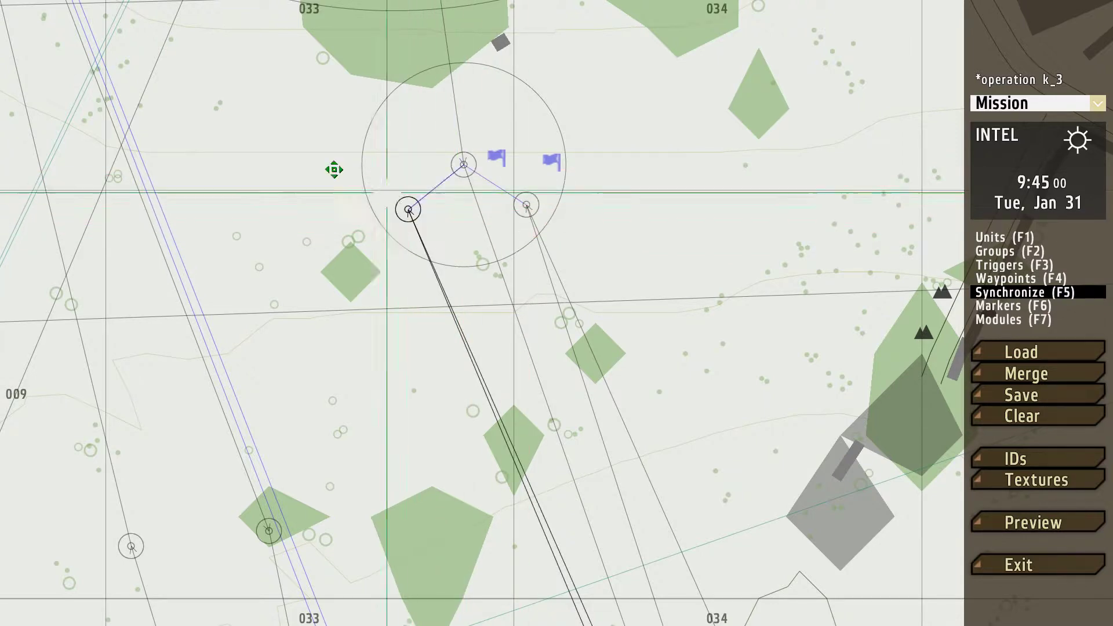
drag(409, 208, 496, 158)
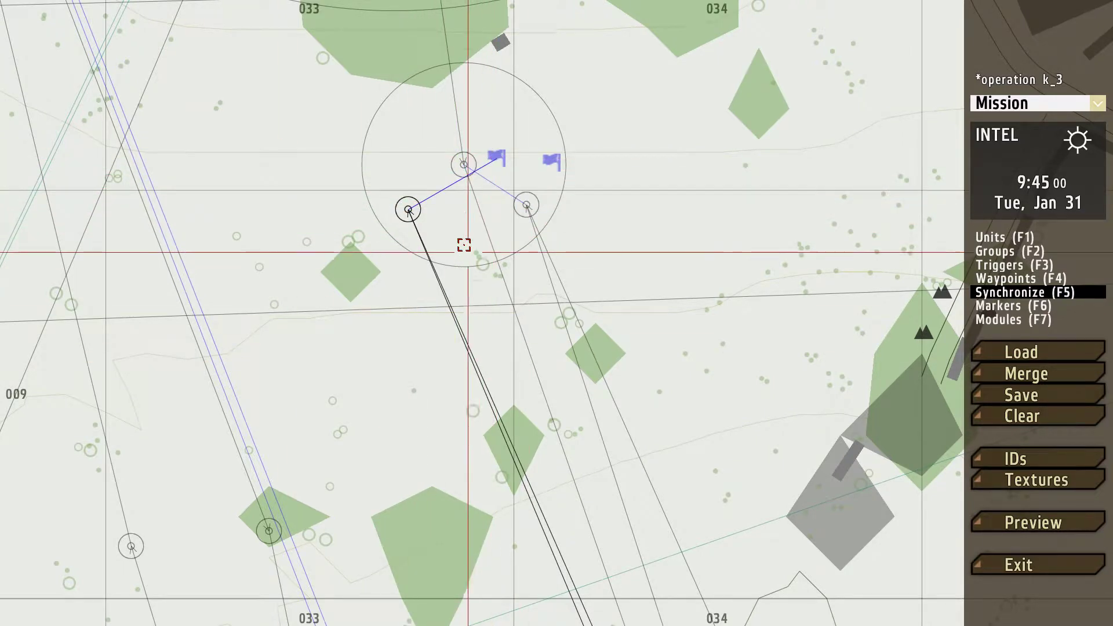
scroll(462, 238, up, 3)
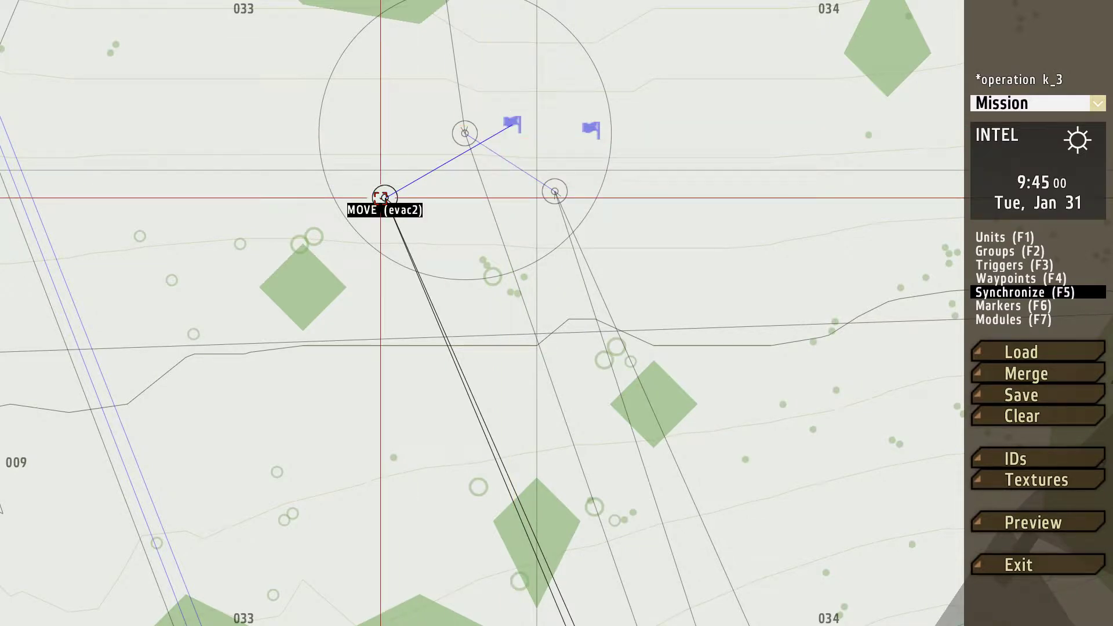
scroll(384, 197, down, 3)
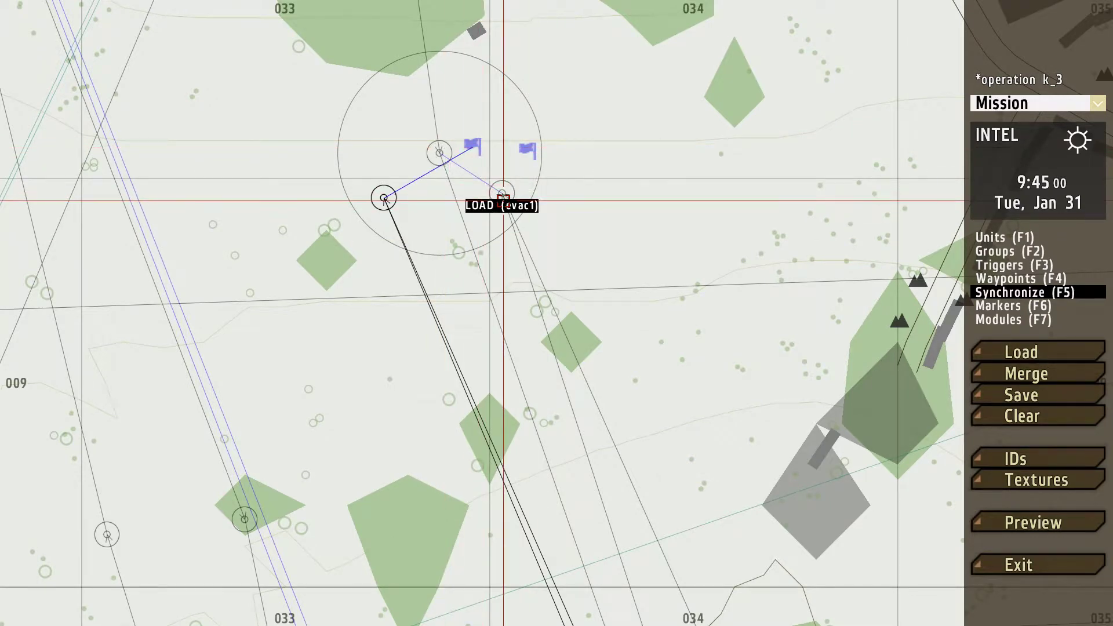
Examine the triggers and markers placed across the whole island.
scroll(503, 209, down, 3)
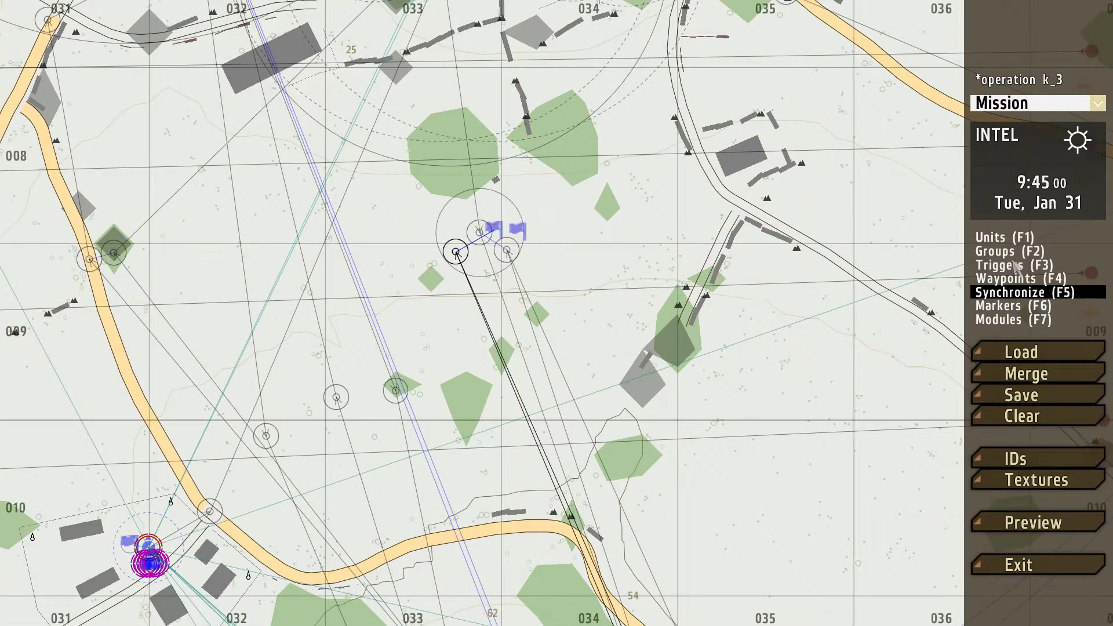
key(F3)
scroll(678, 366, down, 4)
scroll(678, 366, down, 3)
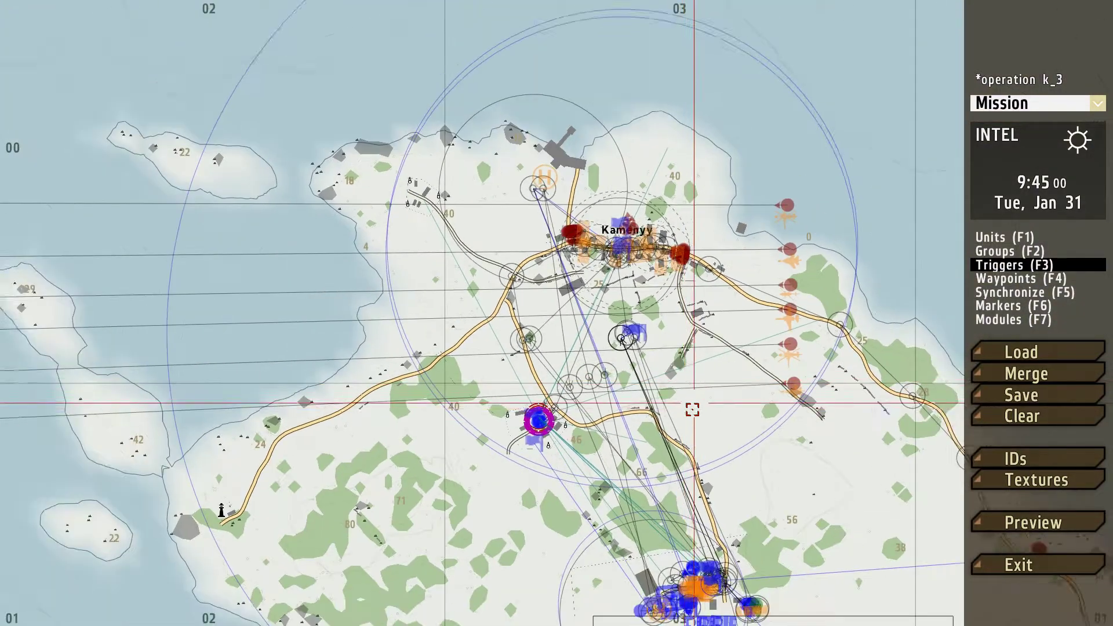
click(1007, 307)
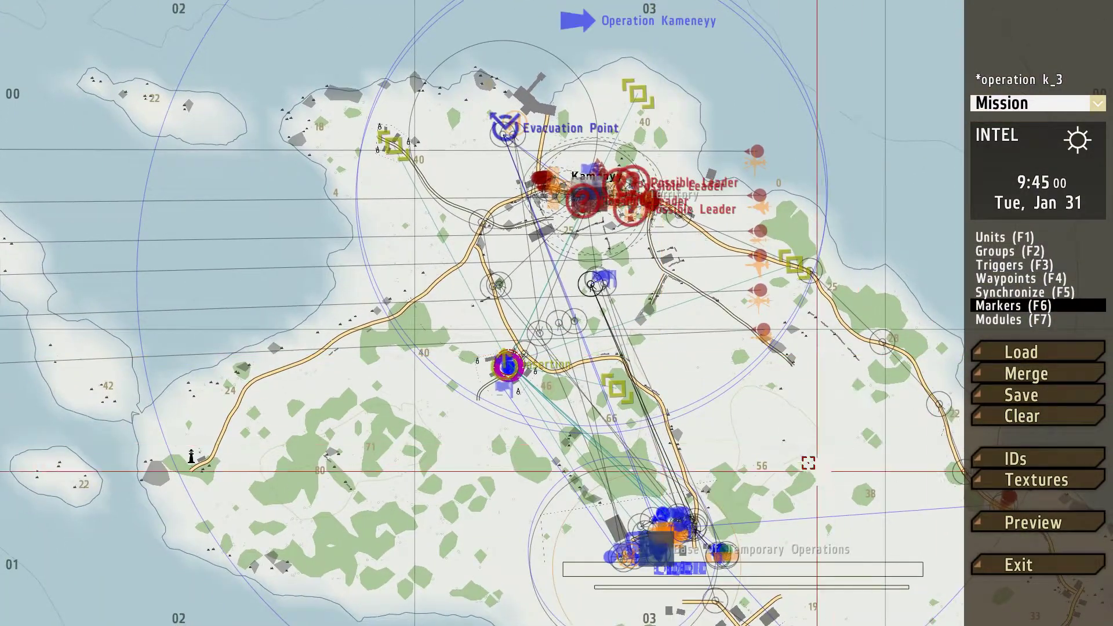
scroll(644, 241, down, 2)
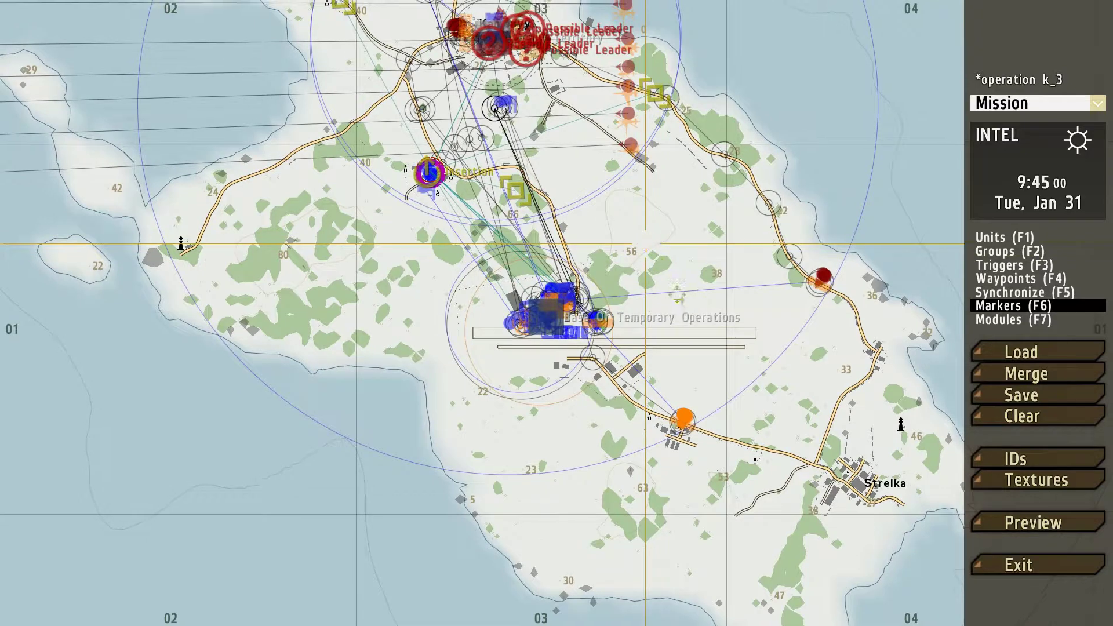
scroll(547, 300, up, 2)
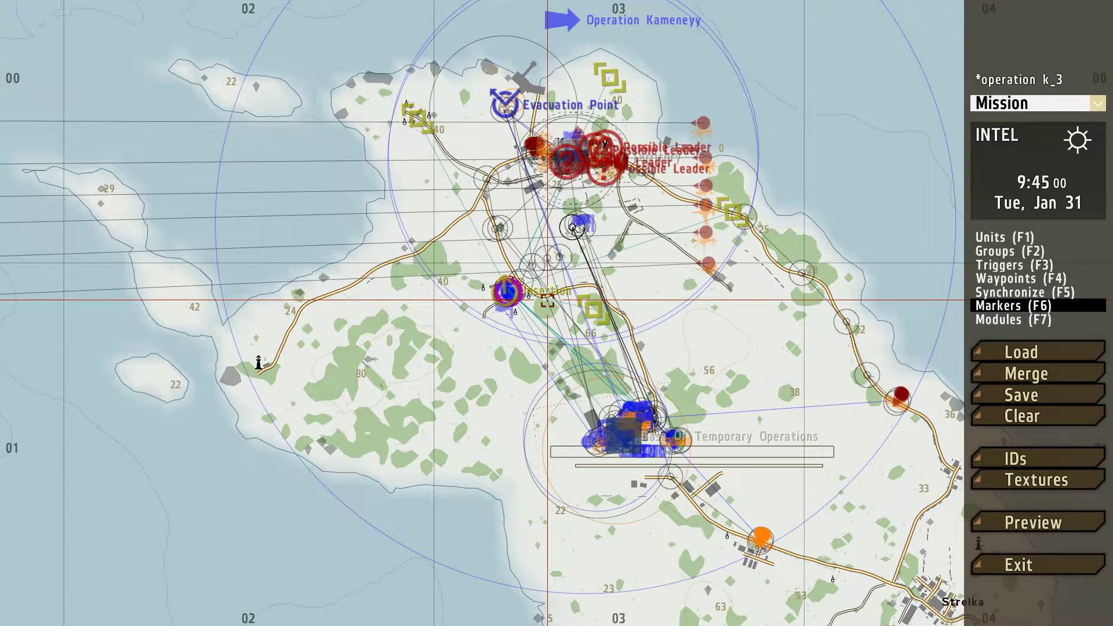
scroll(547, 300, down, 3)
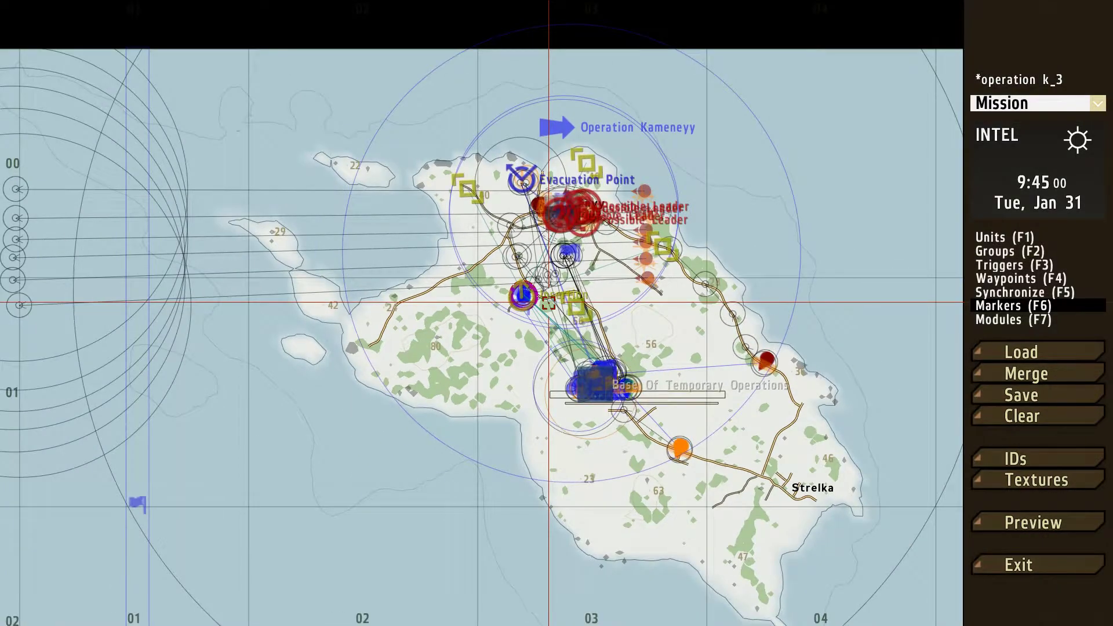
scroll(548, 301, down, 2)
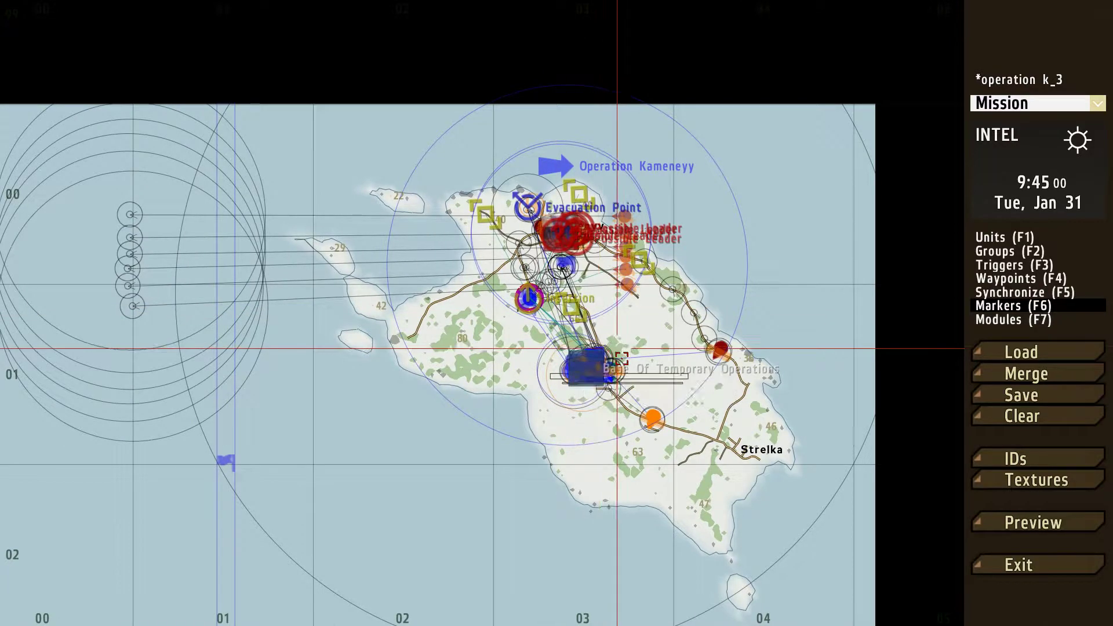
Shift the three HMMWV Avengers west along the base runway into an evenly spaced row and save operation k_3 as a user mission.
scroll(579, 347, up, 5)
key(F1)
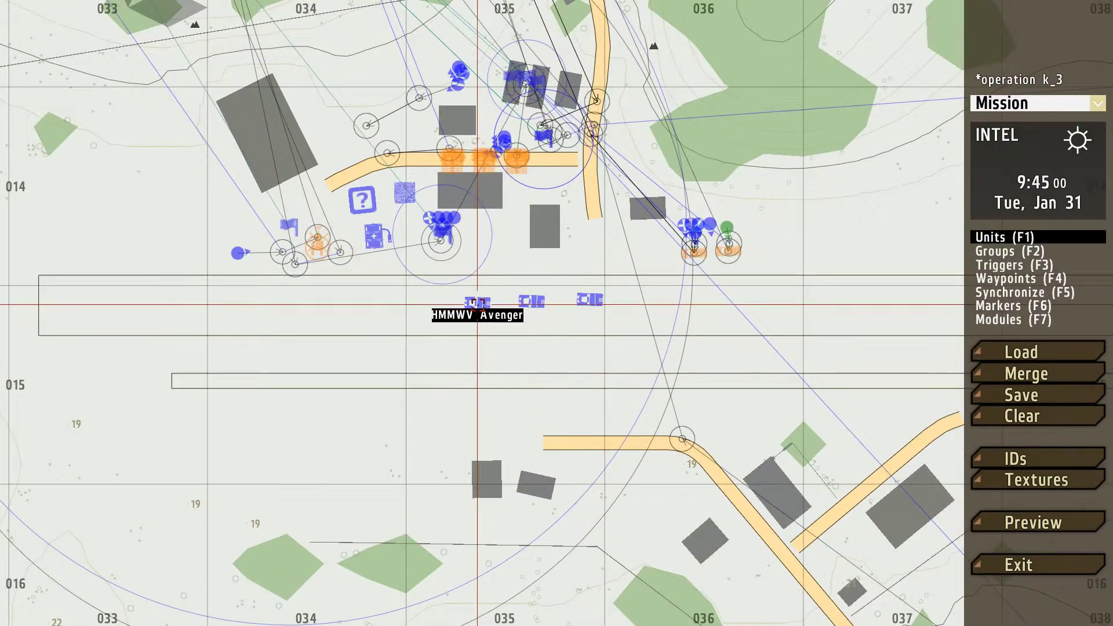
drag(477, 302, 360, 302)
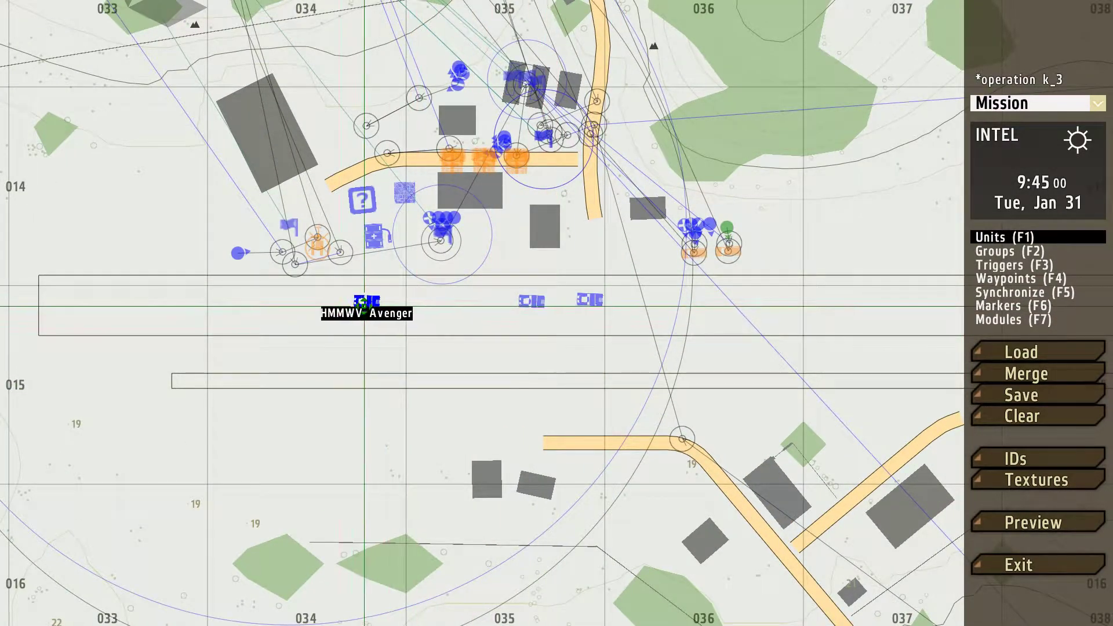
drag(530, 301, 451, 303)
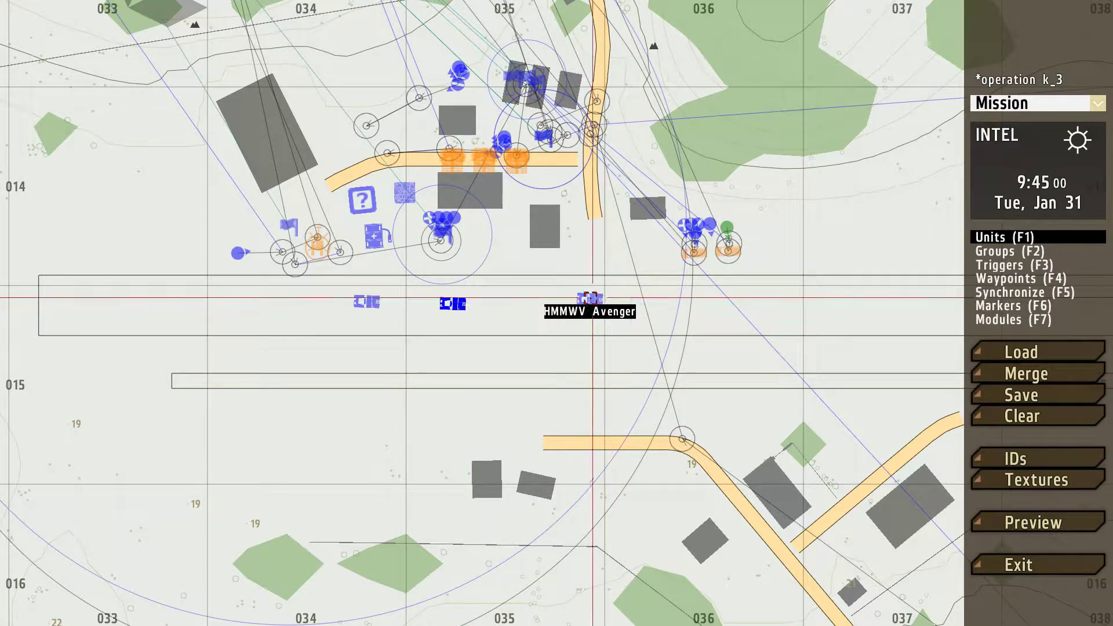
drag(590, 300, 534, 300)
right_drag(534, 301, 812, 531)
right_drag(547, 211, 572, 268)
scroll(572, 267, up, 2)
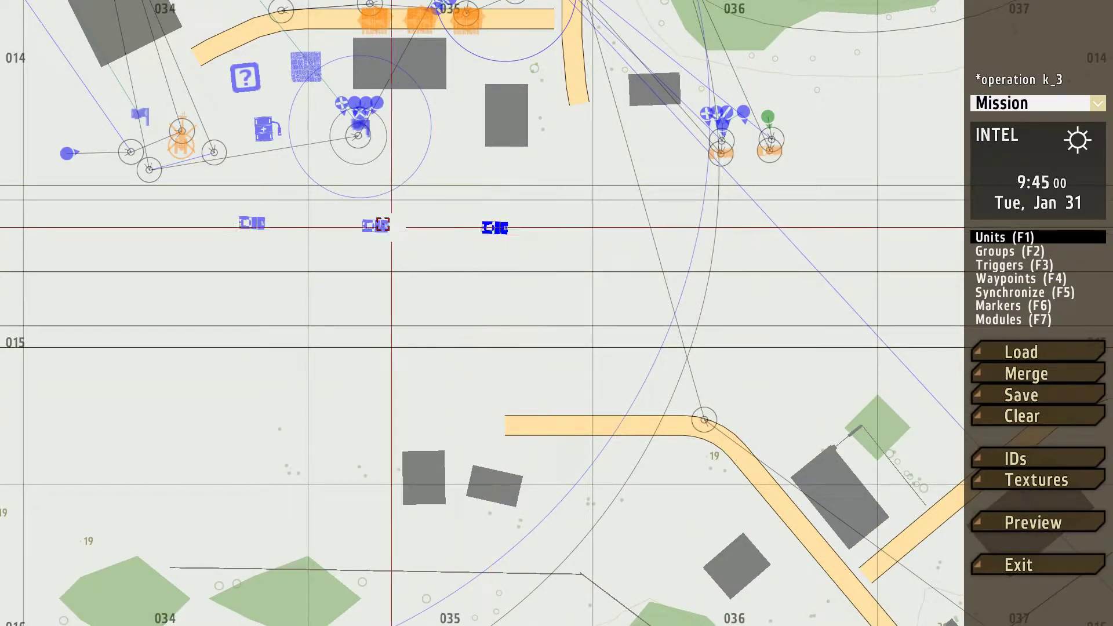
drag(375, 225, 363, 221)
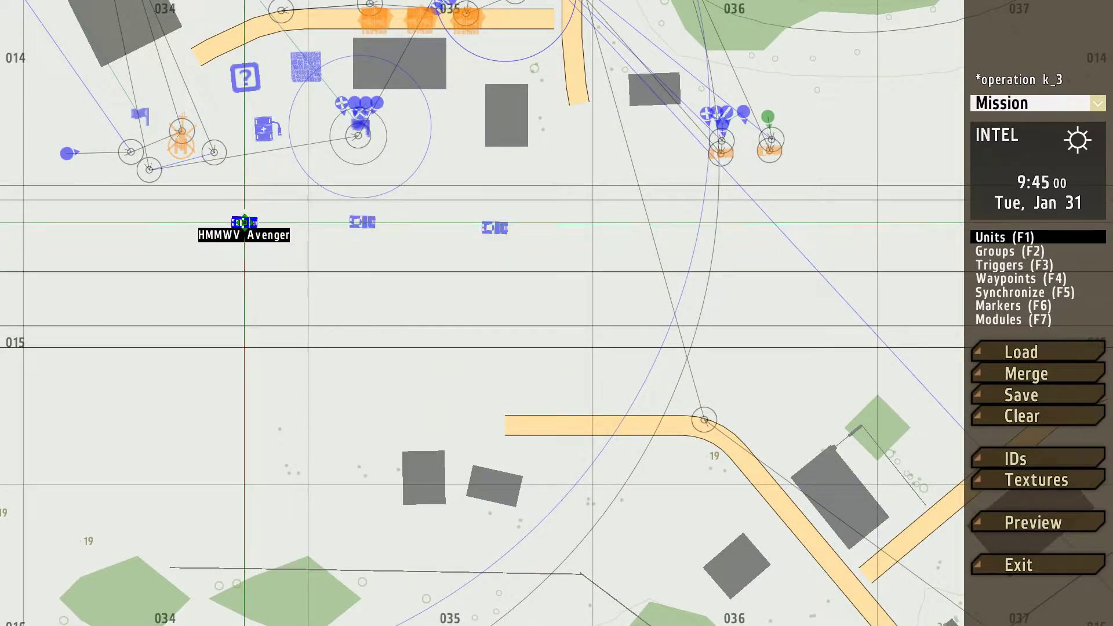
scroll(251, 222, down, 2)
click(1021, 395)
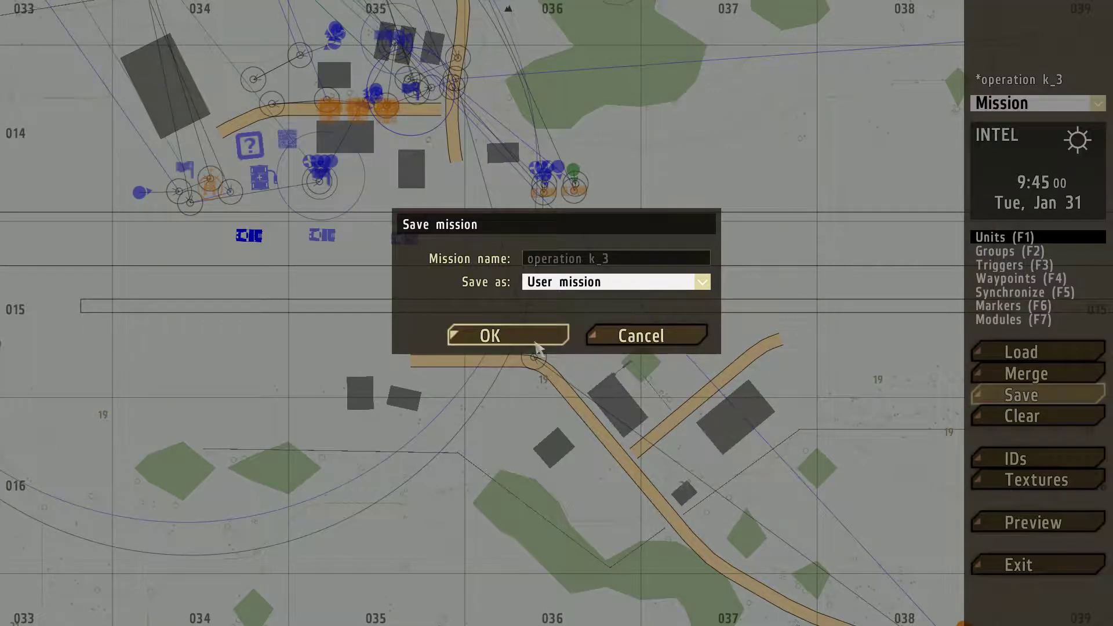
click(535, 342)
Examine the overall mission layout and the waypoints and triggers around the airfield base.
scroll(479, 385, down, 3)
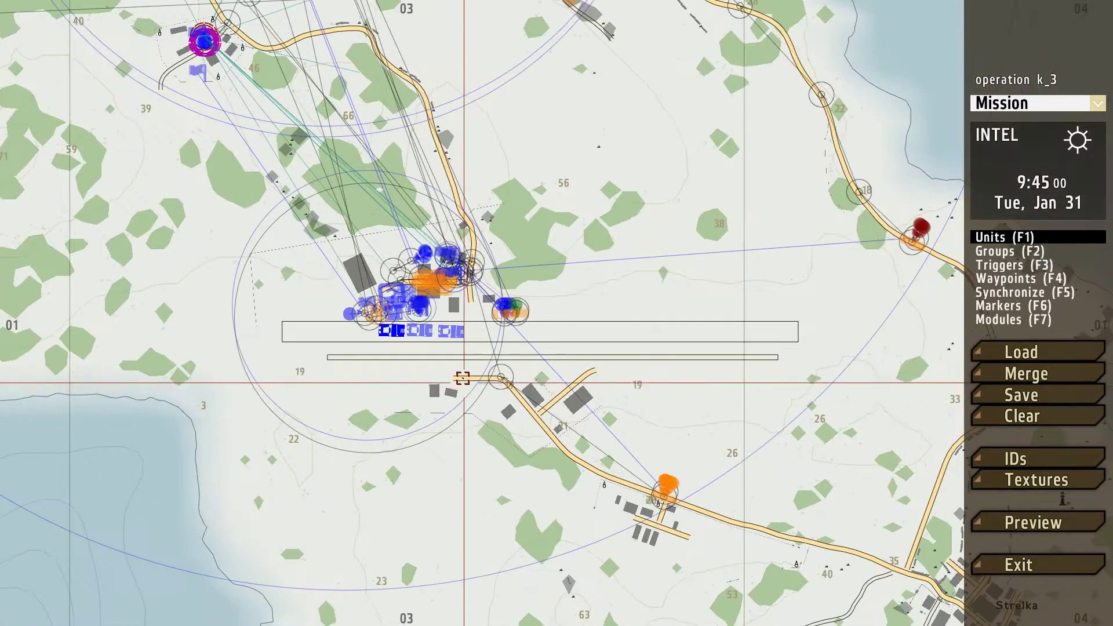
right_drag(462, 378, 541, 271)
scroll(524, 411, down, 2)
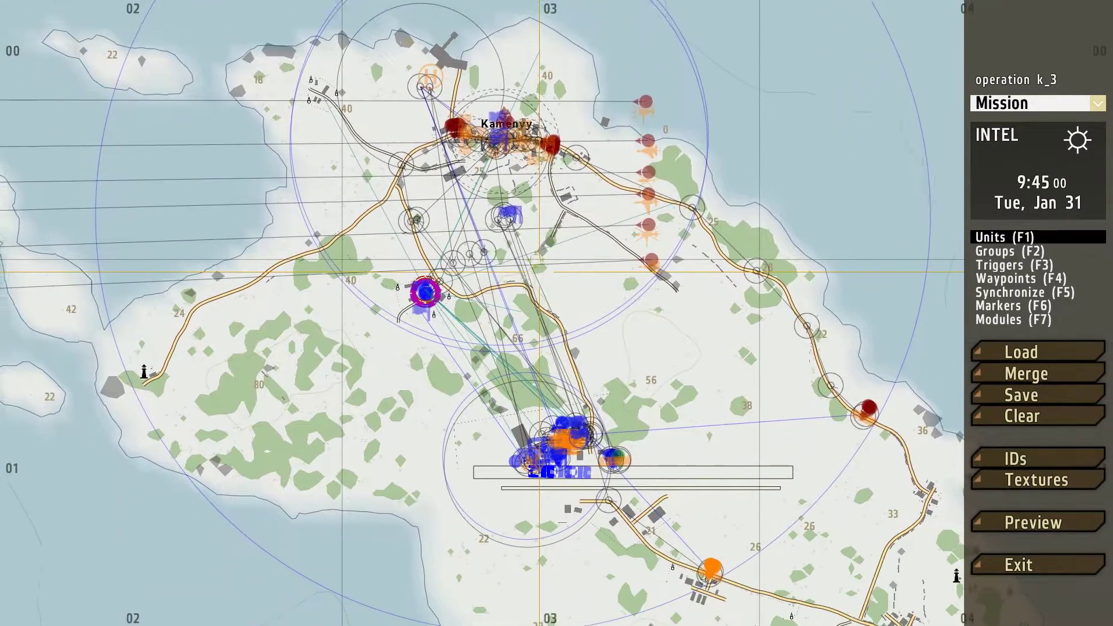
scroll(531, 469, up, 5)
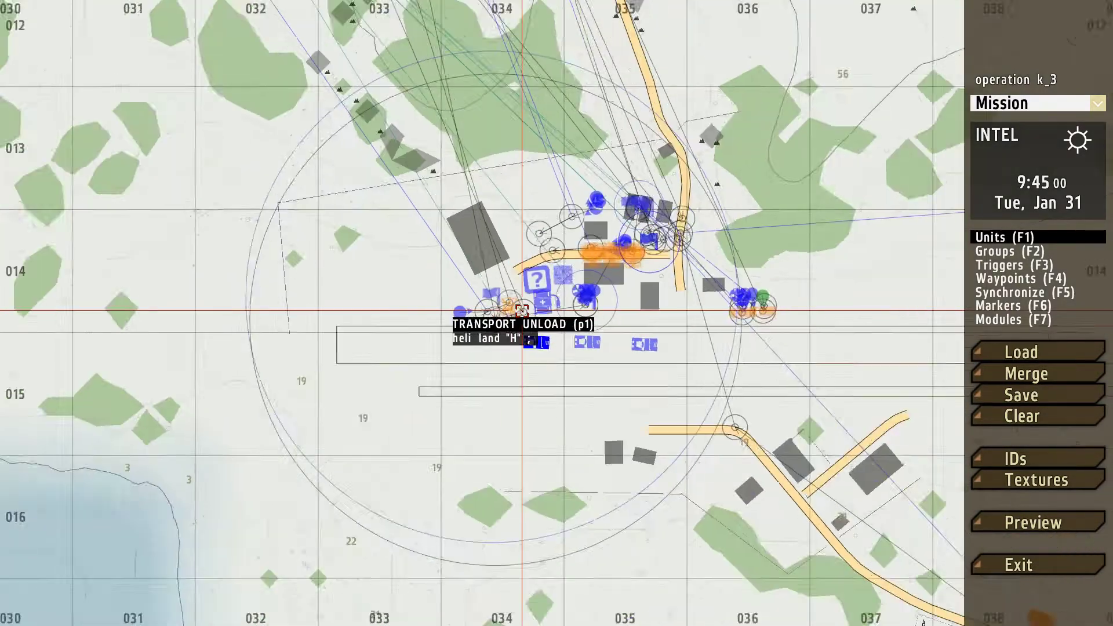
scroll(522, 310, down, 3)
scroll(507, 316, up, 3)
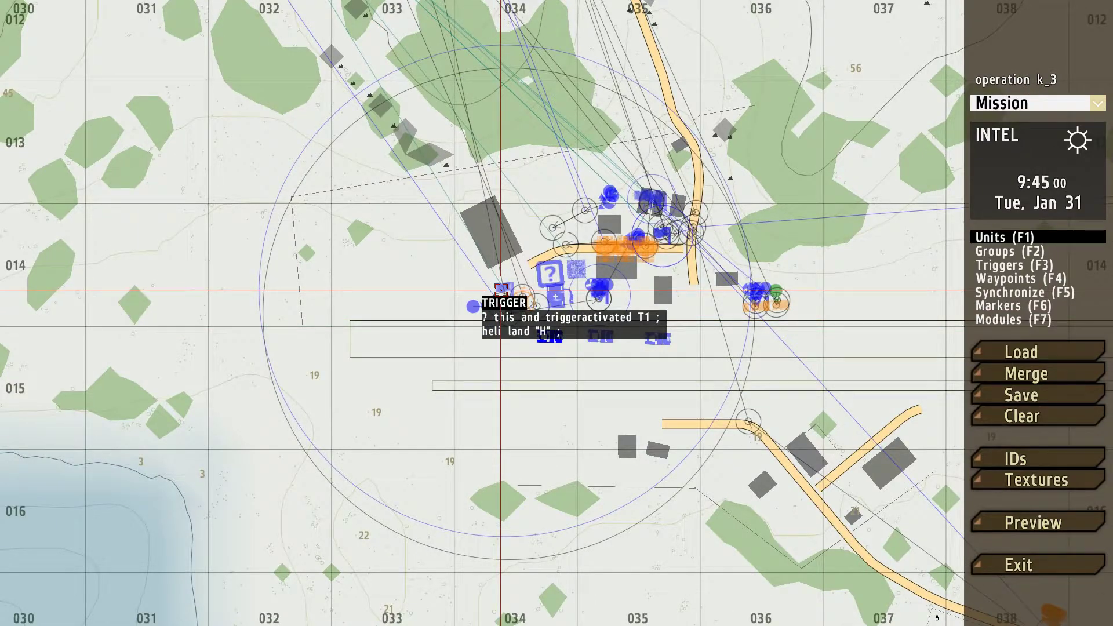
scroll(504, 298, down, 3)
scroll(574, 325, up, 1)
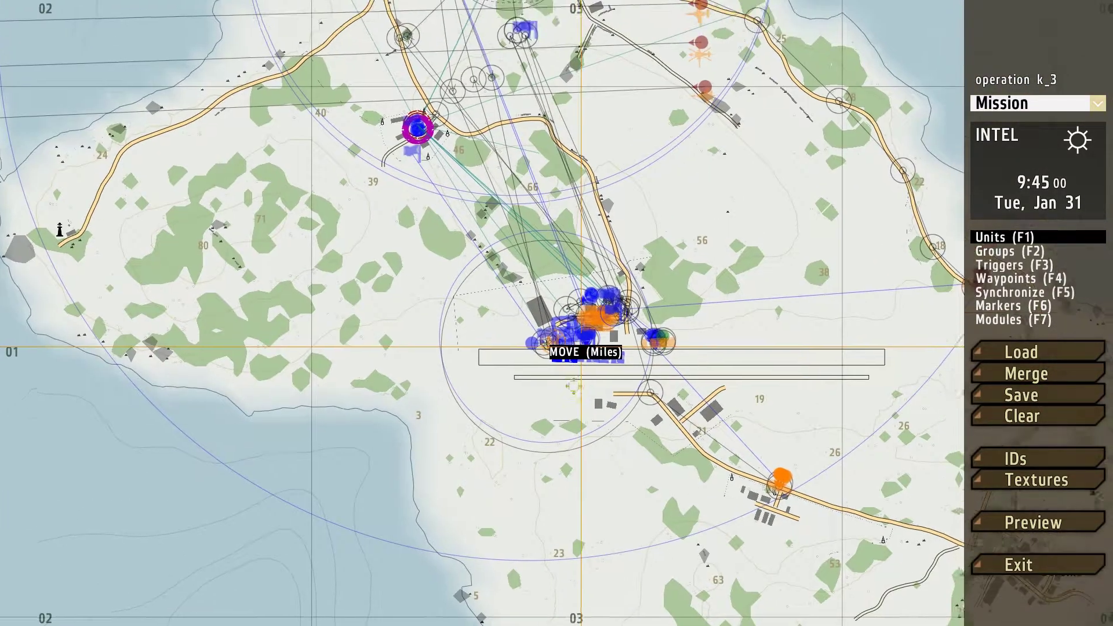
Rename the variable of the "Picture Of The Leader" diary record to diary1 in the initialization of the player unit Miles.
right_drag(572, 385, 627, 531)
scroll(546, 263, up, 5)
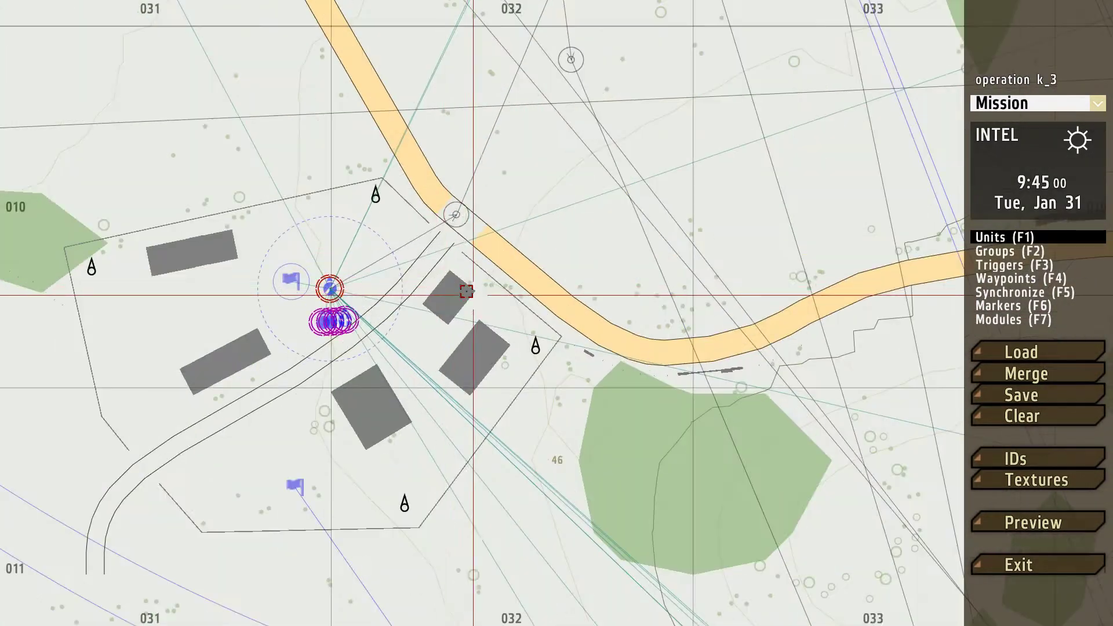
double_click(330, 288)
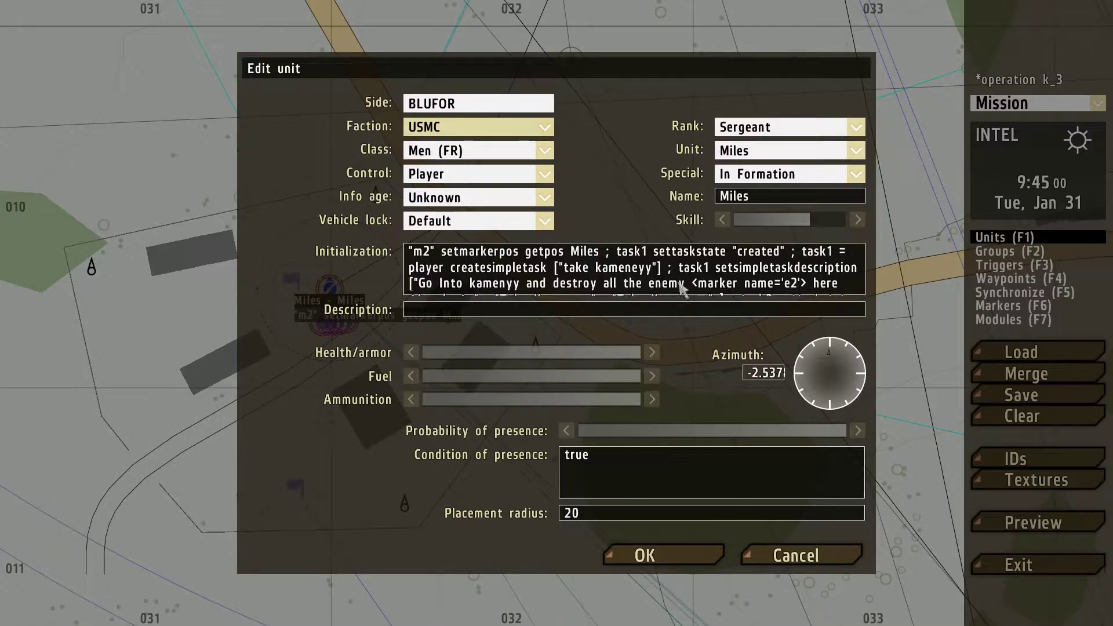
click(683, 290)
click(693, 290)
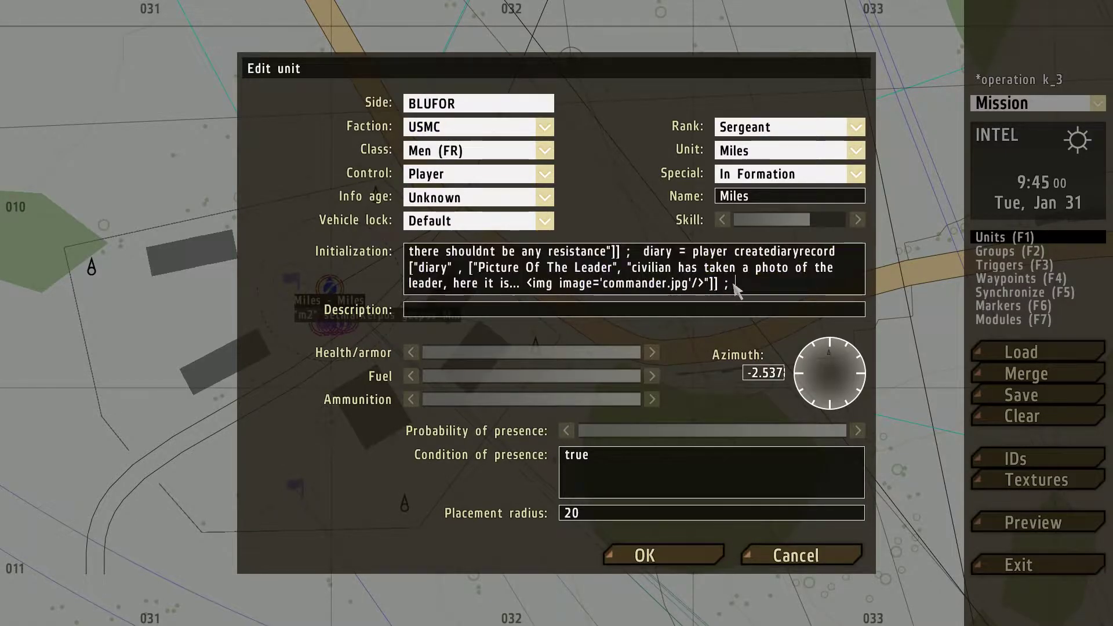
click(673, 252)
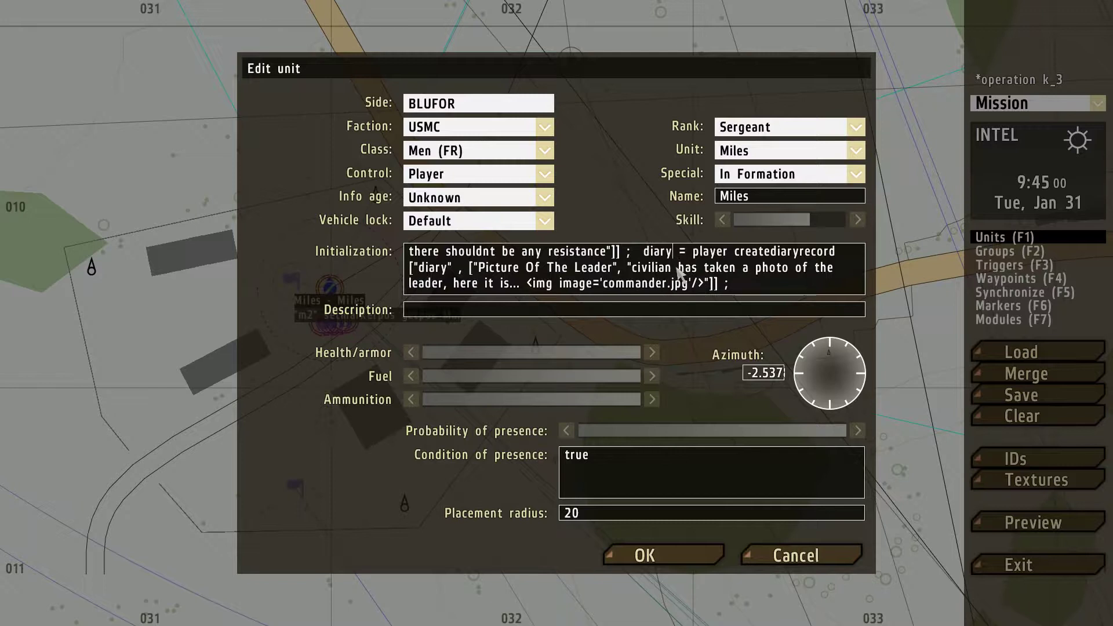
text(1)
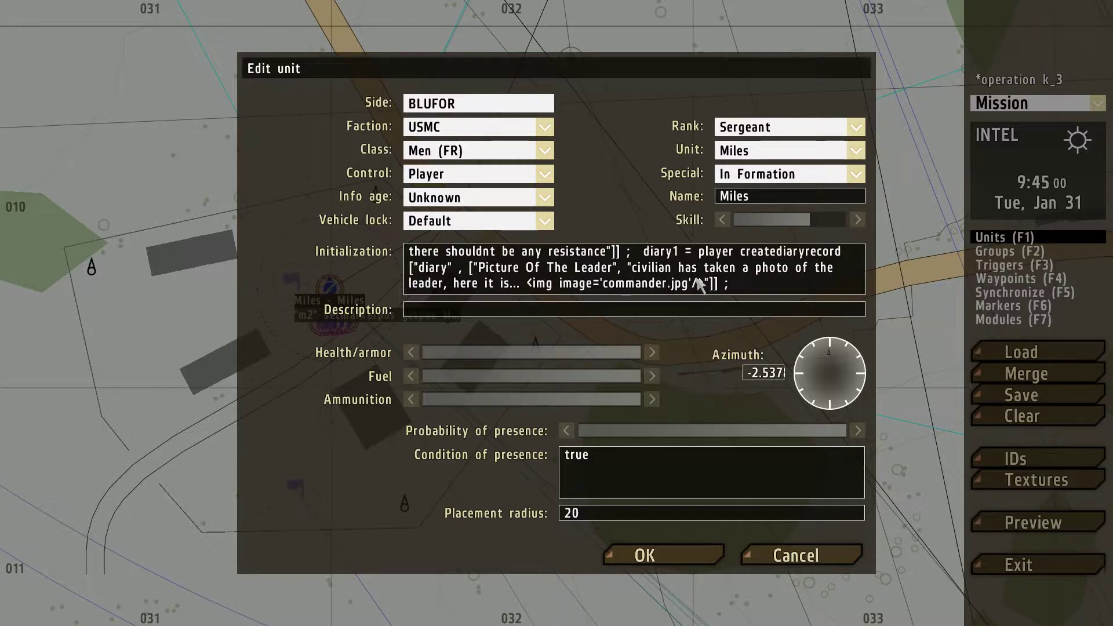
Copy the BackStory and "Picture Of The Leader" diary record code from Miles's initialization and accept the unit's changes.
key(Up)
key(Up)
key(Up)
key(Up)
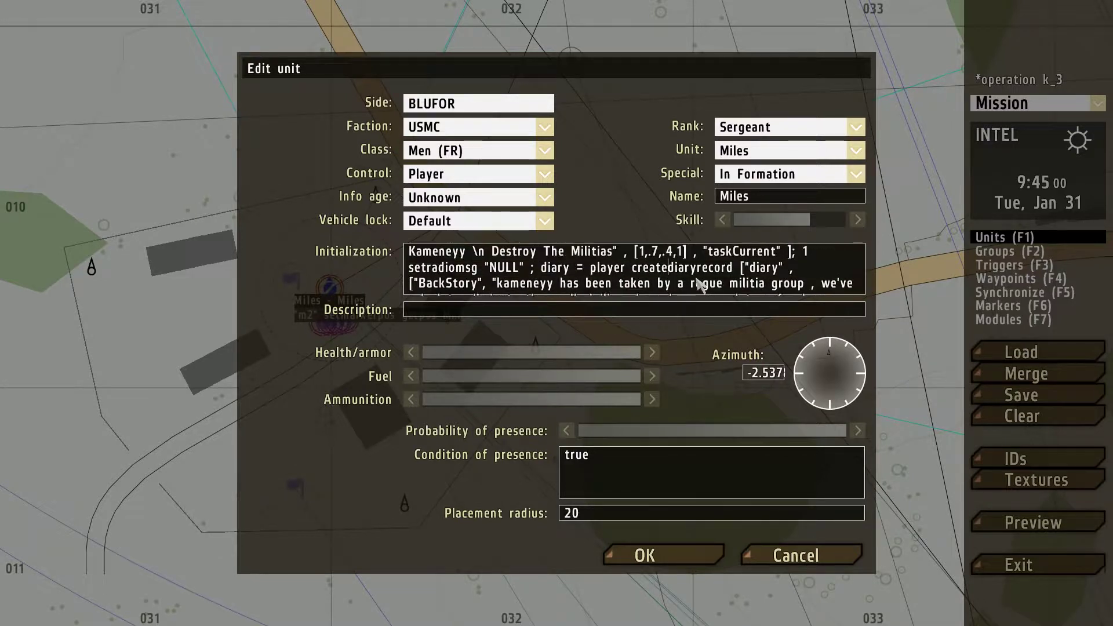
key(Down)
key(Down)
key(Down)
key(Down)
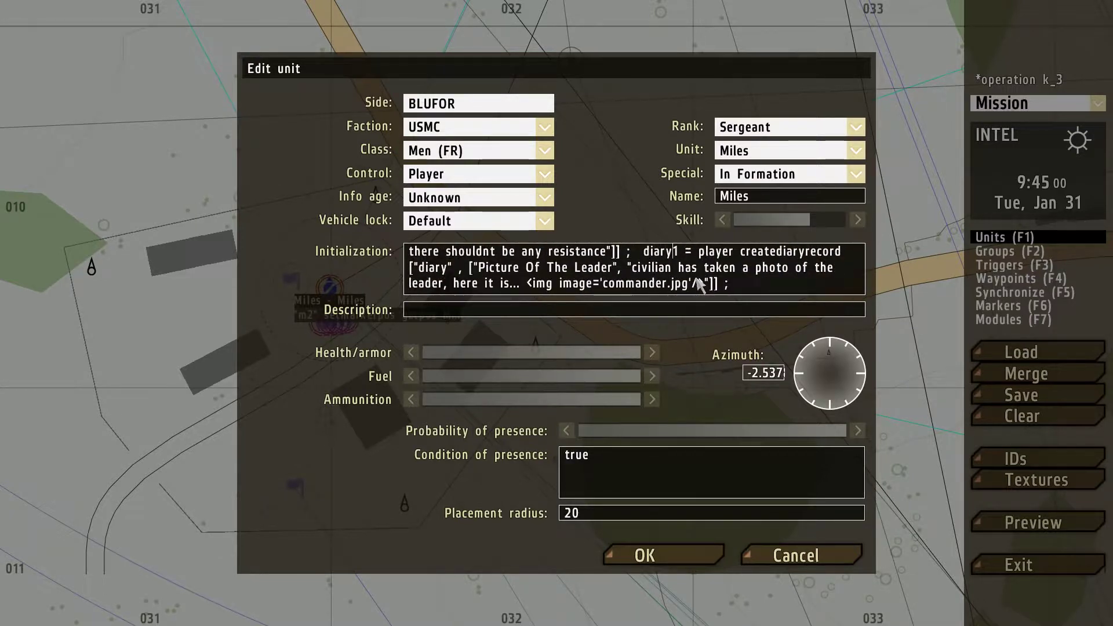
key(Up)
key(Up)
key(Up)
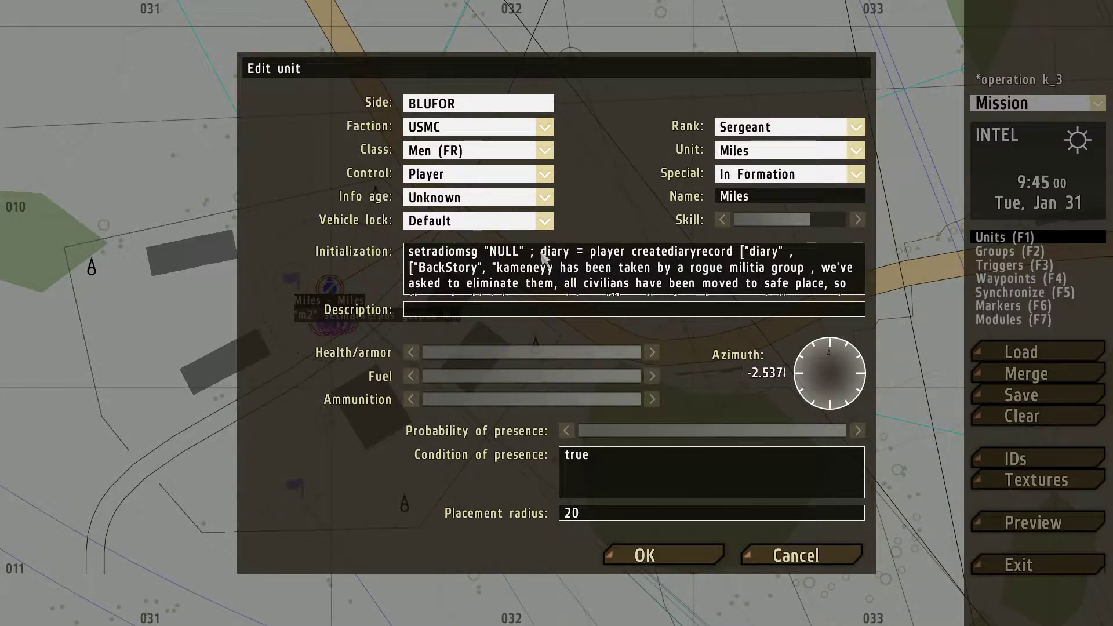
drag(539, 251, 784, 342)
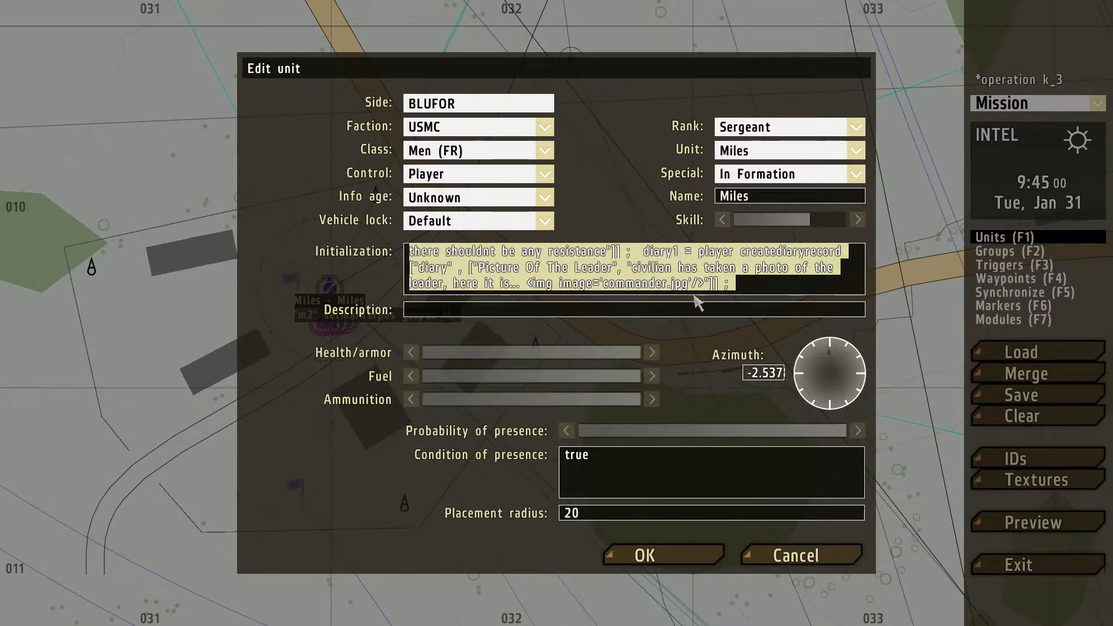
click(664, 558)
Append the copied diary record code to the end of the Cooper unit's initialization.
scroll(516, 336, up, 3)
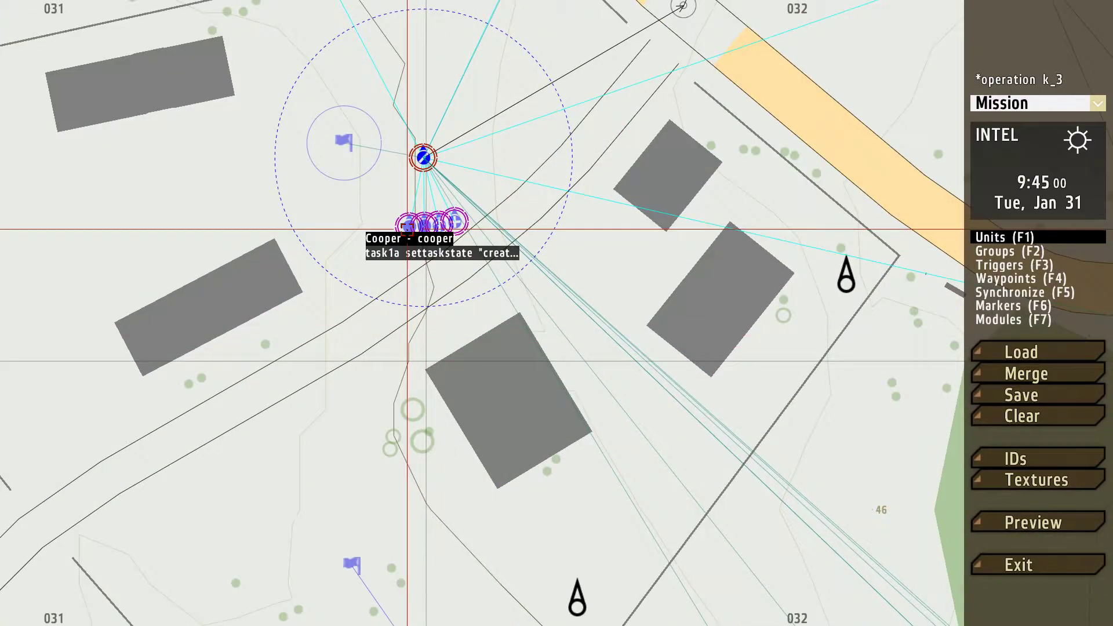
double_click(429, 224)
click(666, 289)
key(End)
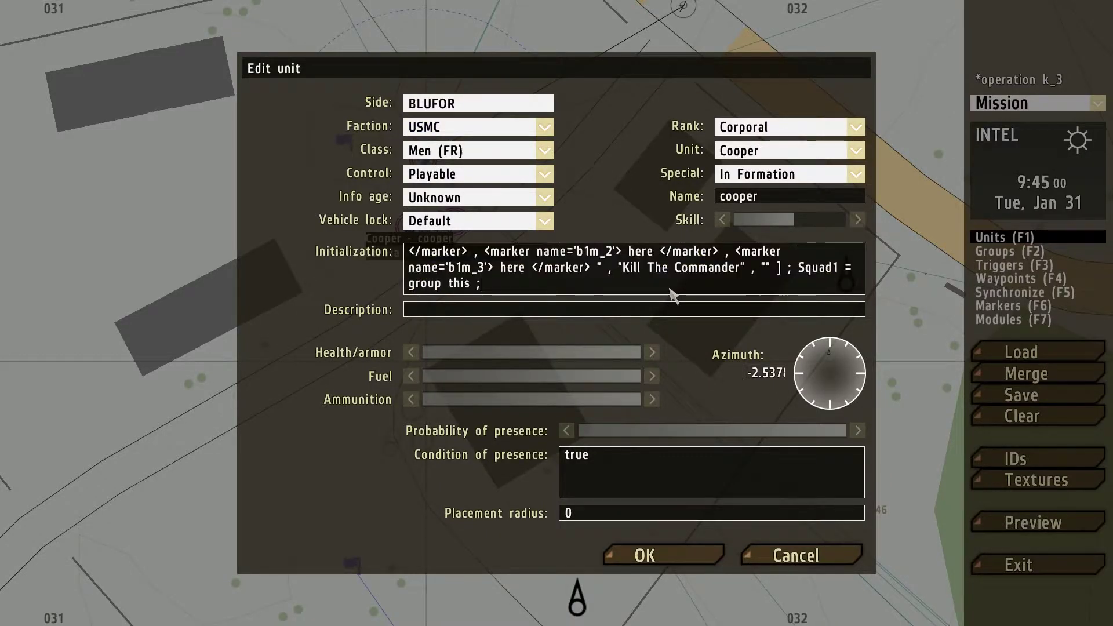
key(ctrl+v)
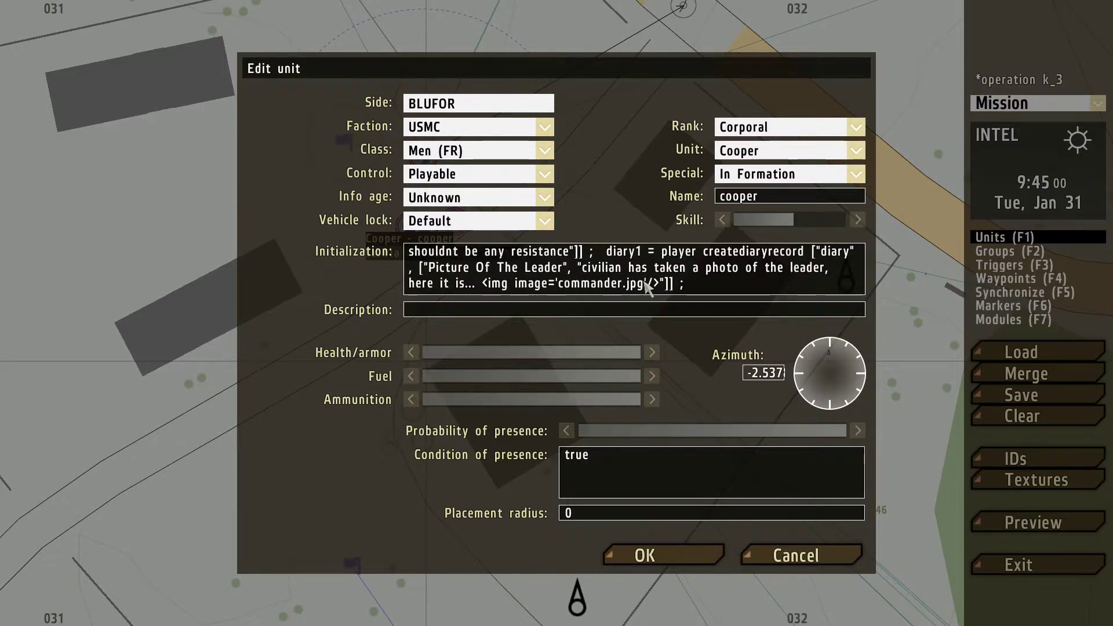
Replace player with cooper in the BackStory diary record of Cooper's initialization.
key(Up)
key(Up)
key(Up)
key(Up)
key(Up)
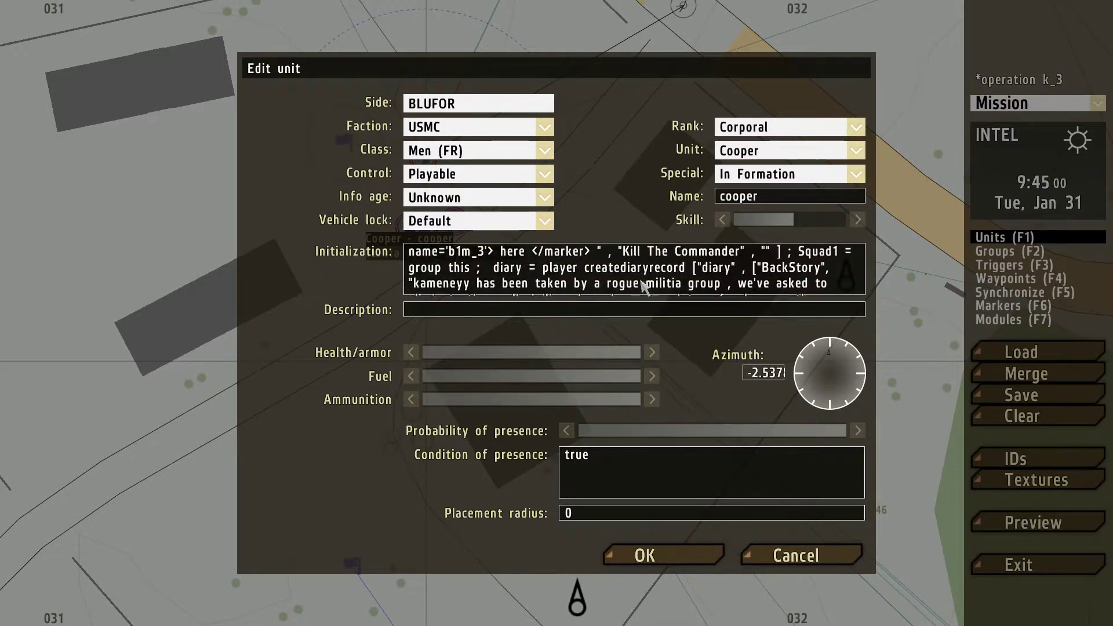
key(BackSpace)
key(BackSpace)
key(BackSpace)
key(BackSpace)
key(BackSpace)
key(BackSpace)
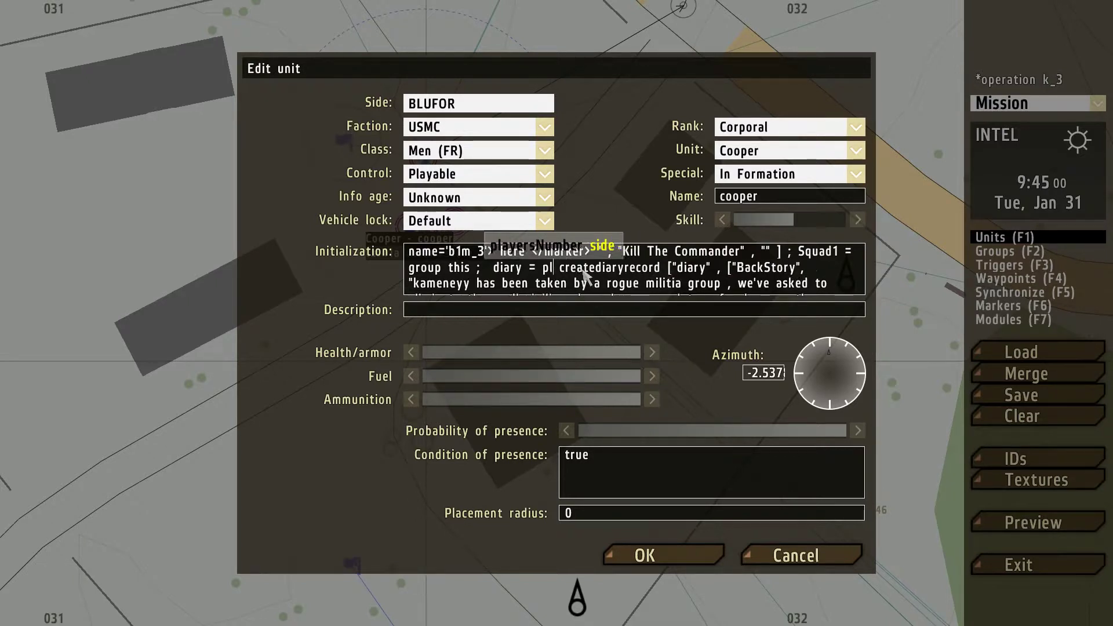
text(cooper)
Replace player with cooper in the diary1 "Picture Of The Leader" record and accept Cooper's changes.
key(Down)
key(Down)
key(Down)
key(Down)
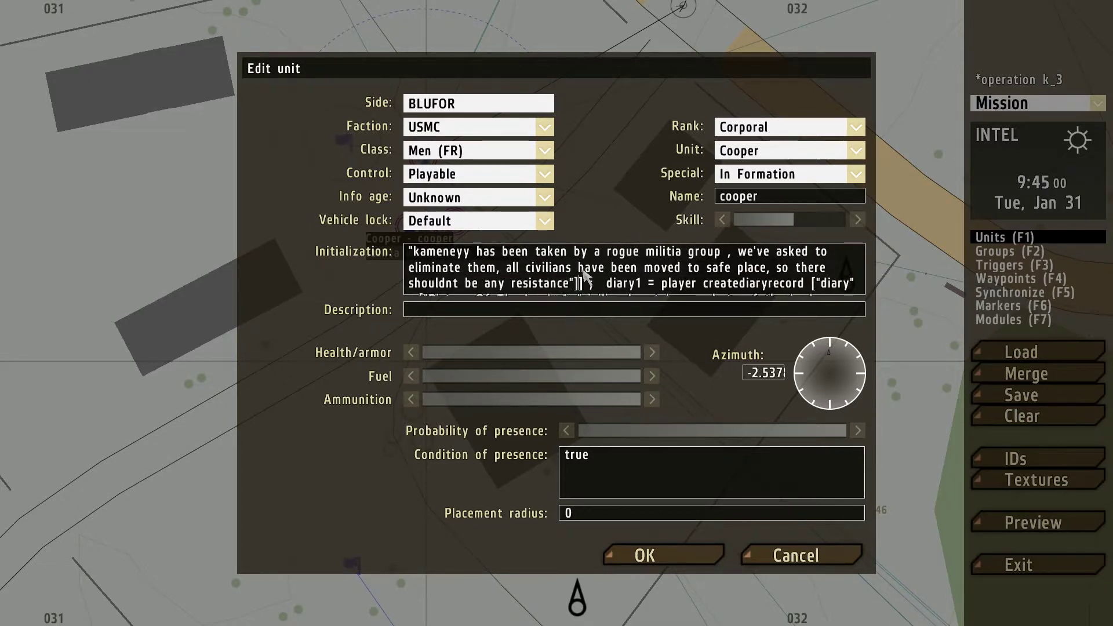
click(698, 268)
key(BackSpace)
key(BackSpace)
key(BackSpace)
key(BackSpace)
key(BackSpace)
key(BackSpace)
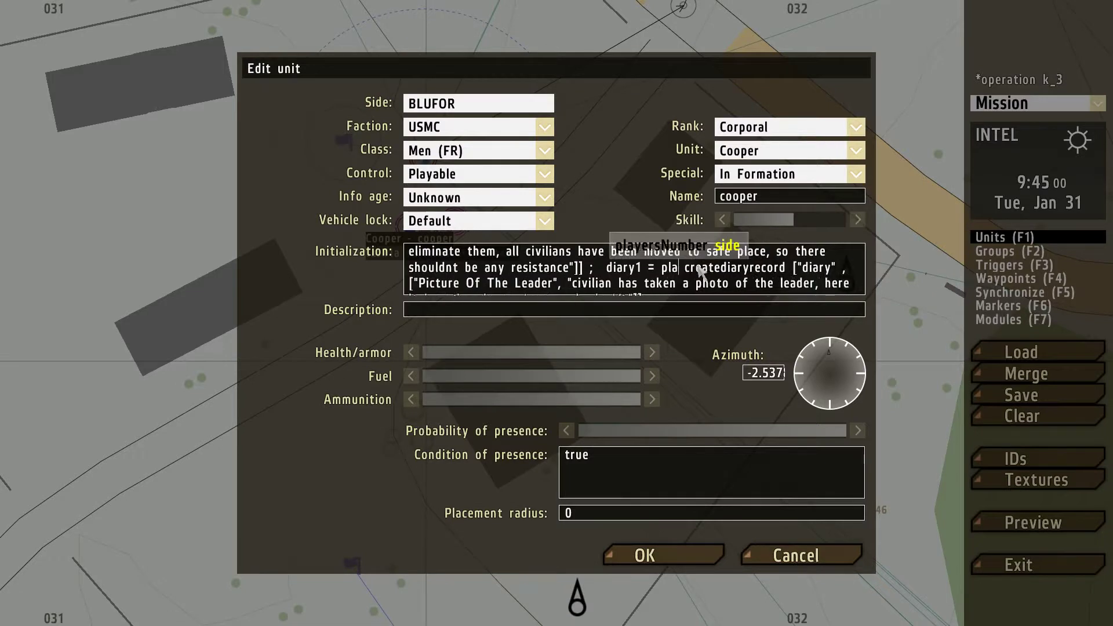
text(cooper)
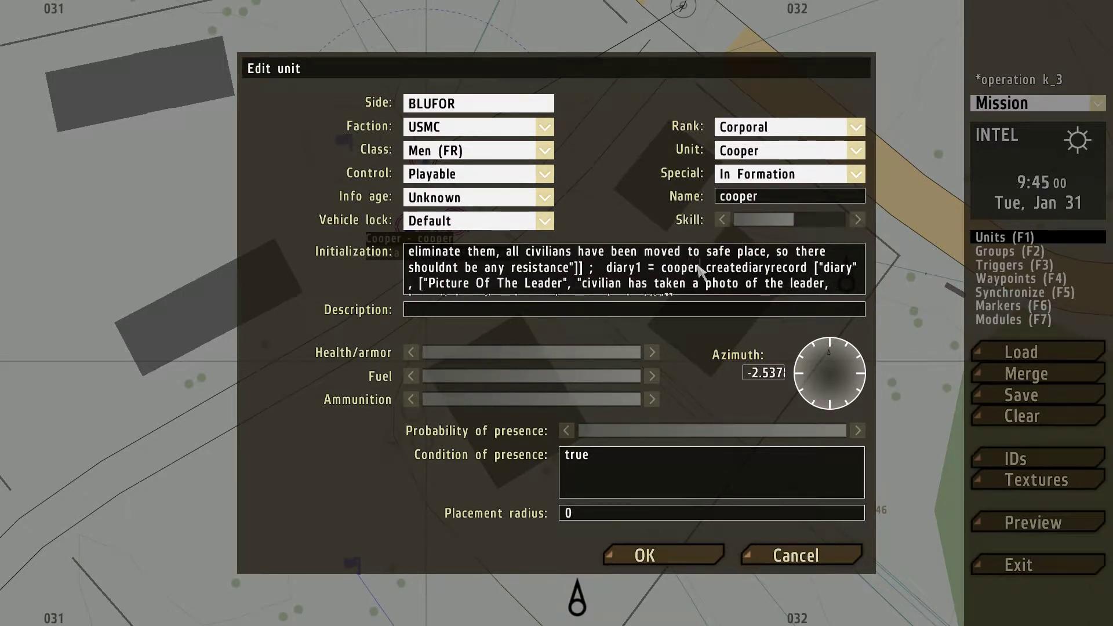
click(684, 563)
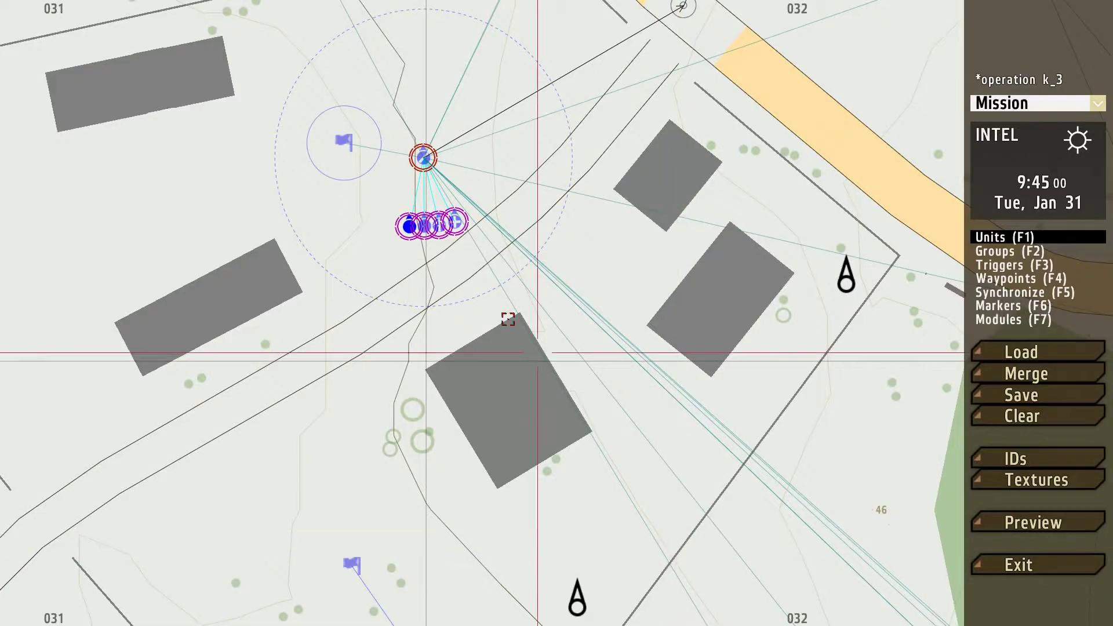
Append the copied diary record code to the end of the Sykes unit's initialization.
double_click(425, 225)
click(596, 281)
click(595, 287)
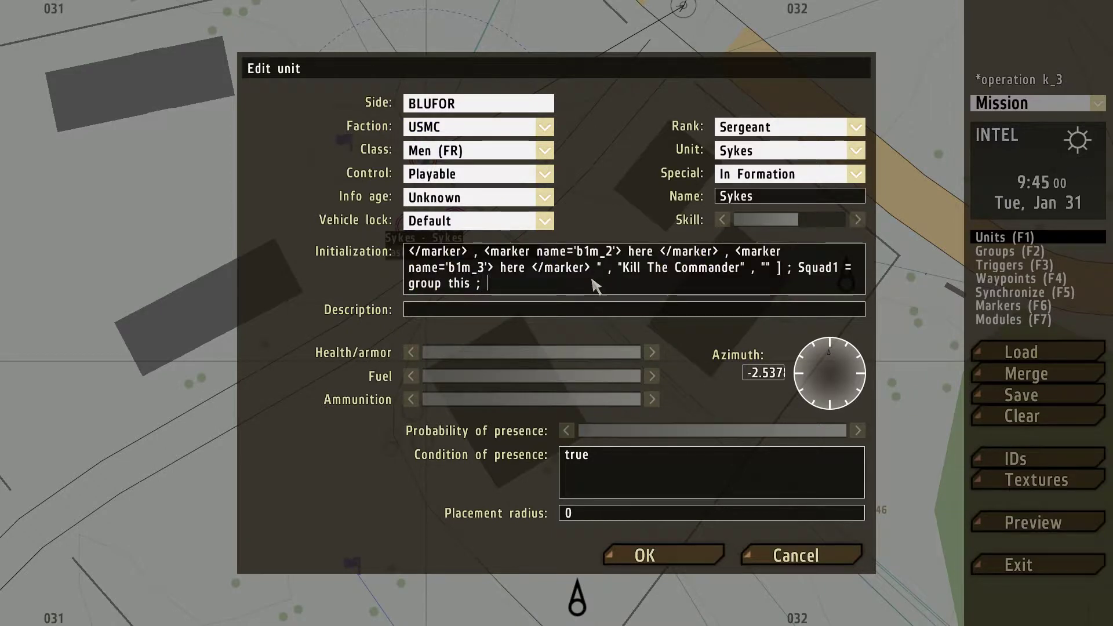
key(ctrl+v)
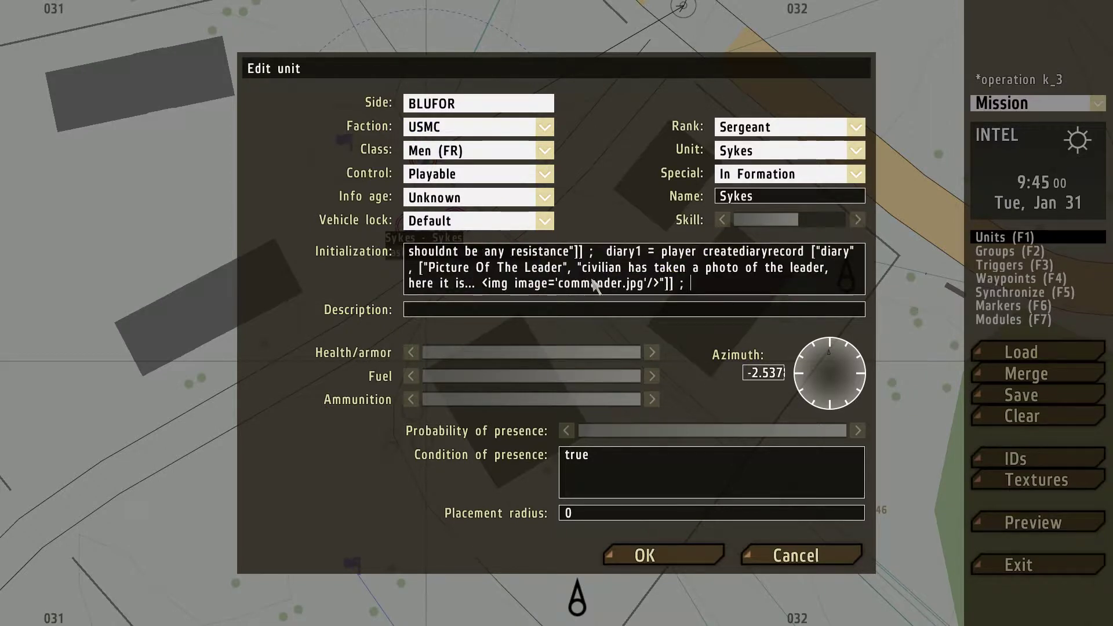
Replace player with Sykes in the diary1 "Picture Of The Leader" record of Sykes's initialization.
click(699, 253)
key(BackSpace)
key(BackSpace)
key(BackSpace)
key(BackSpace)
key(BackSpace)
key(BackSpace)
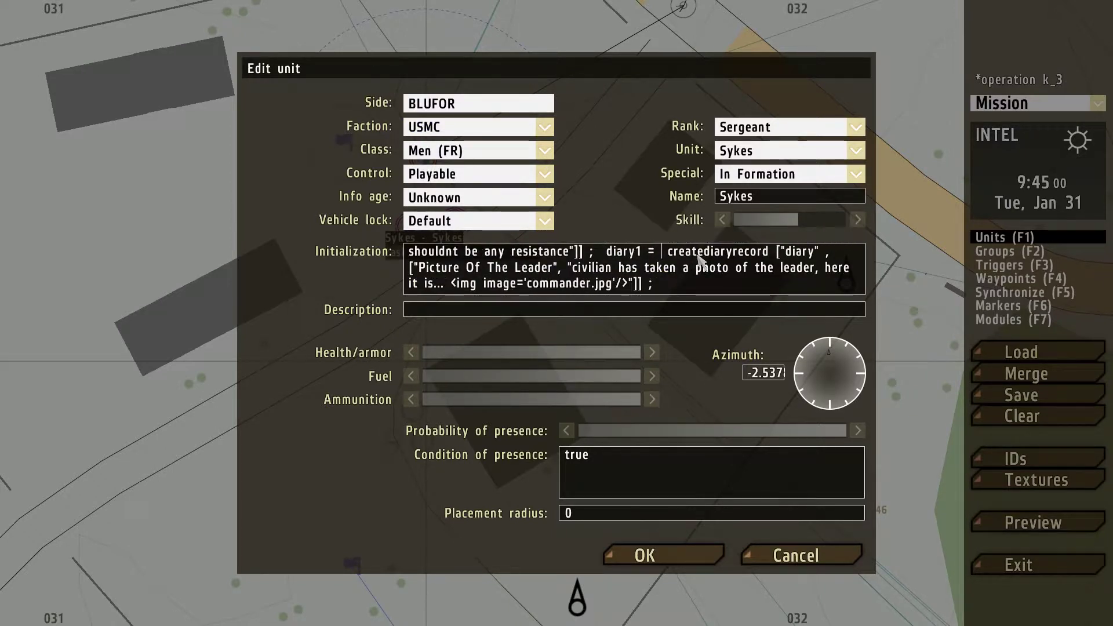
text(Sykes)
Replace player with Sykes in the BackStory diary record and accept the unit's changes.
click(696, 256)
scroll(700, 258, up, 2)
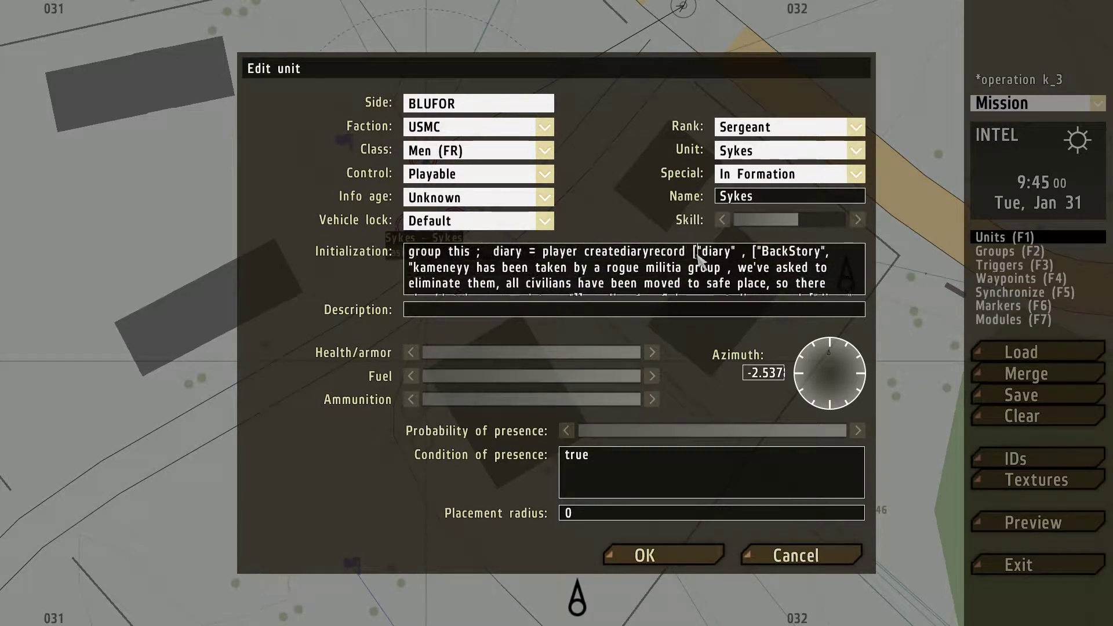
key(BackSpace)
key(BackSpace)
key(BackSpace)
key(BackSpace)
key(BackSpace)
key(BackSpace)
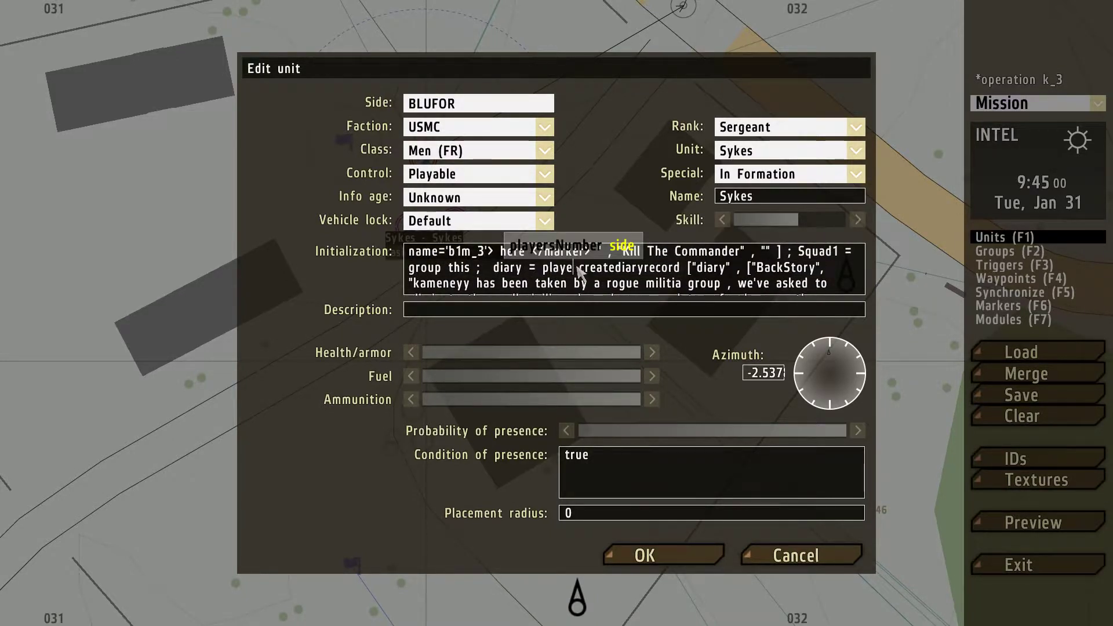
text(Sykes)
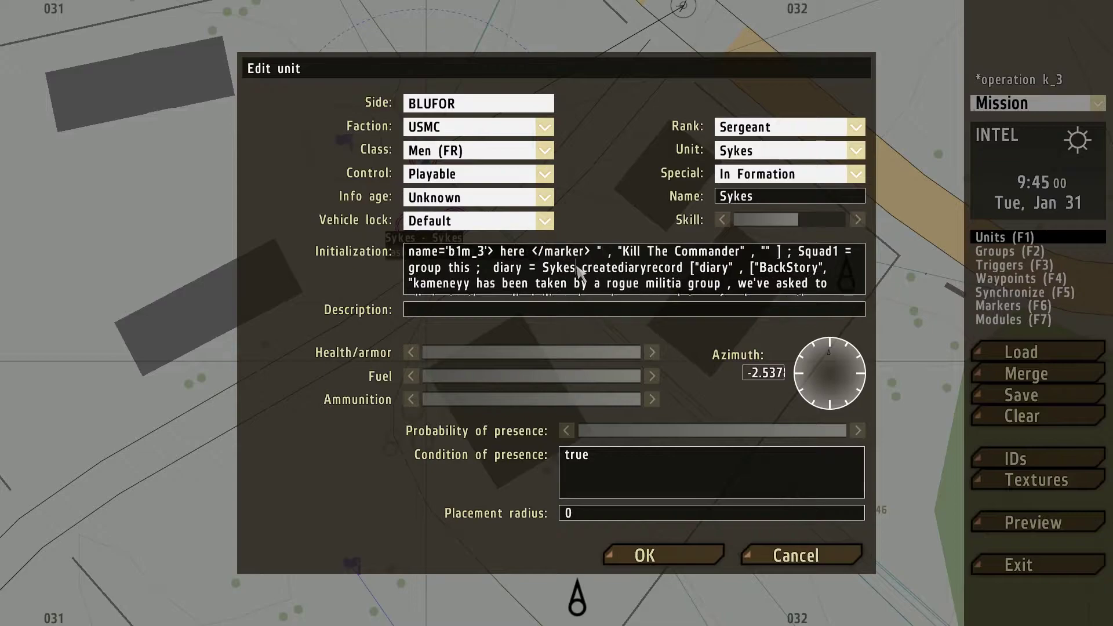
click(645, 556)
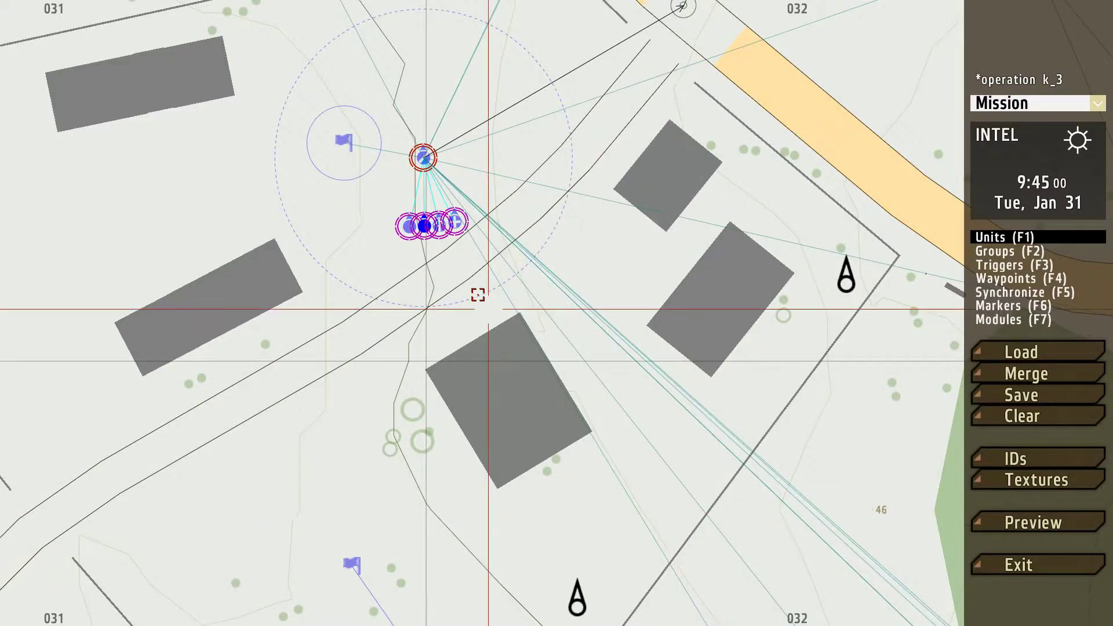
Append the copied diary record code to the end of the Rodriguez unit's initialization.
double_click(439, 224)
click(642, 288)
click(643, 289)
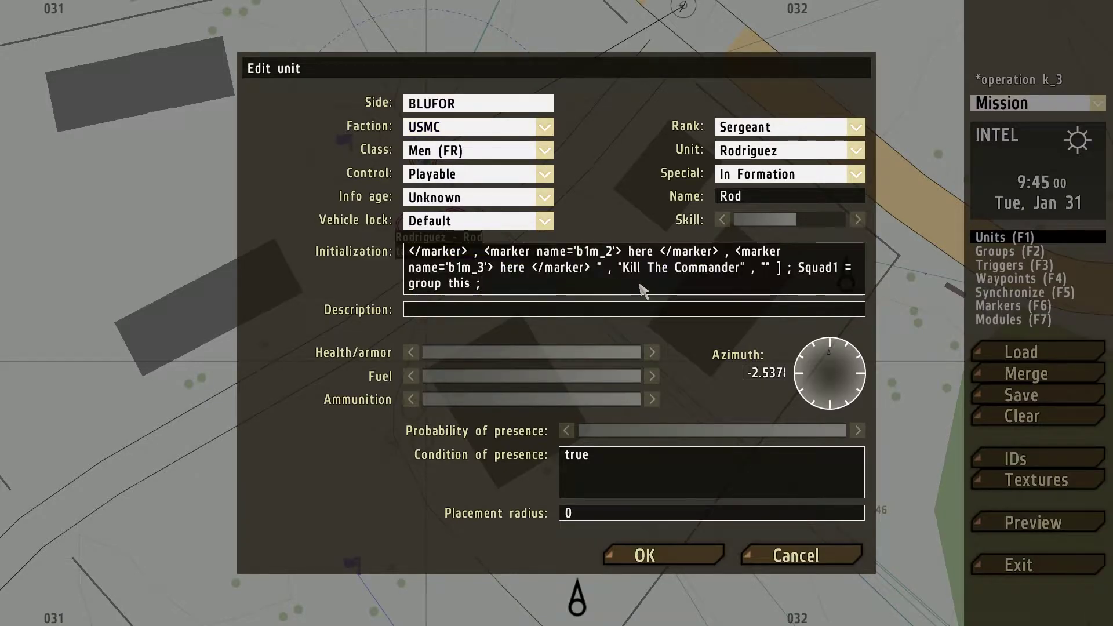
key(ctrl+v)
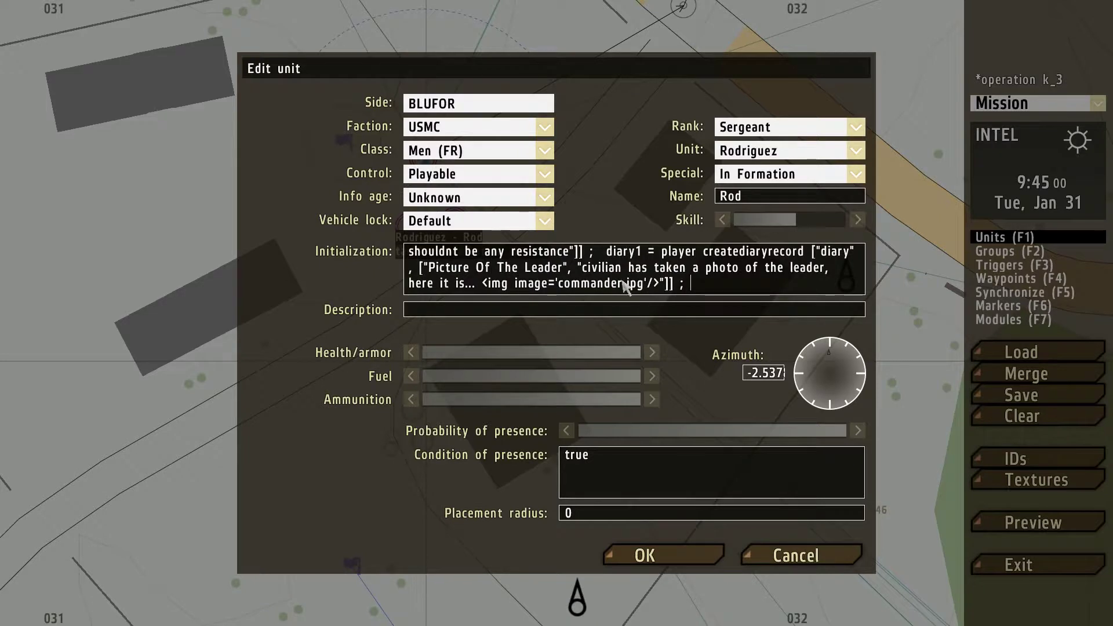
Replace player with Rod in the diary1 "Picture Of The Leader" record of Rodriguez's initialization.
click(700, 251)
key(BackSpace)
key(BackSpace)
key(BackSpace)
key(BackSpace)
key(BackSpace)
key(BackSpace)
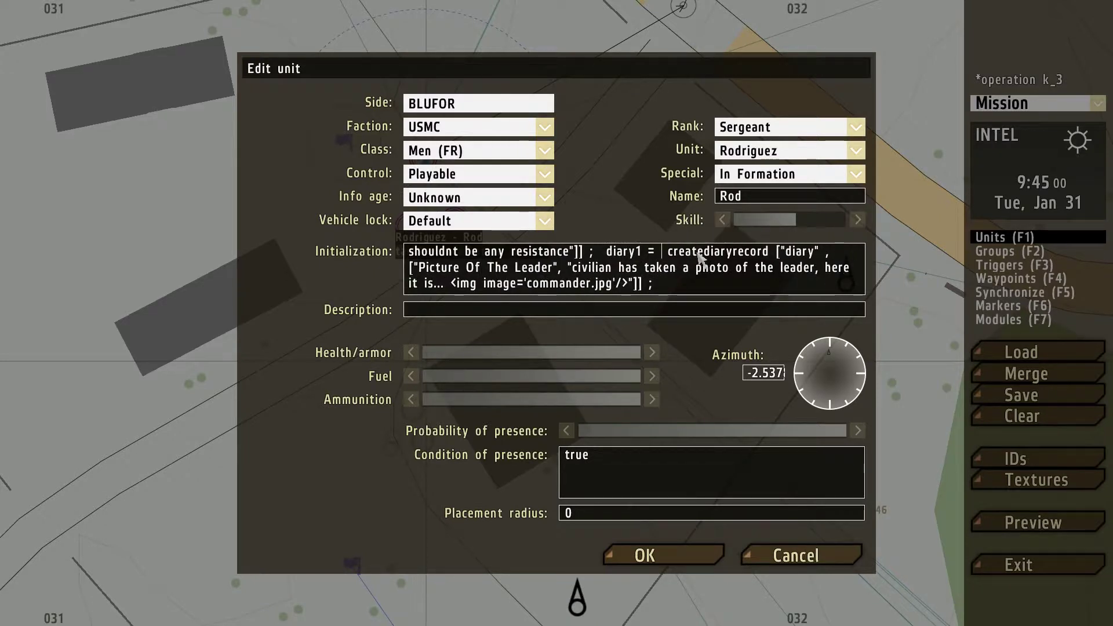
text(Rod)
Replace player with Rod in the BackStory diary record and accept Rodriguez's changes.
key(Up)
key(Up)
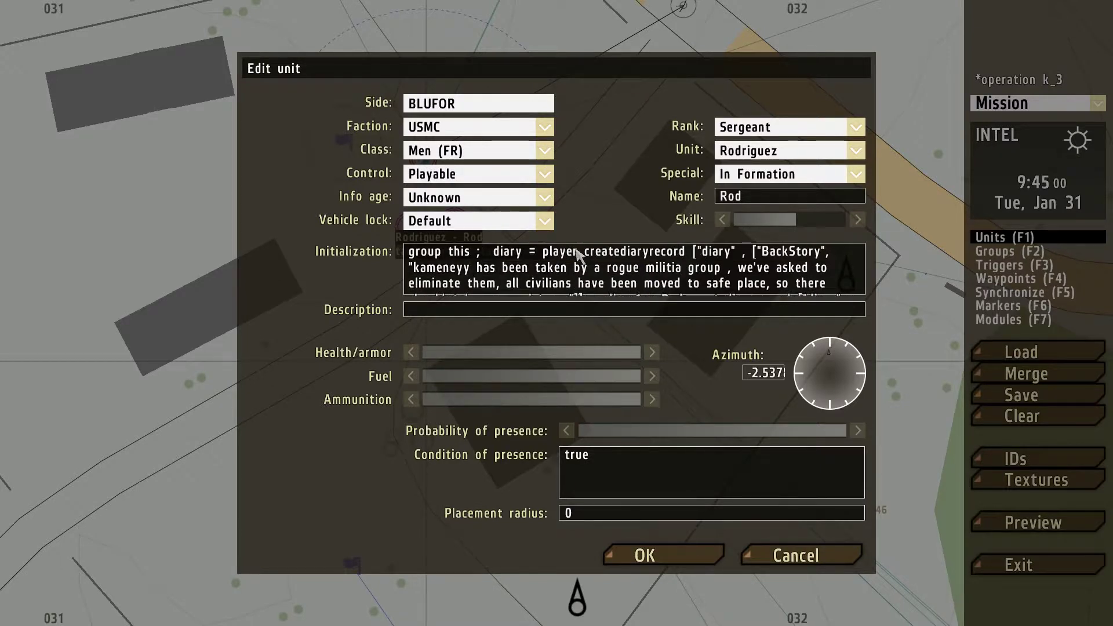
key(BackSpace)
key(BackSpace)
key(BackSpace)
key(BackSpace)
key(BackSpace)
key(BackSpace)
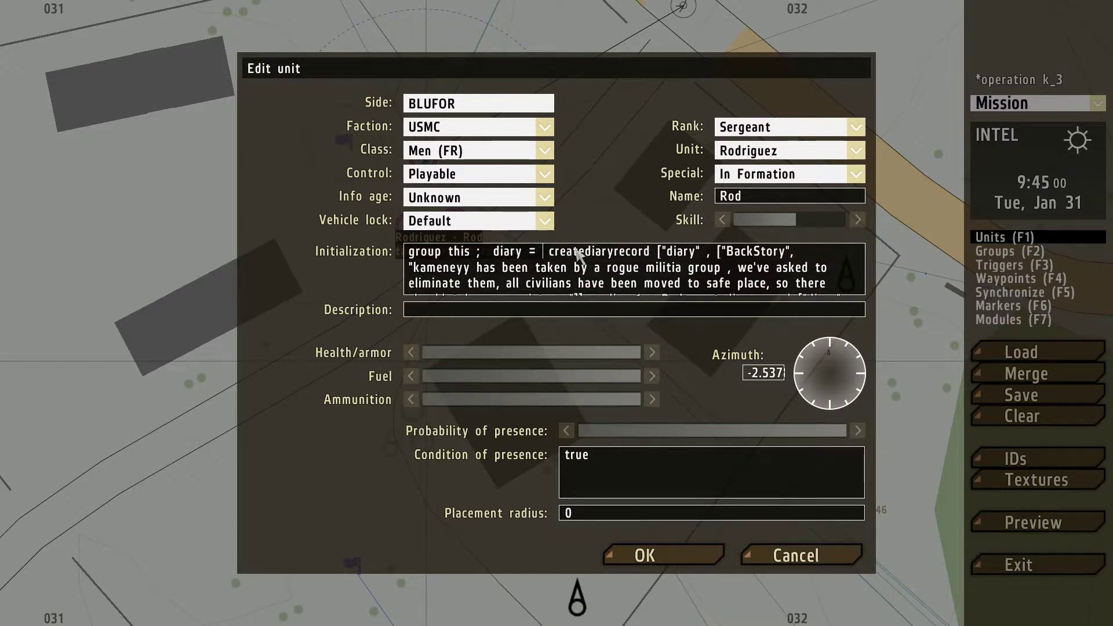
text(Rod)
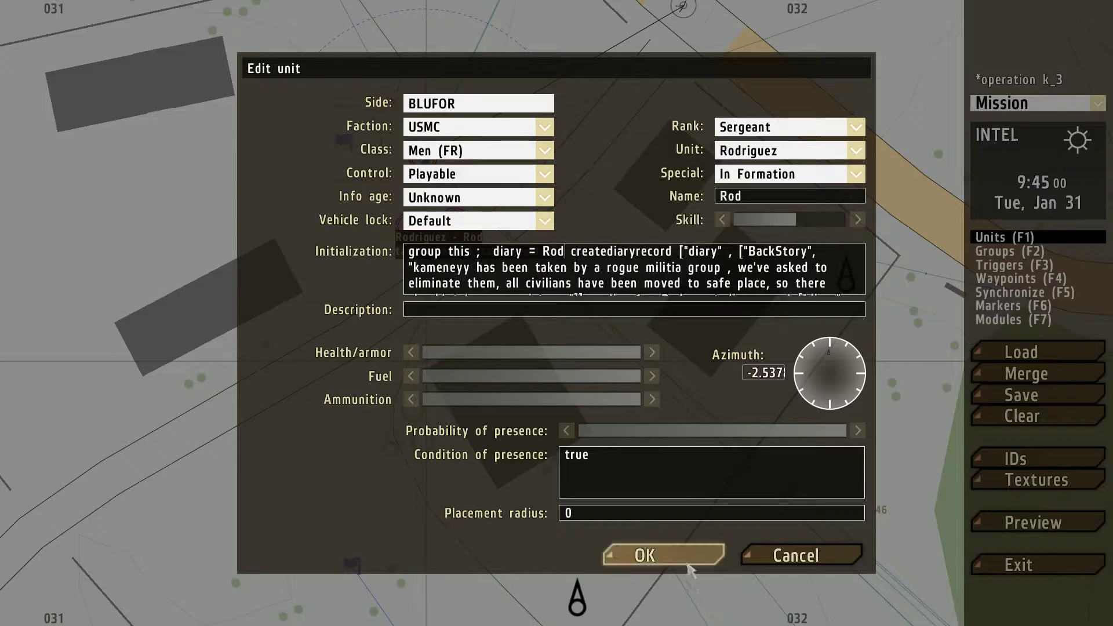
click(645, 556)
Append the copied diary record code to the end of the O'Hara unit's initialization.
double_click(453, 220)
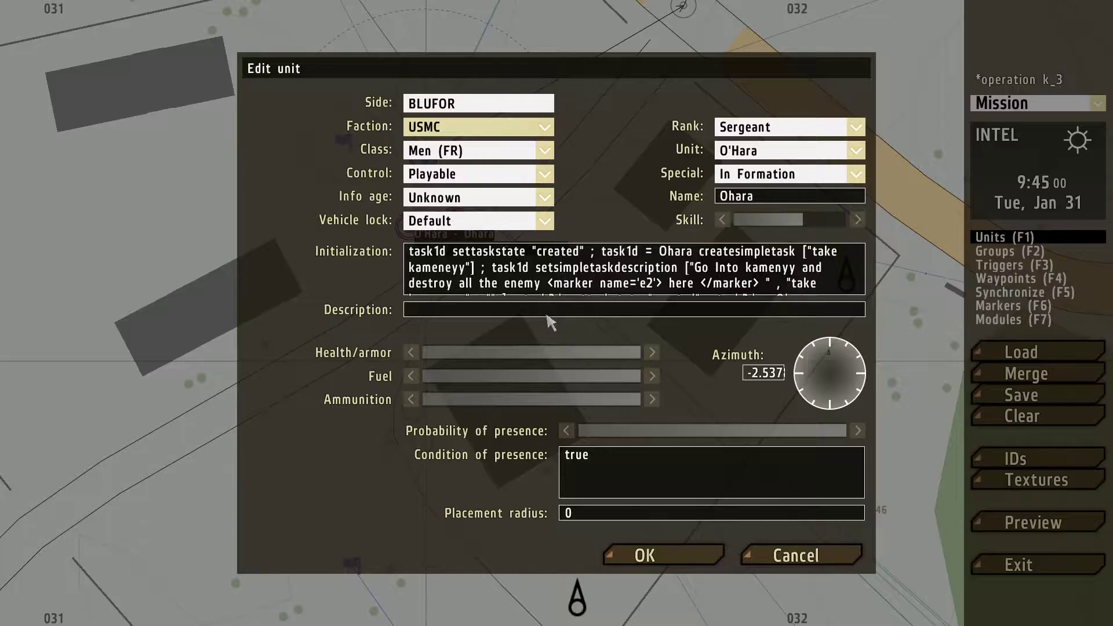
click(638, 289)
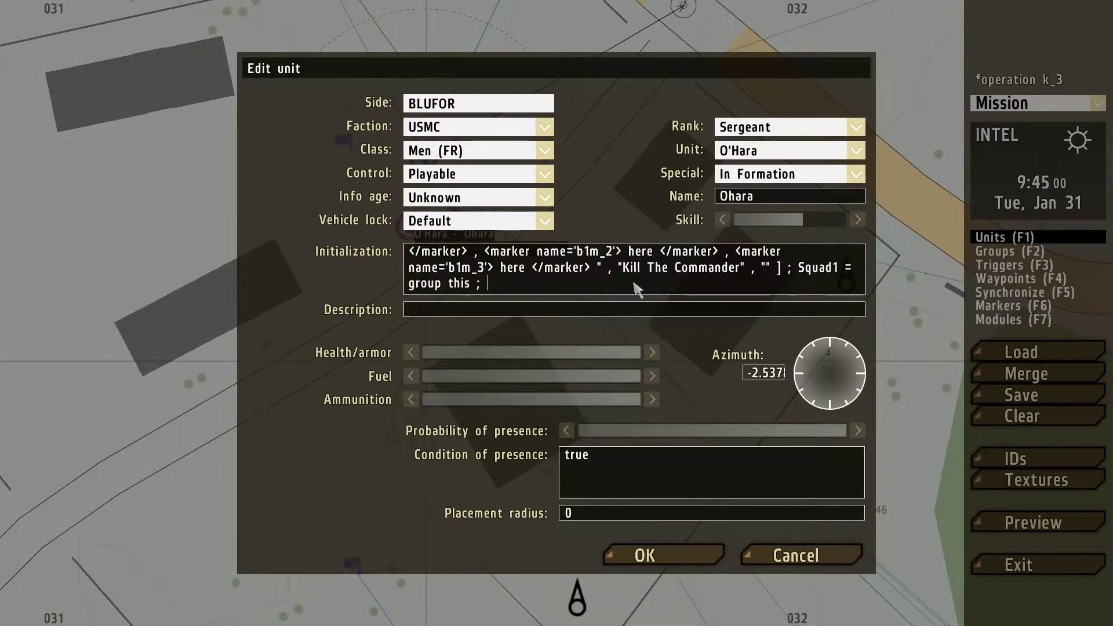
key(ctrl+v)
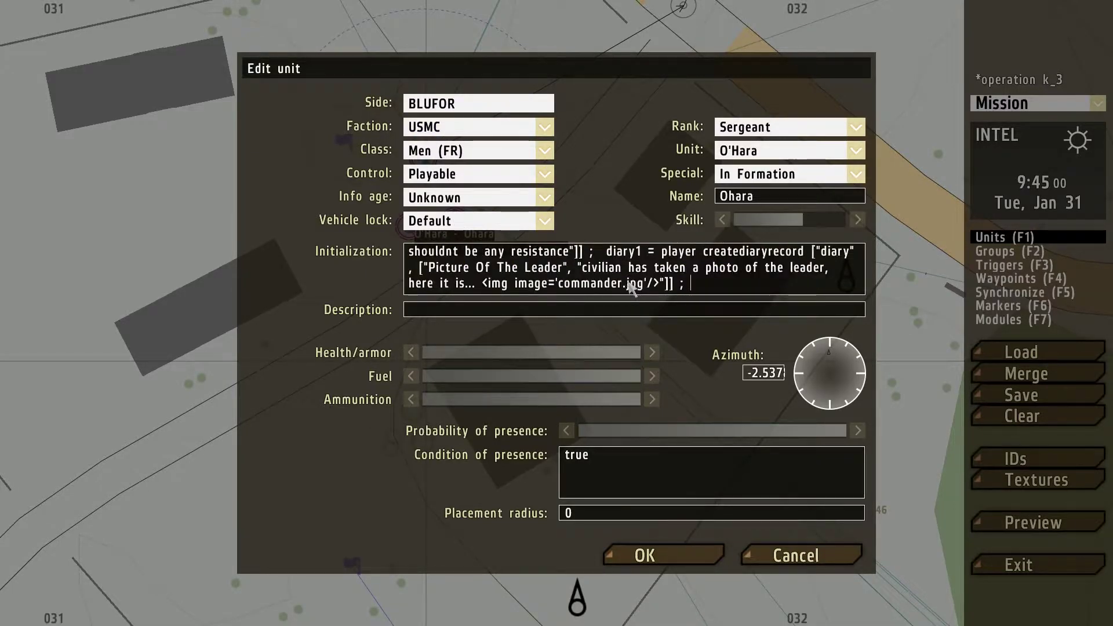
Replace player with Ohara in the diary1 "Picture Of The Leader" record of O'Hara's initialization.
click(698, 257)
key(BackSpace)
key(BackSpace)
key(BackSpace)
key(BackSpace)
key(BackSpace)
key(BackSpace)
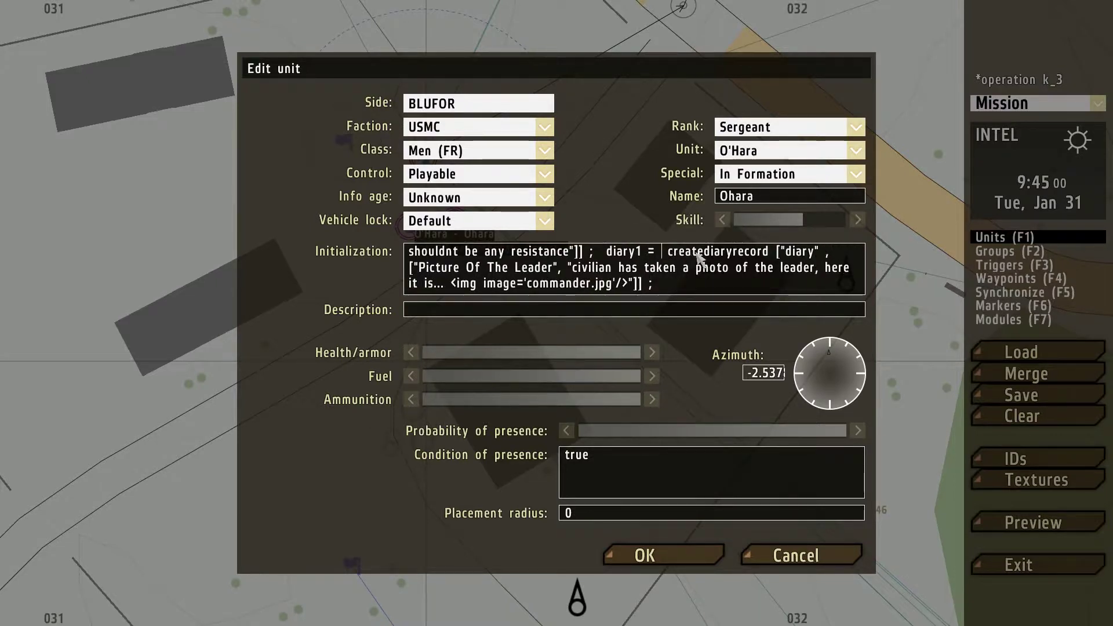
text(Ohara)
Replace player with Ohara in the BackStory diary record and accept O'Hara's changes.
scroll(698, 257, up, 5)
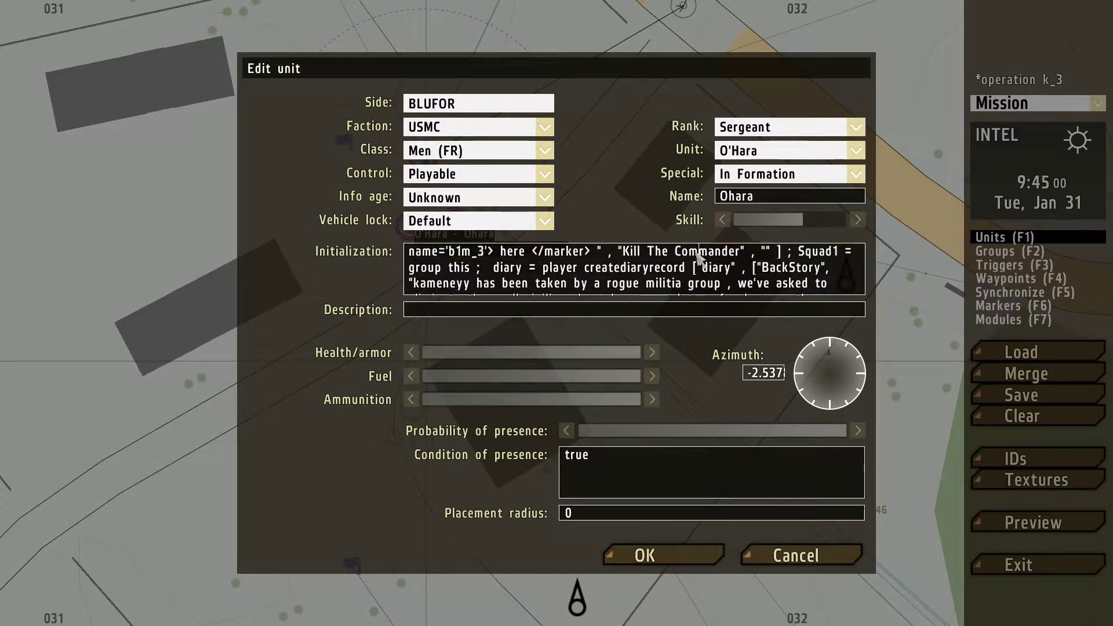
click(578, 268)
key(BackSpace)
key(BackSpace)
key(BackSpace)
key(BackSpace)
key(BackSpace)
key(BackSpace)
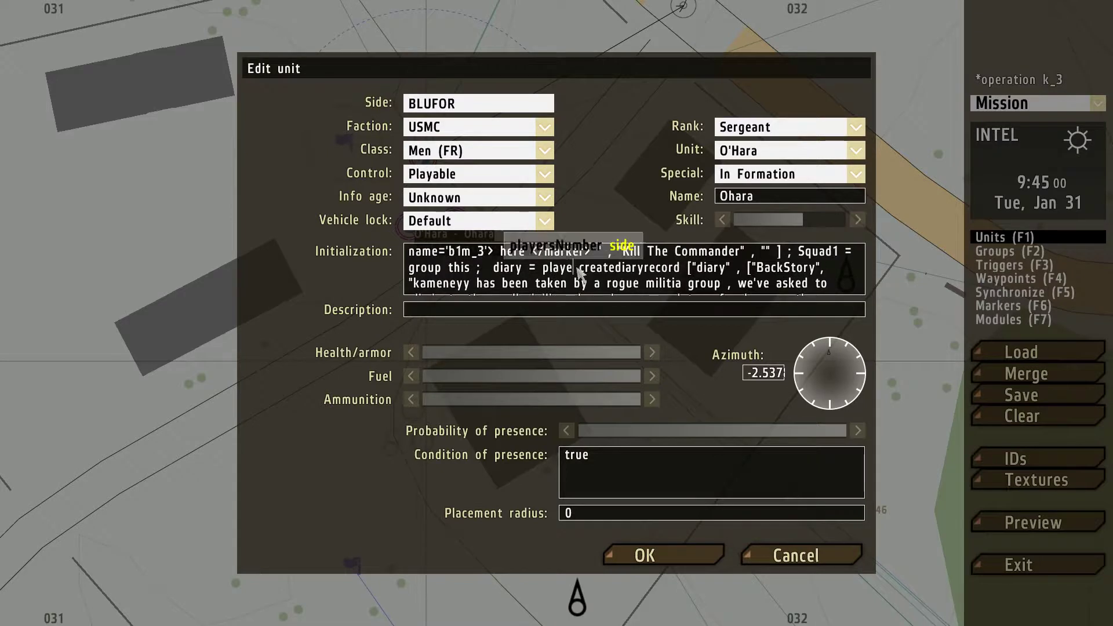
text(Ohara)
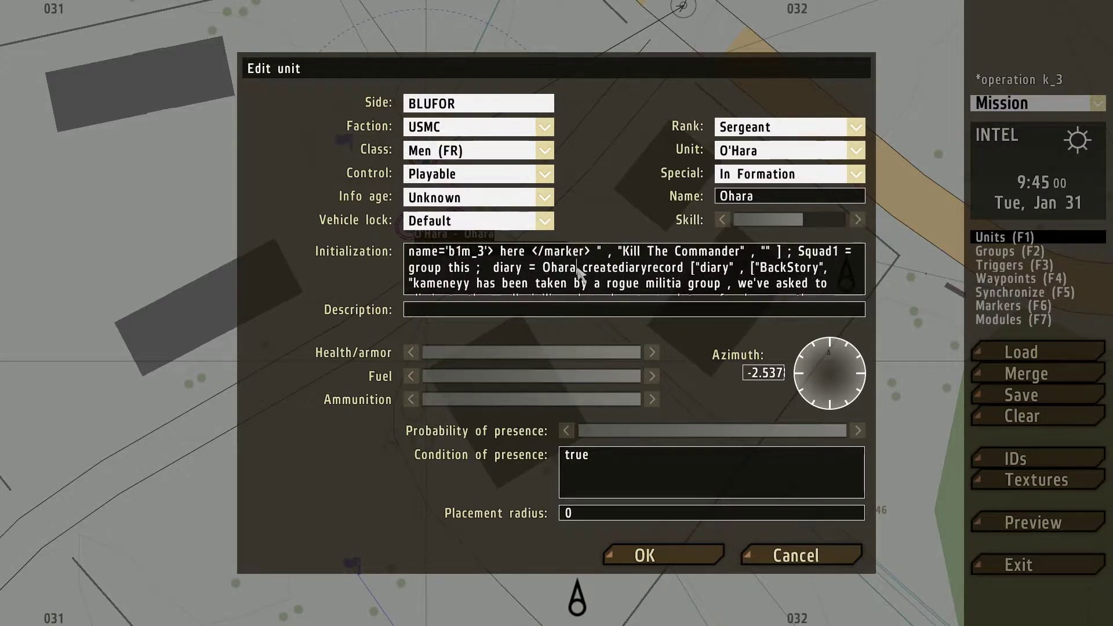
key(Down)
key(Down)
key(Down)
key(Down)
key(Down)
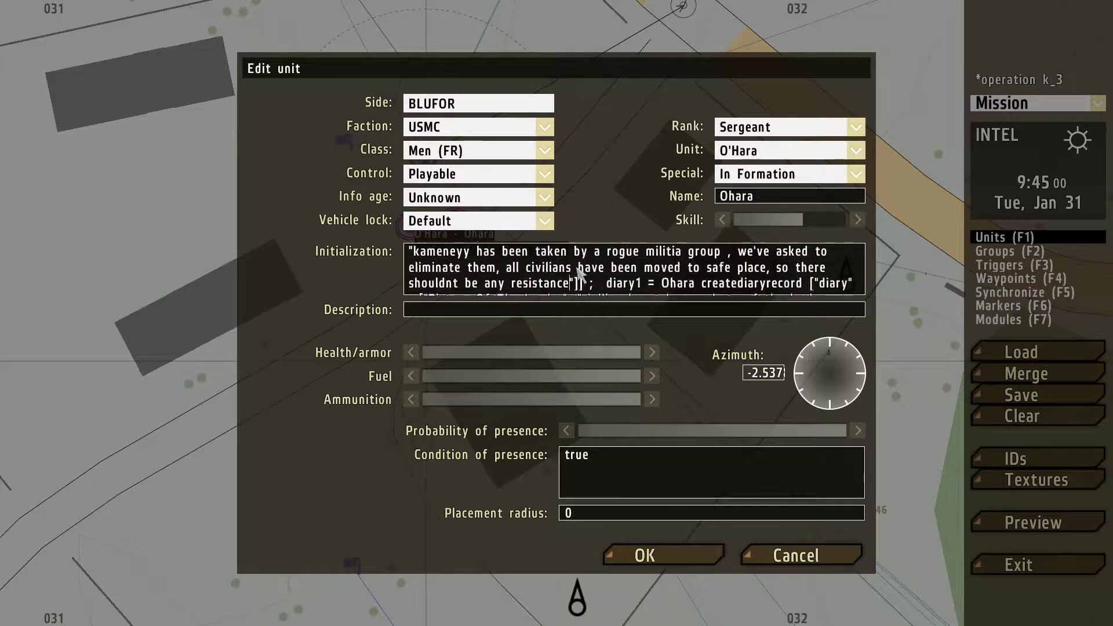
click(648, 558)
Open the T3_2 switch trigger at the base buildings for editing.
scroll(531, 329, down, 3)
scroll(649, 411, down, 4)
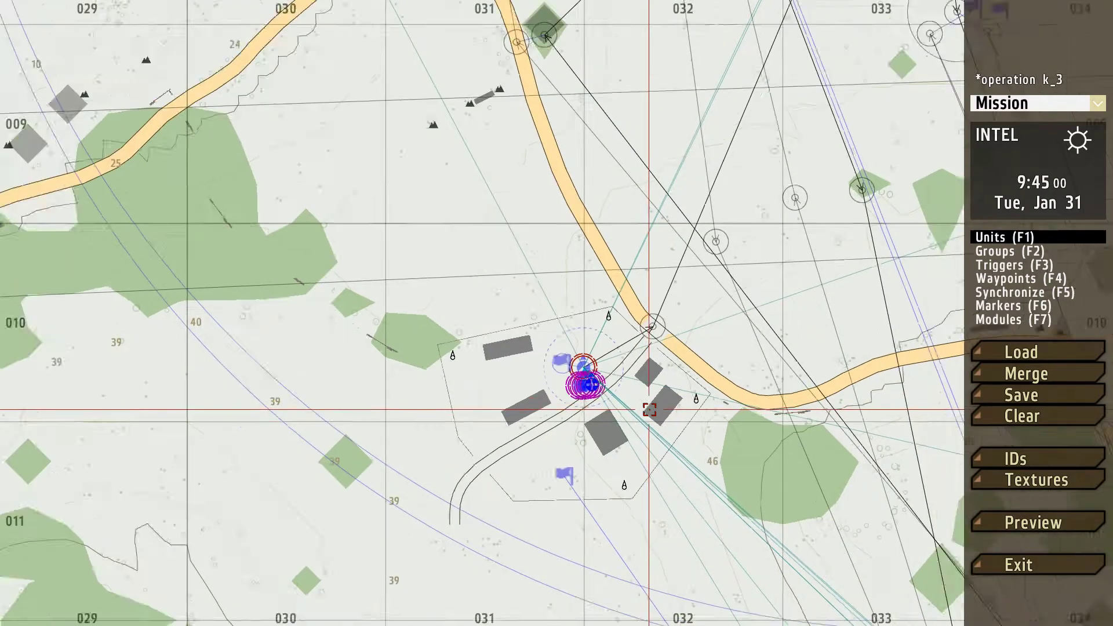
right_drag(658, 397, 371, 495)
right_drag(562, 227, 584, 298)
right_drag(496, 457, 646, 325)
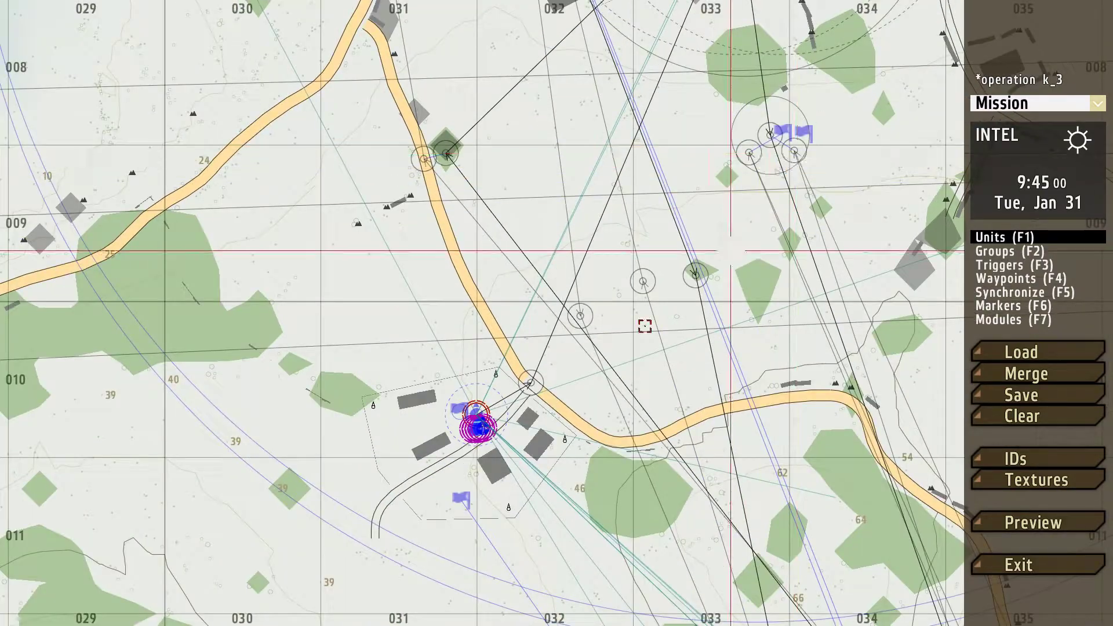
scroll(575, 351, up, 2)
right_drag(575, 351, 701, 252)
scroll(545, 354, up, 1)
scroll(637, 440, down, 3)
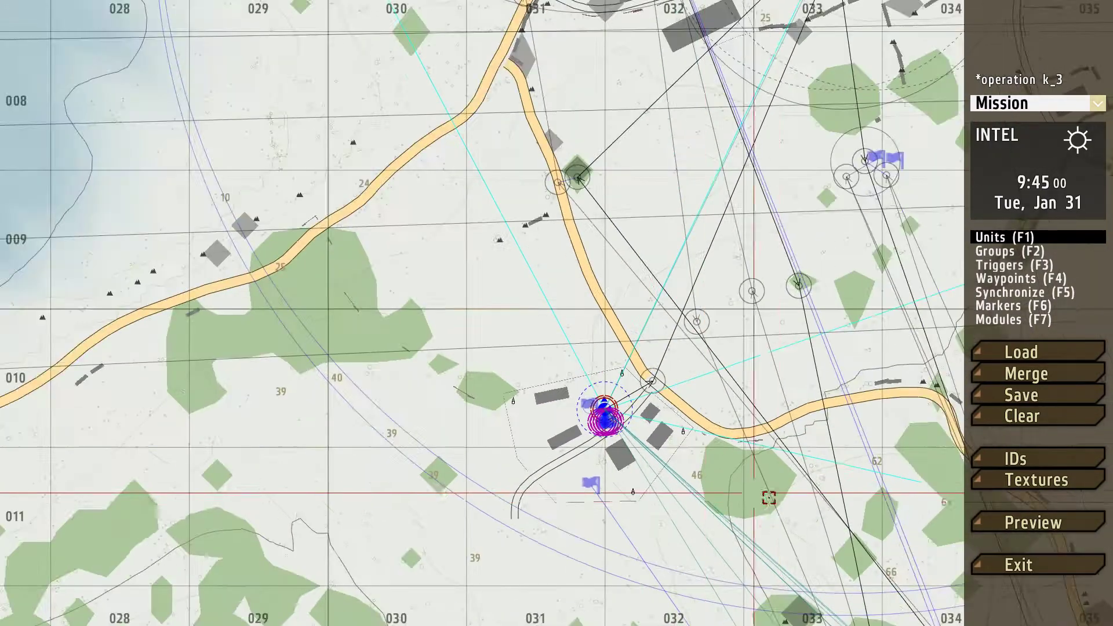
right_drag(769, 497, 419, 149)
right_drag(791, 528, 651, 241)
scroll(651, 241, up, 2)
click(991, 265)
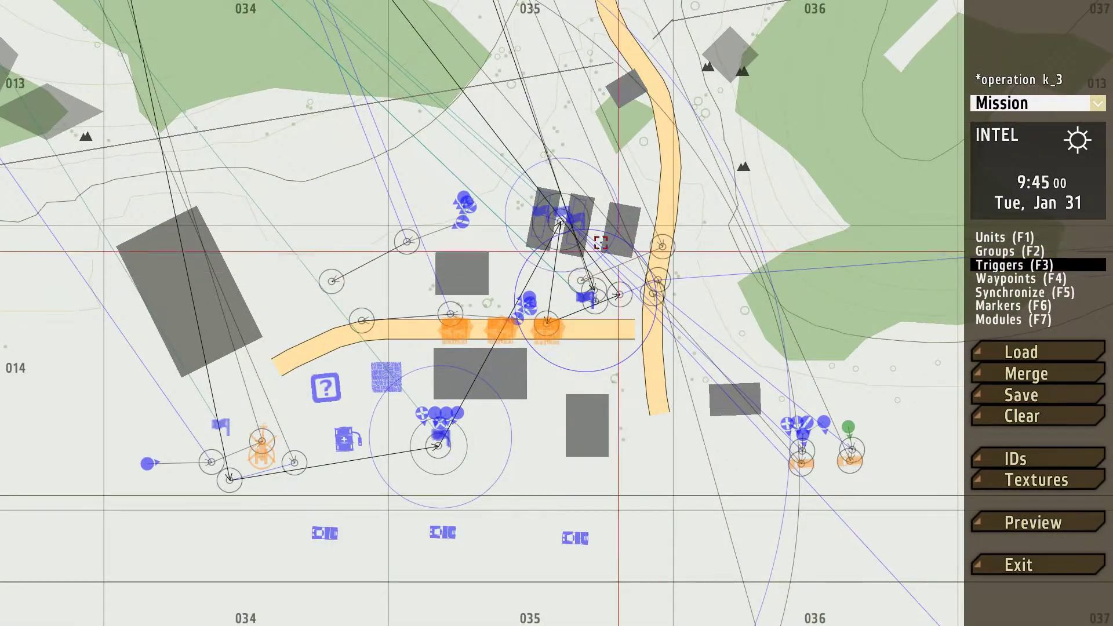
scroll(567, 222, up, 3)
double_click(549, 195)
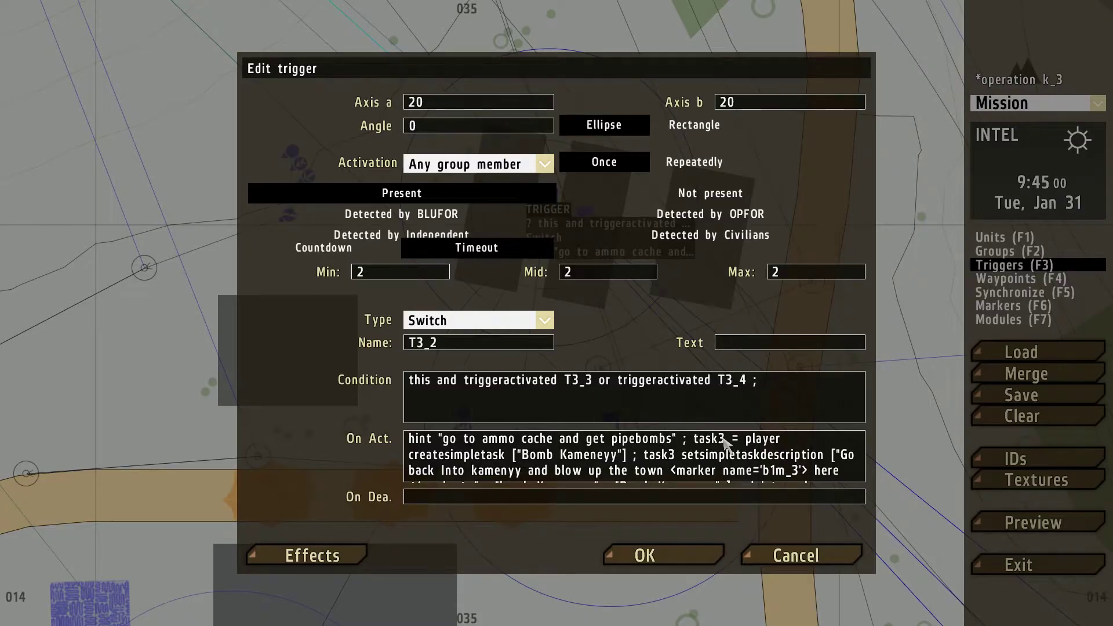
Copy the task3 "Bomb Kameneyy" creation and description code and append it to the end of T3_2's activation code.
click(673, 467)
key(Down)
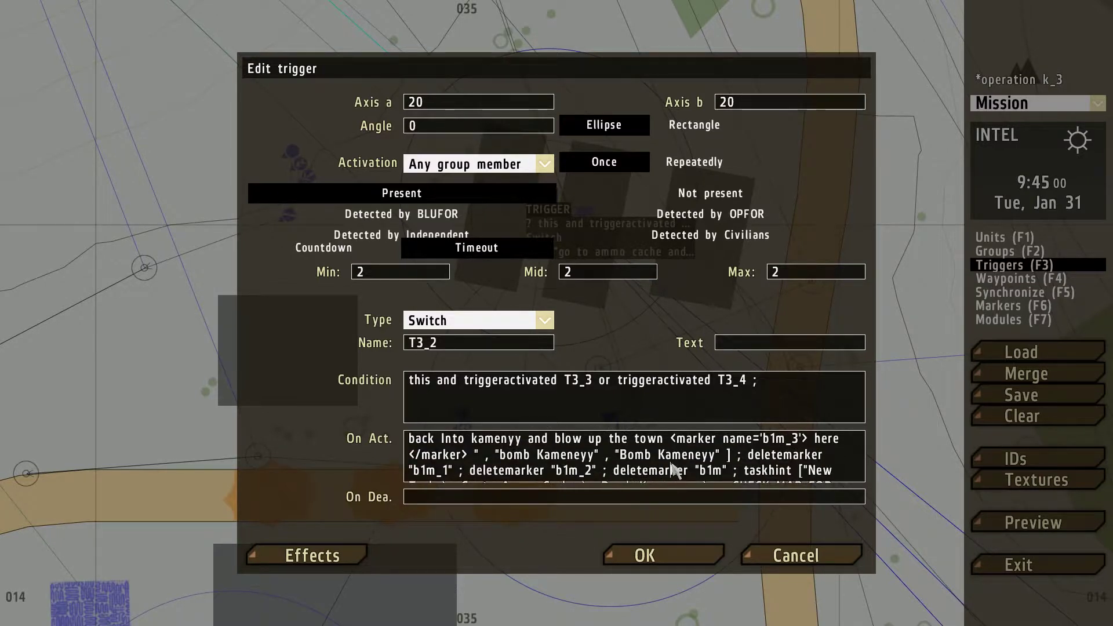
drag(735, 459, 691, 445)
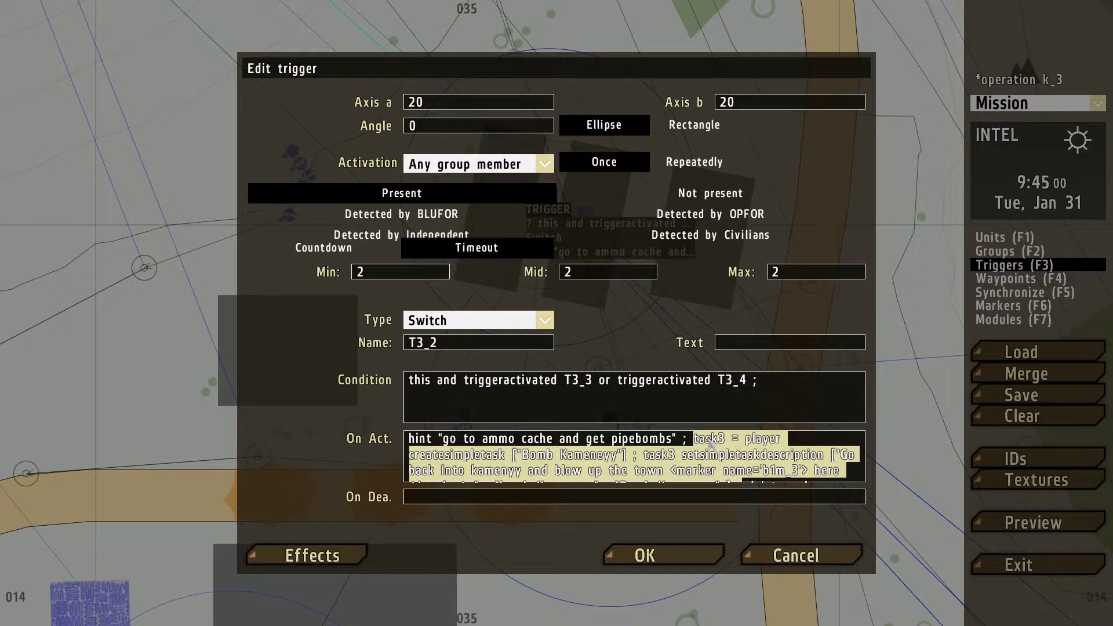
click(722, 454)
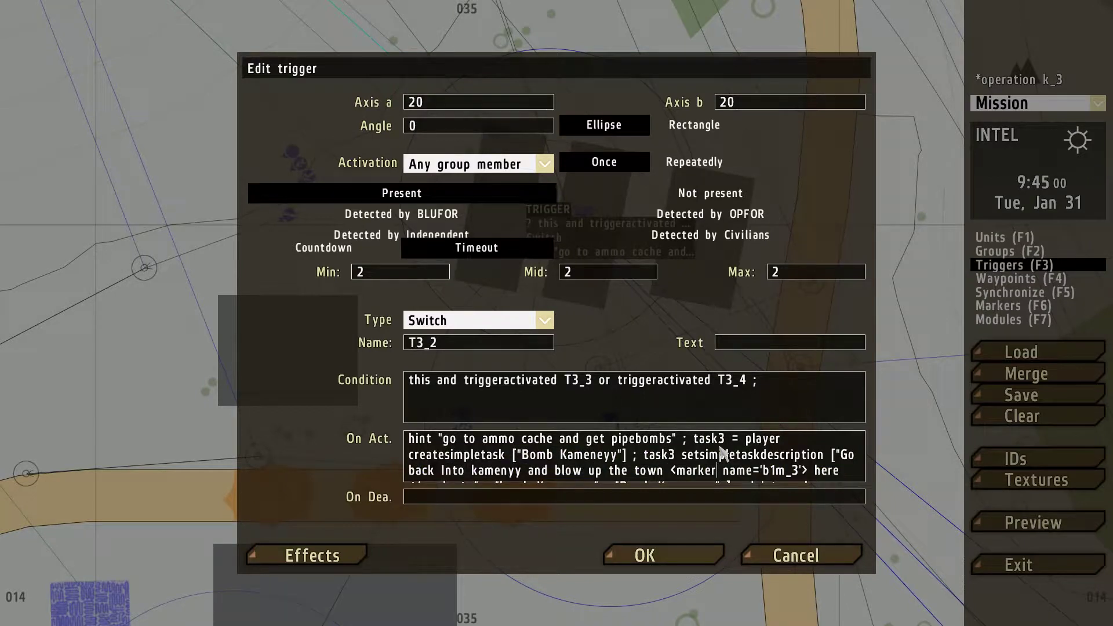
key(Down)
key(Down)
key(Down)
key(Down)
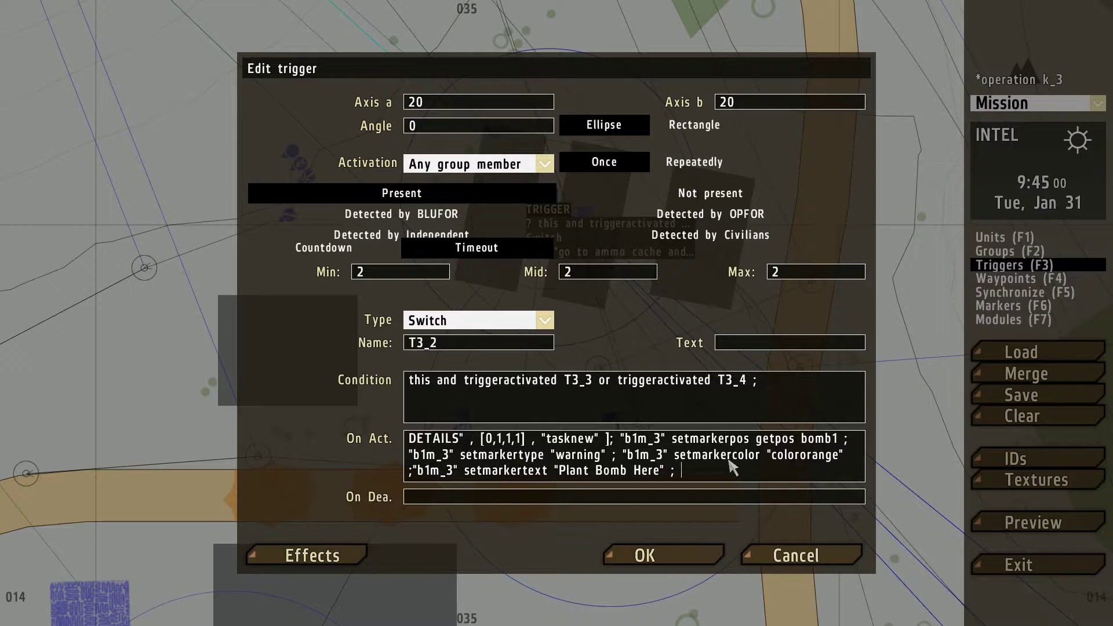
key(ctrl+v)
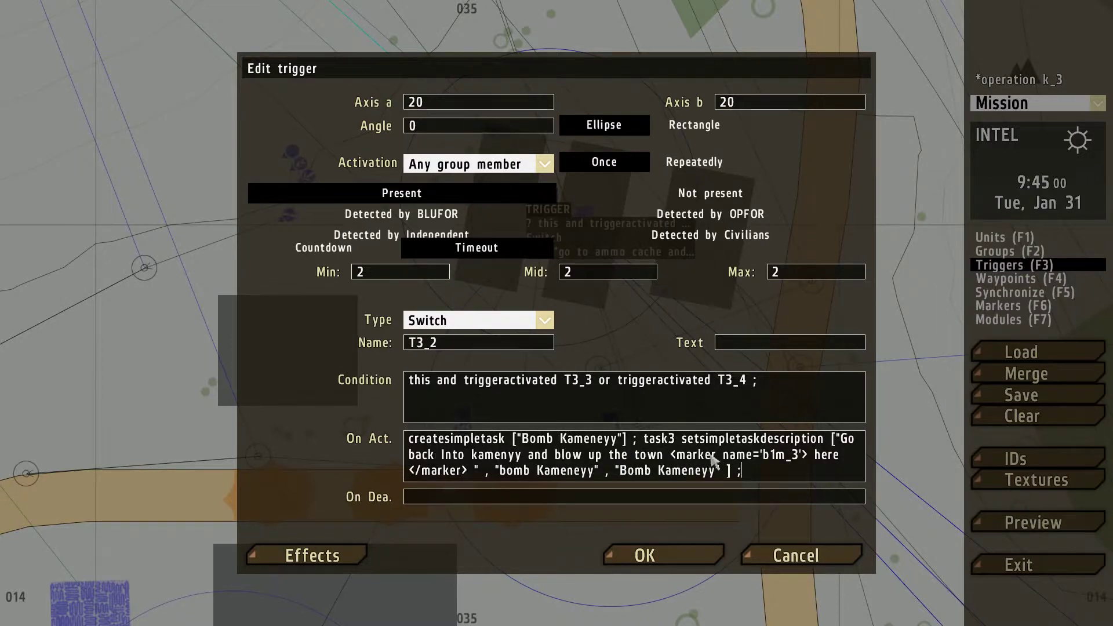
Rename both task3 references in the appended code to task3a.
click(674, 440)
text(a)
scroll(681, 448, up, 2)
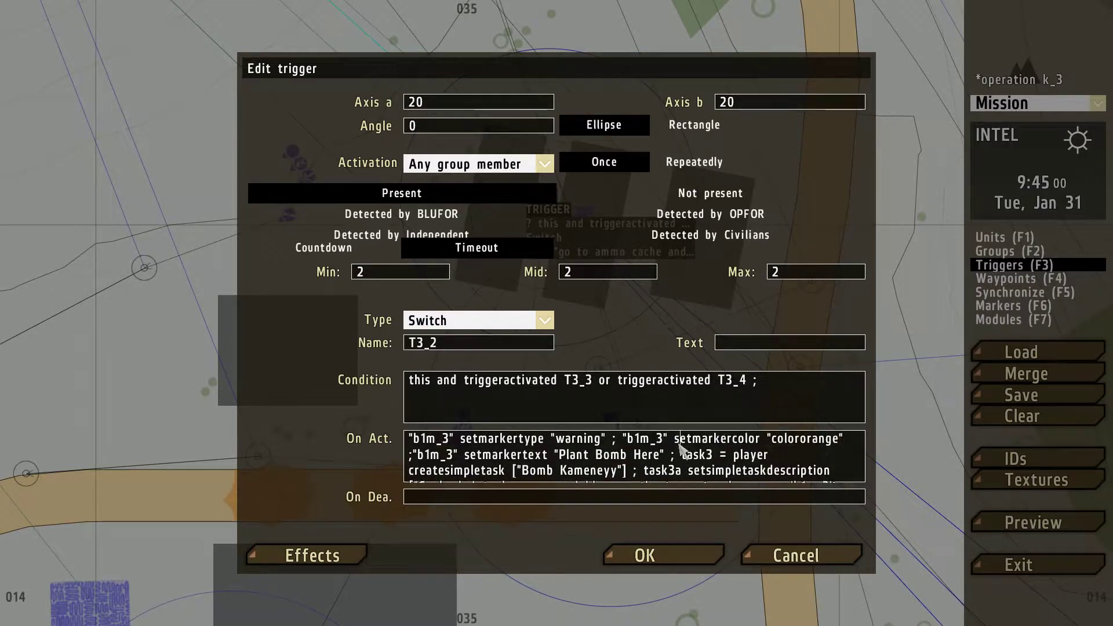
click(714, 456)
text(a)
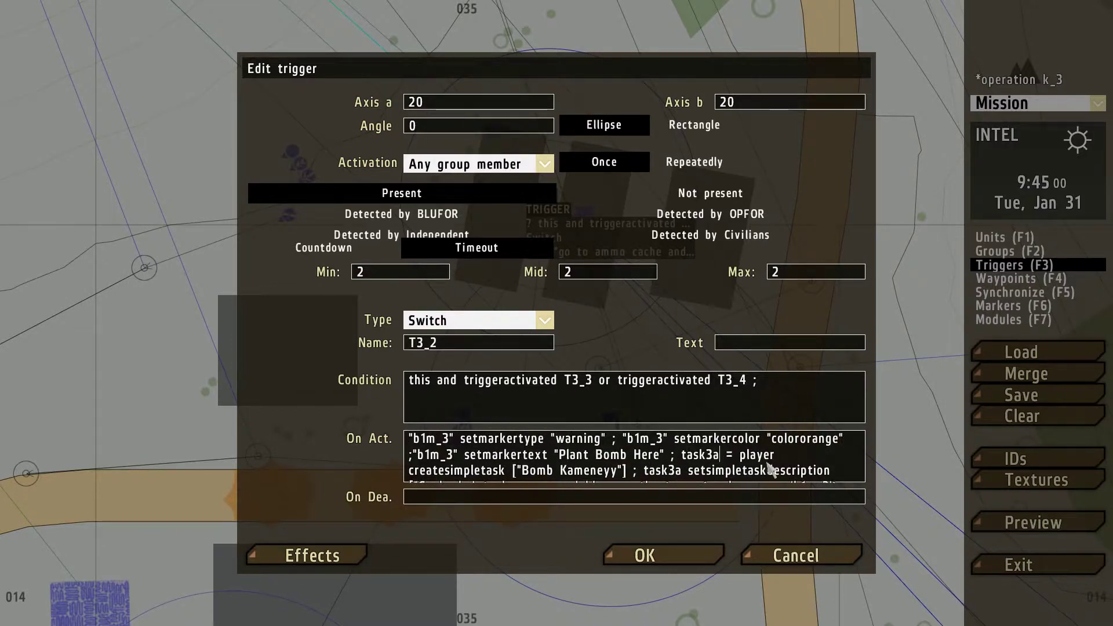
Replace player with cooper in the task3a createsimpletask statement.
click(756, 449)
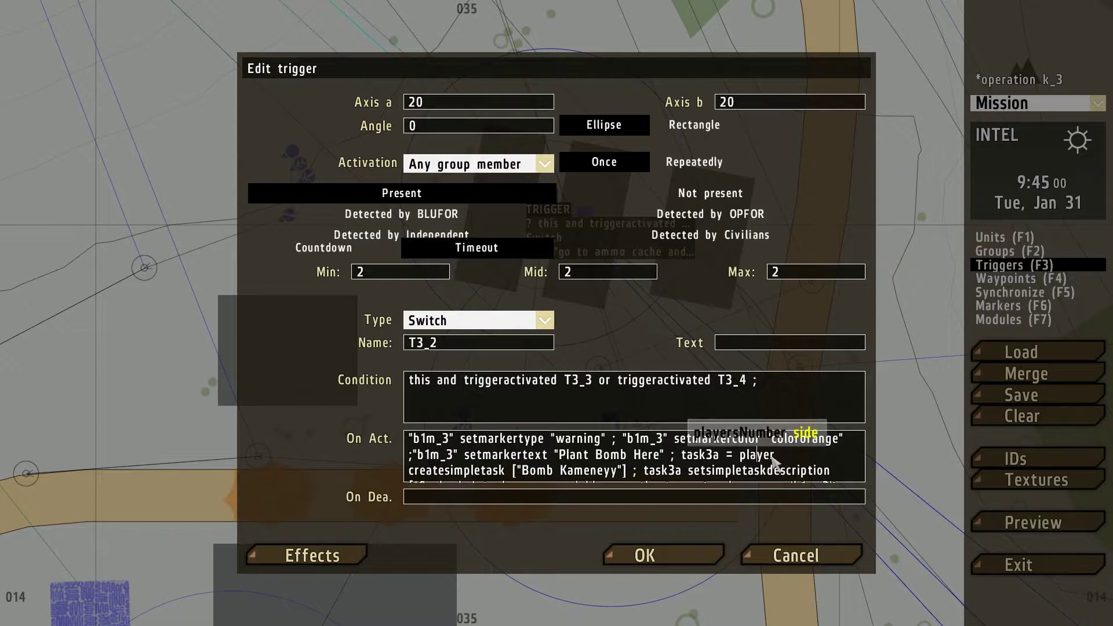
click(772, 456)
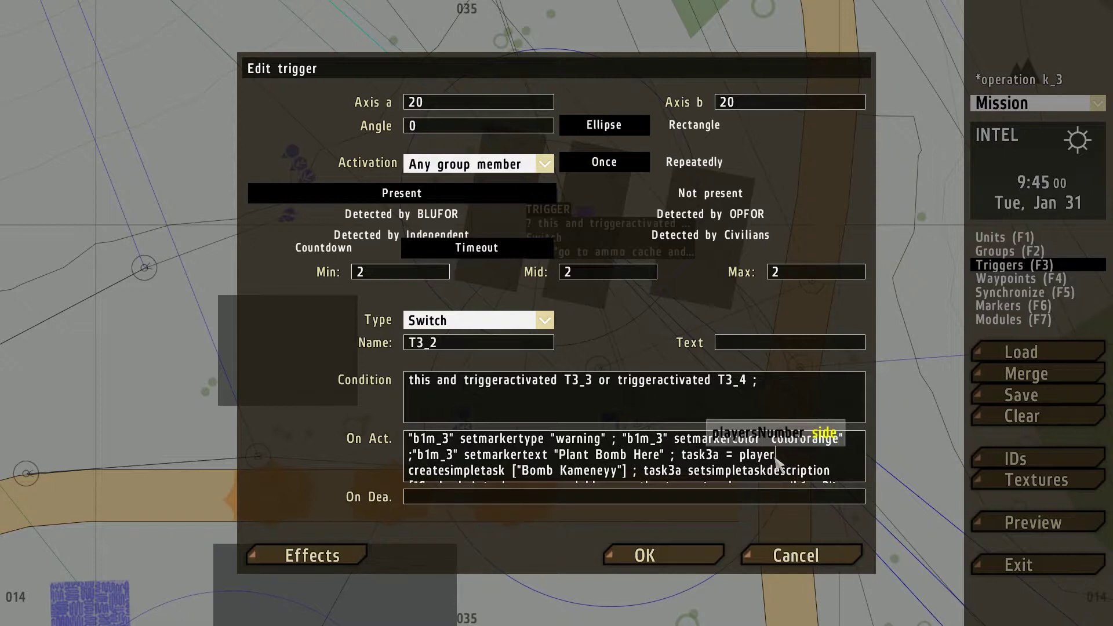
key(BackSpace)
key(BackSpace)
key(BackSpace)
key(BackSpace)
key(BackSpace)
key(BackSpace)
text(cooper)
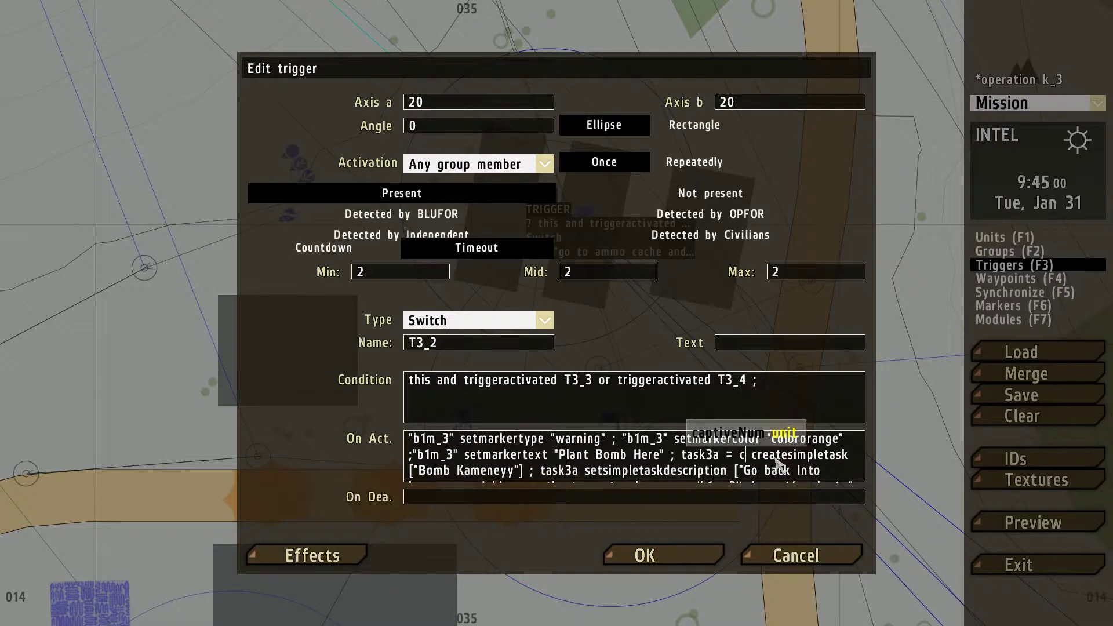
Append another copy of the task3 "Bomb Kameneyy" code after the task3a description.
scroll(779, 464, down, 2)
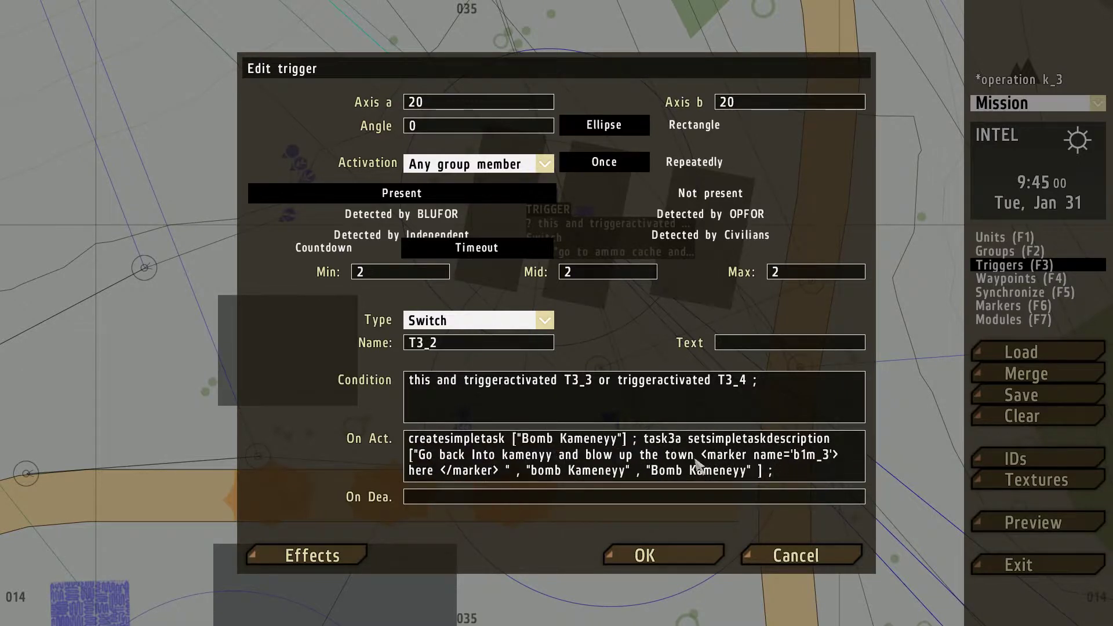
key(Up)
key(Up)
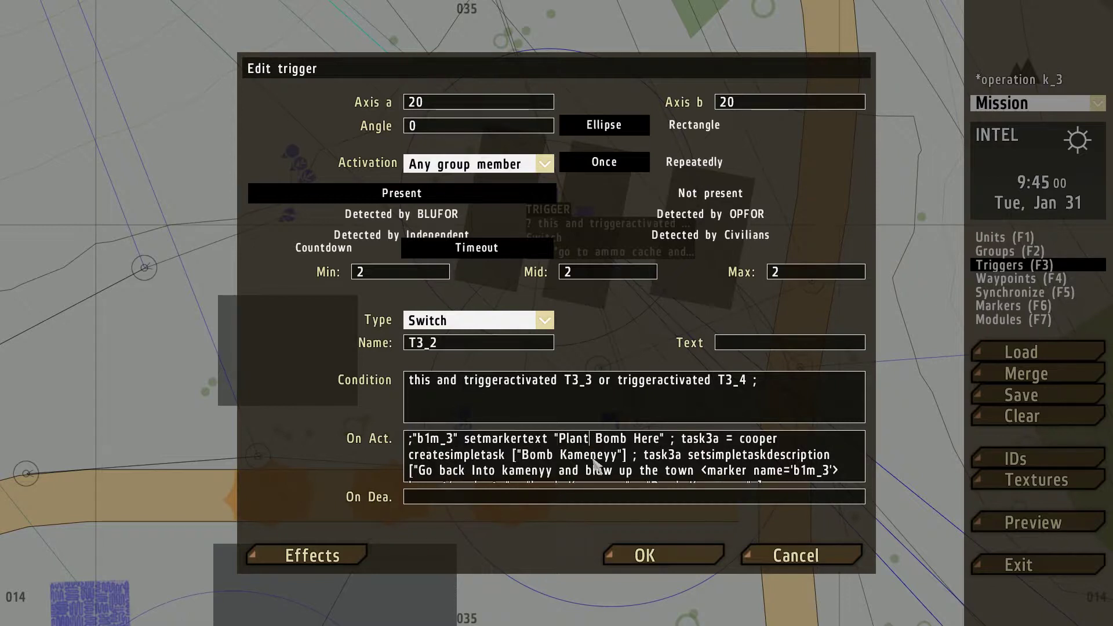
key(Down)
key(Down)
key(Down)
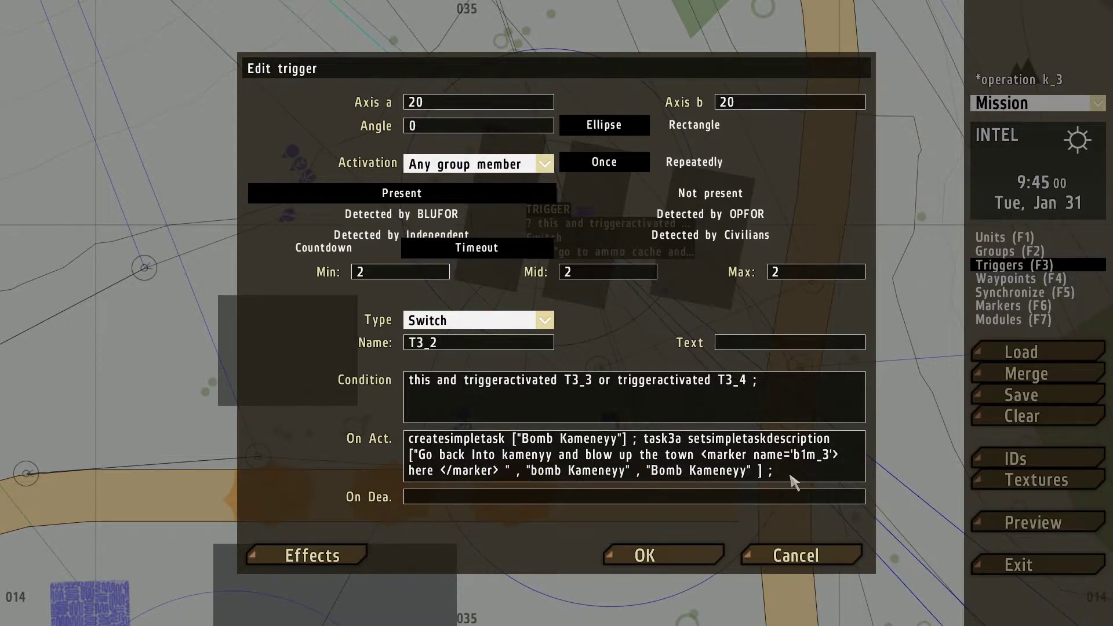
key(BackSpace)
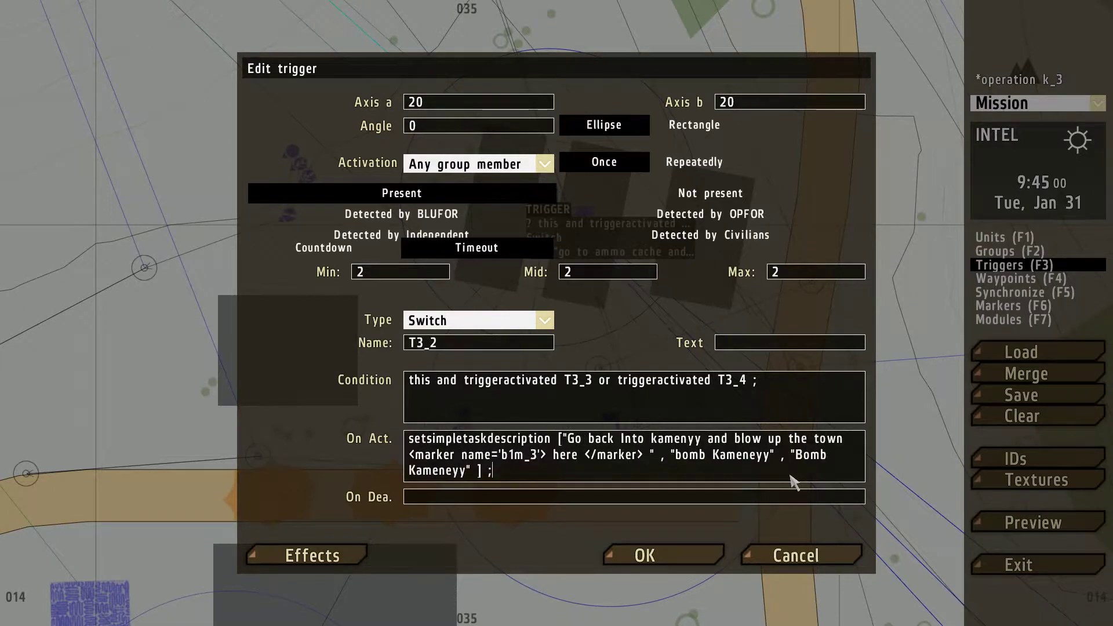
Rename both task3 references in the newest appended copy to task3b.
key(Up)
key(Up)
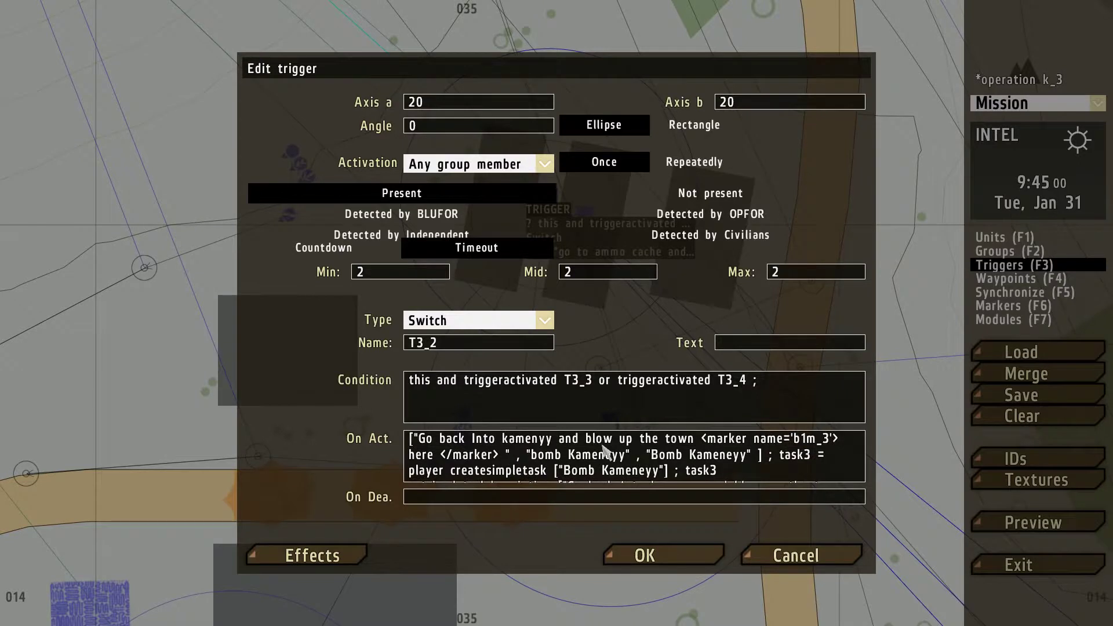
key(Up)
key(Up)
key(Down)
key(Down)
key(Down)
key(Down)
key(Down)
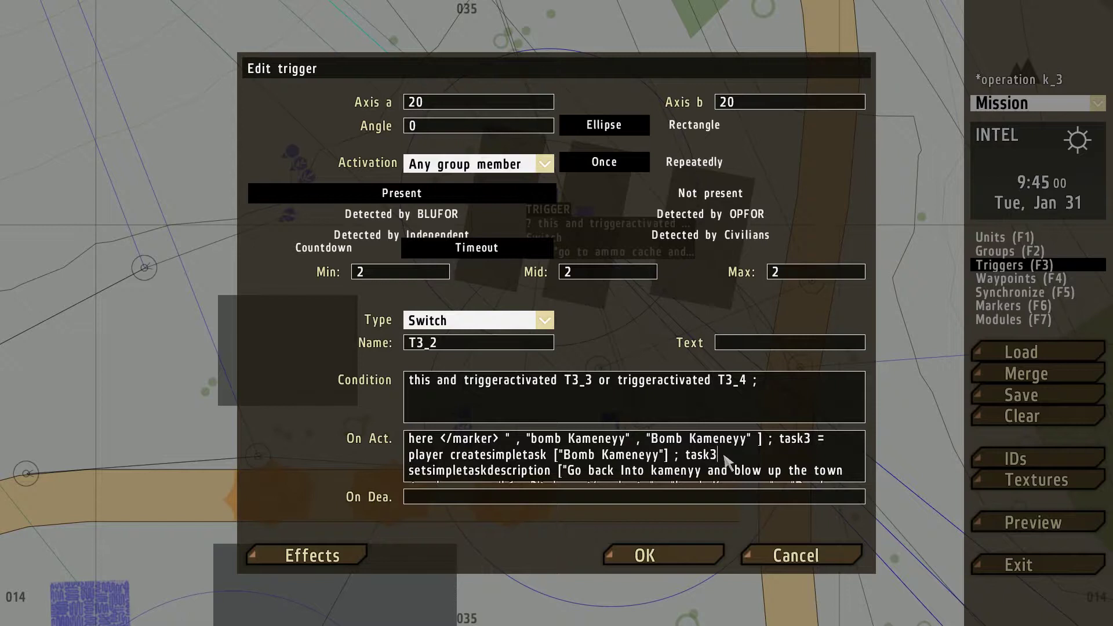
key(Up)
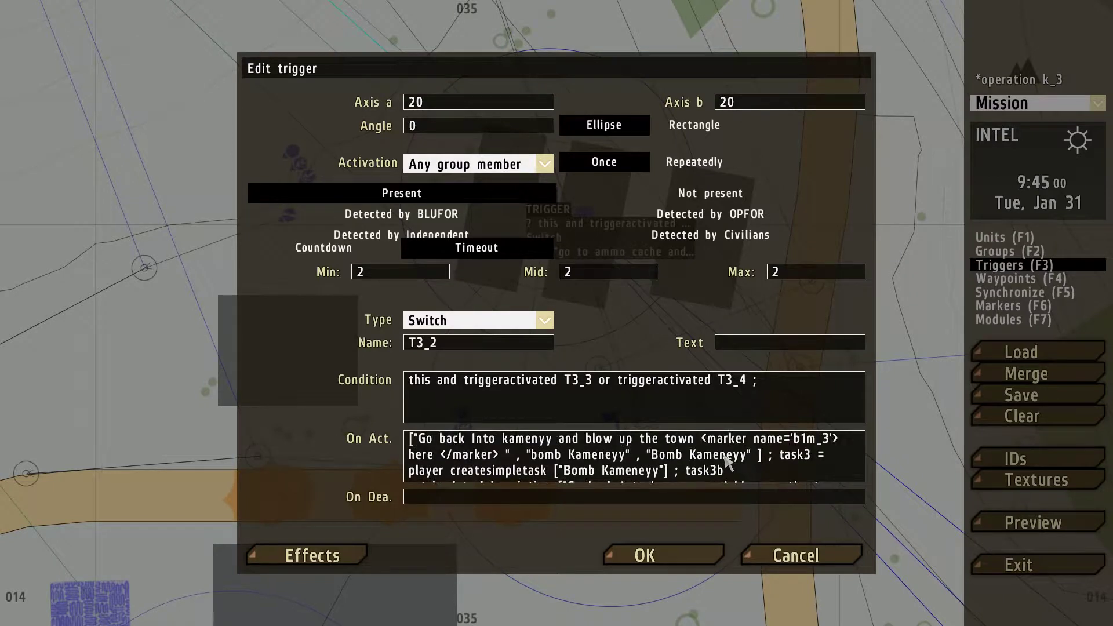
click(811, 457)
key(Up)
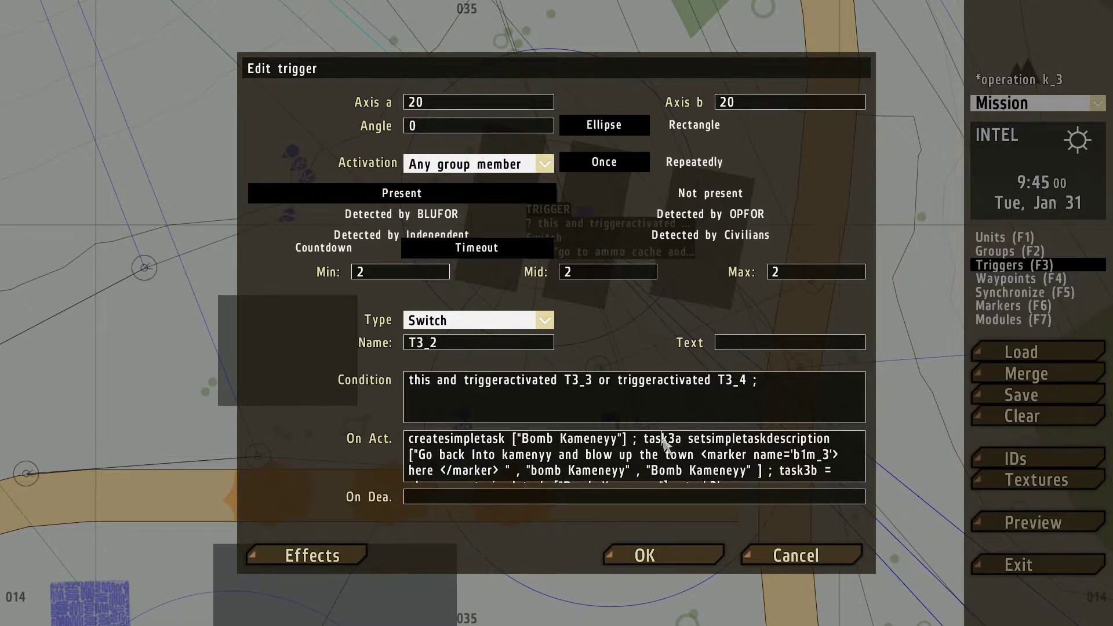
Replace player with Sykes in the task3b createsimpletask statement.
scroll(665, 445, up, 1)
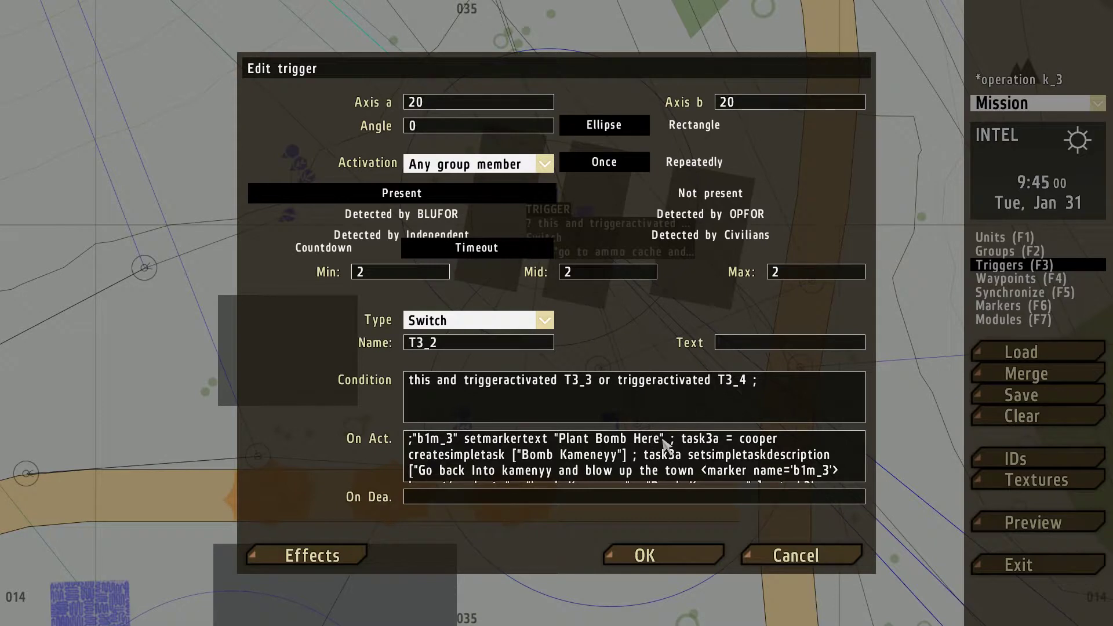
key(Down)
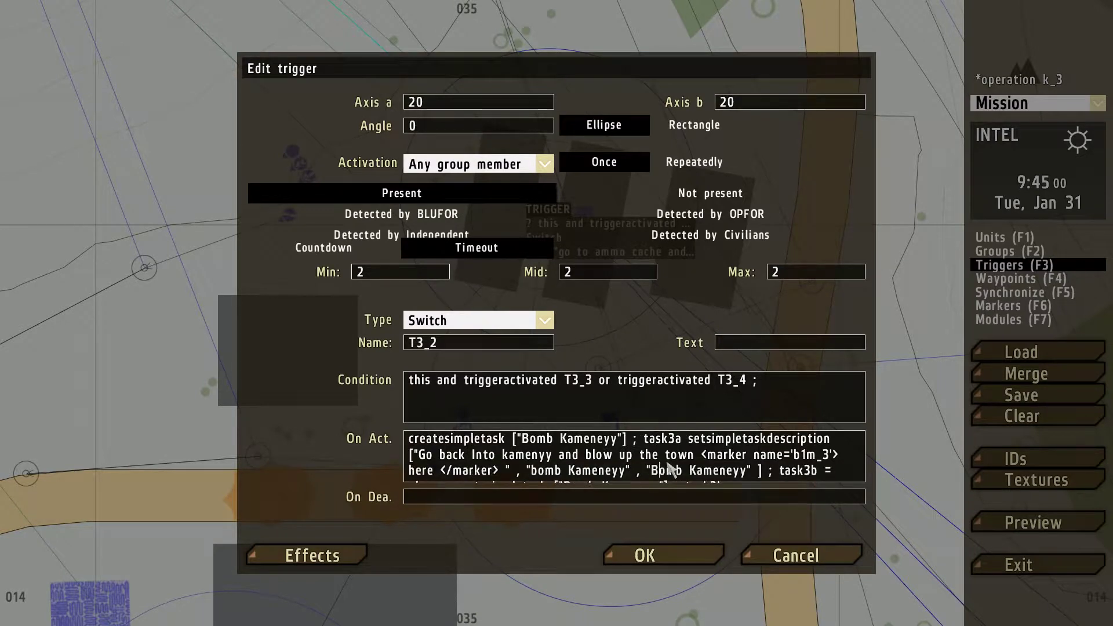
key(Down)
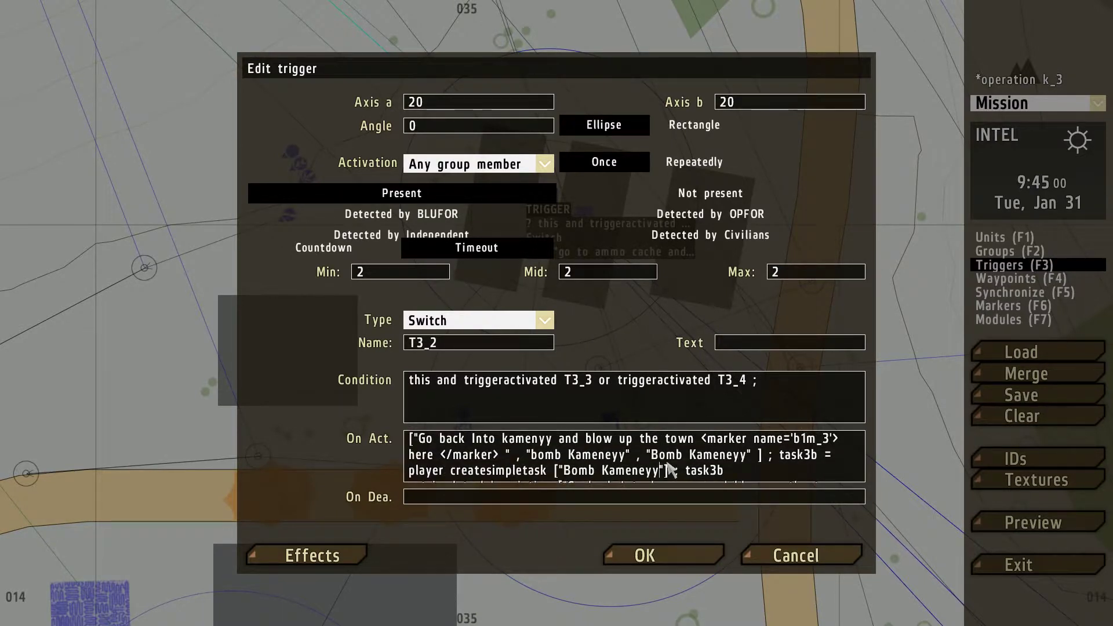
key(Down)
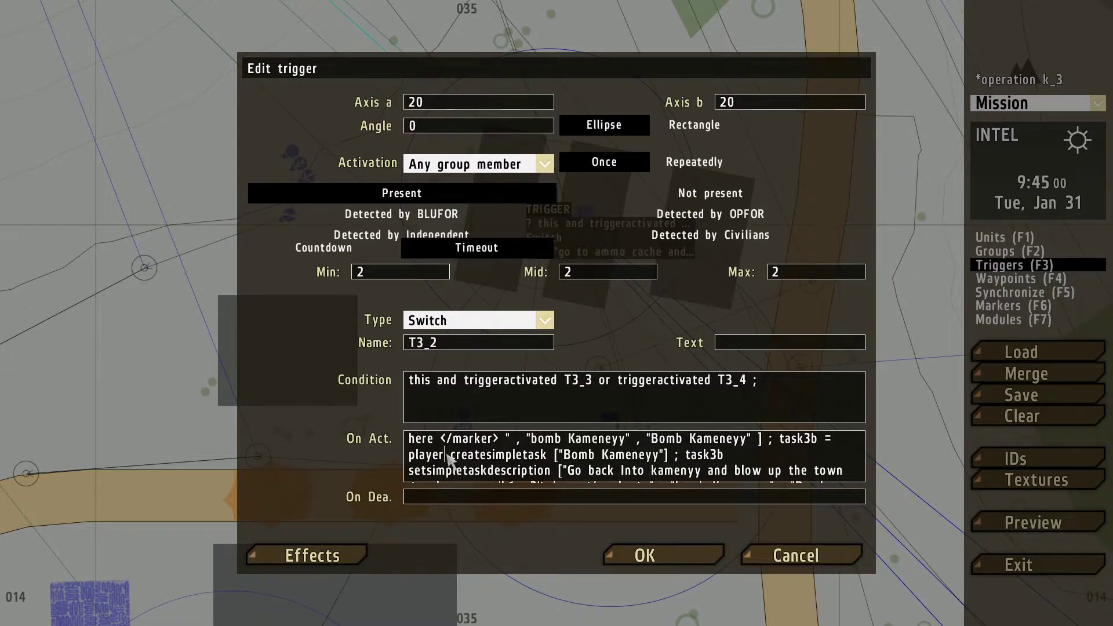
key(BackSpace)
key(BackSpace)
key(BackSpace)
key(BackSpace)
key(BackSpace)
key(BackSpace)
text(Sy)
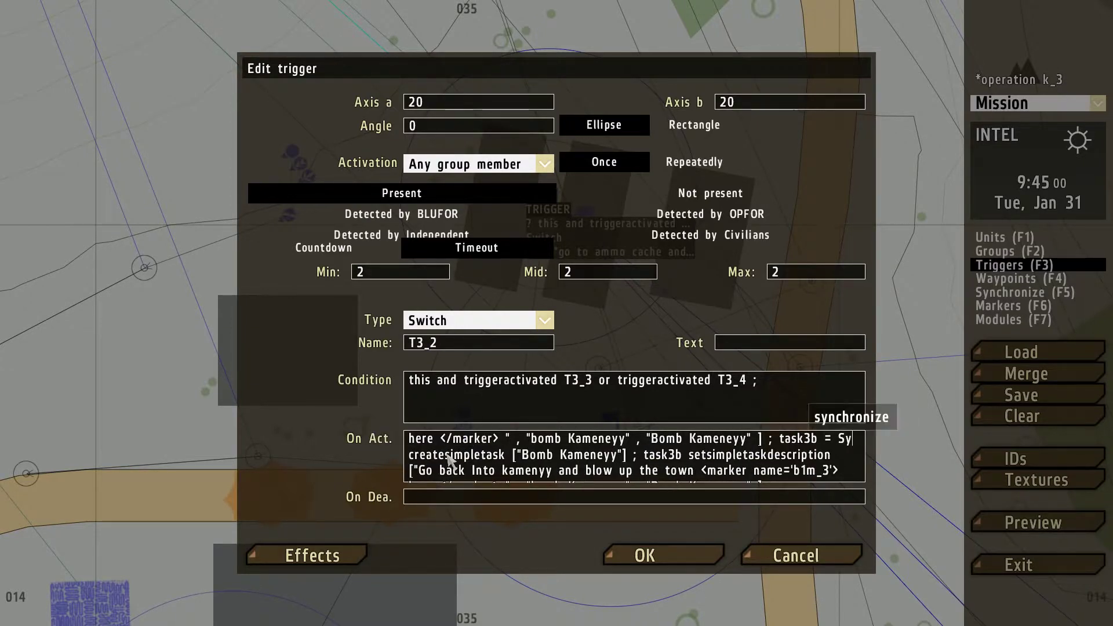
text(kes)
scroll(450, 461, down, 1)
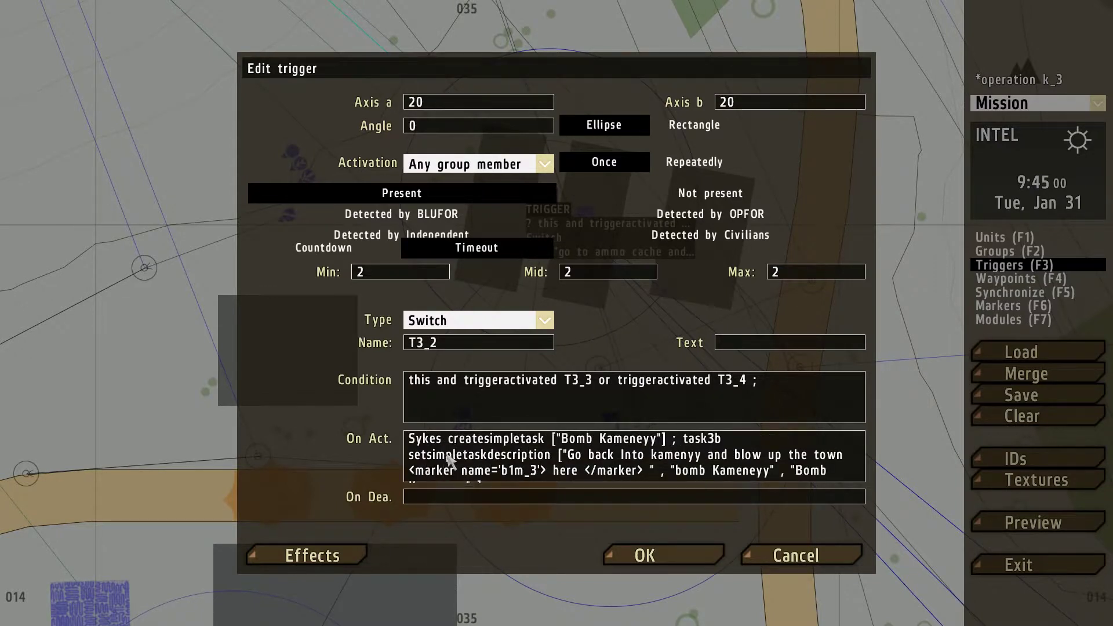
scroll(449, 460, down, 1)
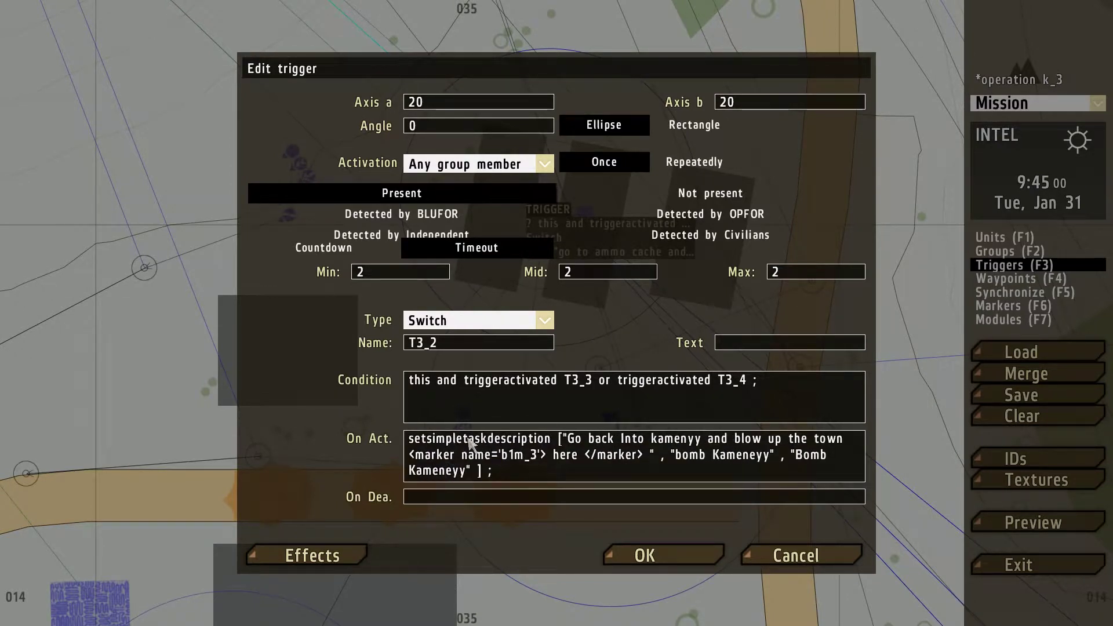
Append another copy of the task3 "Bomb Kameneyy" code after the task3b description in trigger T3_2's activation code.
click(519, 469)
click(645, 555)
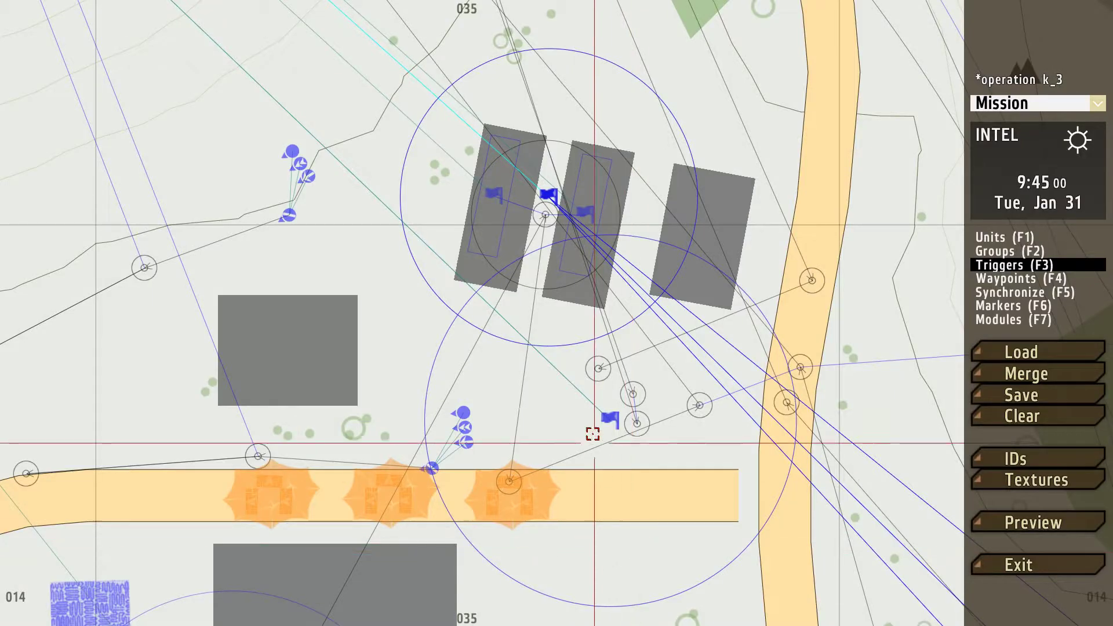
double_click(554, 212)
drag(581, 457, 602, 476)
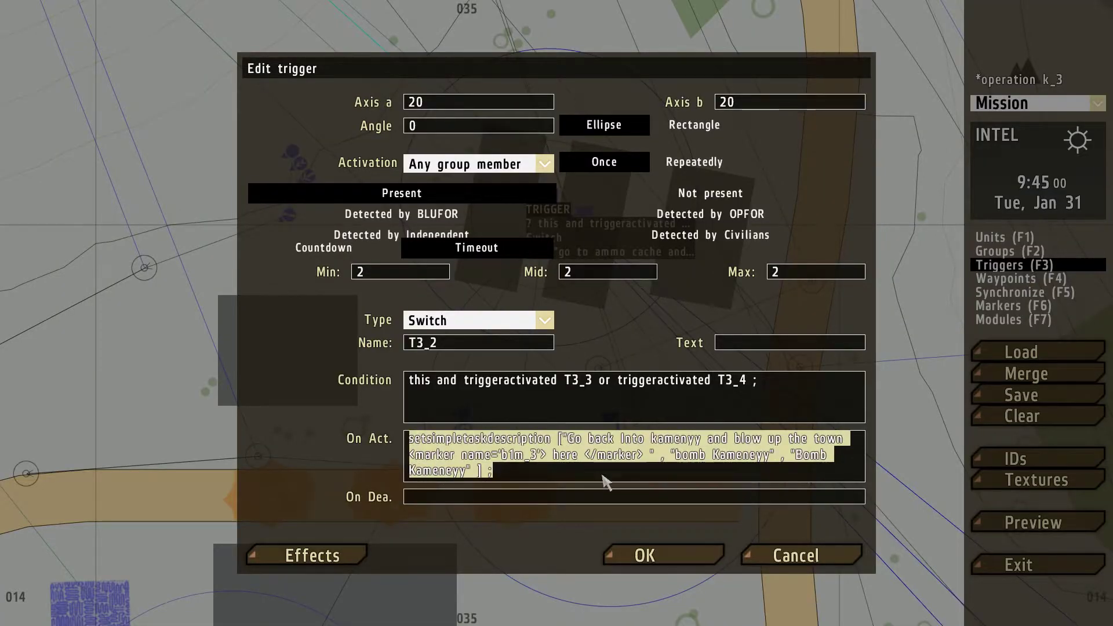
click(601, 471)
Rename the task3 variable assigned by createsimpletask in the newest appended copy to task3c.
key(Up)
key(Up)
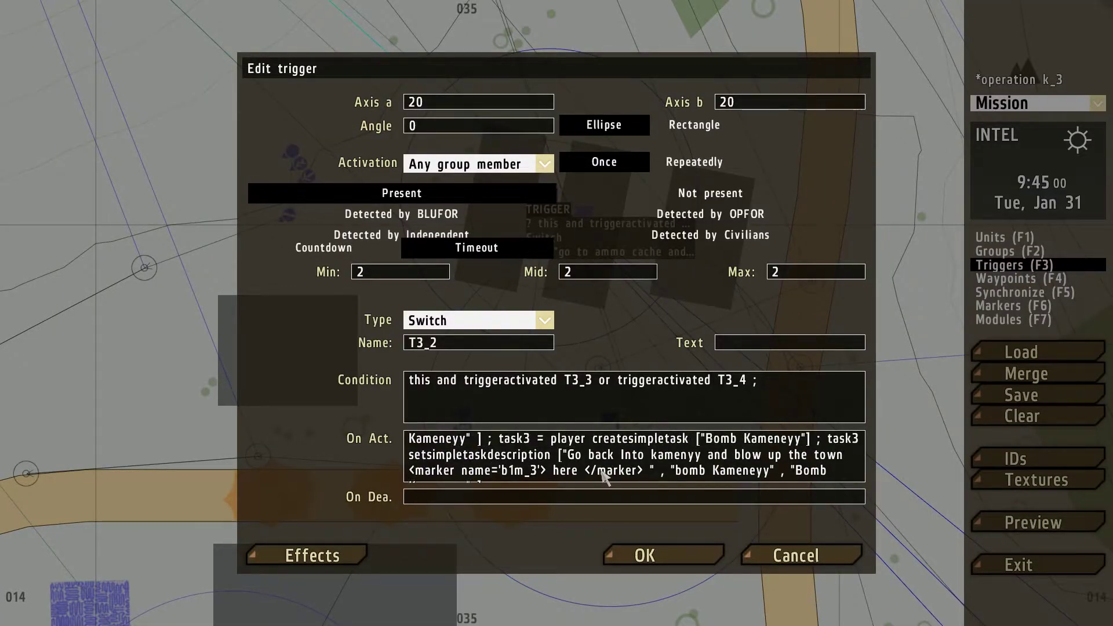
key(Up)
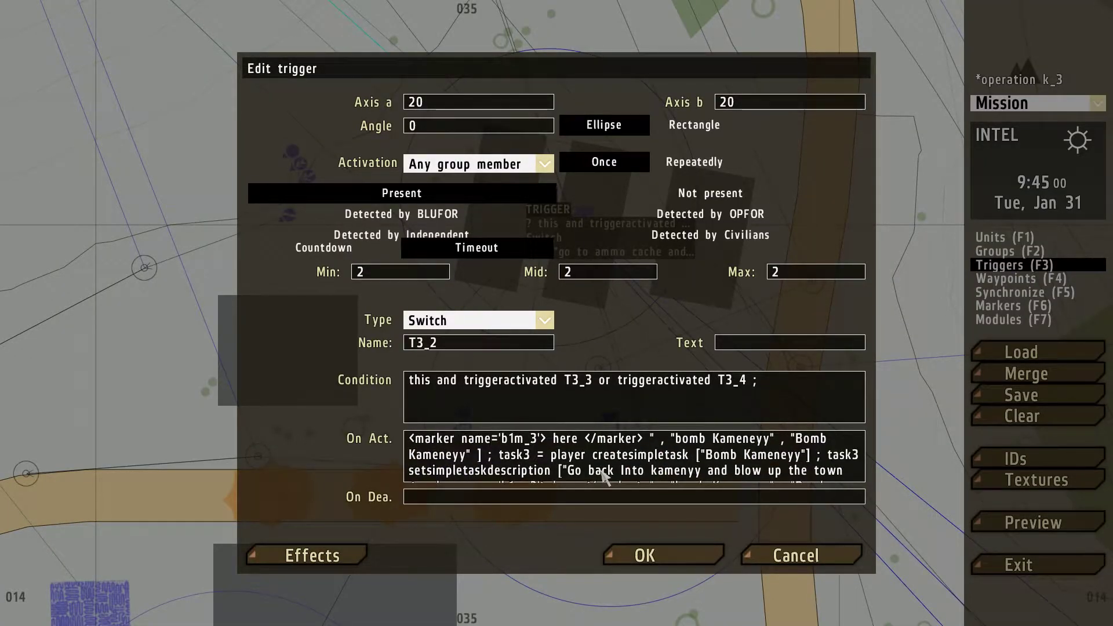
key(Up)
key(Up)
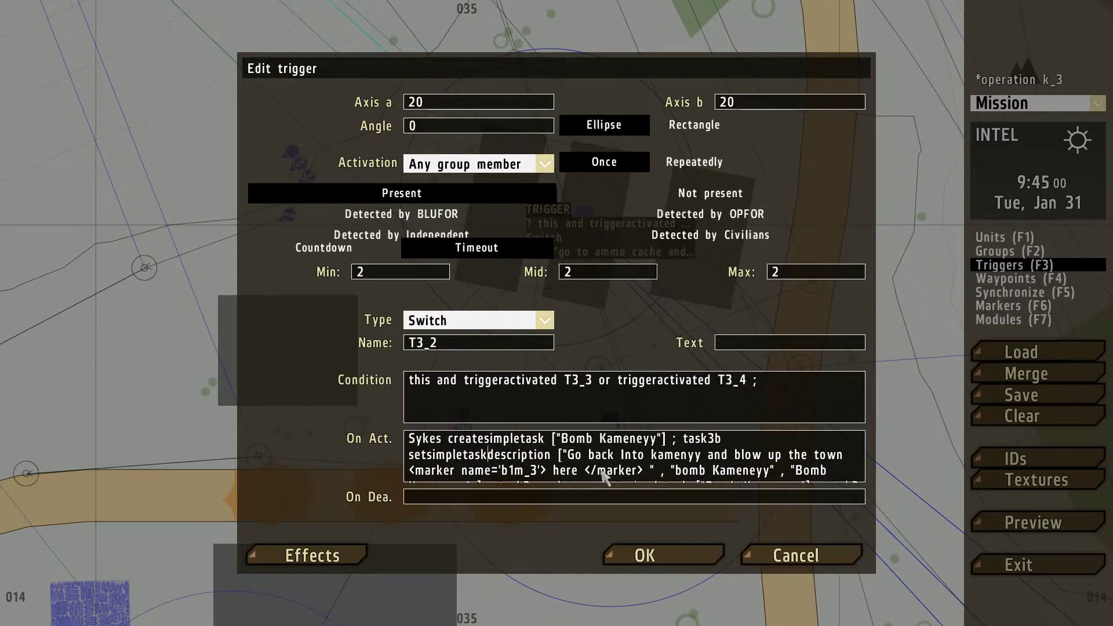
key(Down)
key(Down)
key(Down)
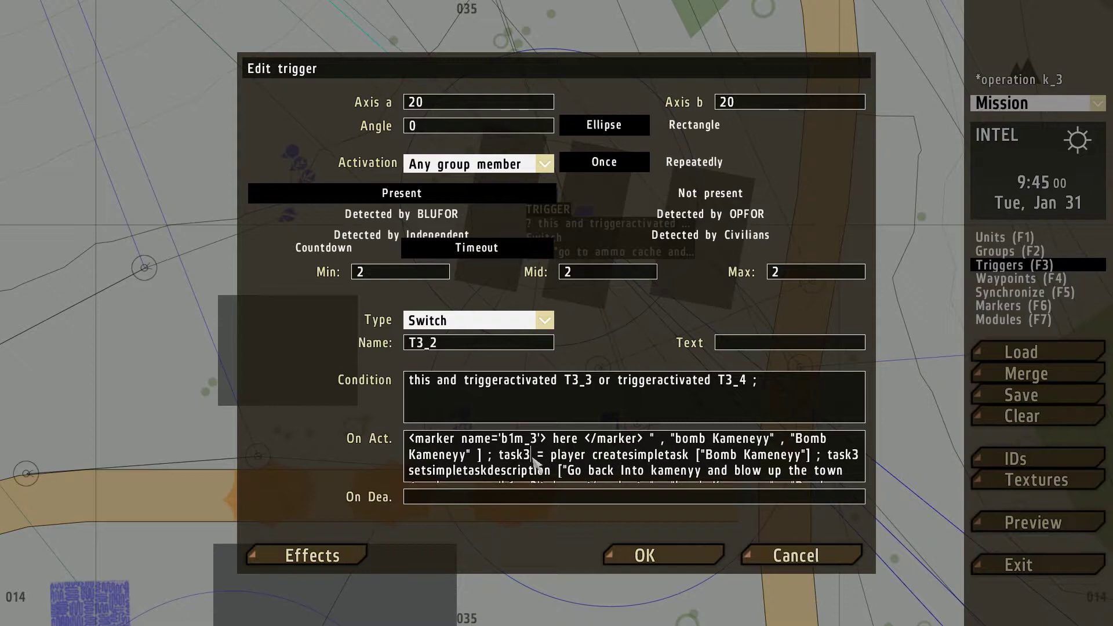
text(c)
Replace player with Rod in the task3c createsimpletask statement and rename the task3 reference before its setsimpletaskdescription to task3c.
key(BackSpace)
key(BackSpace)
key(BackSpace)
key(BackSpace)
key(BackSpace)
key(BackSpace)
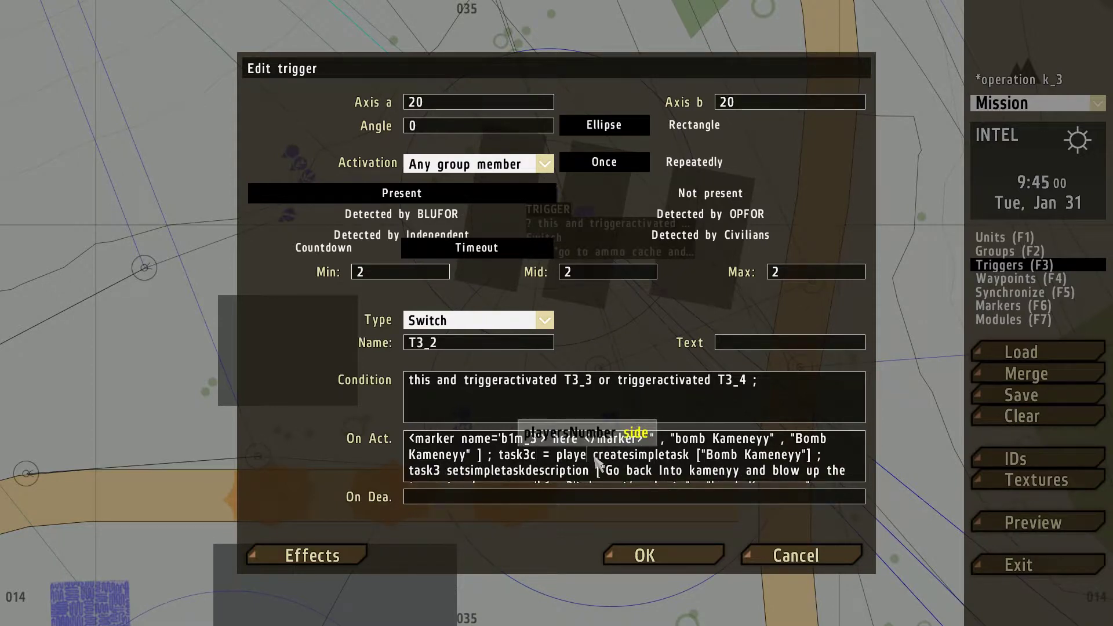
text(Rod)
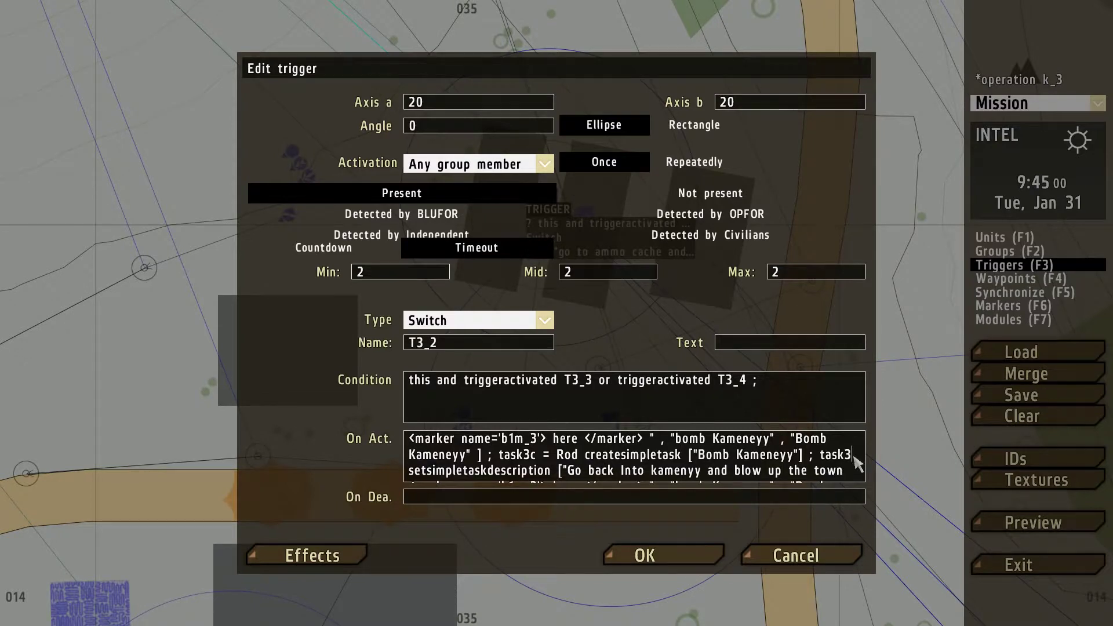
scroll(717, 472, down, 1)
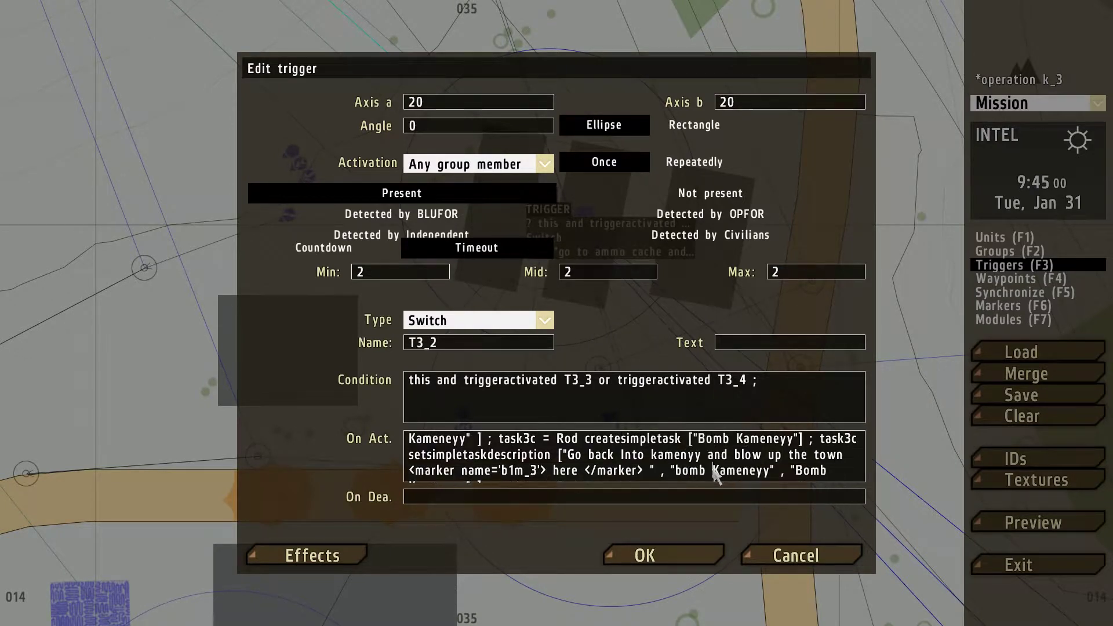
scroll(717, 473, down, 1)
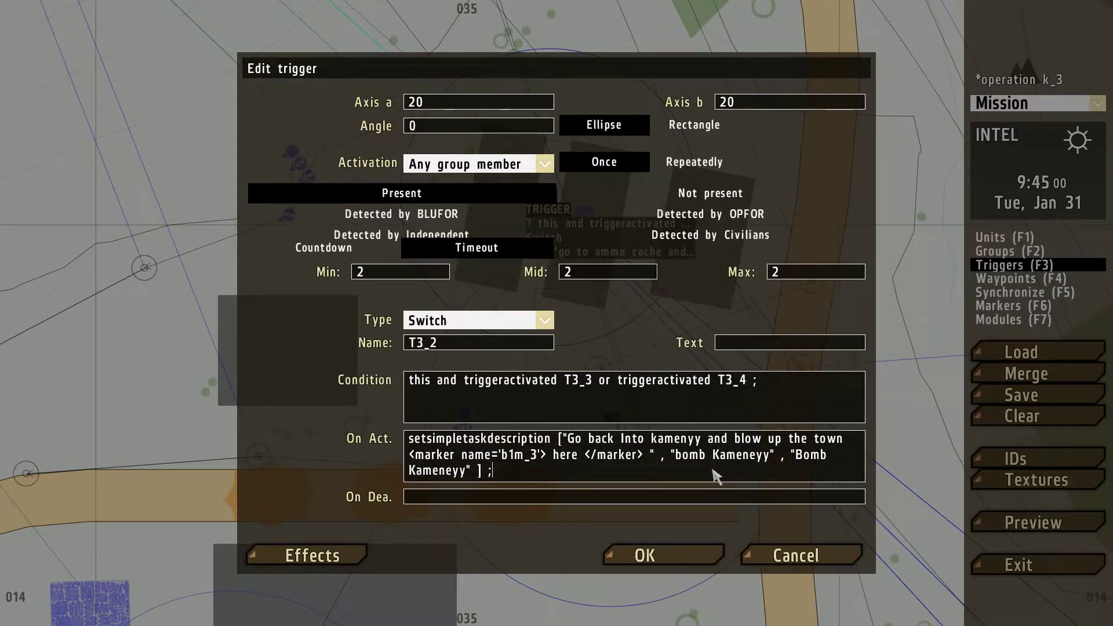
Review the task3b and task3c statements in the activation code for correct task names and squad members.
key(Up)
key(Up)
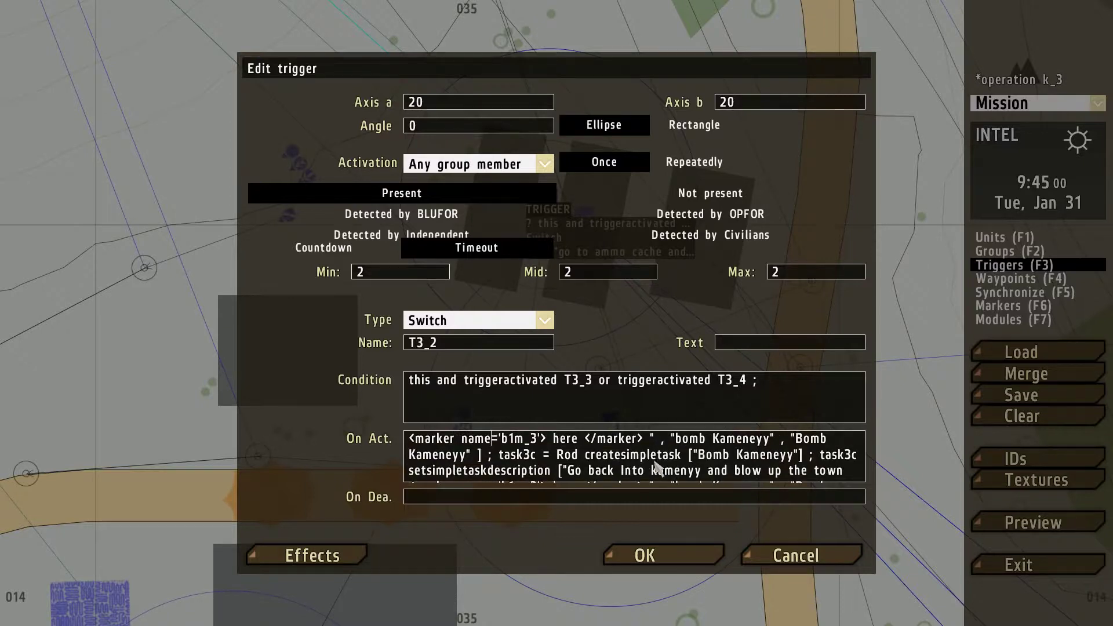
key(Up)
key(Up)
key(Up)
key(Up)
key(Up)
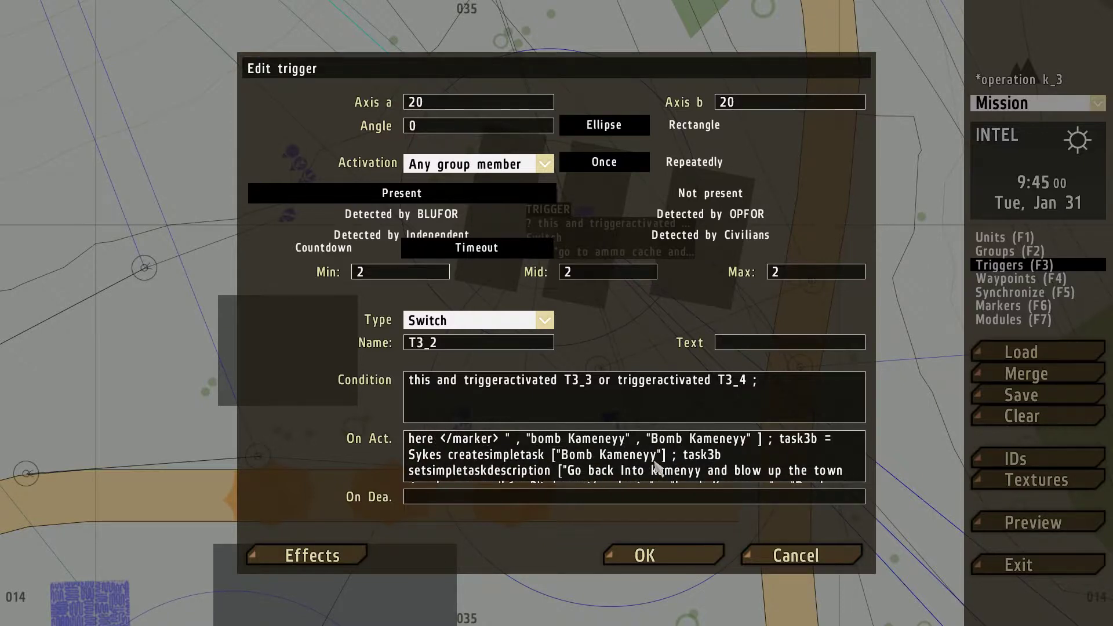
key(Down)
key(Down)
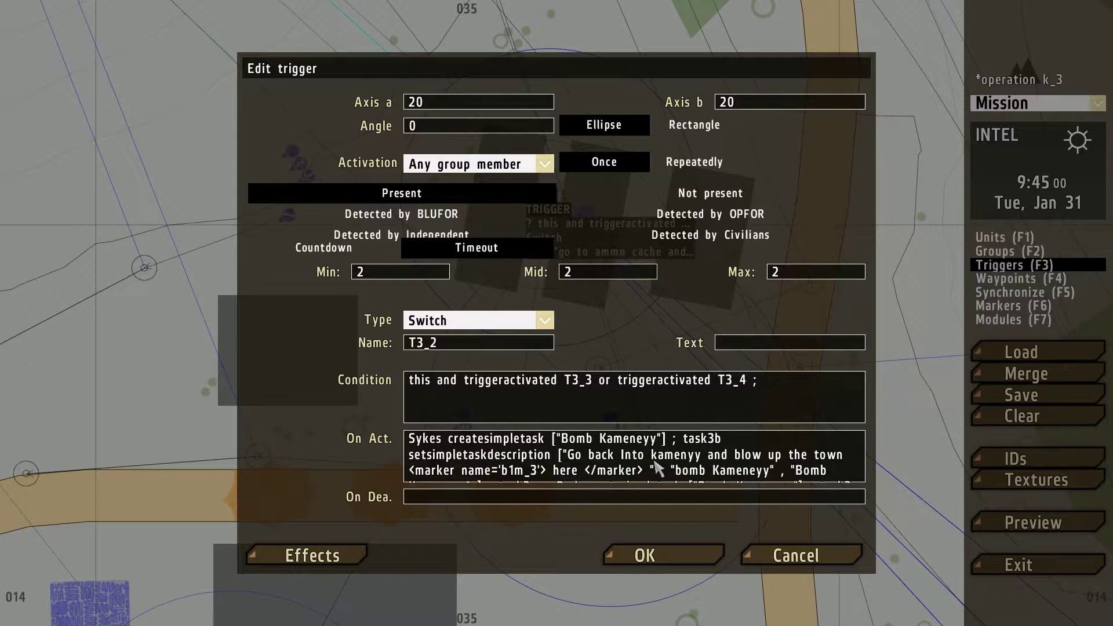
key(Down)
key(Up)
key(Up)
key(Up)
key(Up)
key(Up)
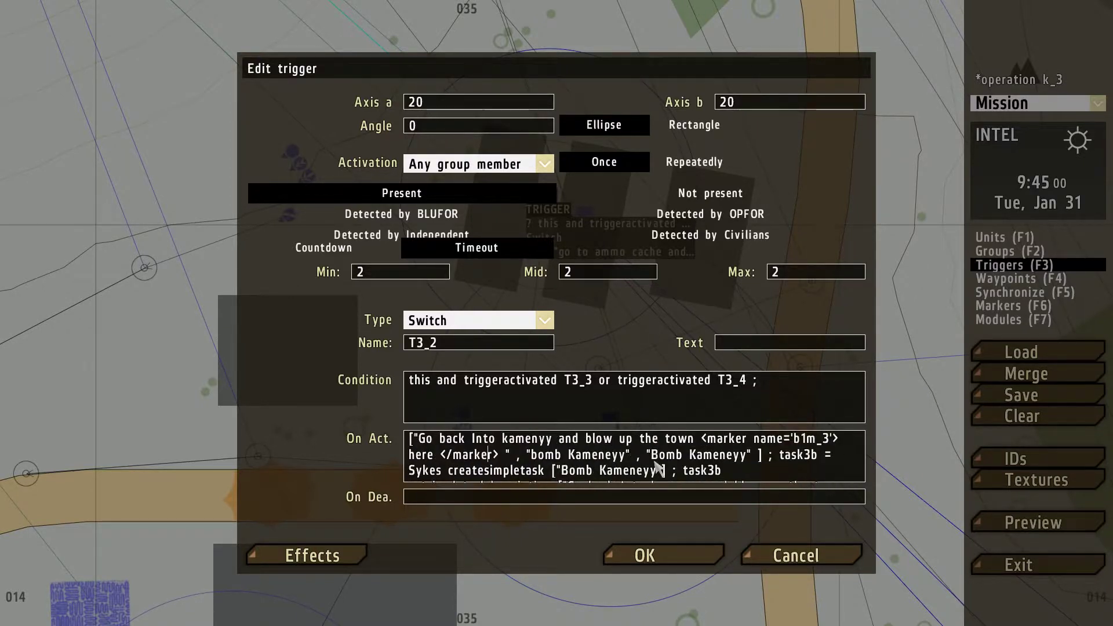
key(Down)
key(Down)
key(Down)
key(Down)
key(Down)
key(Down)
key(Down)
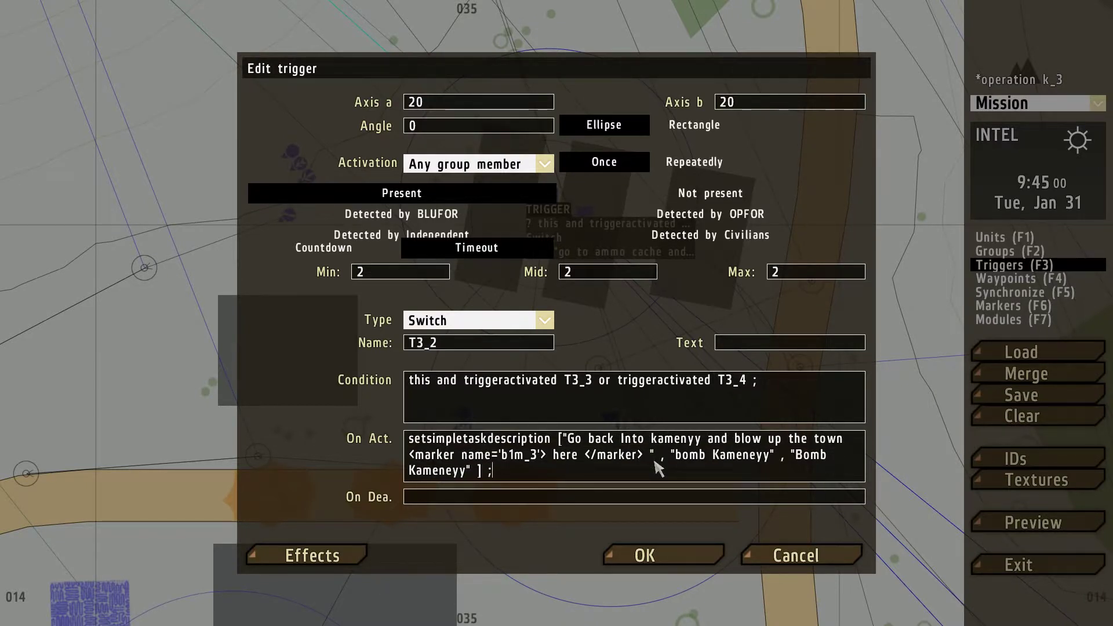
Save trigger T3_2, reopen it, and append another copy of the task3 "Bomb Kameneyy" code after the task3c description.
click(644, 555)
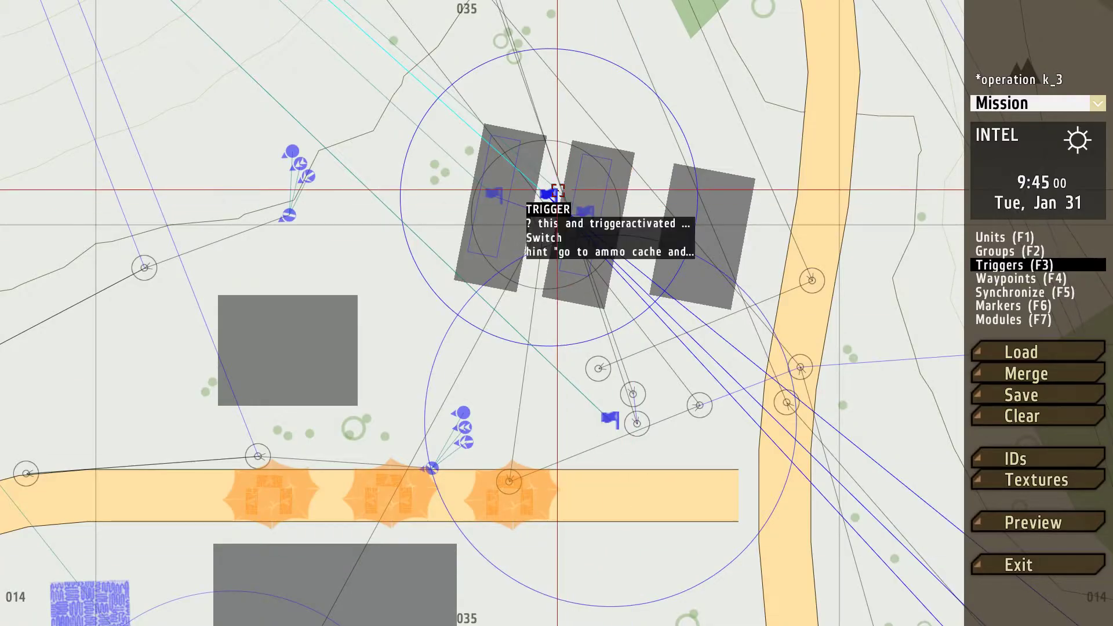
double_click(588, 332)
click(613, 475)
click(629, 480)
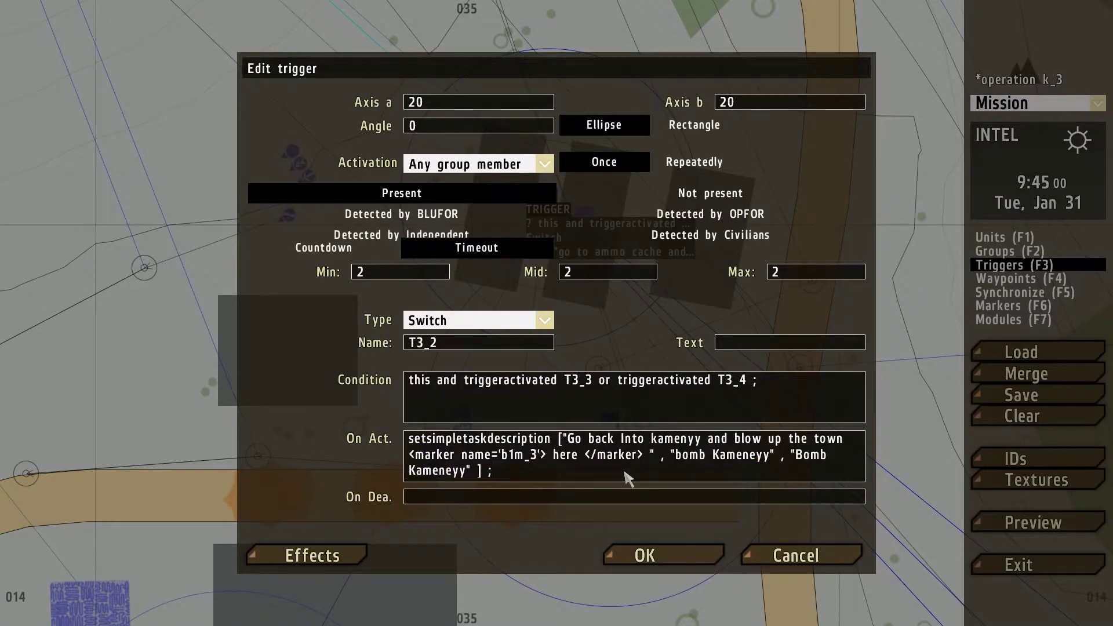
key(ctrl+v)
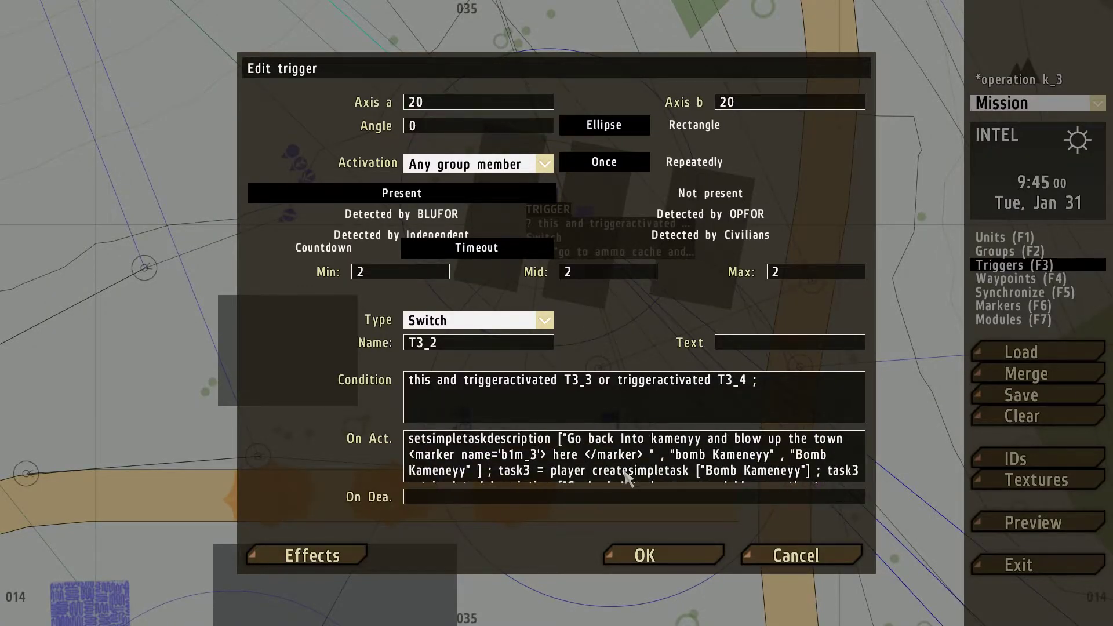
Rename the task3 variable assigned by createsimpletask in the newest appended copy to task3d.
key(Up)
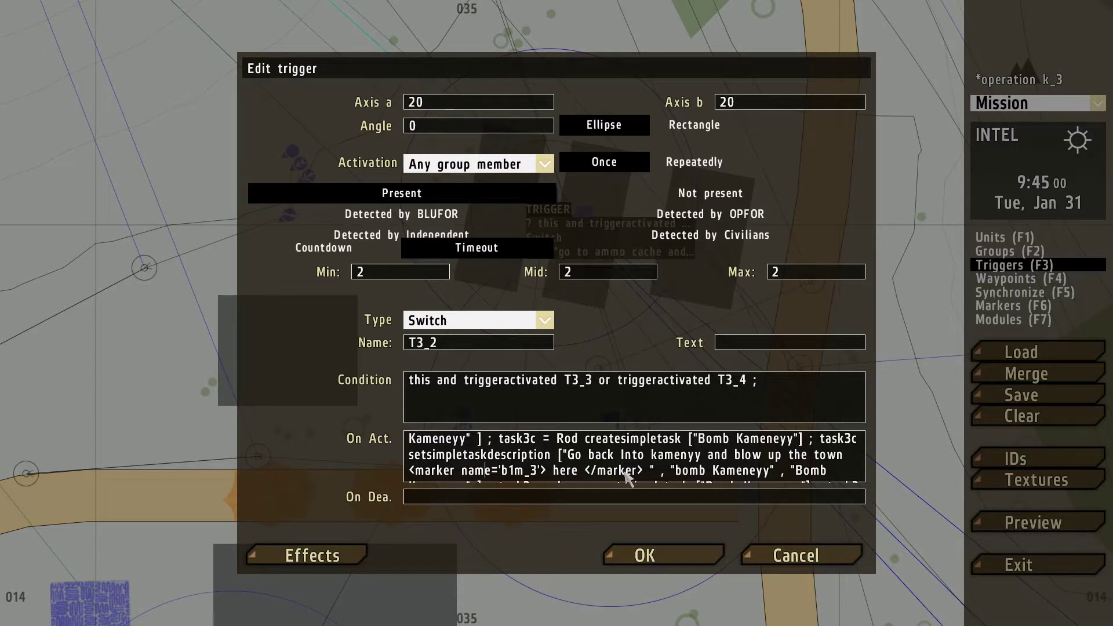
key(Up)
key(Up)
key(Up)
key(Up)
key(Up)
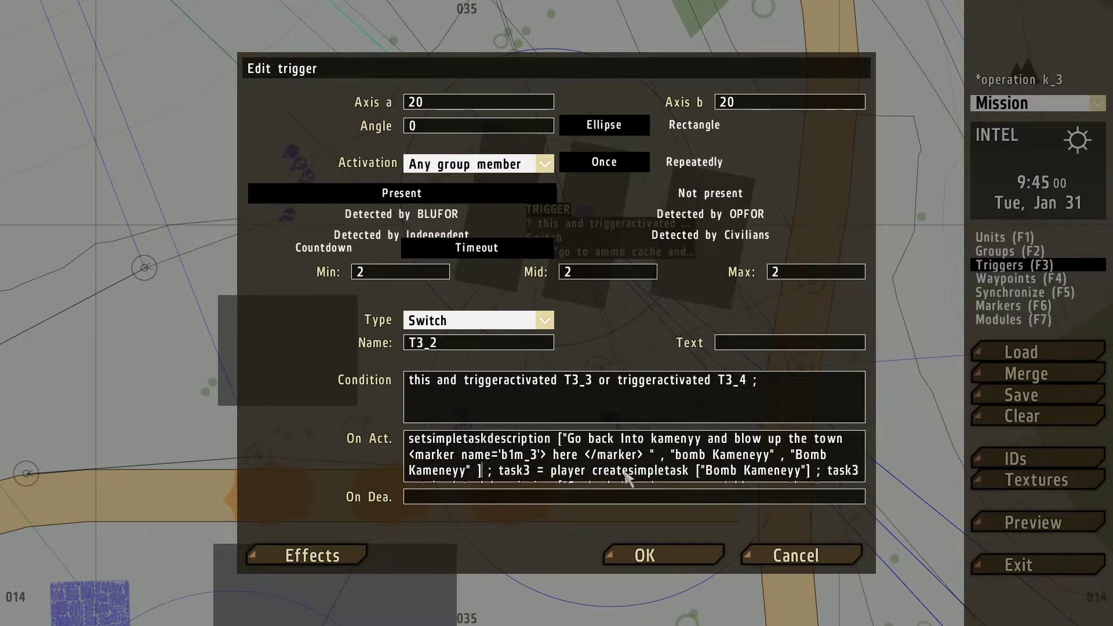
click(536, 473)
text(d)
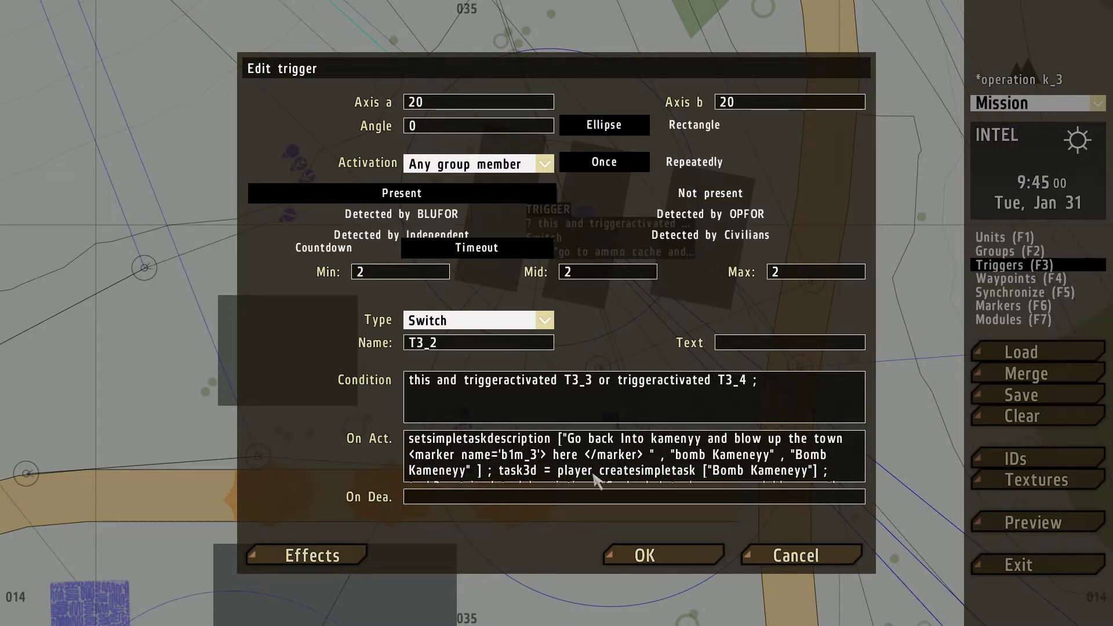
Replace player with Ohara in the task3d createsimpletask statement.
click(597, 474)
key(BackSpace)
key(BackSpace)
key(BackSpace)
key(BackSpace)
key(BackSpace)
key(BackSpace)
text(Ohah)
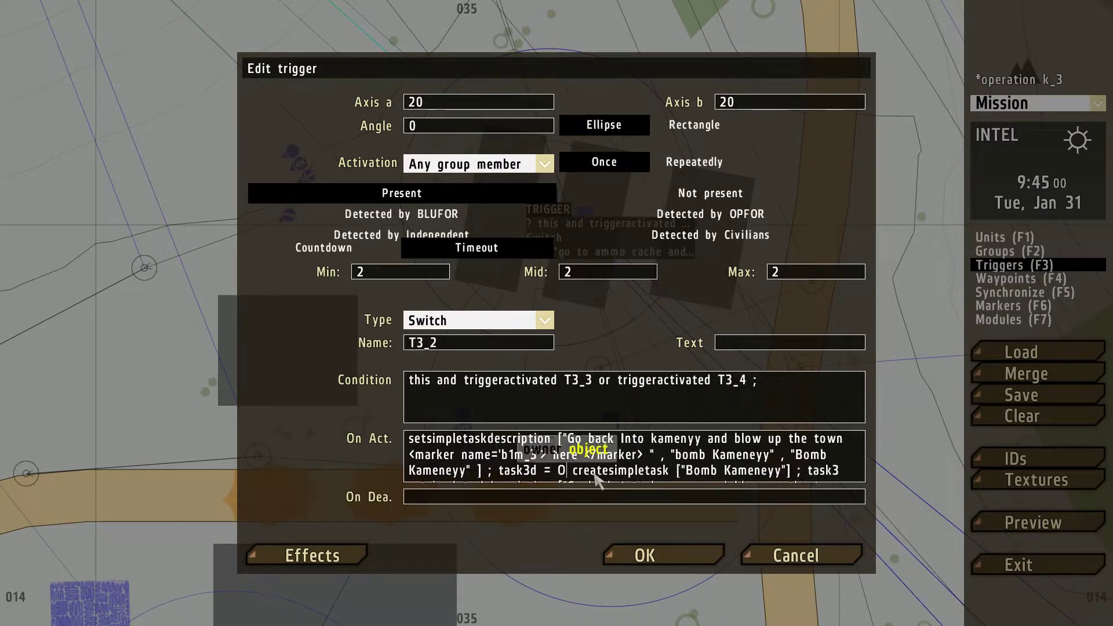
key(BackSpace)
text(ra)
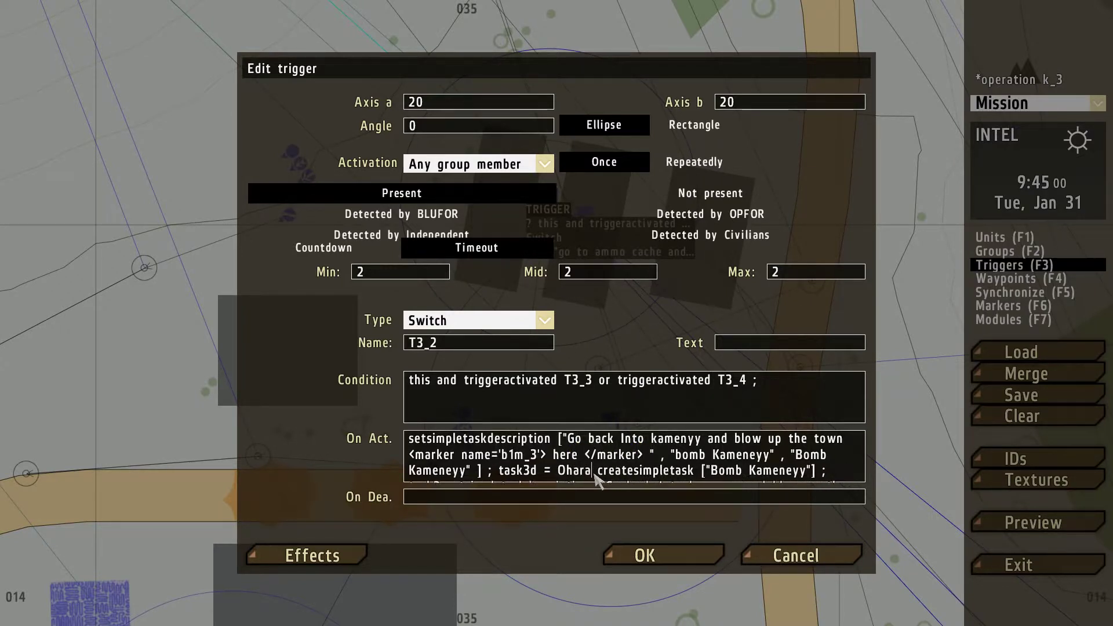
Rename the task3 reference before the last setsimpletaskdescription to task3d and save the trigger.
key(Down)
key(Down)
key(Down)
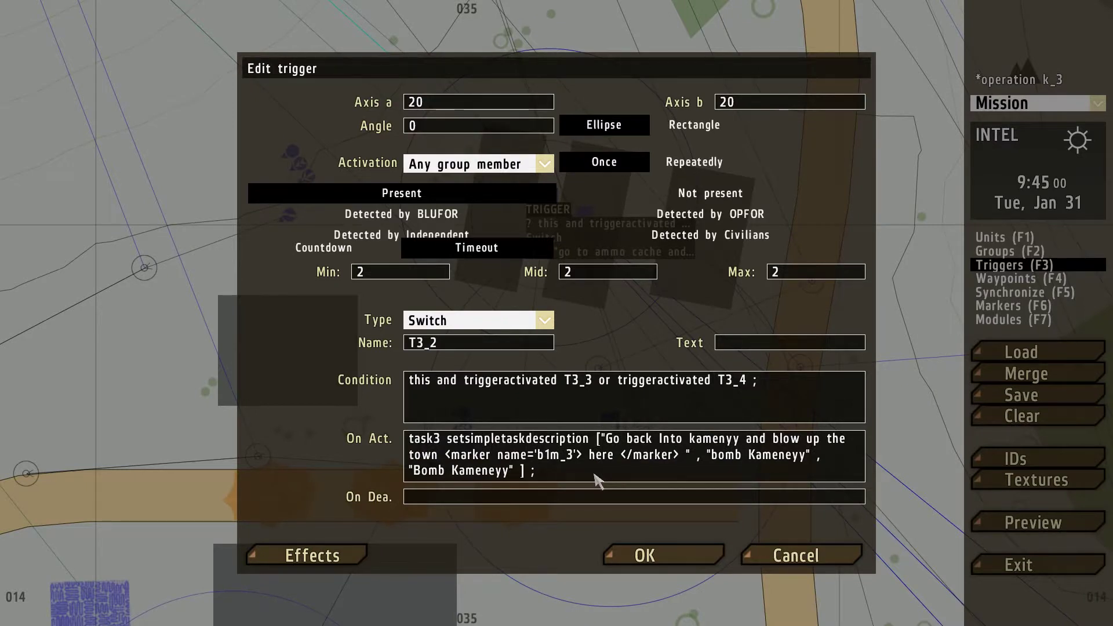
key(Up)
key(Up)
key(Up)
key(Down)
key(Down)
key(Down)
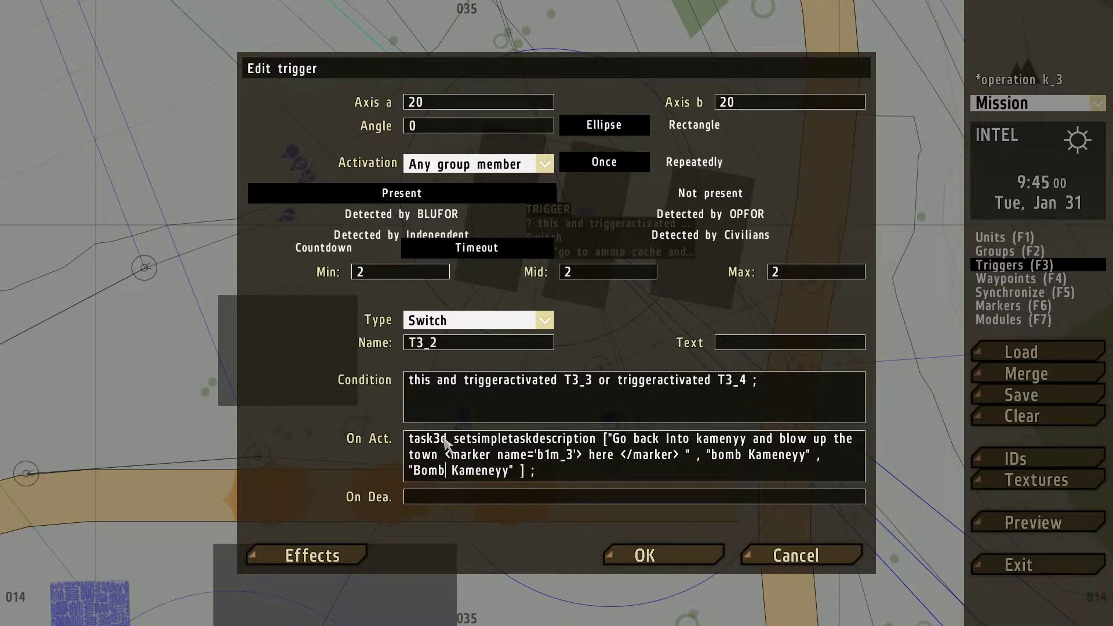
click(645, 555)
Append four copies of the task3 settaskstate "succeeded" statement to the activation code of the triggerbomb trigger.
scroll(620, 458, down, 5)
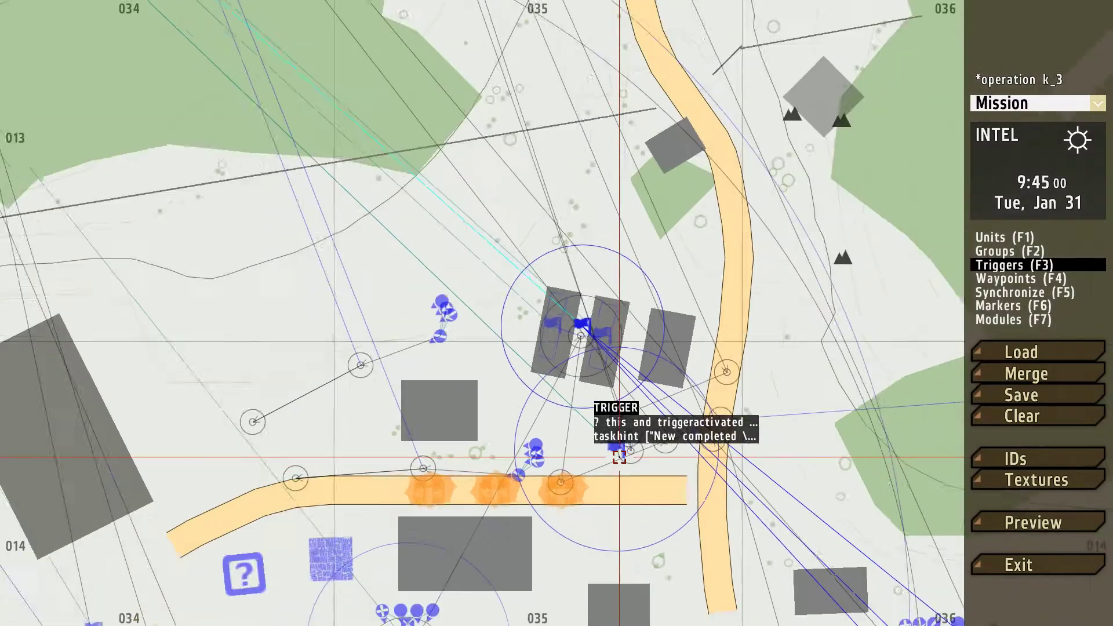
scroll(618, 456, down, 3)
right_drag(640, 323, 493, 249)
scroll(492, 244, up, 5)
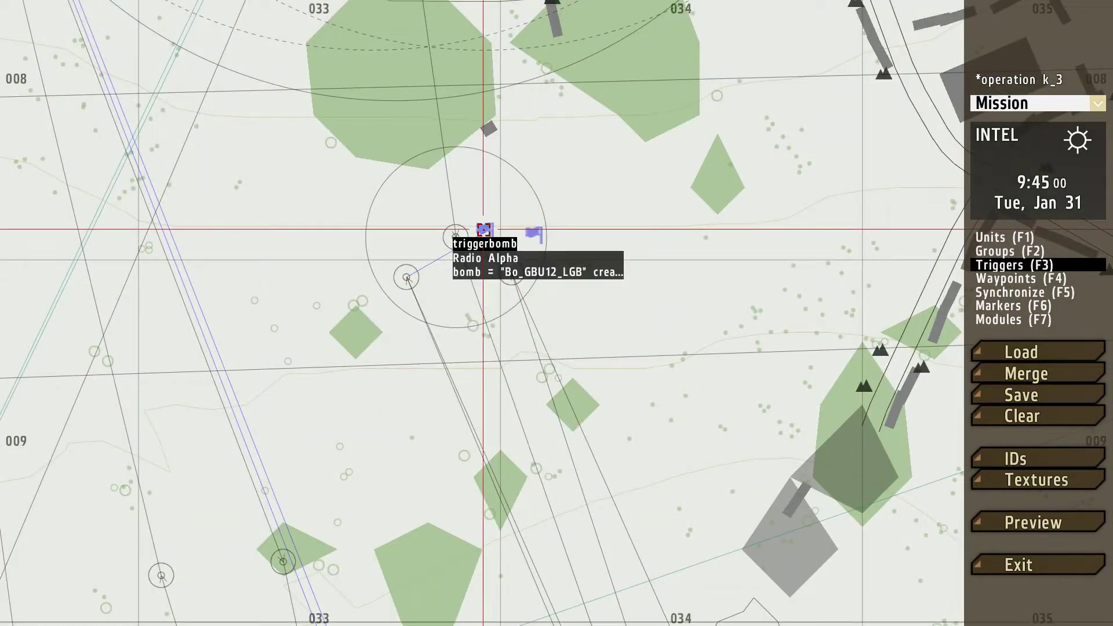
double_click(484, 231)
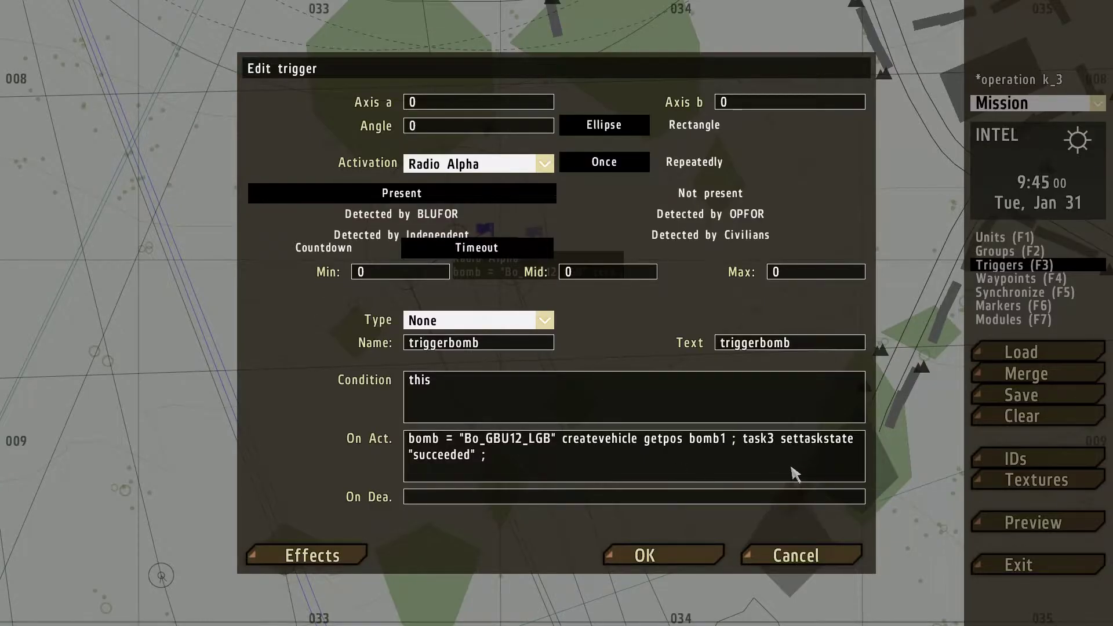
drag(794, 472, 744, 442)
click(532, 462)
key(ctrl+v)
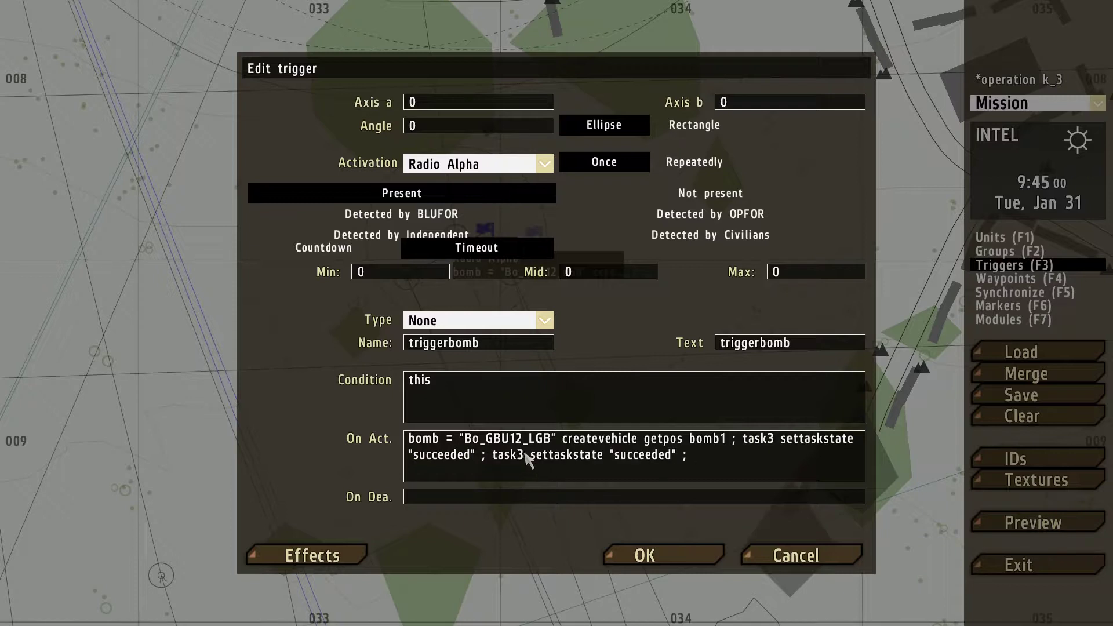
key(ctrl+v)
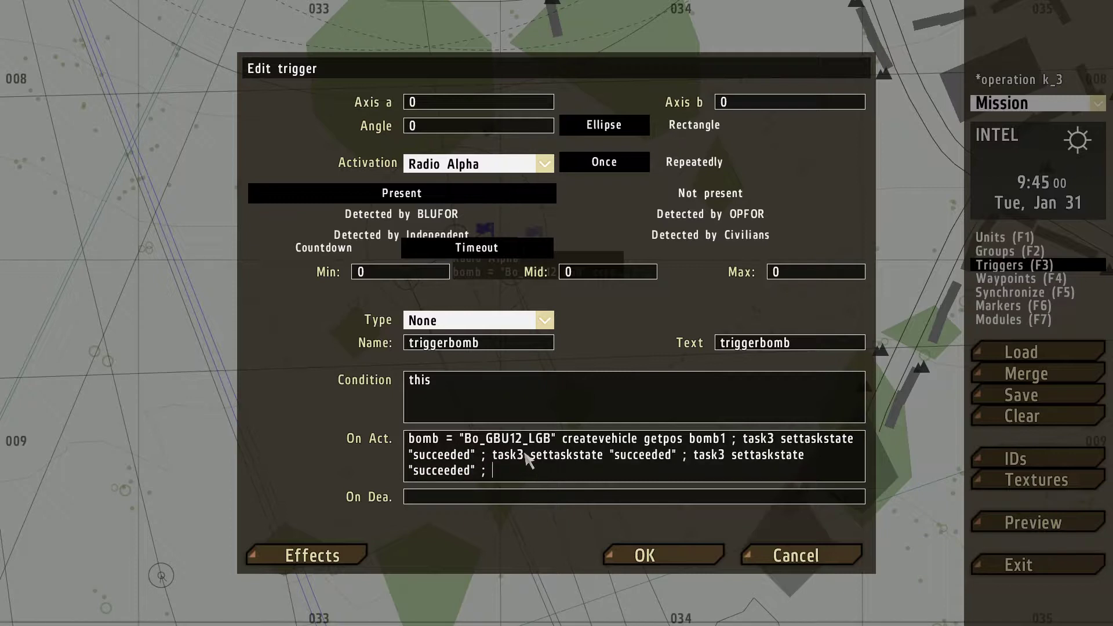
key(ctrl+v)
key(ctrl+v)
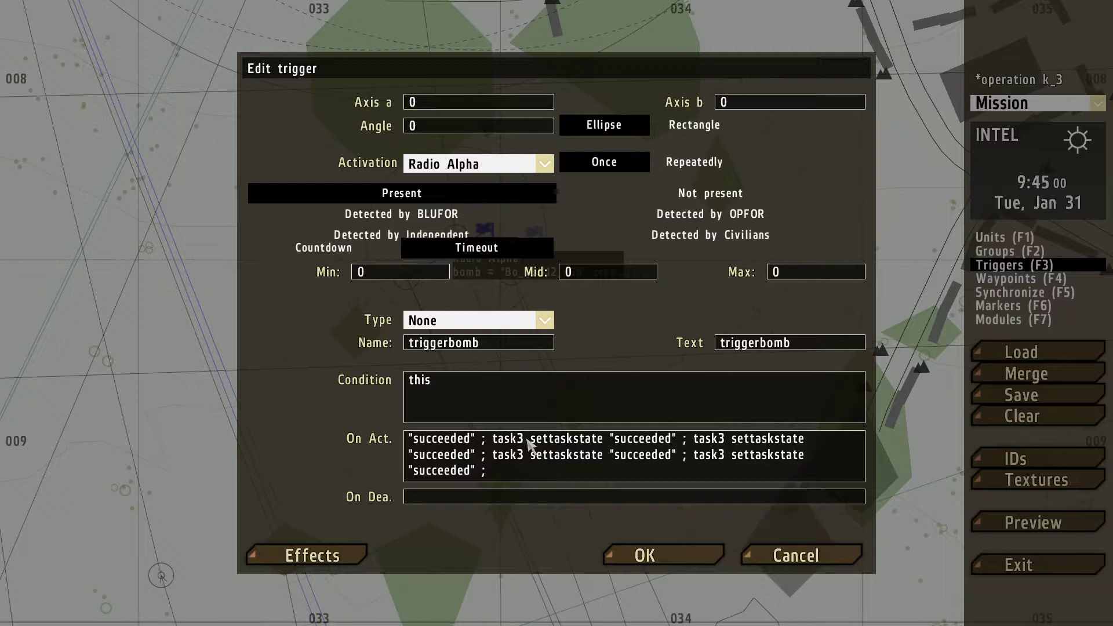
Rename the four appended task3 references in triggerbomb's activation code to task3a, task3b, task3c and task3d, and save the trigger.
click(528, 440)
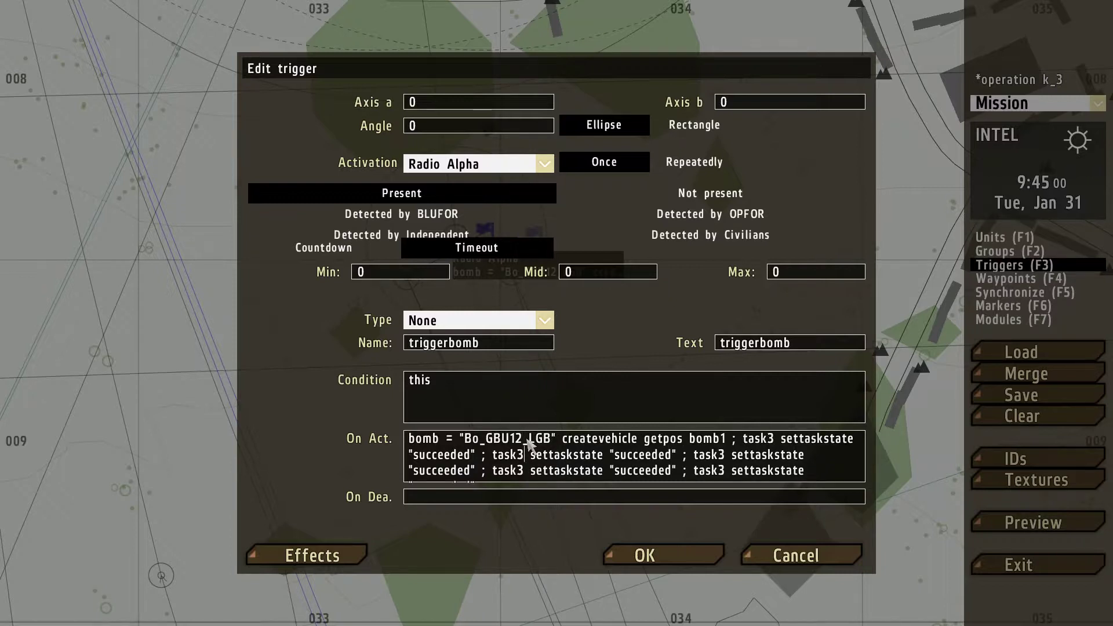
text(a)
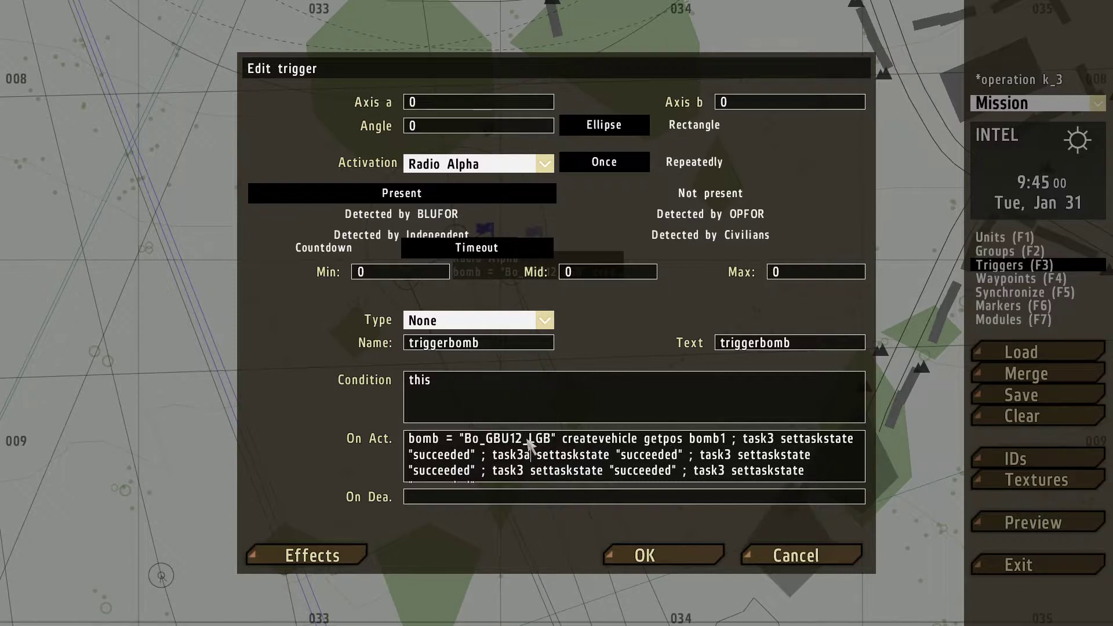
click(732, 457)
text(b)
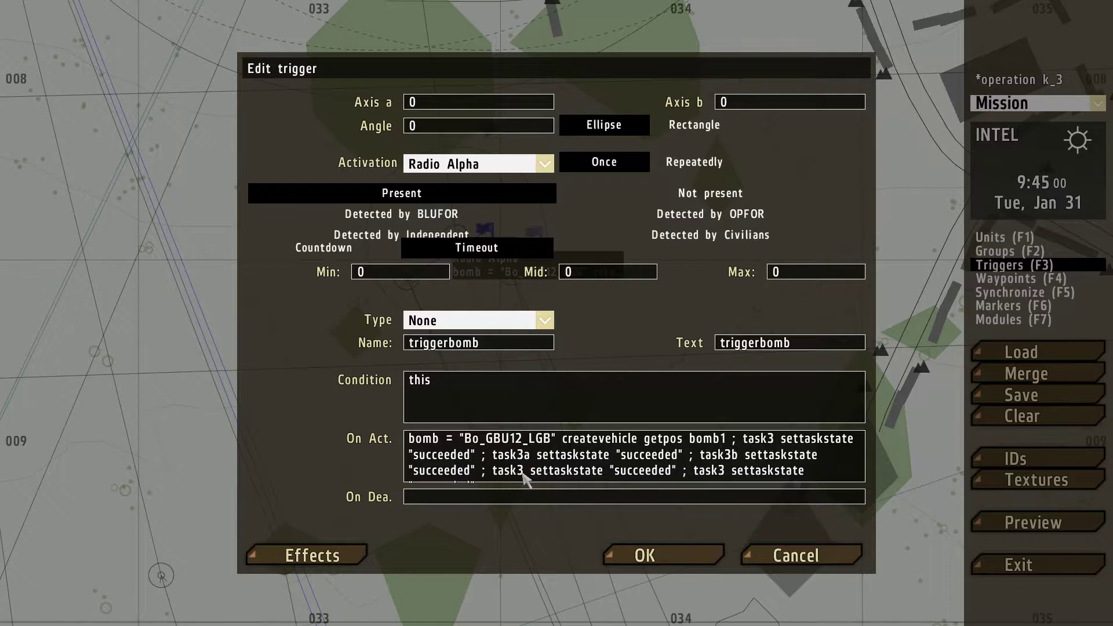
text(c)
click(732, 471)
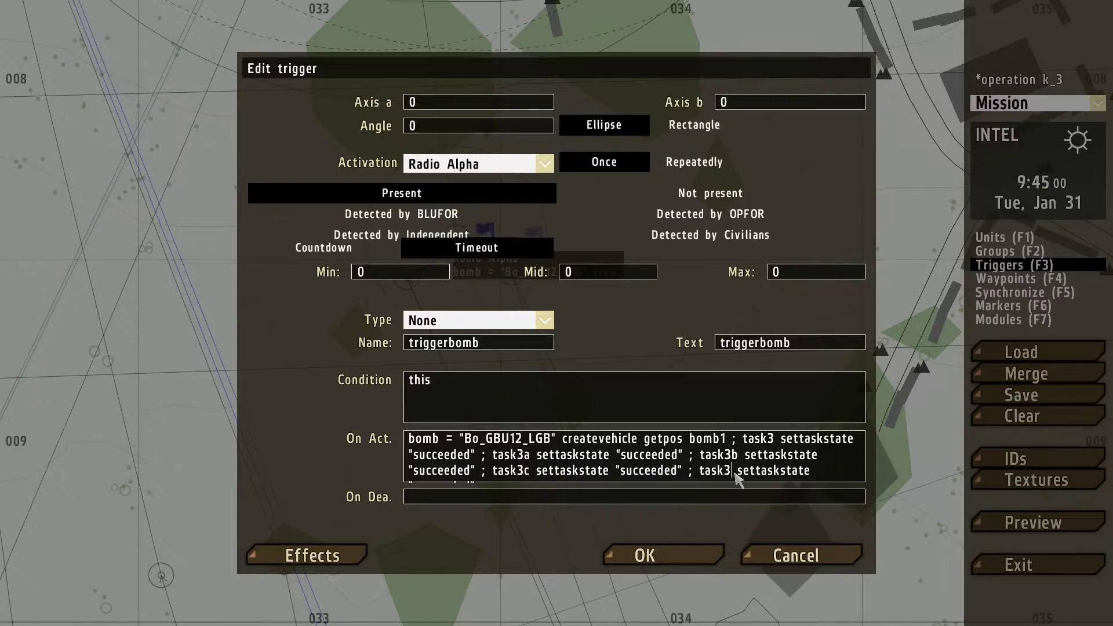
text(d)
scroll(713, 478, down, 1)
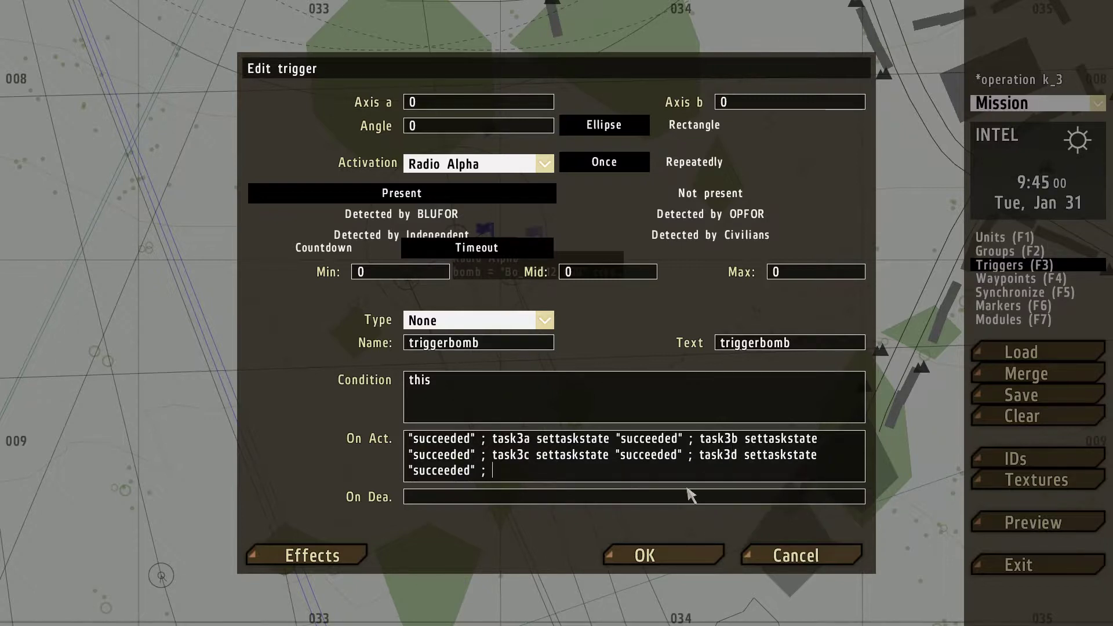
click(644, 555)
Examine the markers and waypoints around Kamenyy, the insertion point and the base.
scroll(566, 375, down, 3)
mouse_move(524, 319)
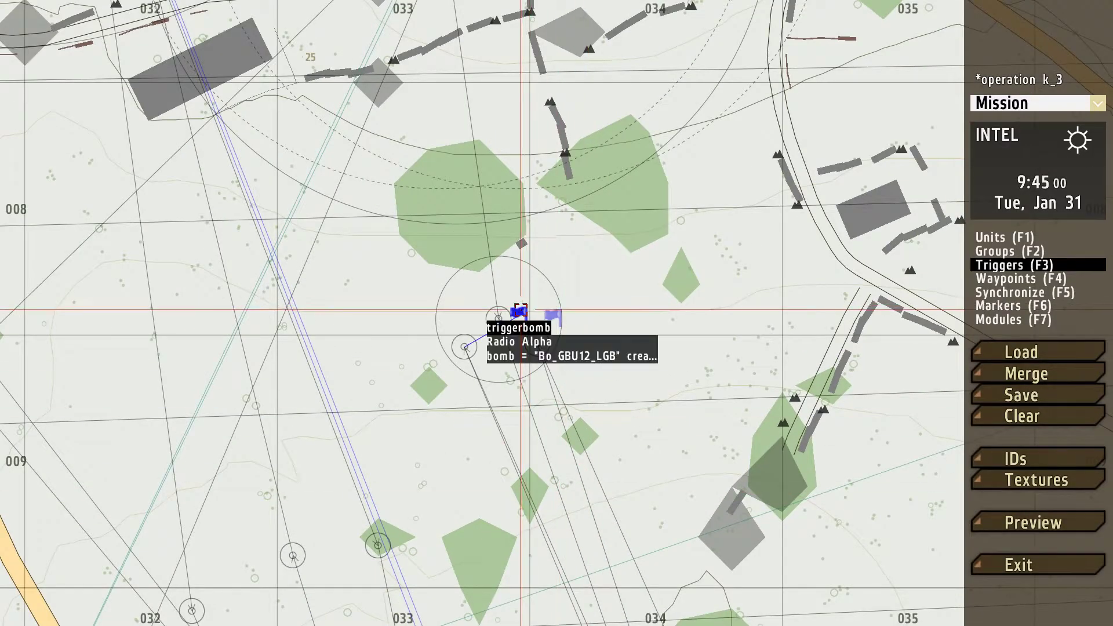
scroll(525, 319, down, 6)
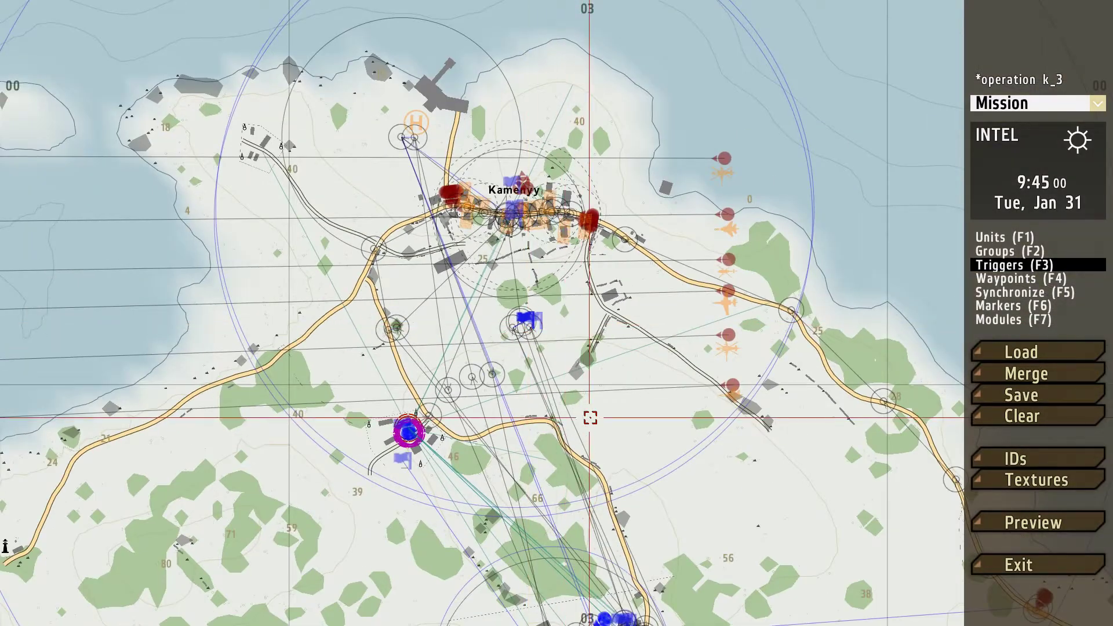
scroll(595, 423, down, 3)
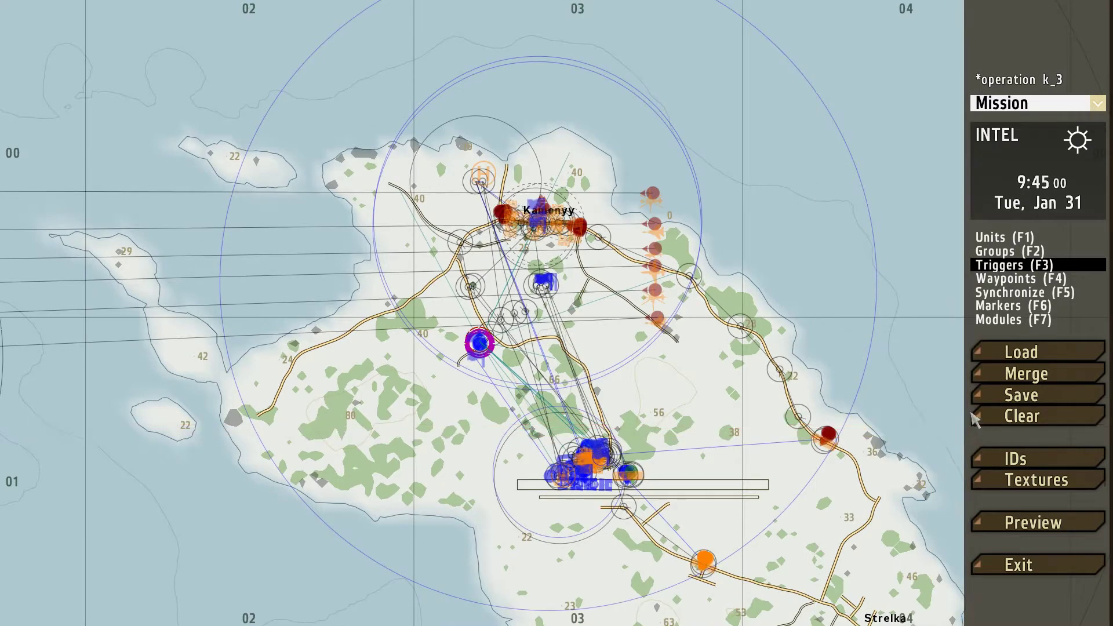
scroll(603, 308, down, 2)
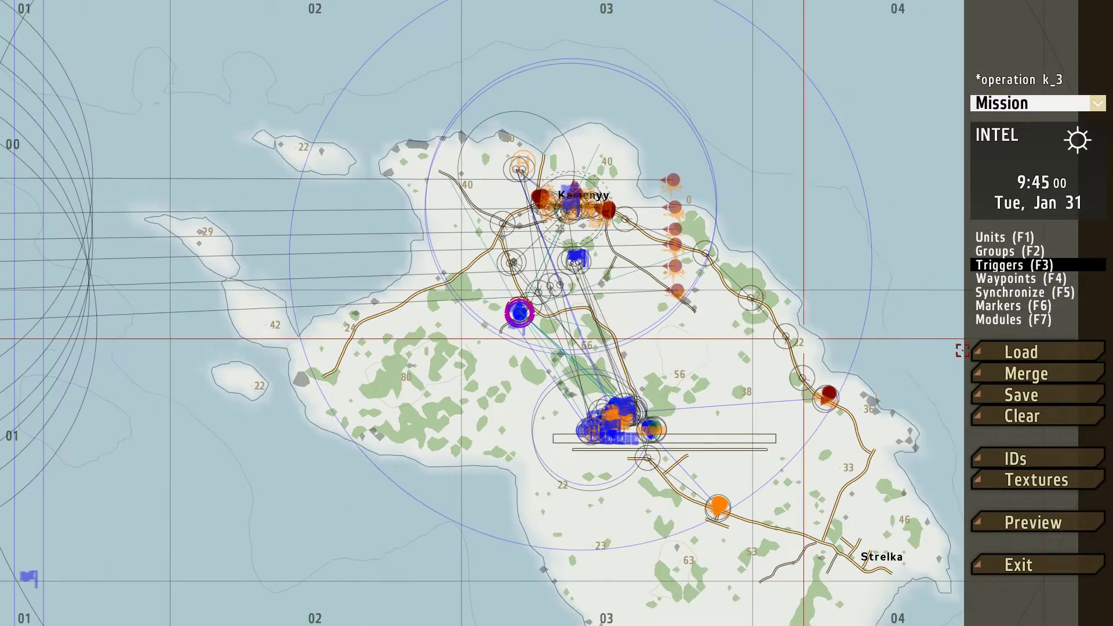
click(997, 306)
scroll(580, 174, up, 5)
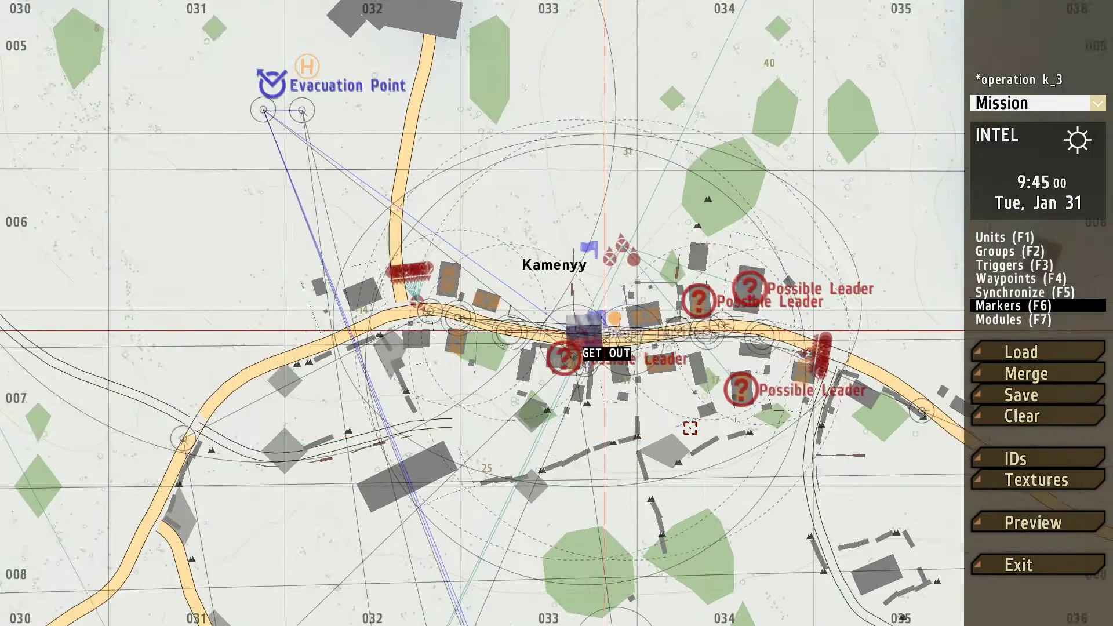
scroll(689, 476, down, 3)
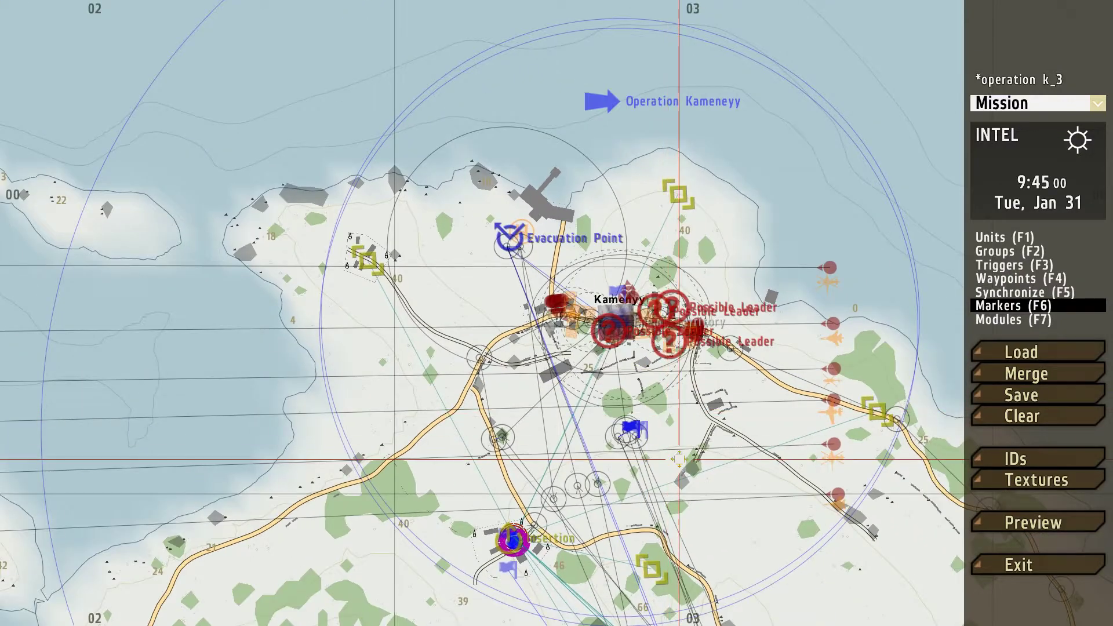
scroll(674, 444, down, 1)
key(Down)
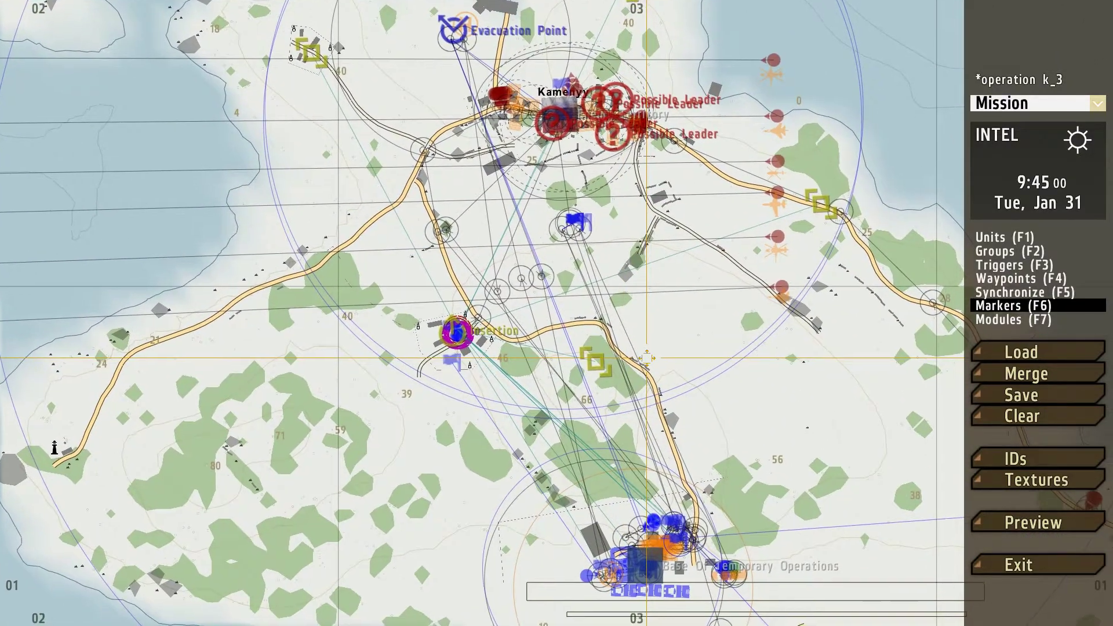
scroll(712, 405, up, 3)
key(F4)
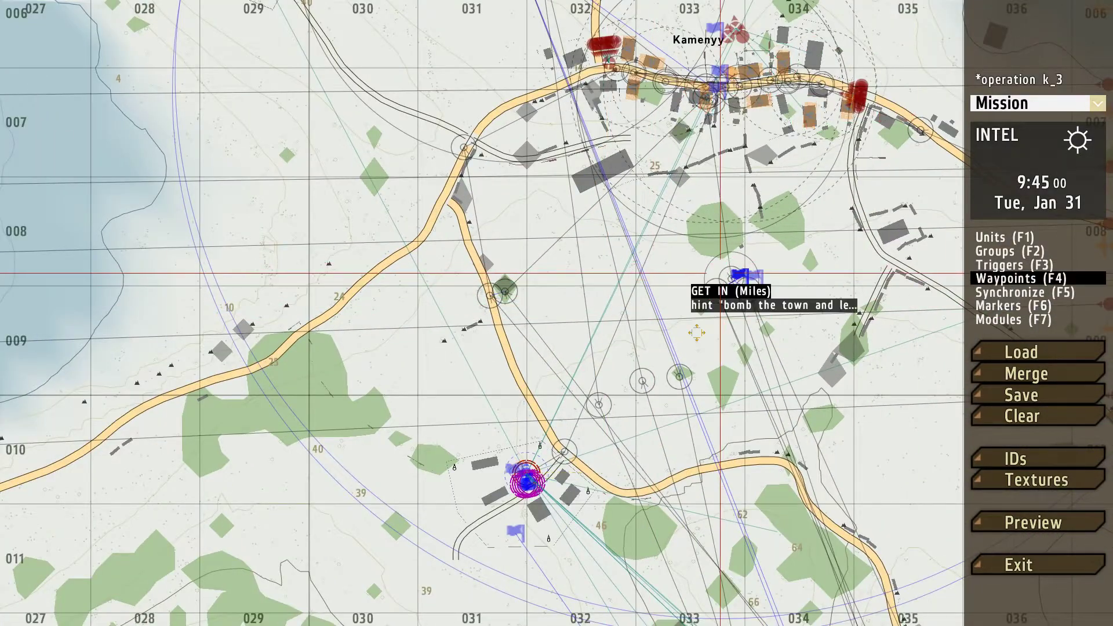
Start a new trigger on the main road in Kamenyy with axes 5 and 20 and the name T7.
scroll(757, 285, up, 2)
key(F3)
scroll(588, 261, up, 3)
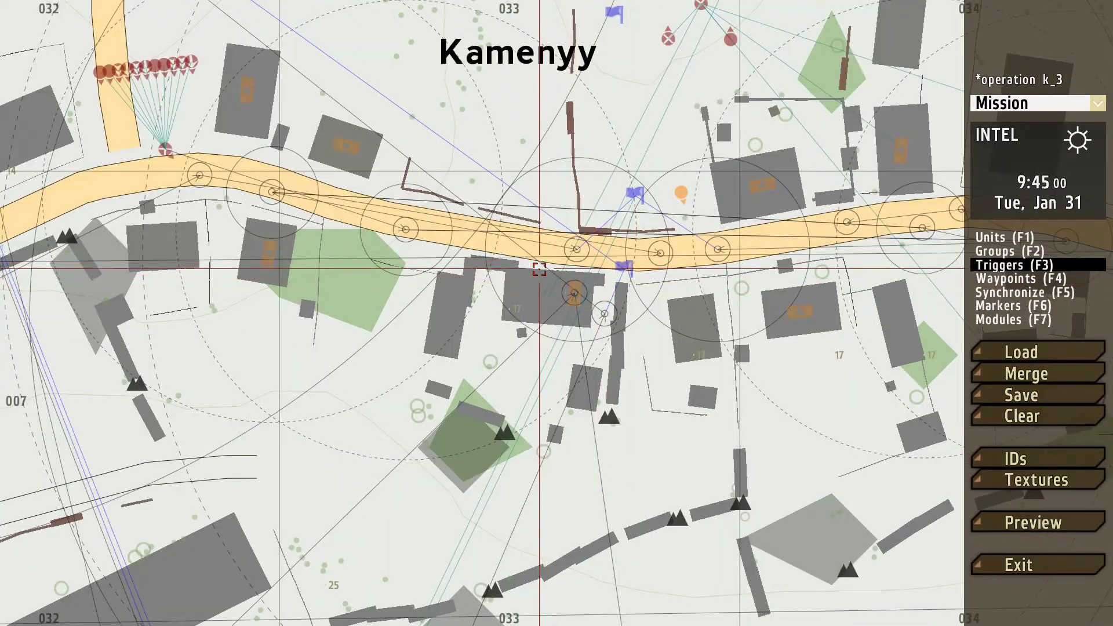
double_click(547, 260)
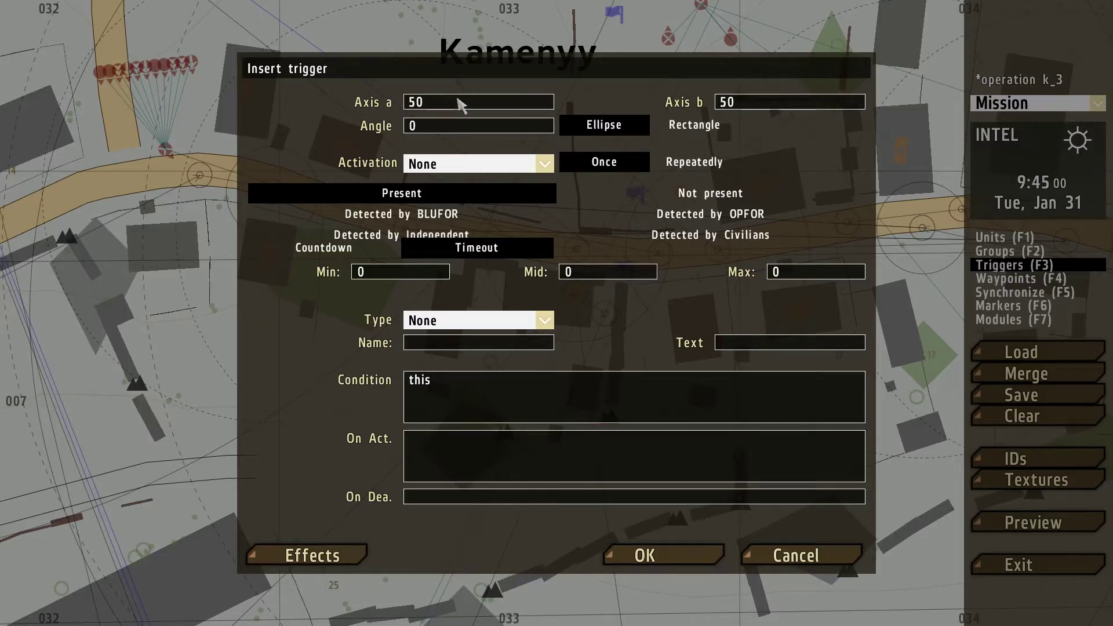
key(BackSpace)
key(BackSpace)
text(5)
click(763, 106)
key(BackSpace)
key(BackSpace)
text(T7)
Set the new trigger's condition to "this and triggeractivated T3_2 ;".
click(447, 385)
text(and trig)
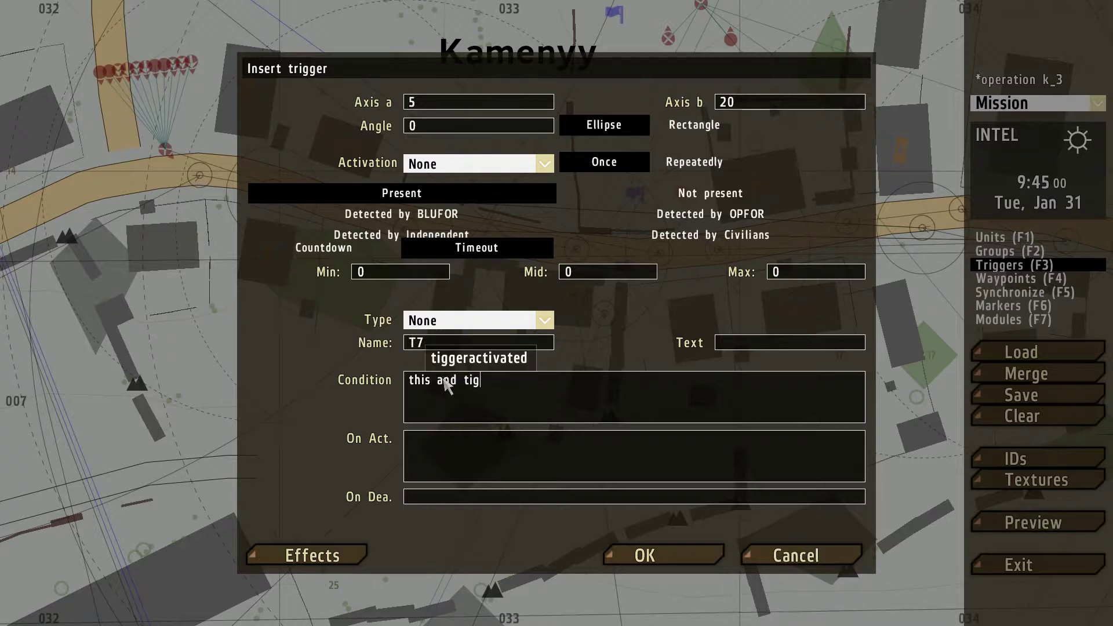
key(BackSpace)
key(BackSpace)
key(BackSpace)
text(rigg)
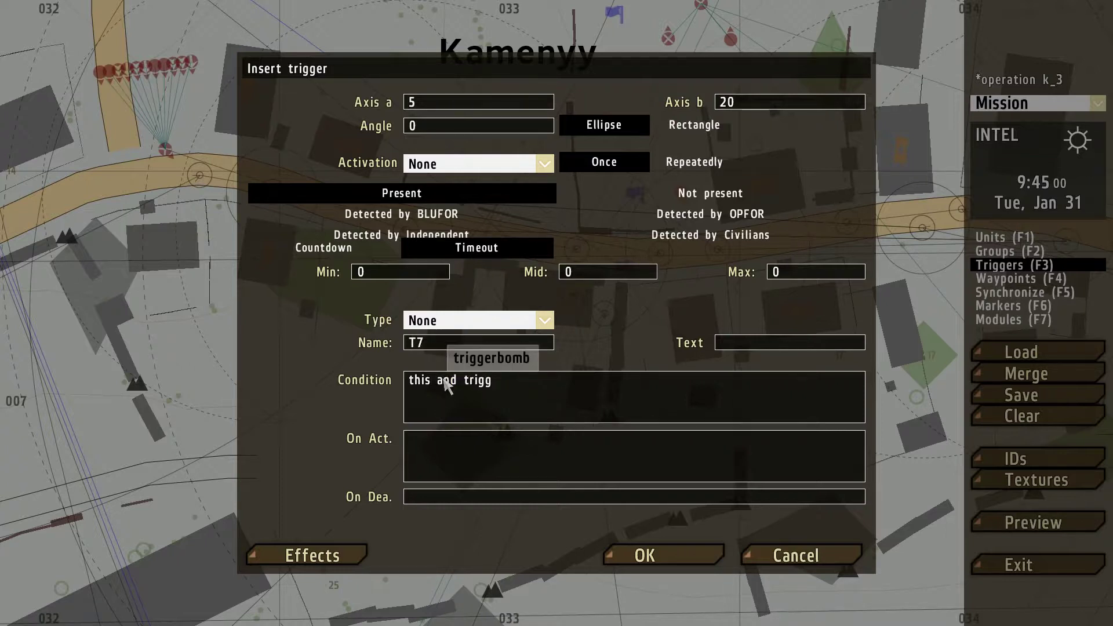
text(eractivate)
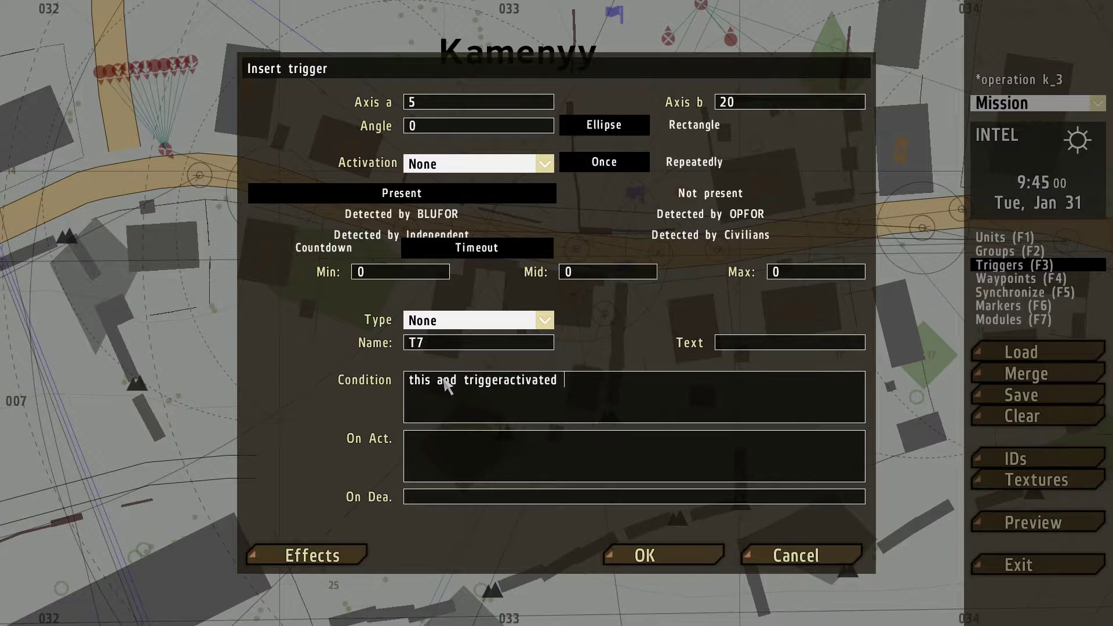
text(d T)
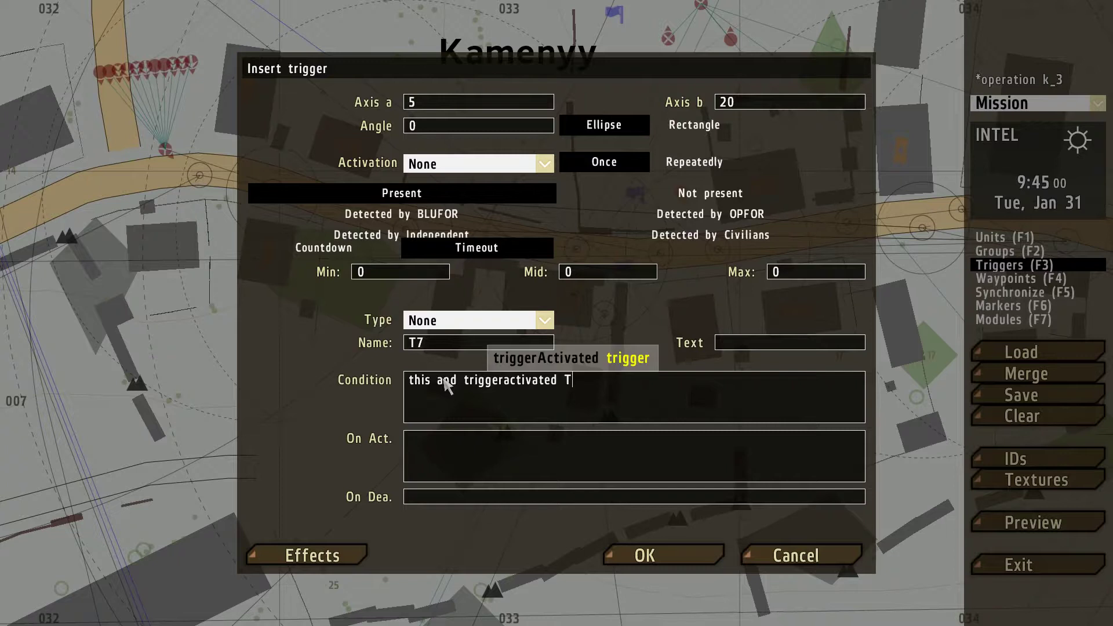
text(3_2 ;)
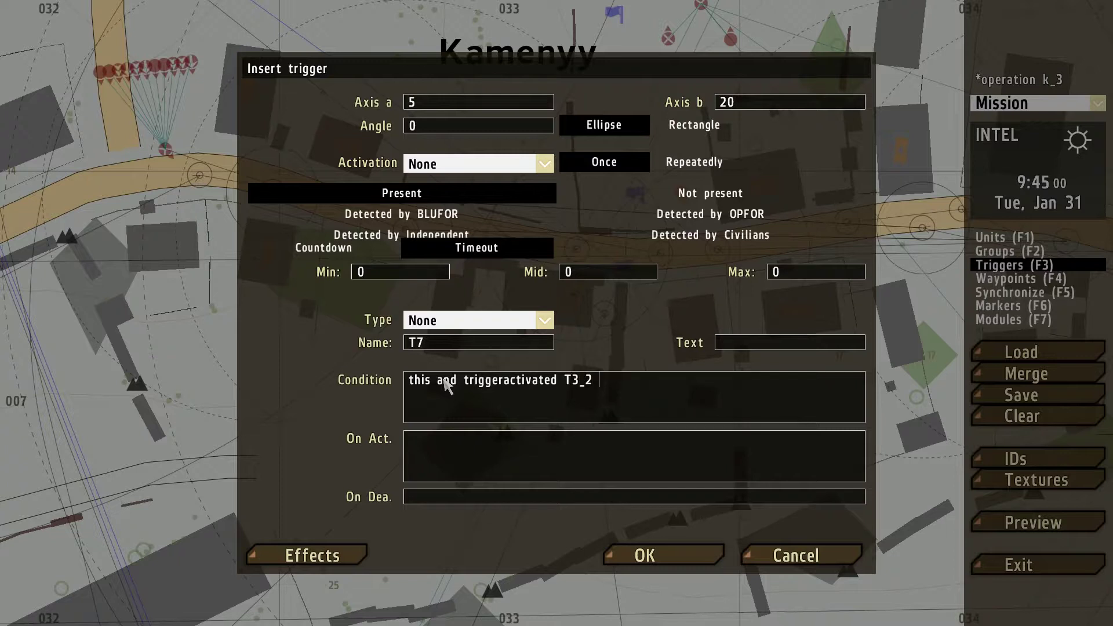
Change the new trigger's name to T8 and save it.
click(667, 548)
click(573, 283)
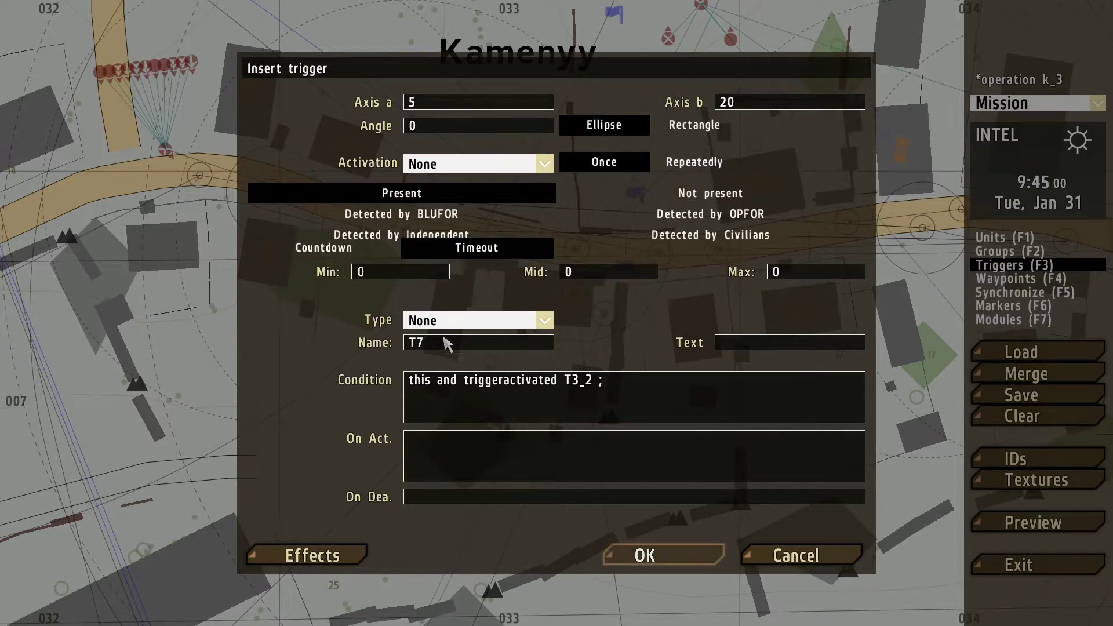
click(449, 345)
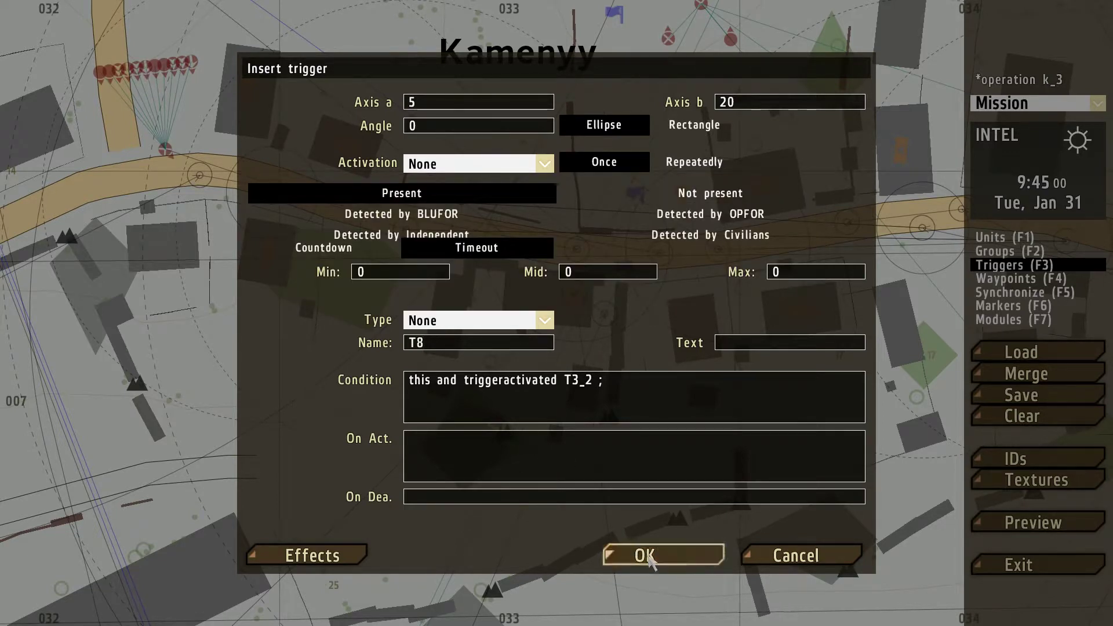
click(635, 557)
Rotate the T8 trigger's ellipse to about 92 degrees so it lies along the road.
scroll(618, 454, down, 3)
scroll(618, 454, up, 3)
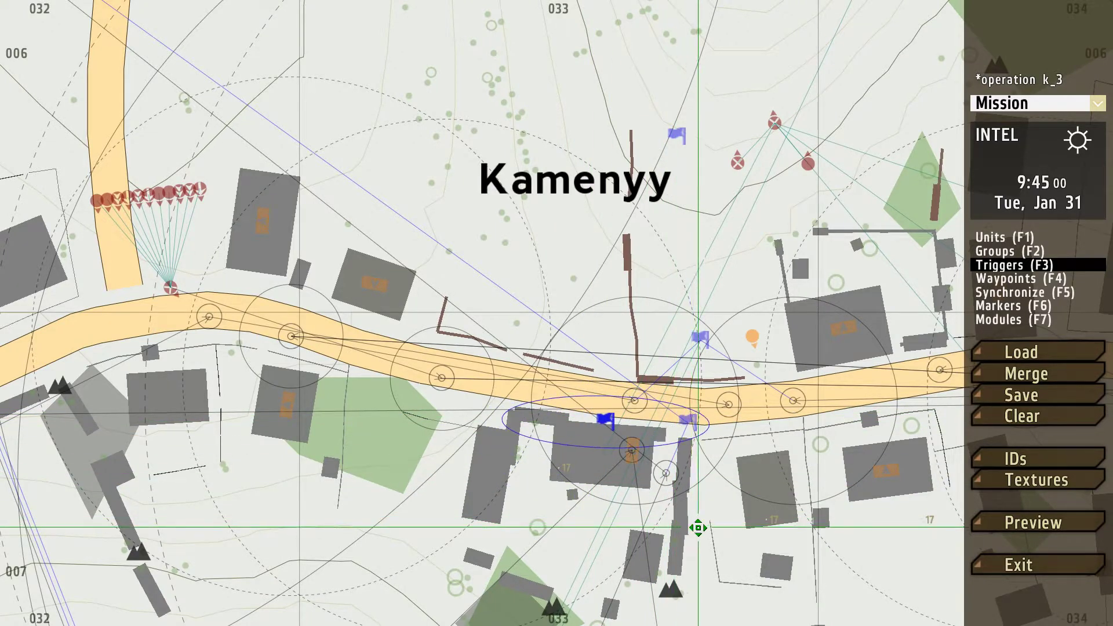
drag(597, 422, 603, 431)
Set the trigger sound in T8's effects to Alarm.
double_click(602, 432)
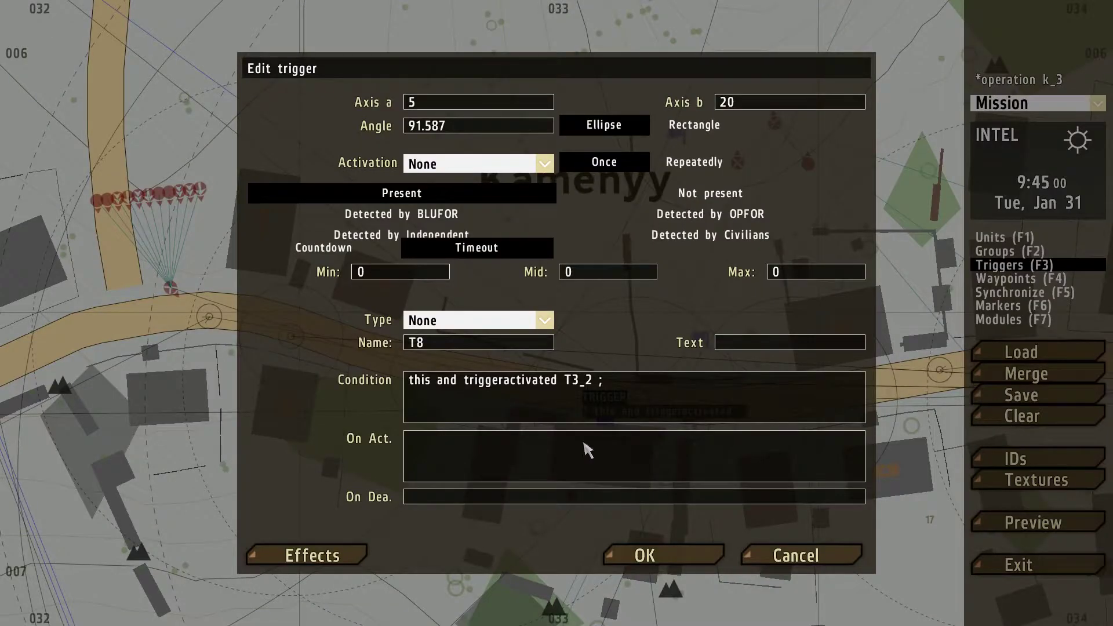
click(348, 548)
click(557, 164)
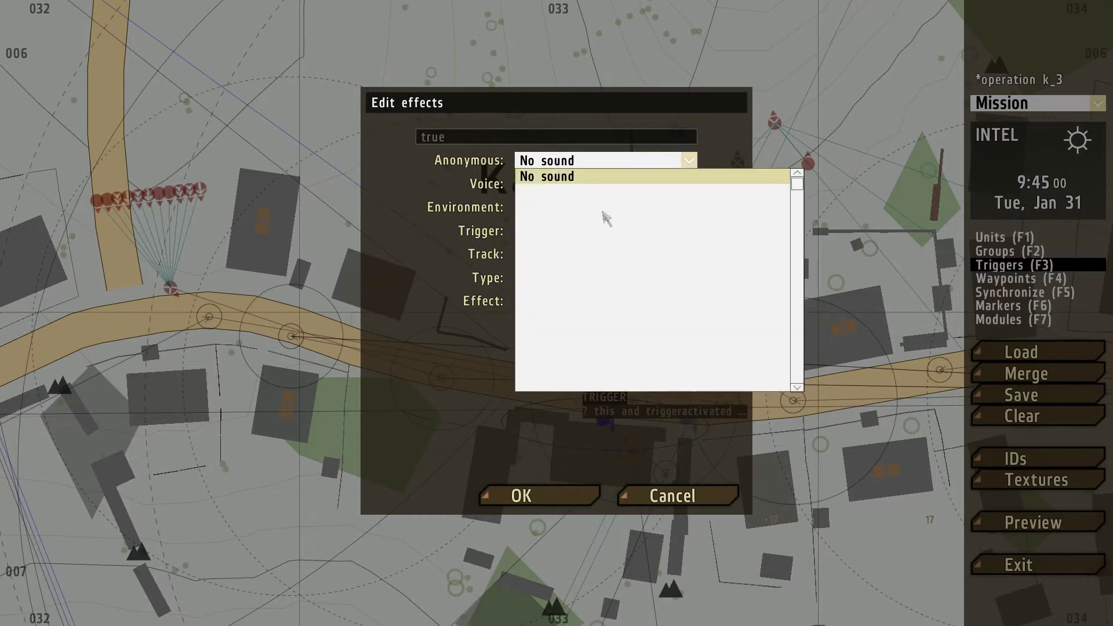
click(657, 199)
click(641, 232)
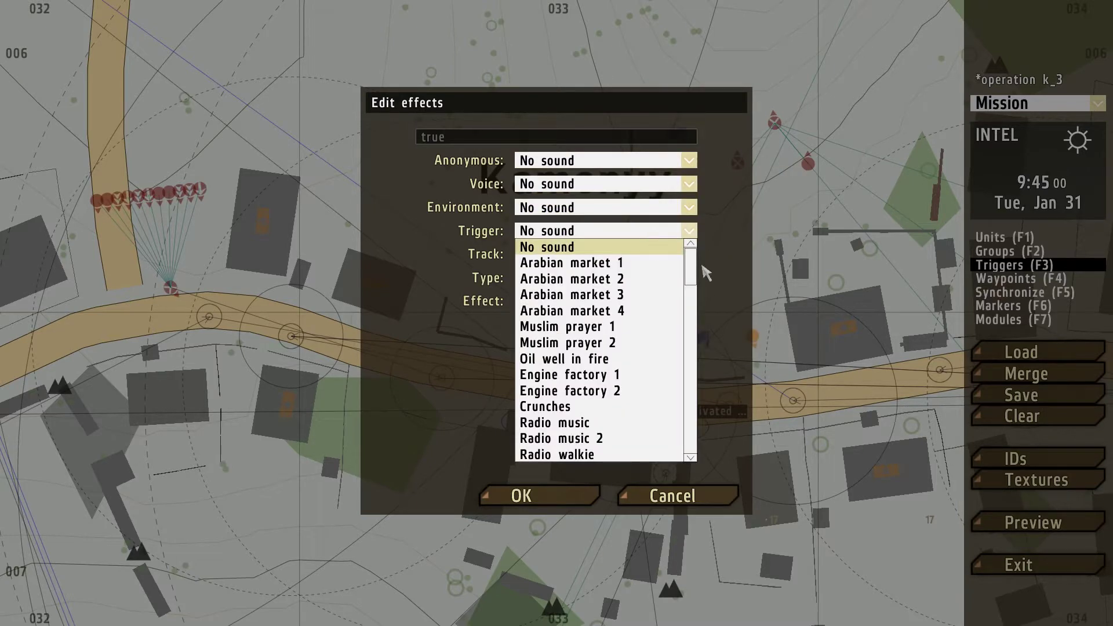
drag(695, 267, 696, 374)
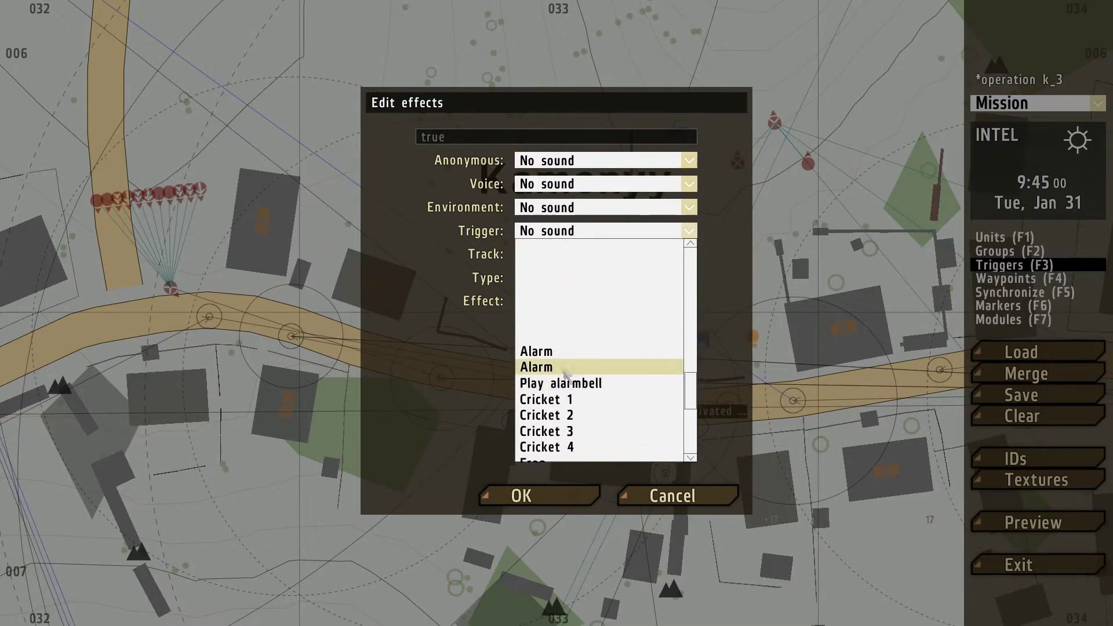
click(556, 364)
Add the plain text effect "Quickly bomb the town and get out of there" to T8 and save the effects and the trigger.
click(565, 280)
click(566, 342)
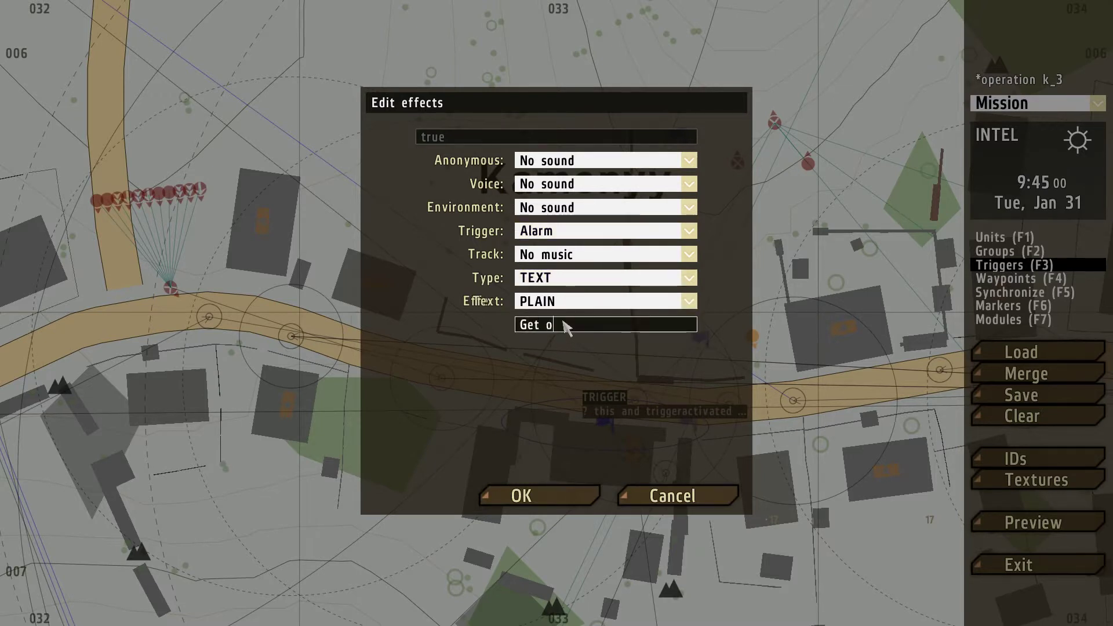
key(BackSpace)
key(BackSpace)
key(BackSpace)
text(Quickly bomb the )
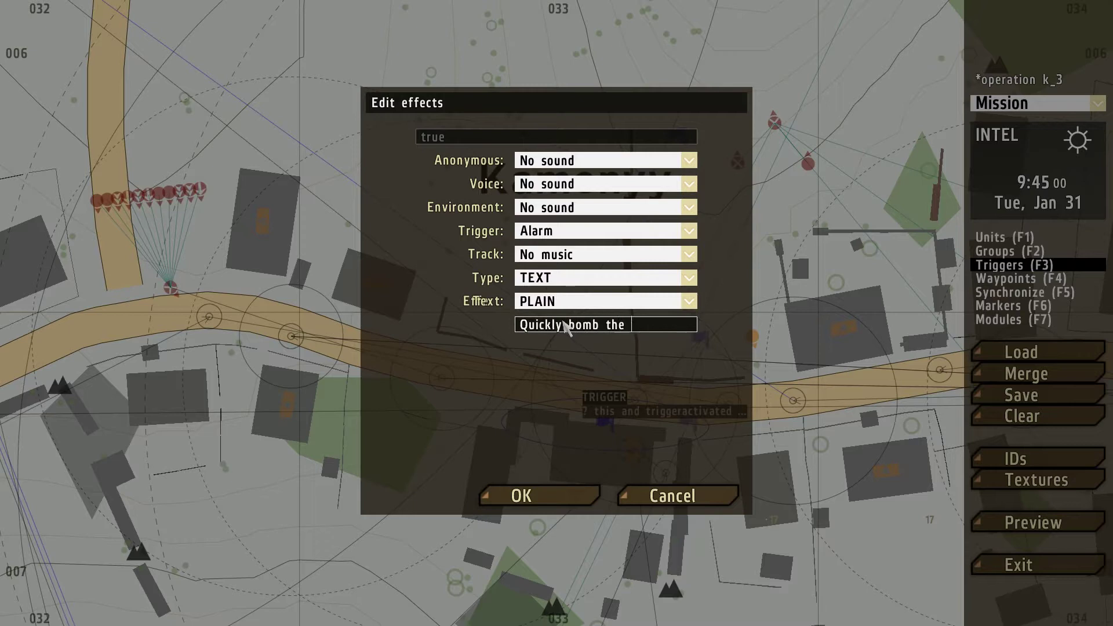
text(town and get out o)
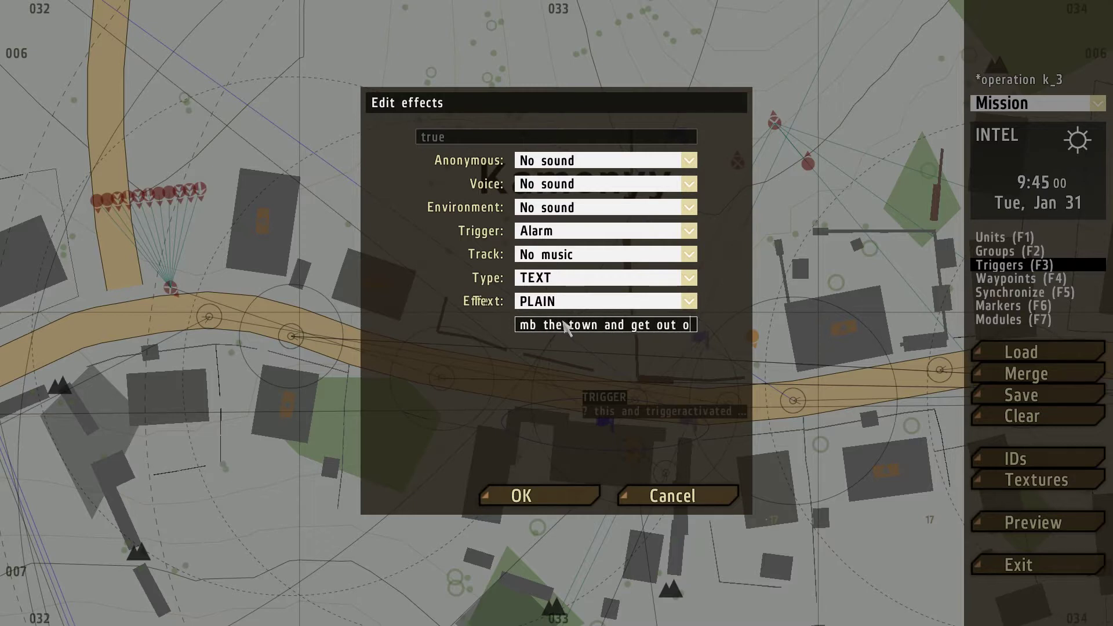
text(f there)
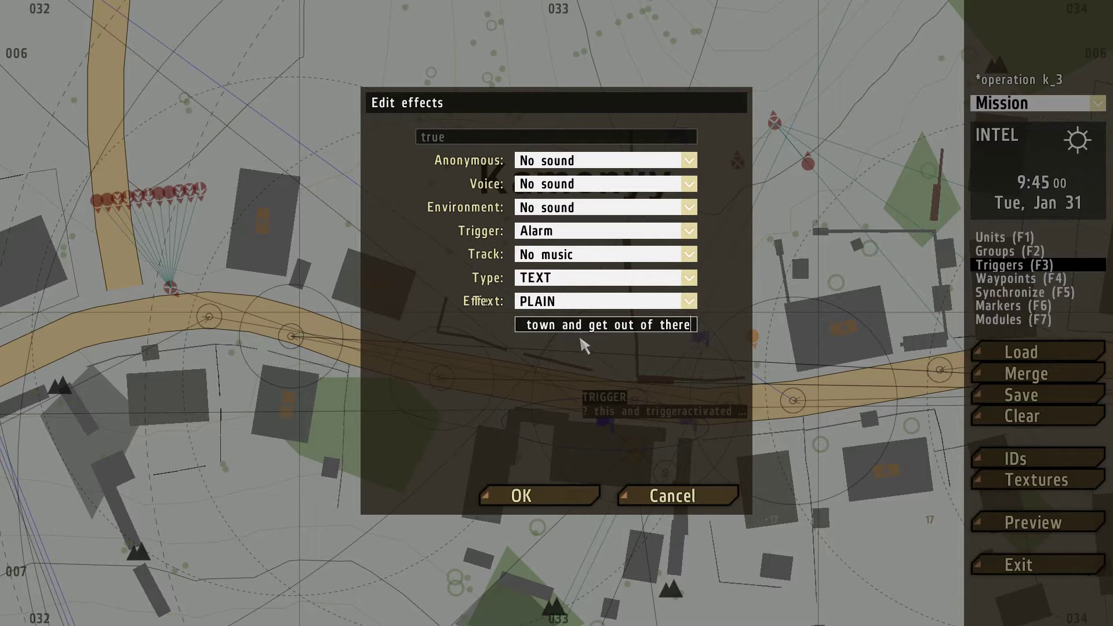
click(521, 497)
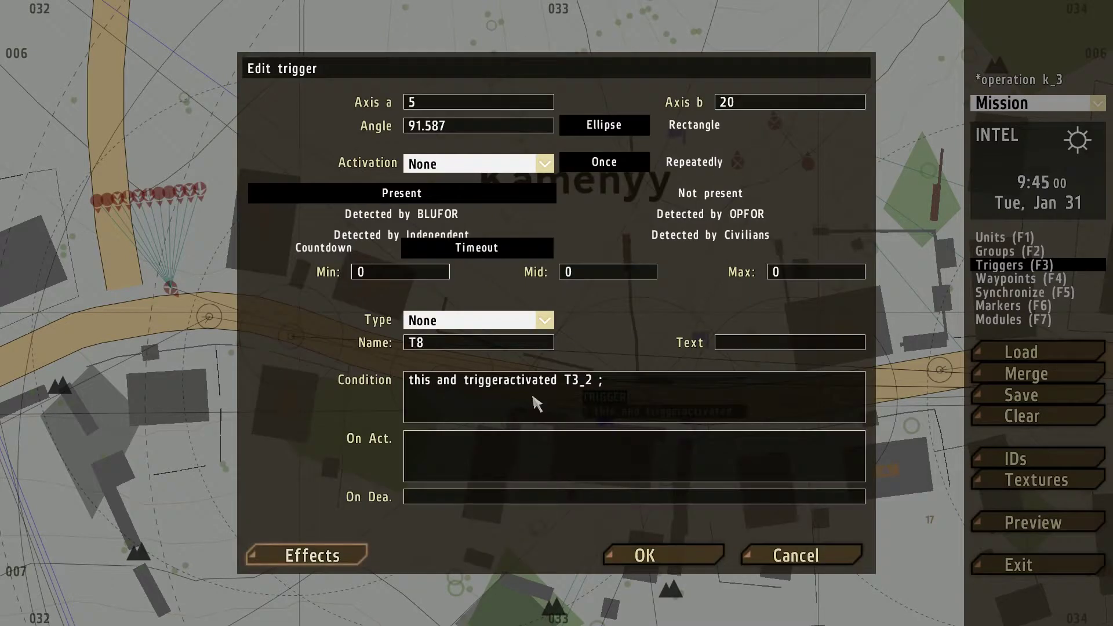
click(649, 557)
Check the Switch trigger with the ammo cache hint at the base buildings and close it without changes.
scroll(554, 387, down, 5)
right_drag(554, 387, 478, 114)
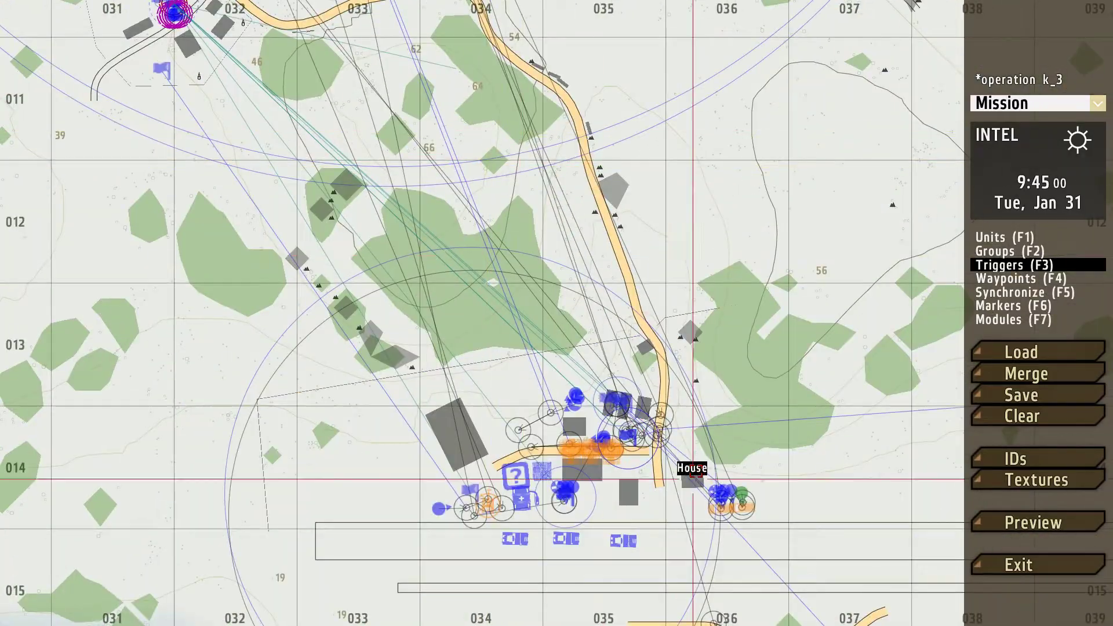
scroll(678, 513, up, 3)
scroll(539, 255, up, 4)
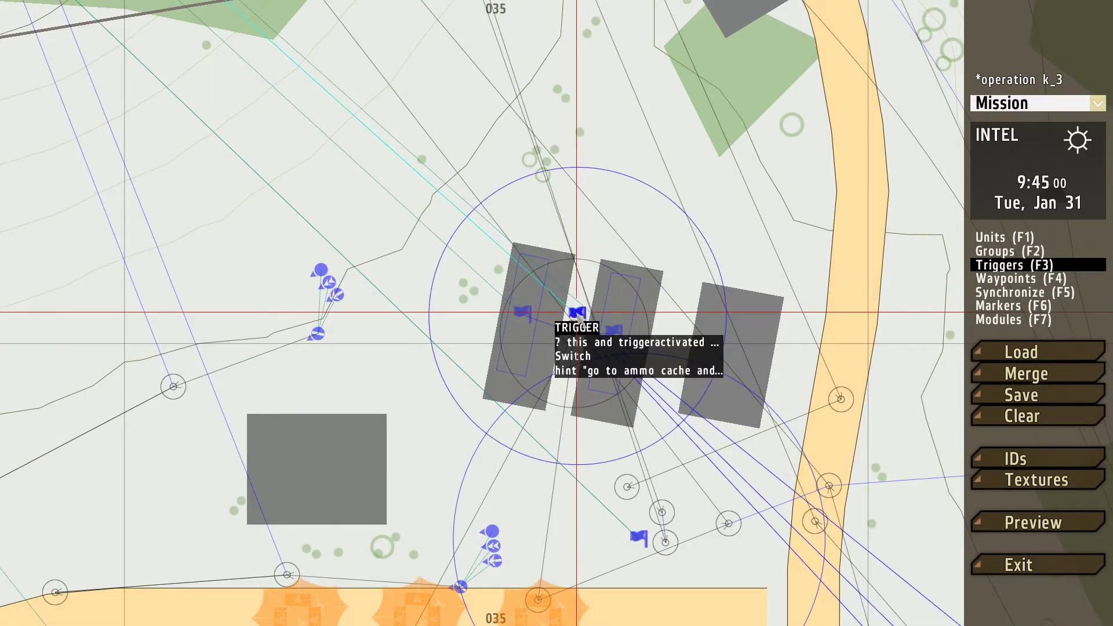
double_click(579, 317)
click(782, 554)
scroll(687, 464, down, 3)
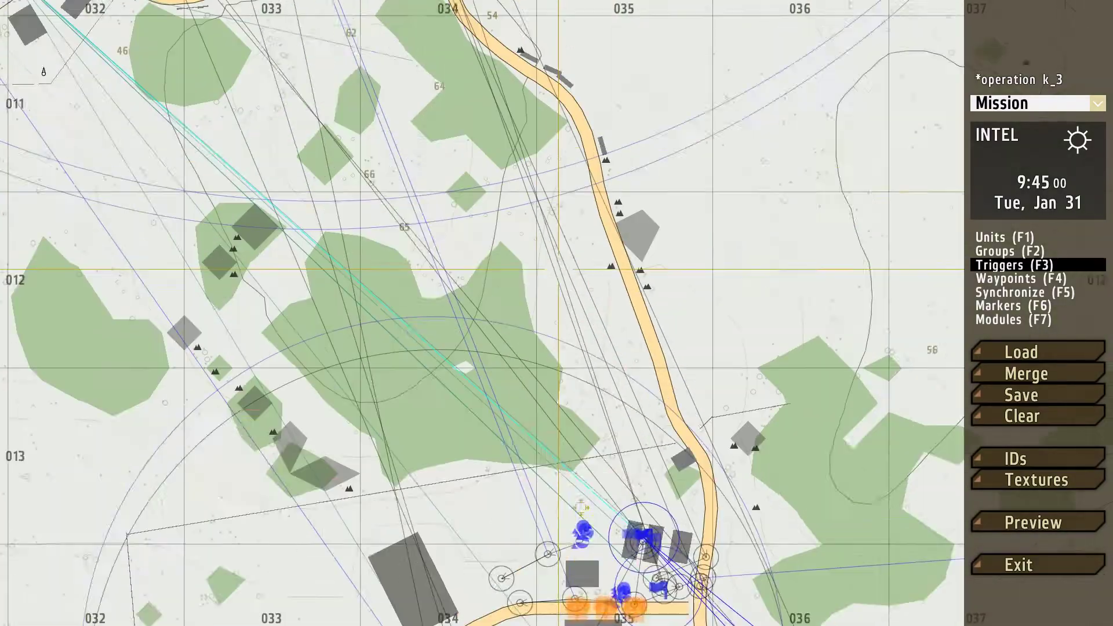
Check the T8 trigger's condition and activation settings in Kamenyy and close it without changes.
scroll(591, 378, up, 3)
right_drag(250, 597, 544, 415)
scroll(534, 339, up, 5)
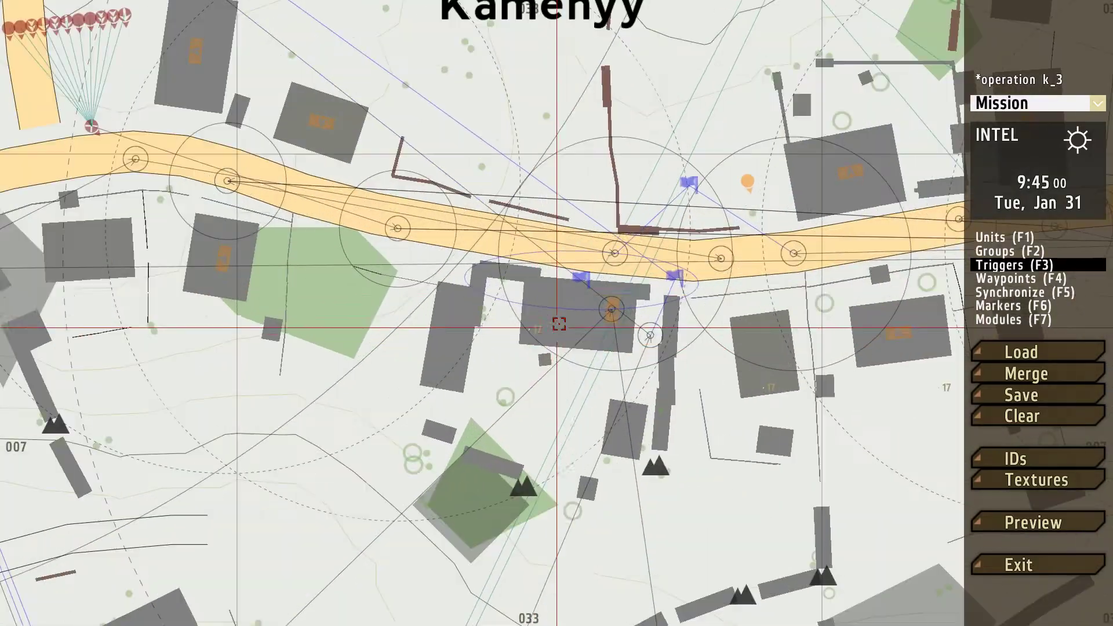
double_click(580, 279)
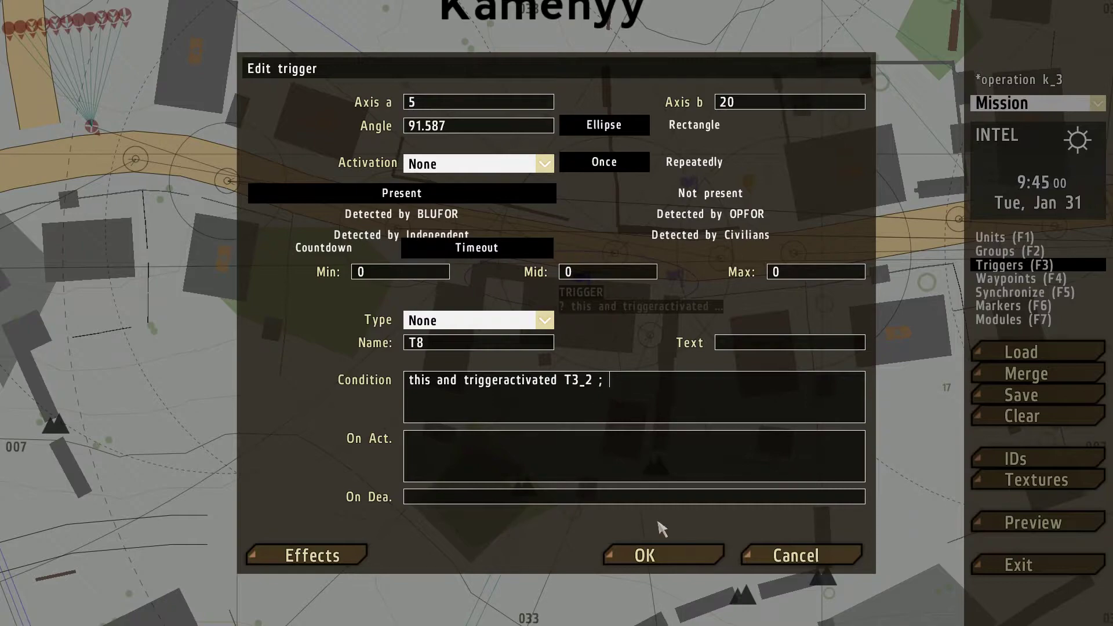
click(664, 554)
Group the T8 trigger in Kamenyy with the blue squad's leader at the small base south of the town.
click(1002, 251)
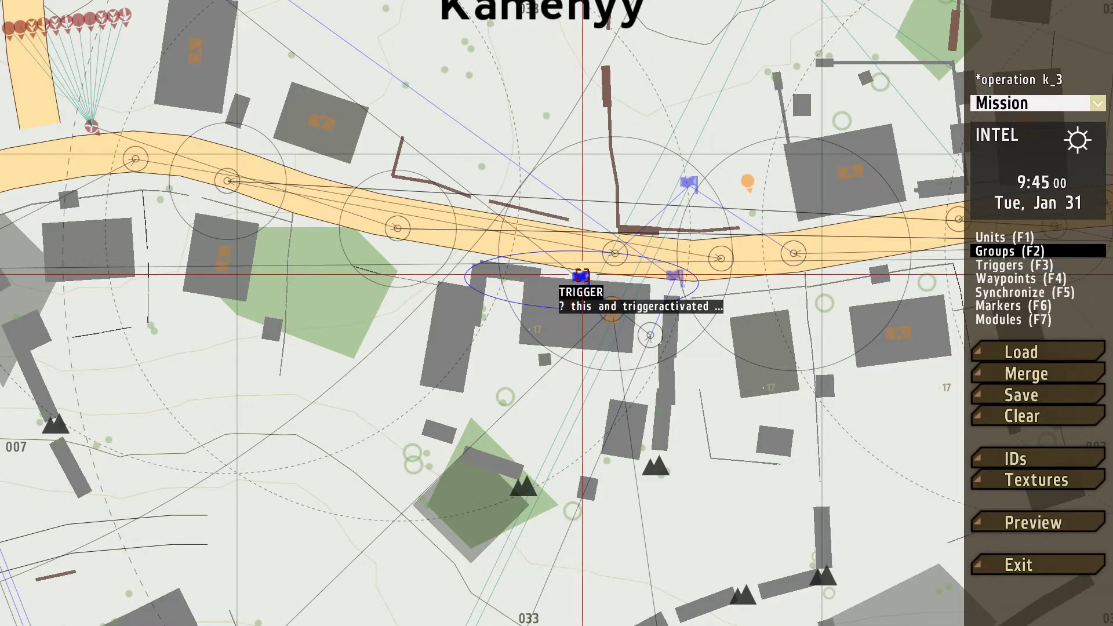
scroll(582, 281, down, 4)
right_drag(599, 255, 765, 69)
right_drag(580, 377, 675, 122)
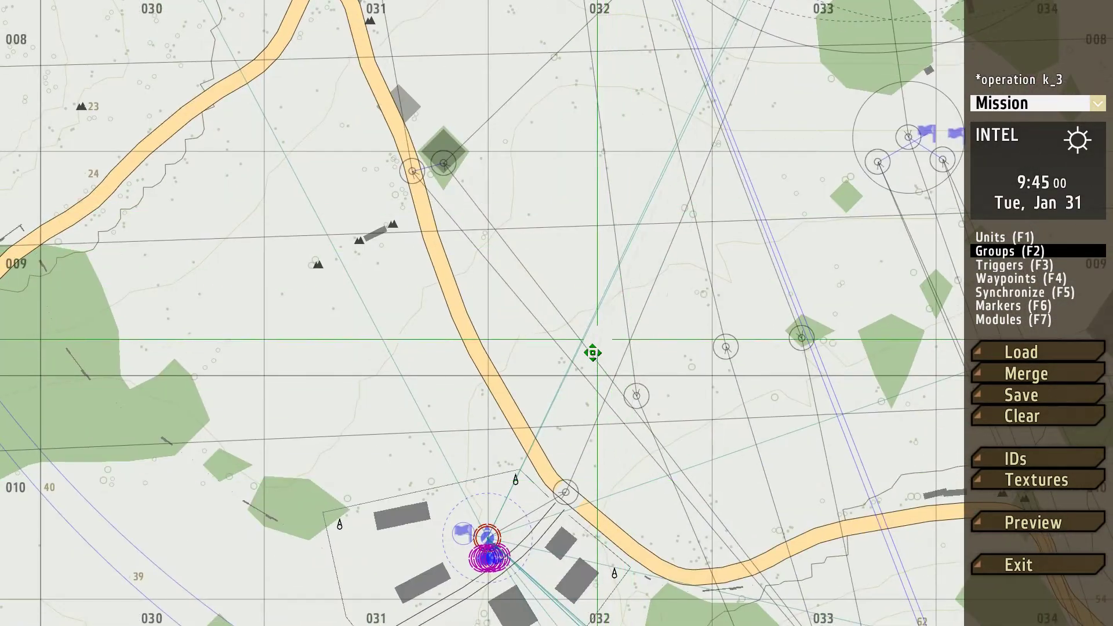
scroll(526, 489, up, 3)
right_drag(526, 489, 565, 349)
scroll(539, 445, up, 3)
scroll(438, 450, down, 3)
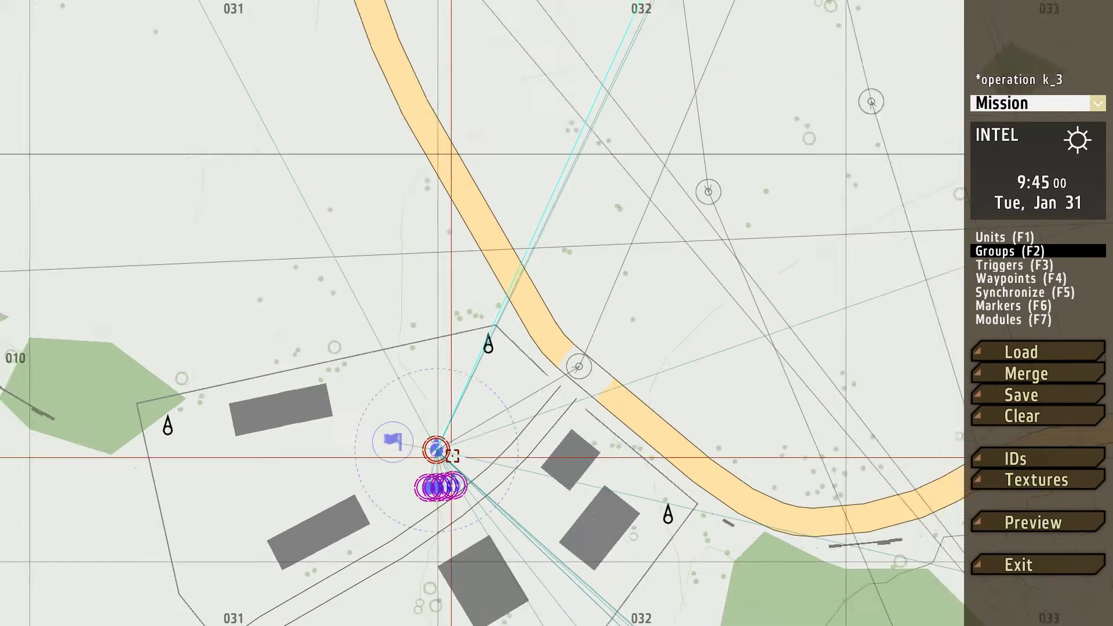
right_drag(438, 450, 487, 338)
scroll(499, 241, up, 4)
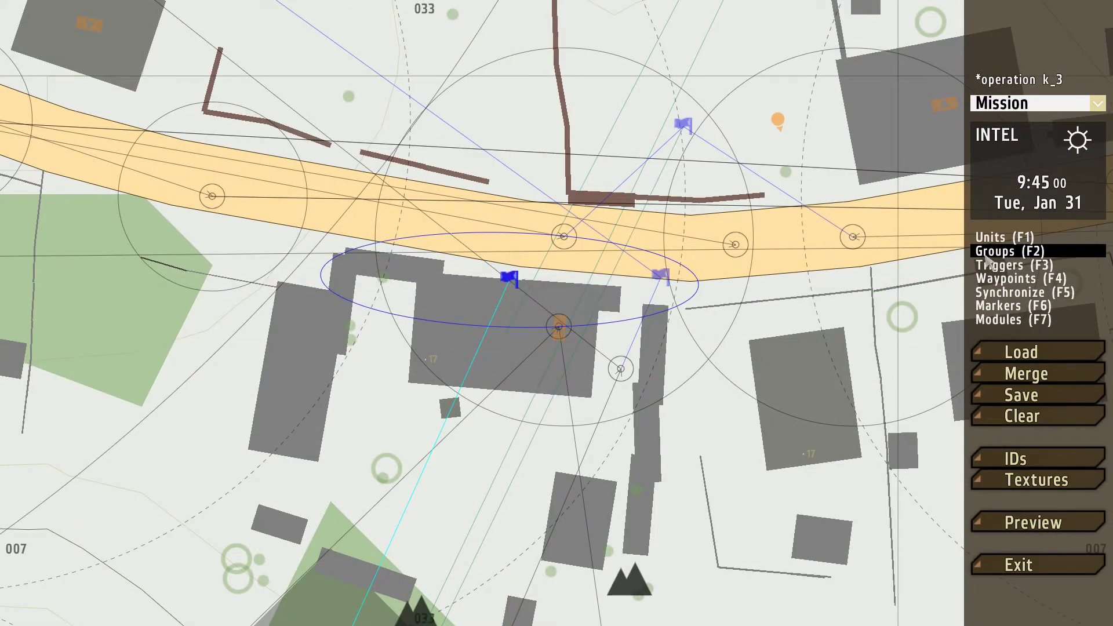
Shift T8 slightly off the road and set its activation to Any group member.
key(F3)
drag(510, 281, 504, 285)
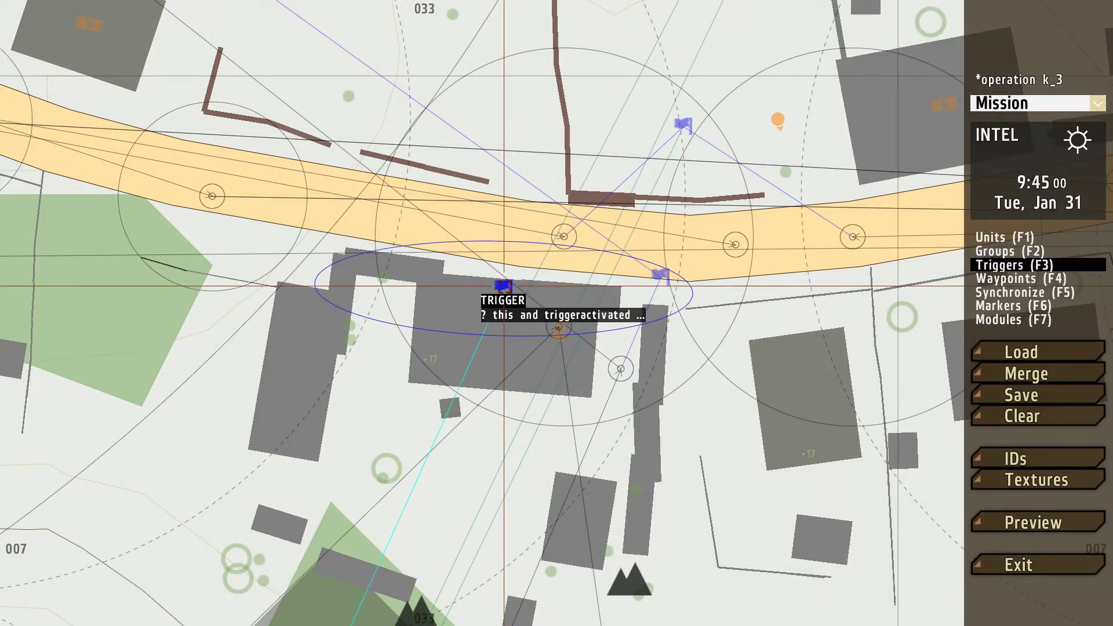
double_click(504, 286)
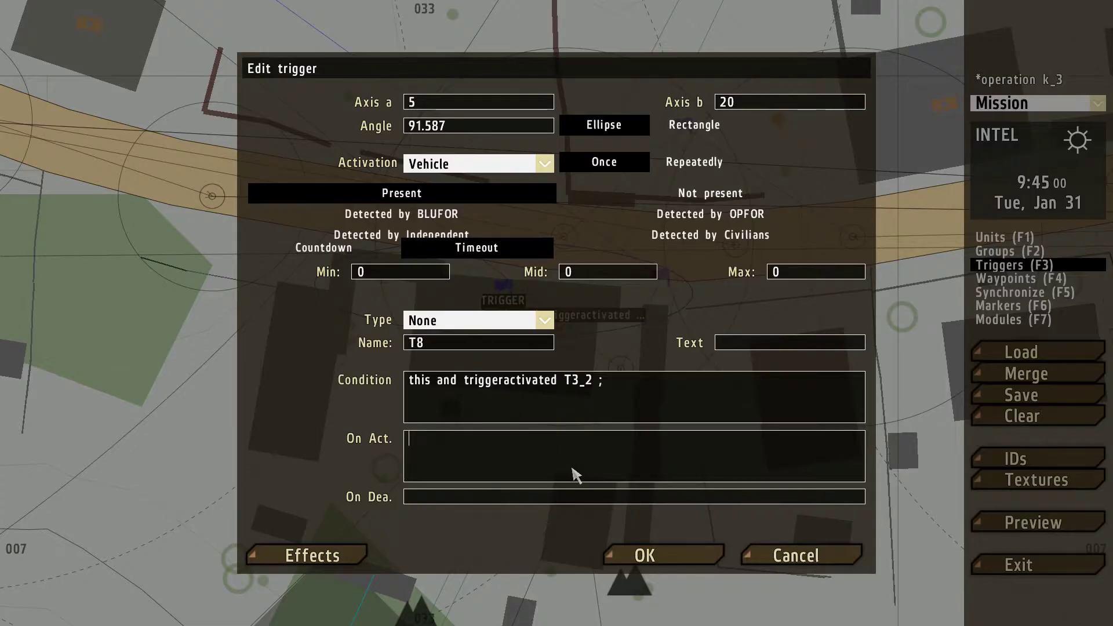
click(506, 174)
click(458, 228)
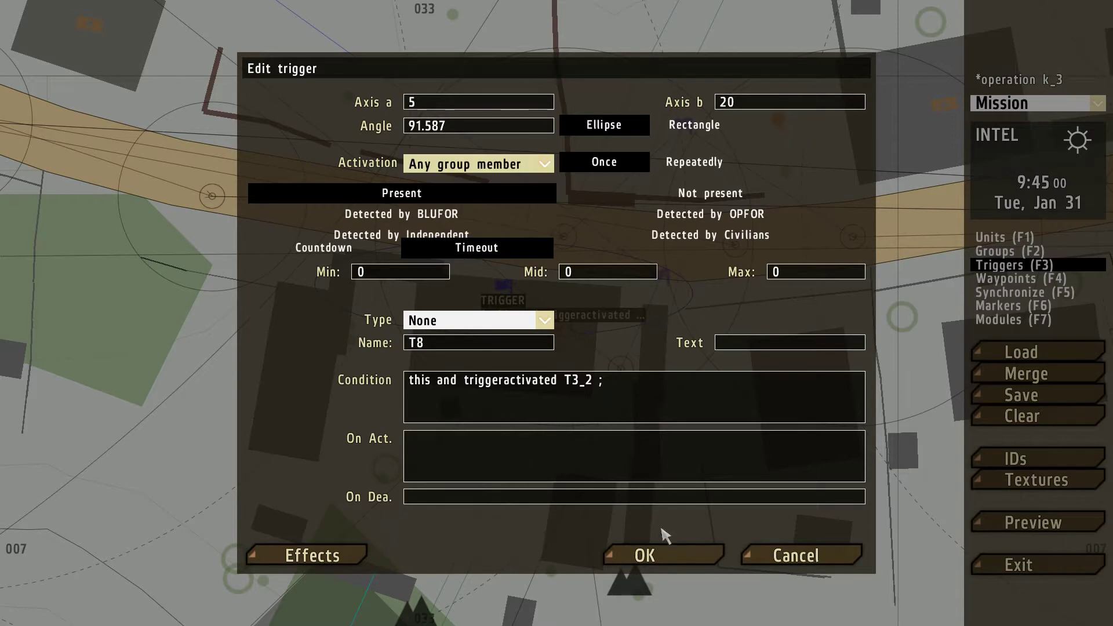
click(664, 556)
Move the heli land "H" trigger at the airfield onto the waypoint just south of it.
scroll(666, 552, down, 5)
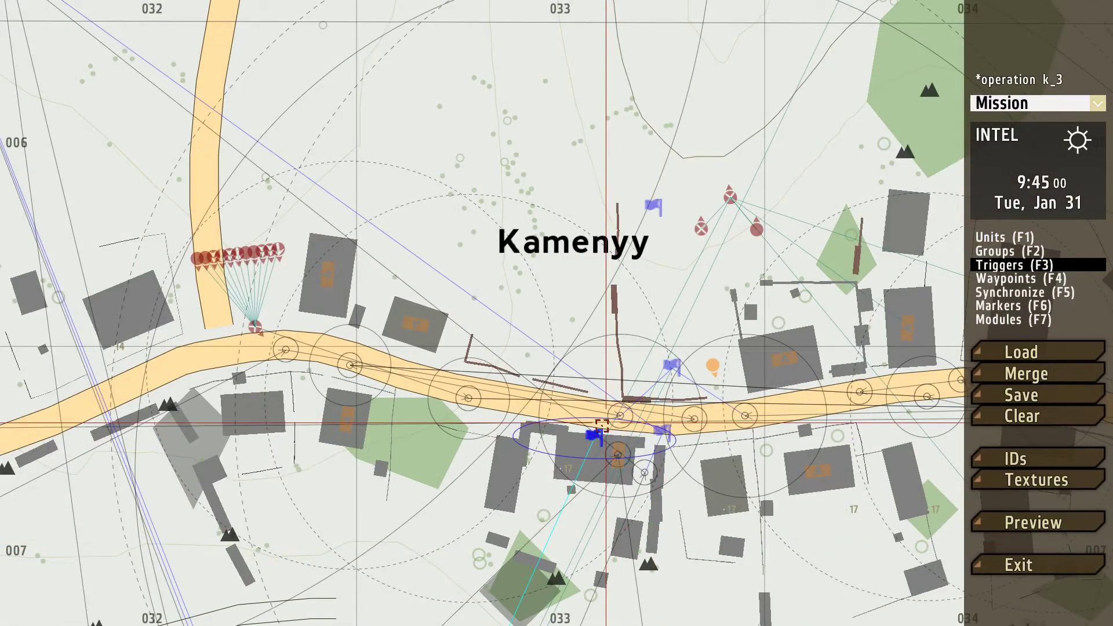
scroll(637, 536, down, 4)
right_drag(670, 589, 542, 432)
scroll(541, 433, down, 3)
scroll(539, 426, down, 6)
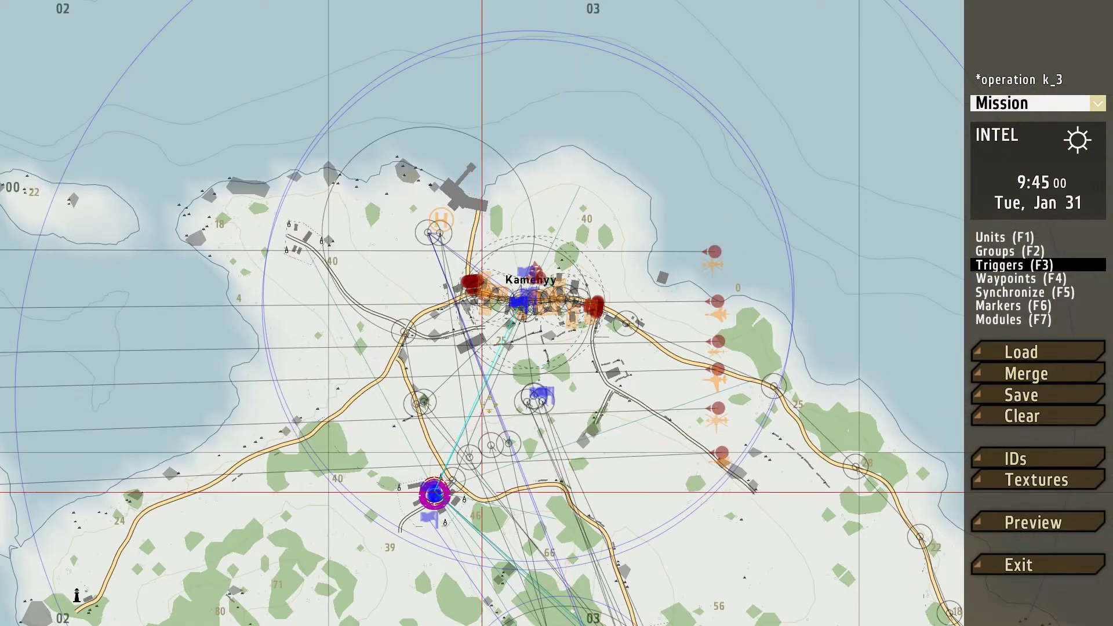
right_drag(481, 492, 511, 266)
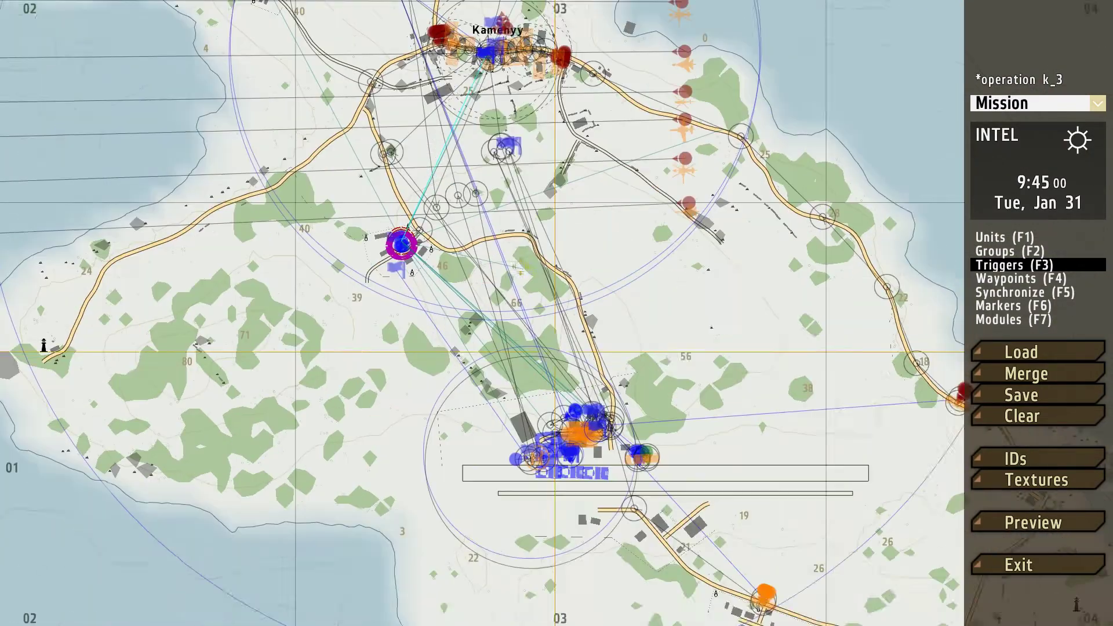
scroll(510, 434, up, 8)
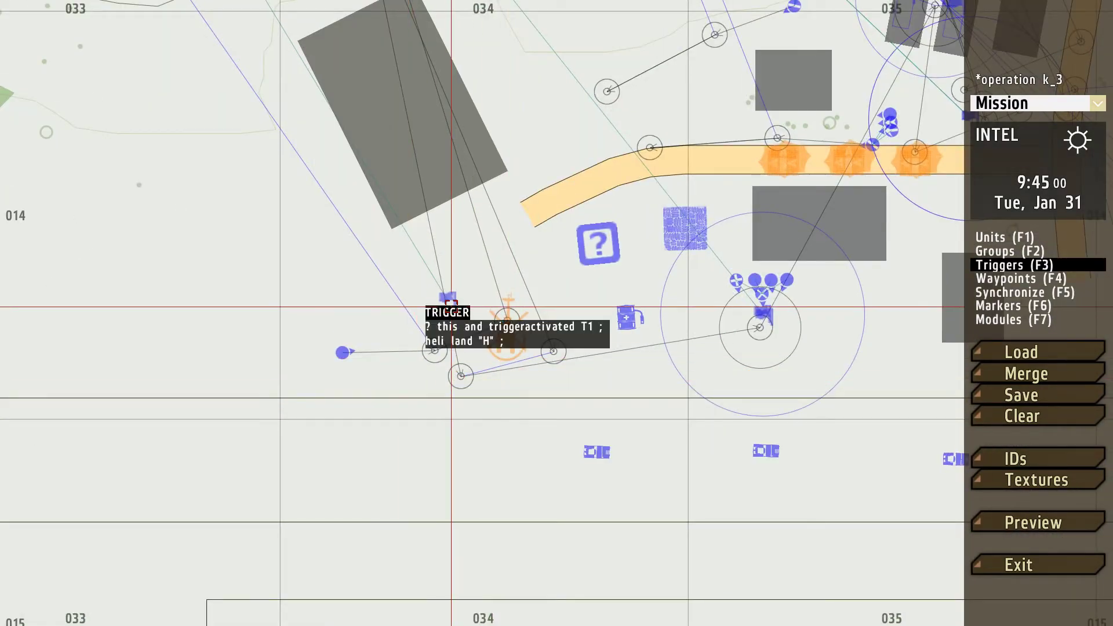
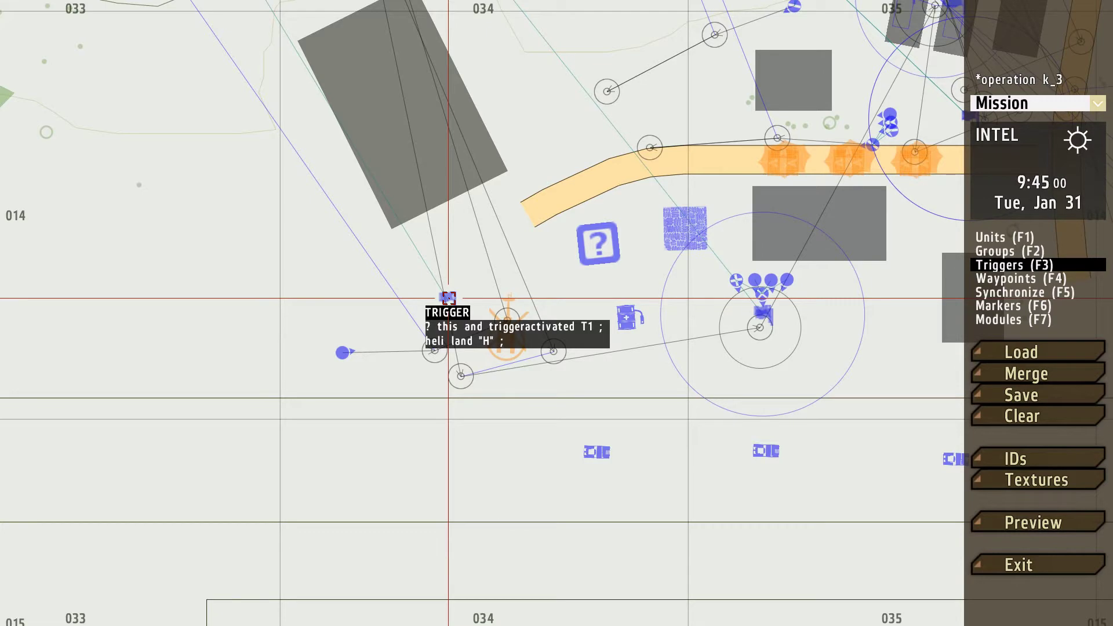
scroll(448, 298, down, 5)
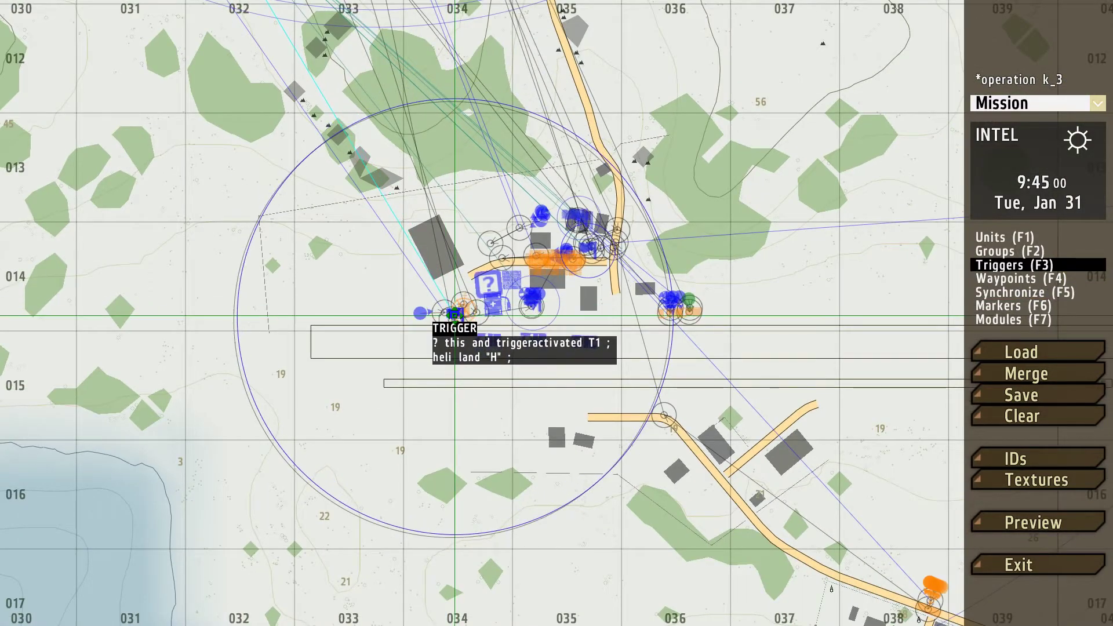
drag(454, 316, 451, 317)
scroll(451, 317, up, 5)
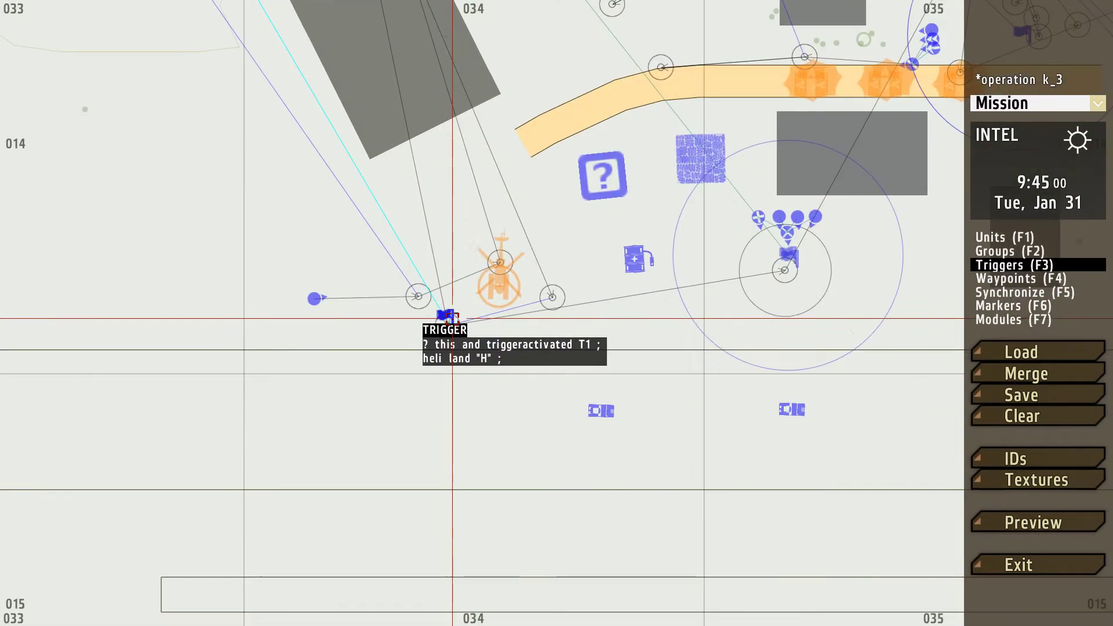
scroll(453, 315, down, 5)
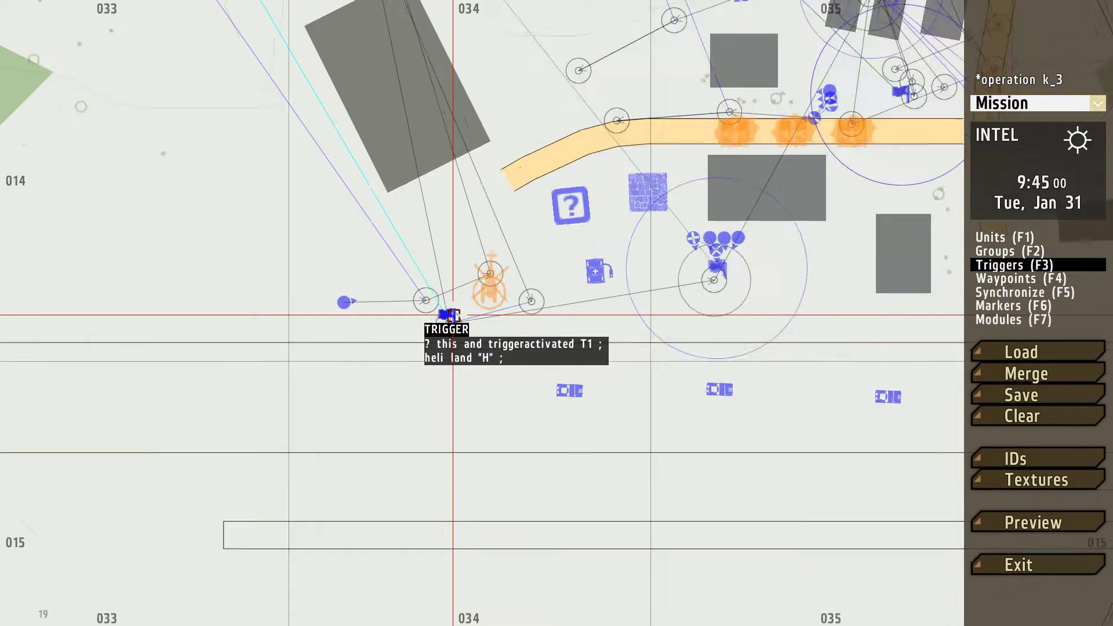
Insert a BLUFOR USMC HMMWV (M240) from the Cars class on the airfield base road west of the orange vehicles.
click(991, 237)
scroll(592, 320, up, 3)
double_click(528, 170)
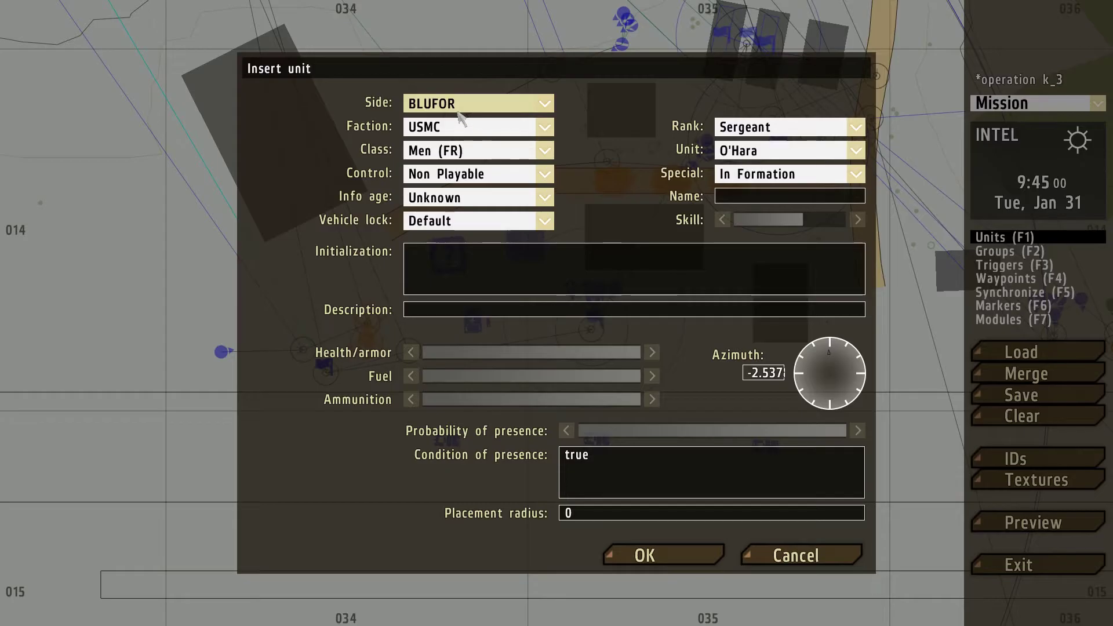
click(473, 152)
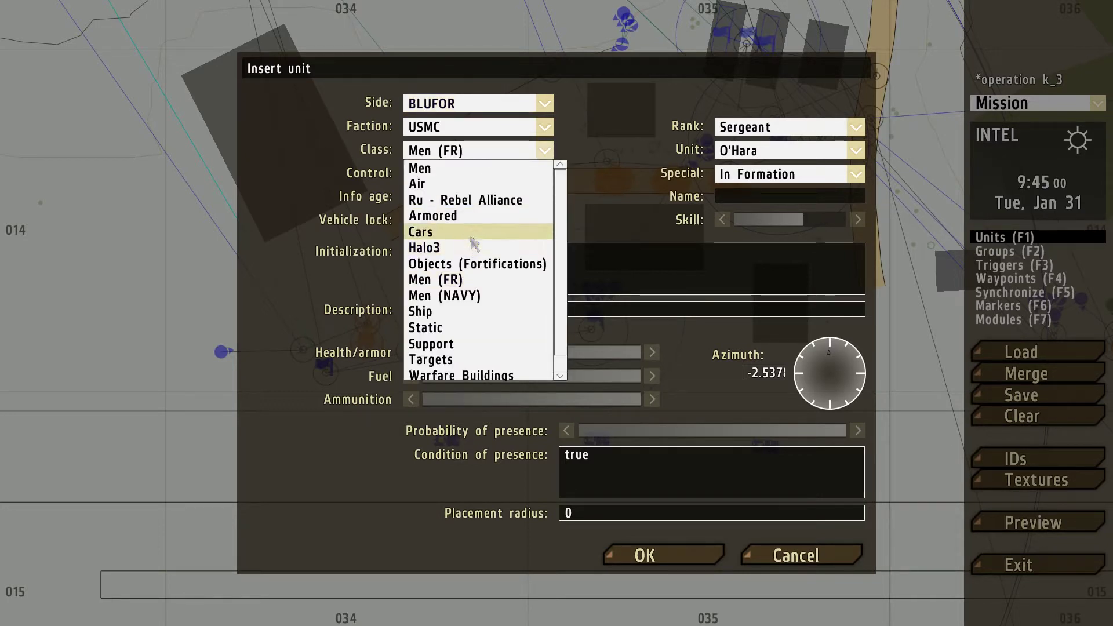
click(464, 220)
click(766, 152)
click(759, 199)
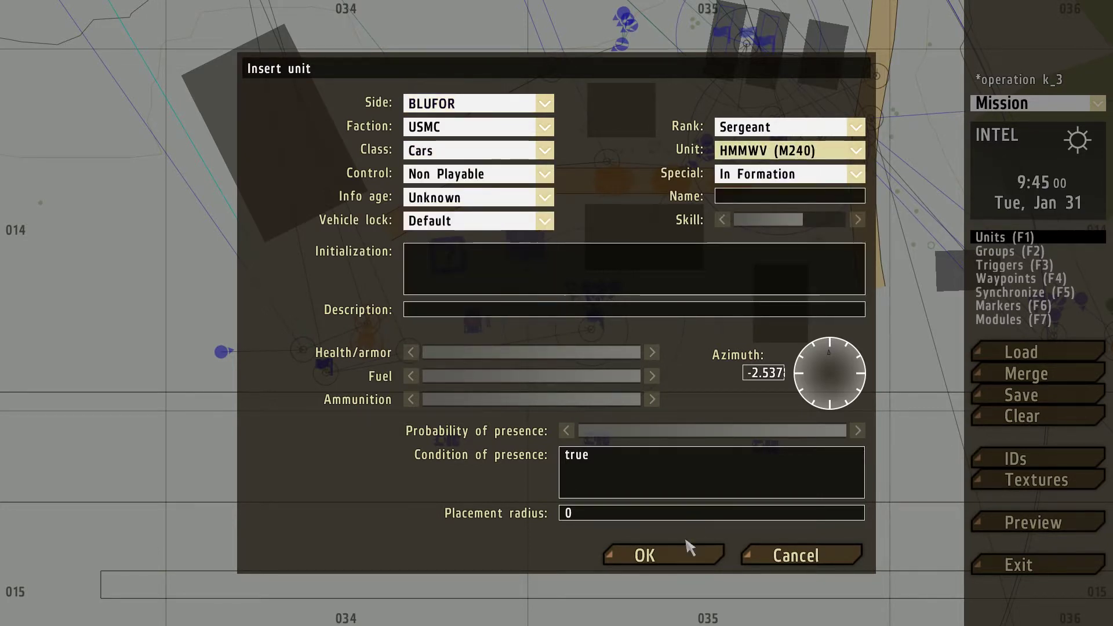
click(672, 555)
Rotate the new HMMWV (M240) to about 79 degrees and shift it slightly east along the road.
key(F2)
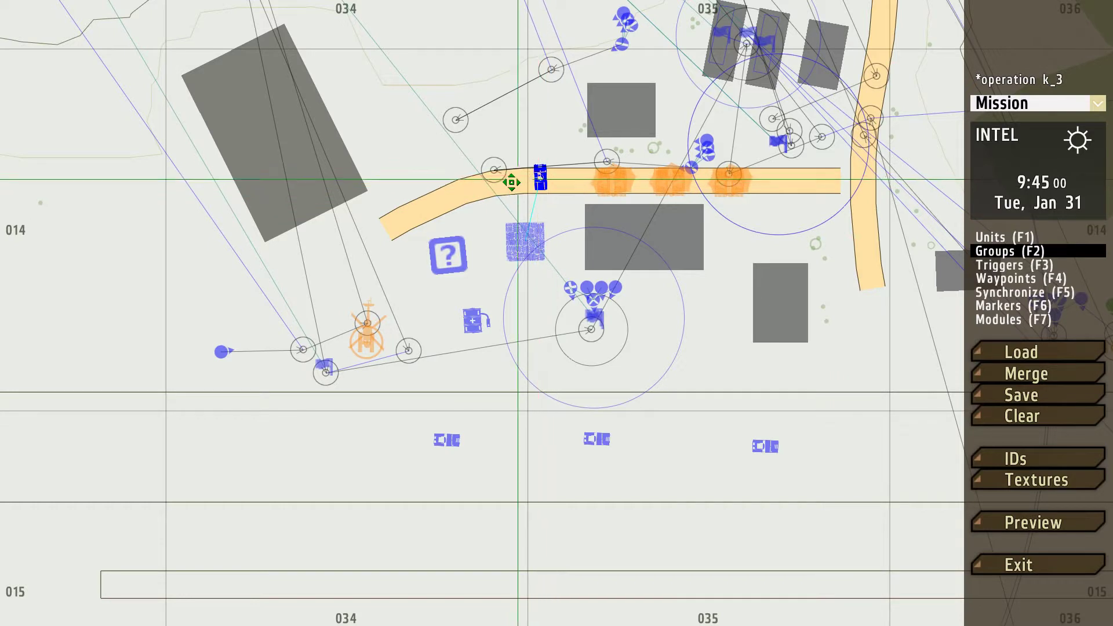
key(F1)
shift+drag(534, 179, 609, 154)
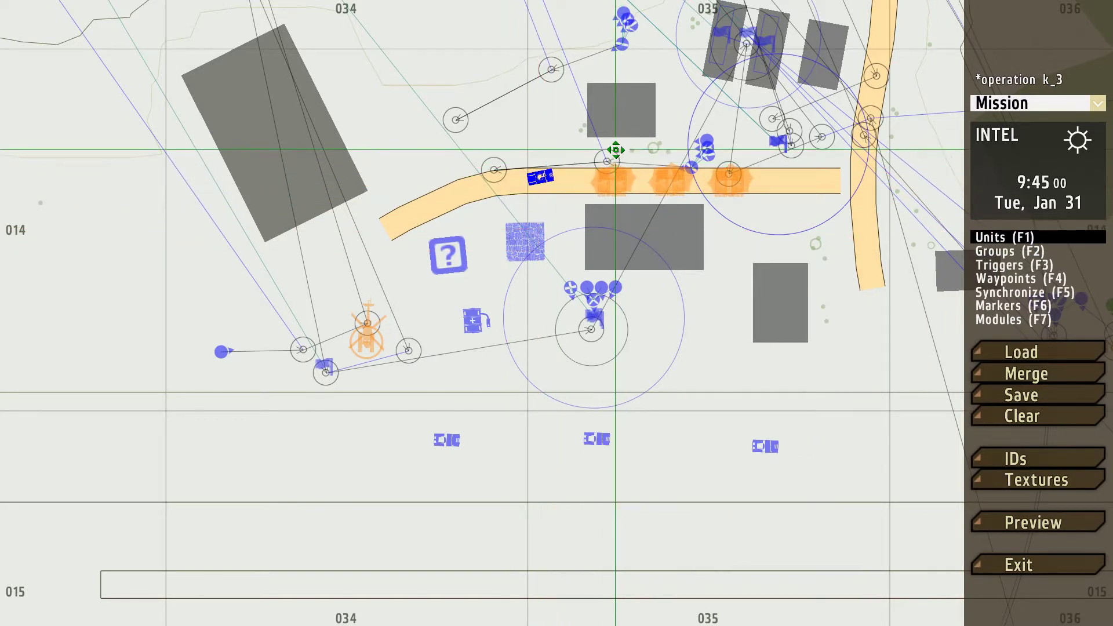
drag(533, 181, 543, 183)
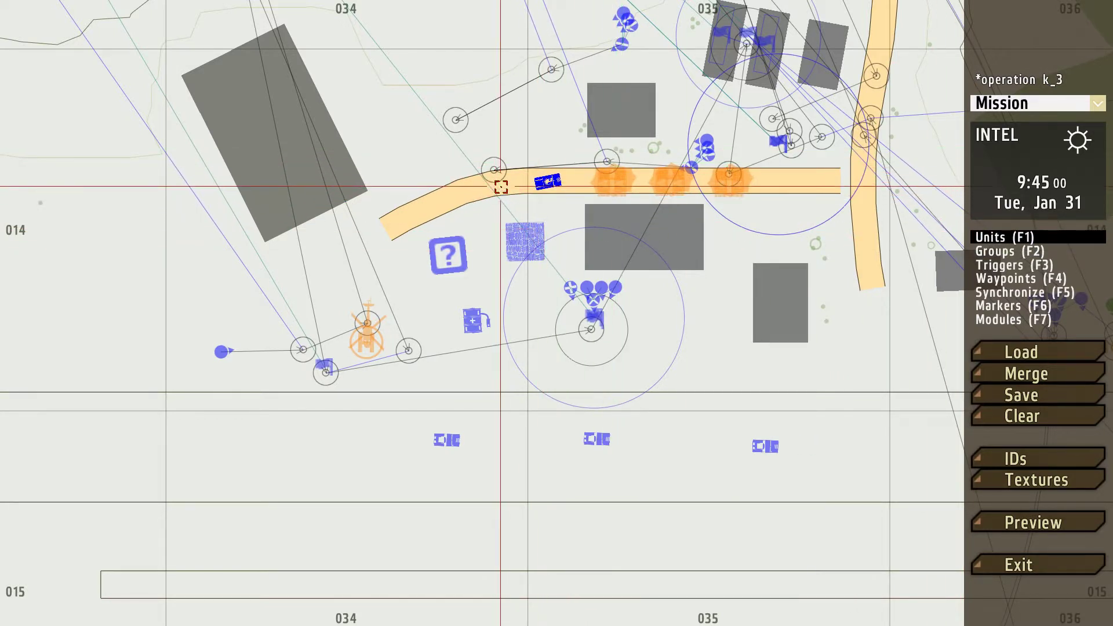
Paste three copies of the HMMWV (M240) in a column behind it along the curved road.
key(ctrl+v)
key(ctrl+v)
key(ctrl+v)
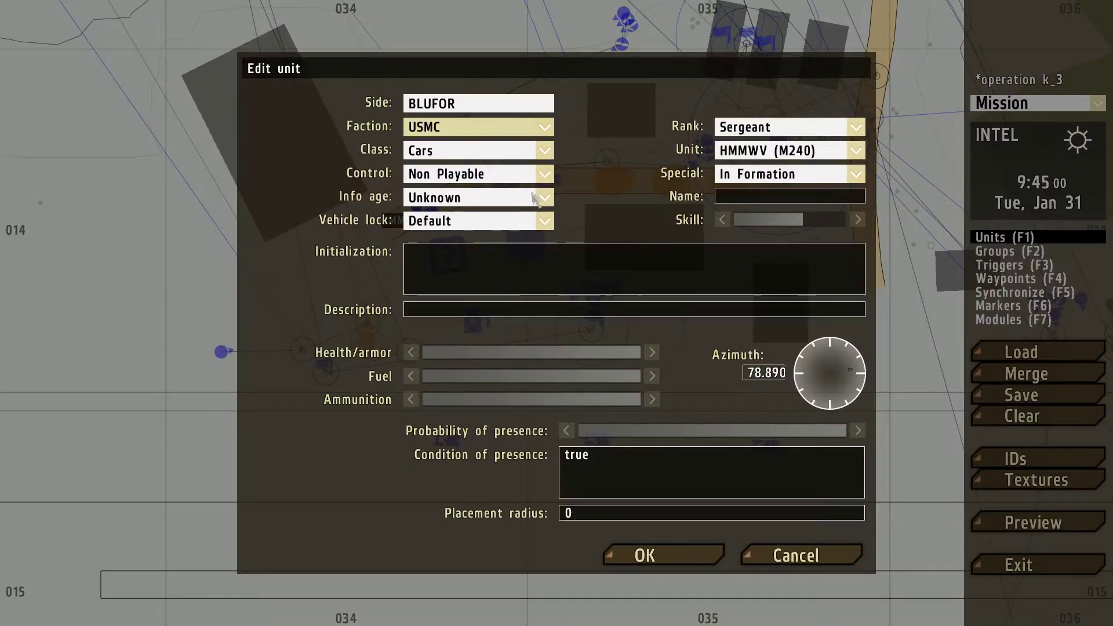
Change the rearmost vehicle of the column to an HMMWV (TOW).
double_click(433, 211)
click(777, 151)
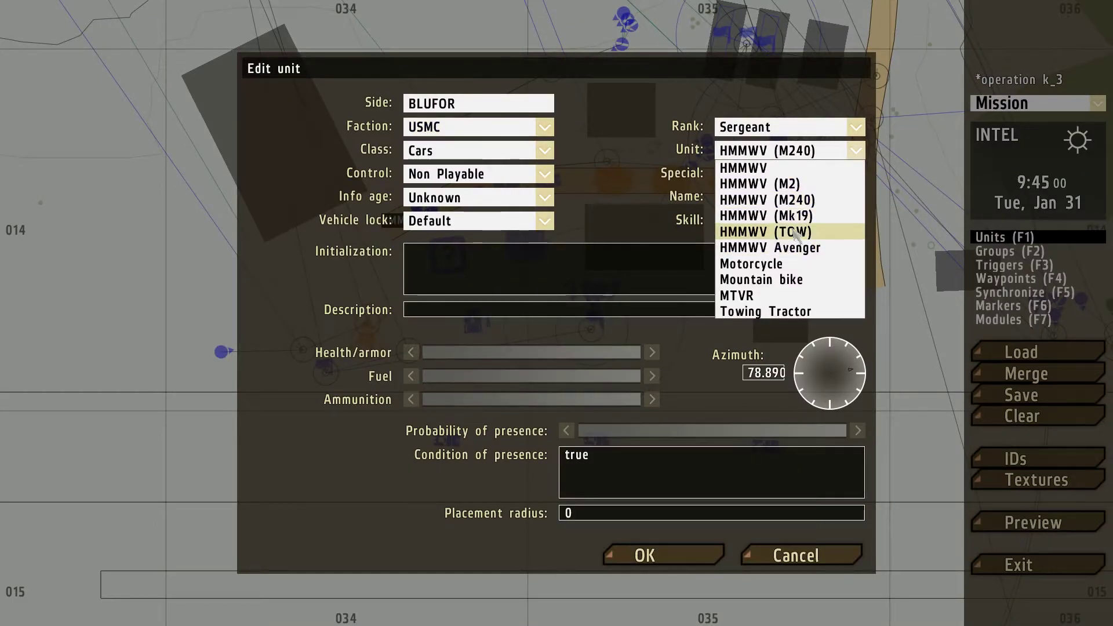
click(797, 231)
click(649, 554)
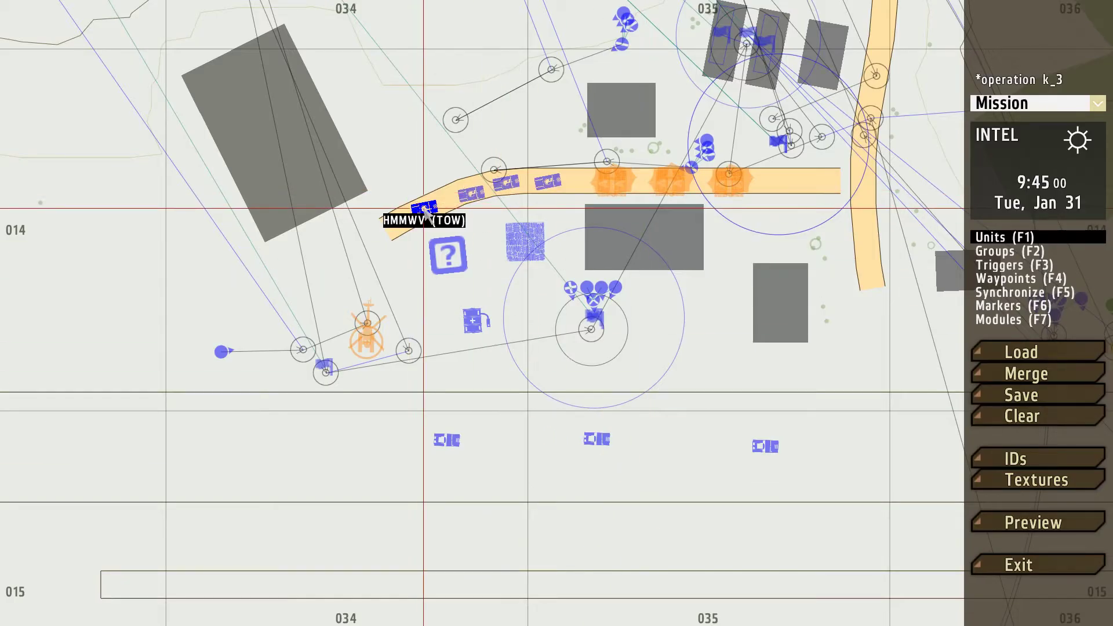
Change the rearmost vehicle of the column to an MTVR.
double_click(424, 209)
click(788, 150)
click(777, 297)
click(644, 555)
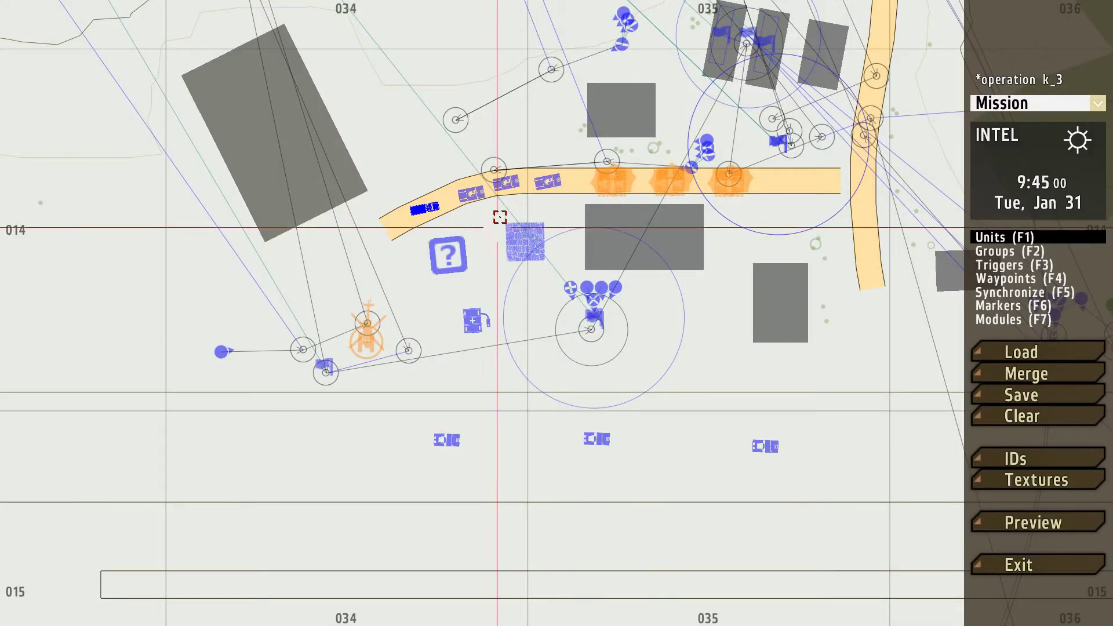
Change the second vehicle from the front of the column to a plain HMMWV.
double_click(499, 214)
click(771, 151)
click(771, 168)
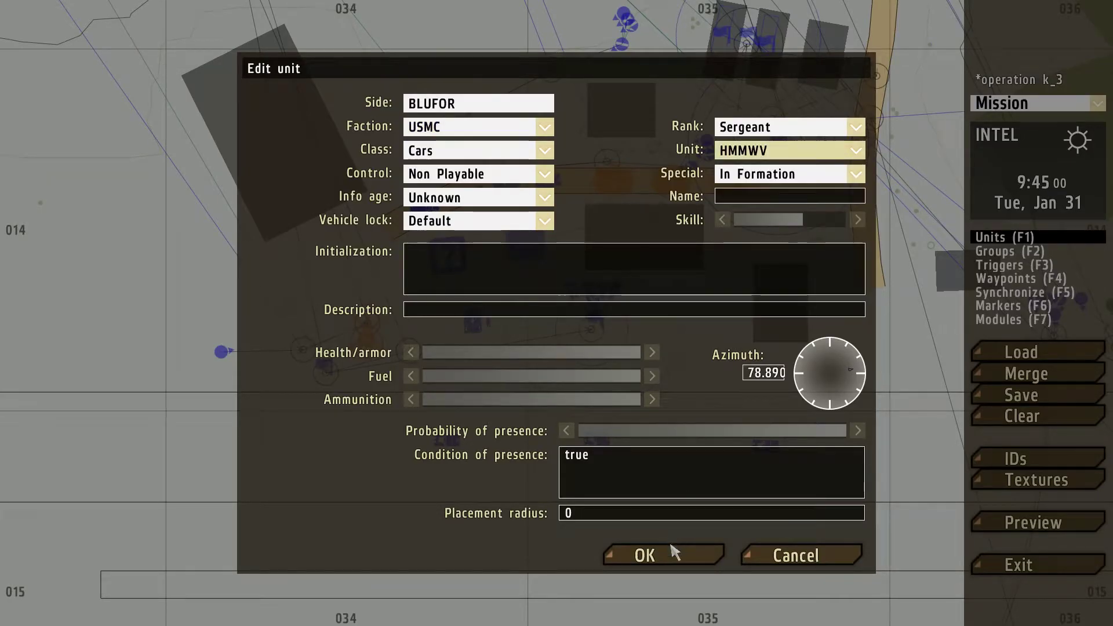
click(670, 551)
Change the front vehicle of the column to an HMMWV (M2).
double_click(548, 180)
click(767, 152)
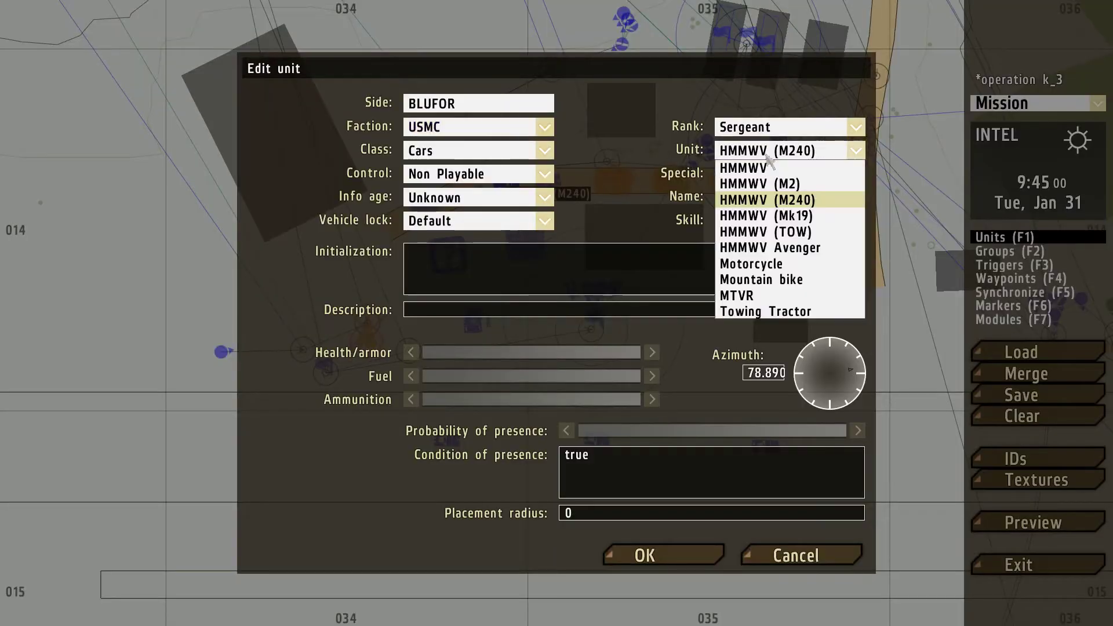
click(771, 184)
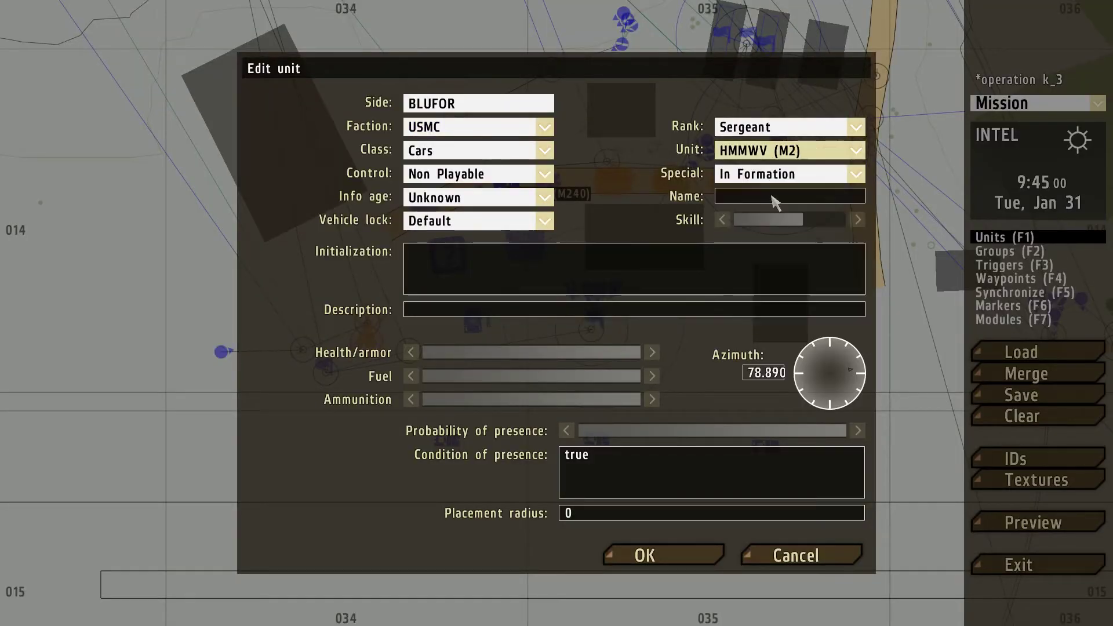
click(663, 555)
Adjust the spacing of the three HMMWVs and the MTVR so the column lines up along the road.
scroll(417, 178, up, 5)
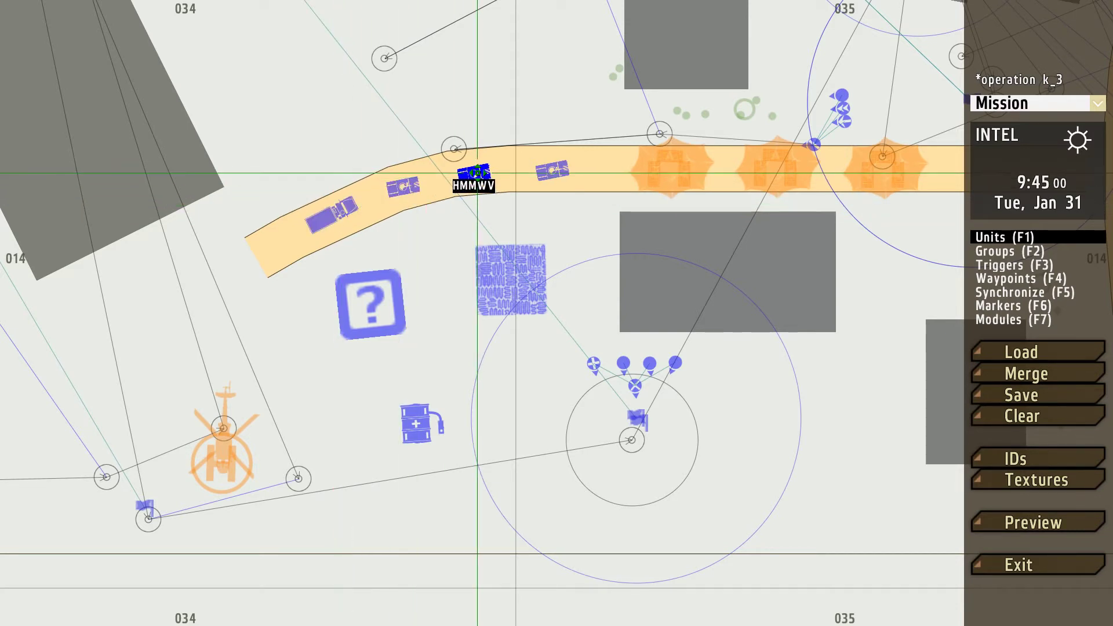
drag(556, 176, 551, 177)
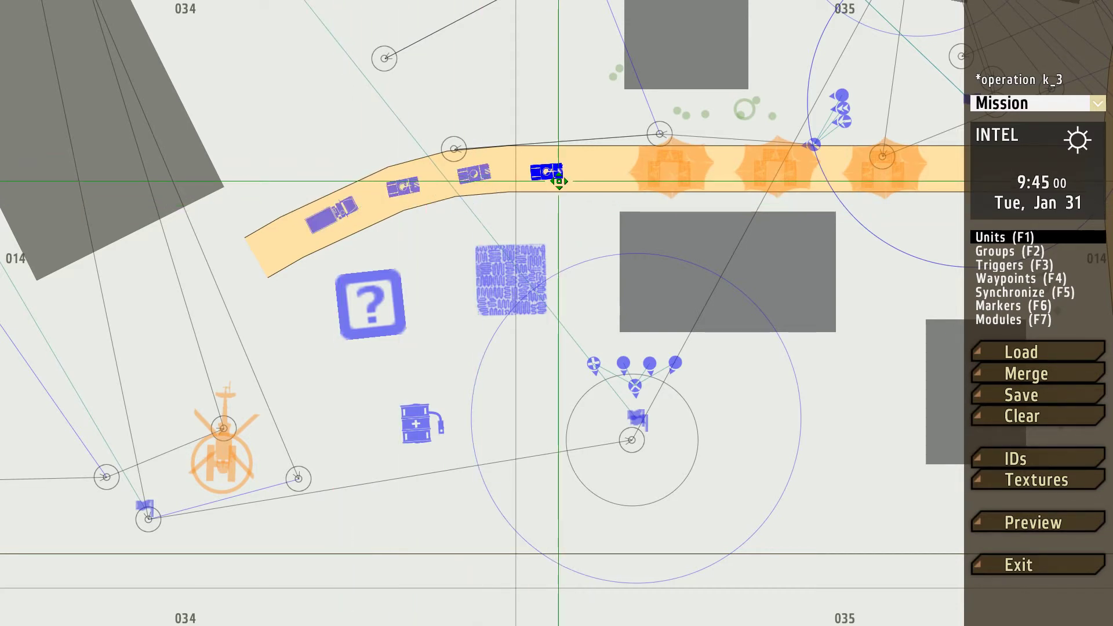
drag(474, 175, 478, 175)
drag(405, 186, 420, 187)
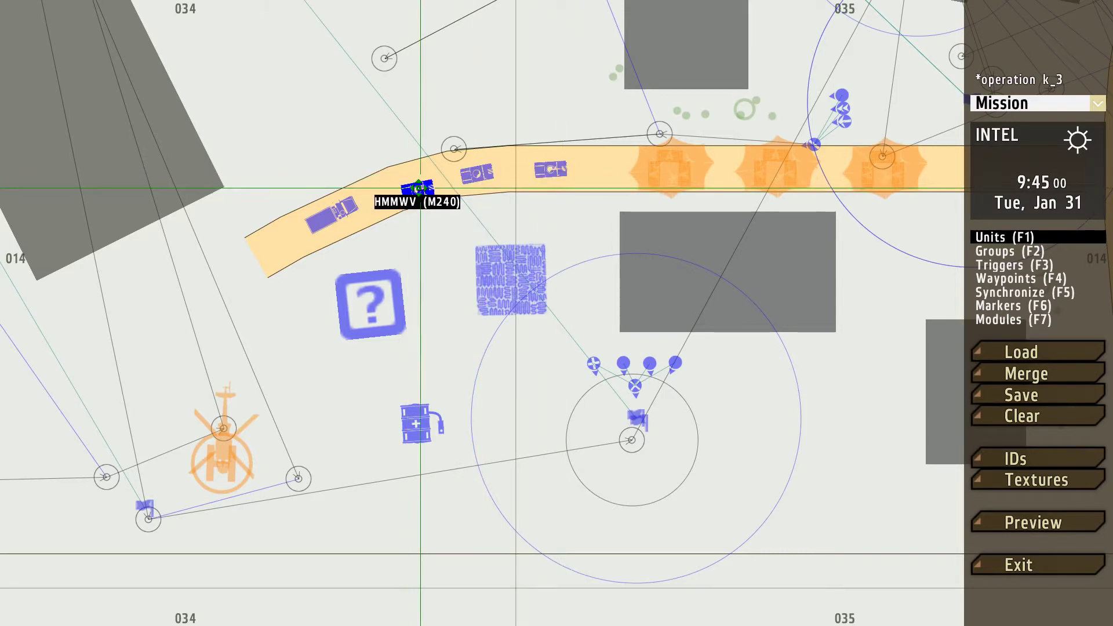
drag(332, 215, 342, 211)
Move the "Base Of Temporary Operations" marker north to just below the road, at the west side of the large building.
scroll(435, 307, down, 3)
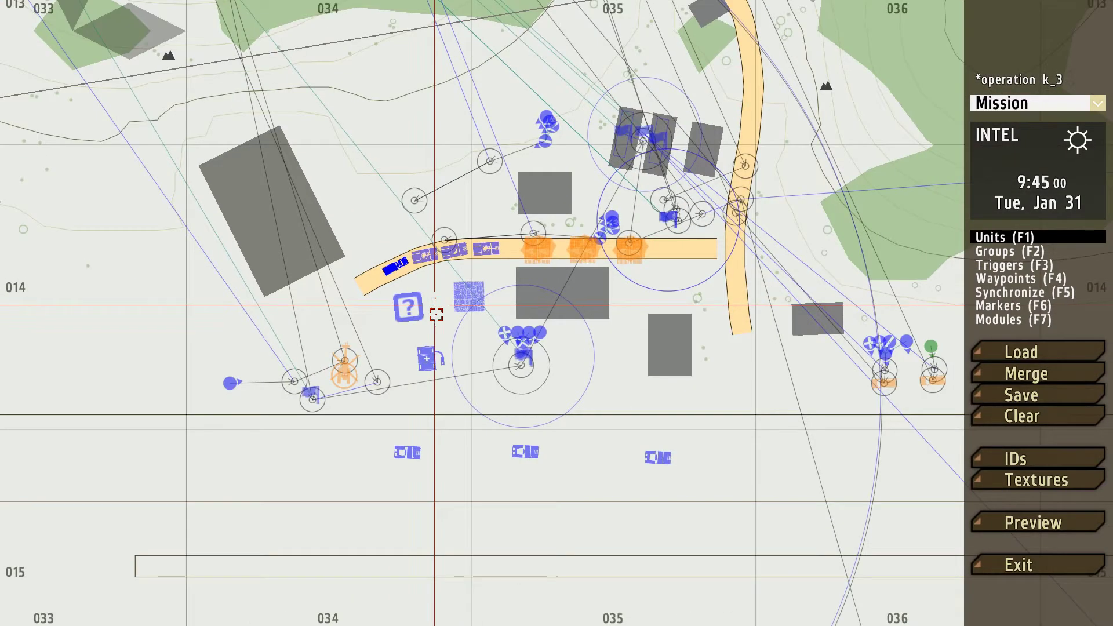
scroll(580, 423, down, 5)
key(F6)
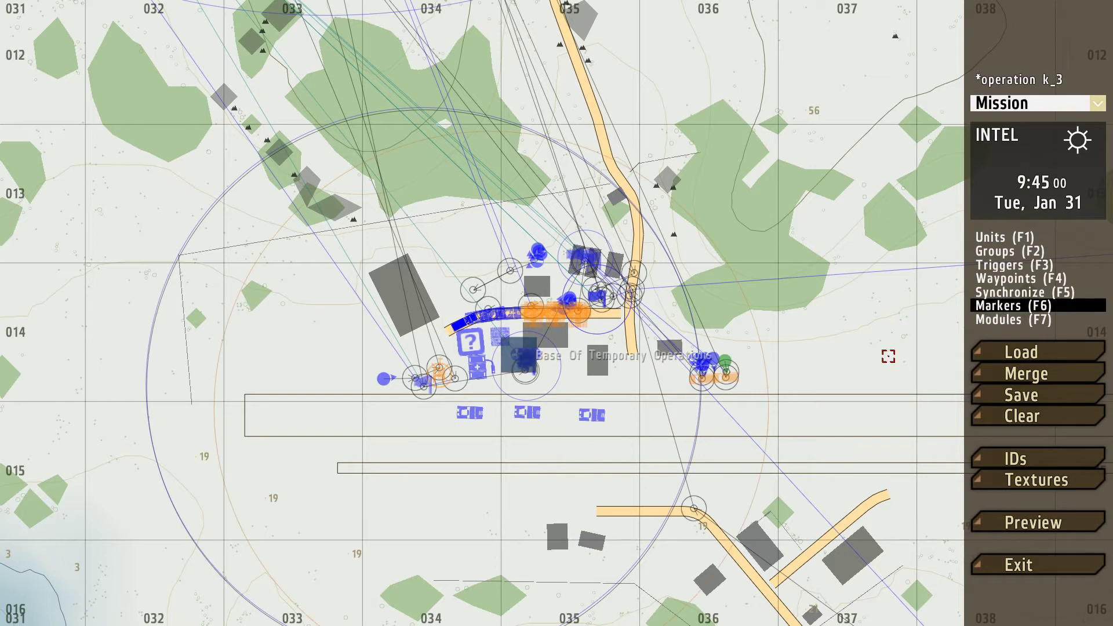
scroll(626, 410, up, 5)
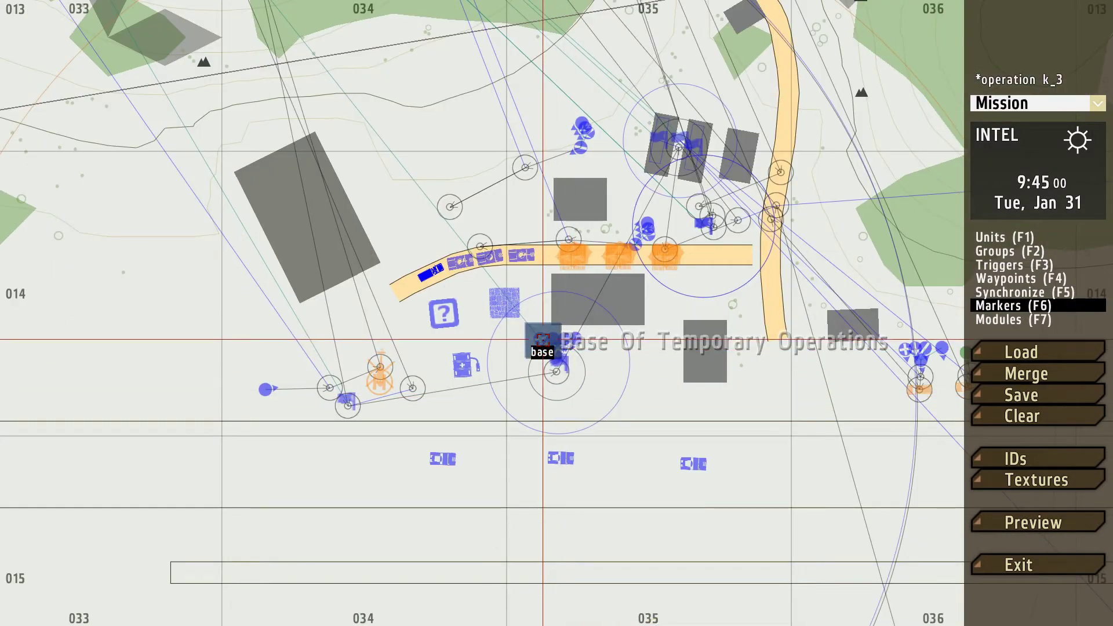
drag(543, 340, 545, 283)
scroll(553, 348, down, 3)
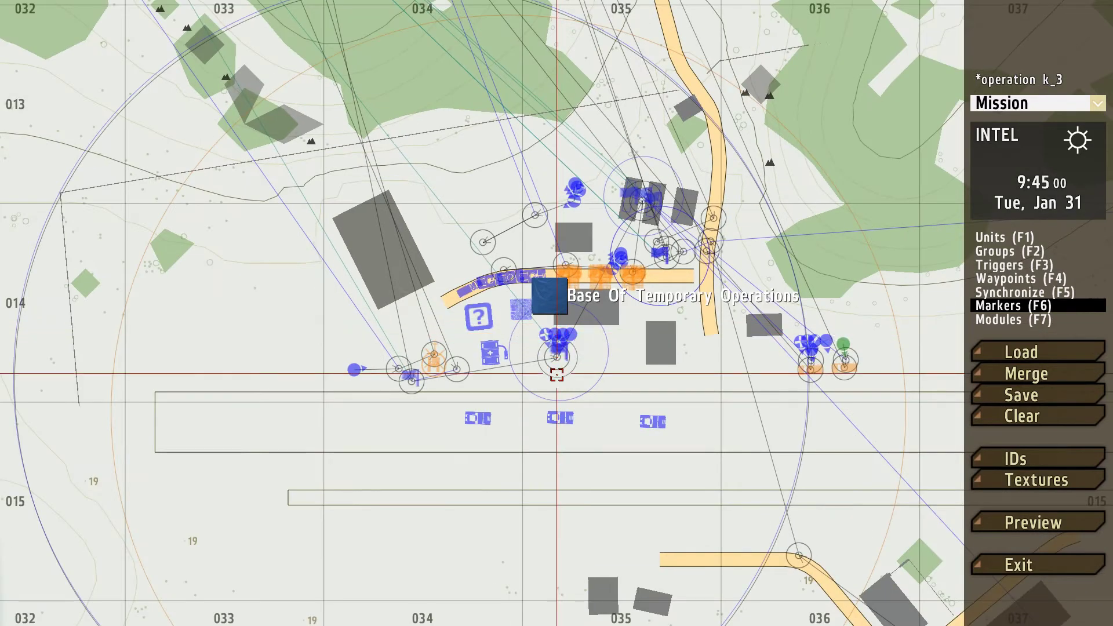
scroll(557, 371, up, 3)
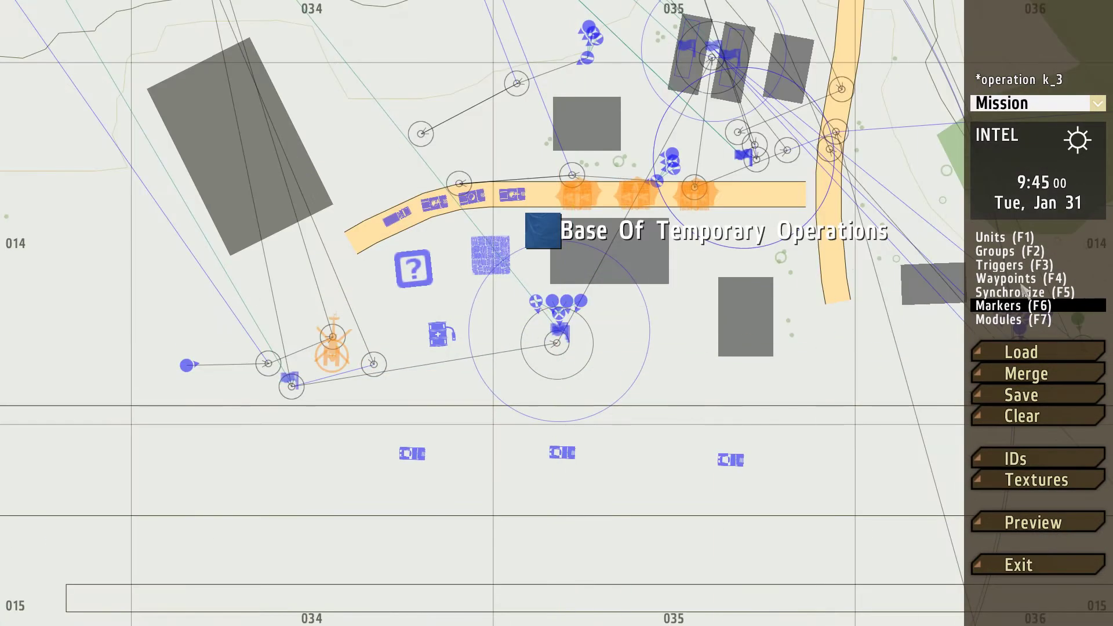
Examine the anonymous sounds, including the armstrongs_speech entries, offered in the effects of trigger T3 at the airfield base.
key(F3)
scroll(597, 352, up, 4)
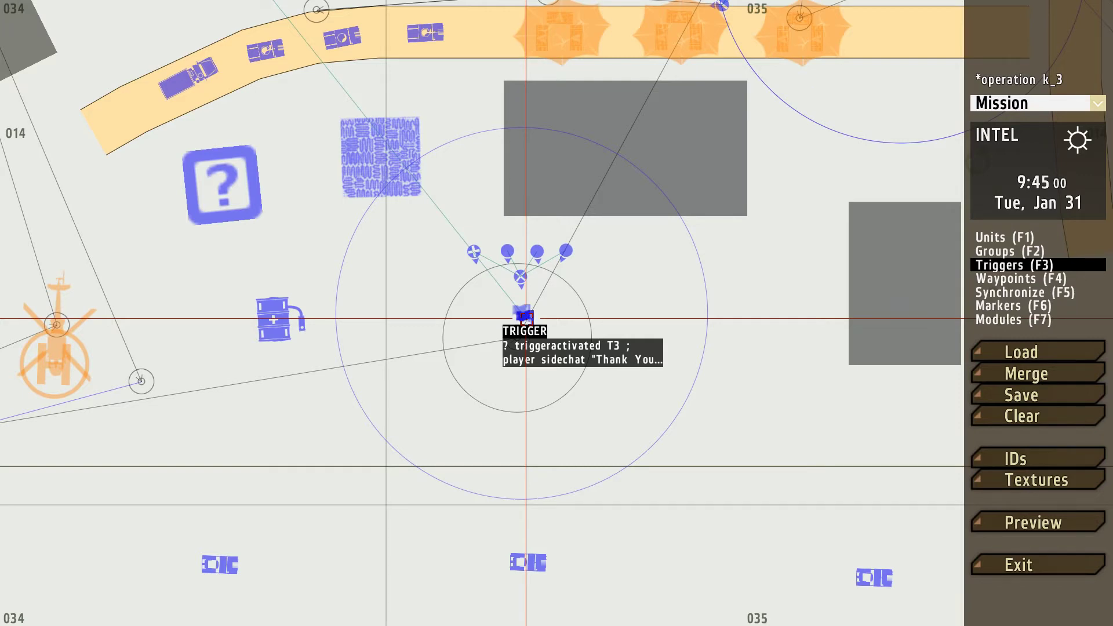
double_click(520, 309)
click(307, 555)
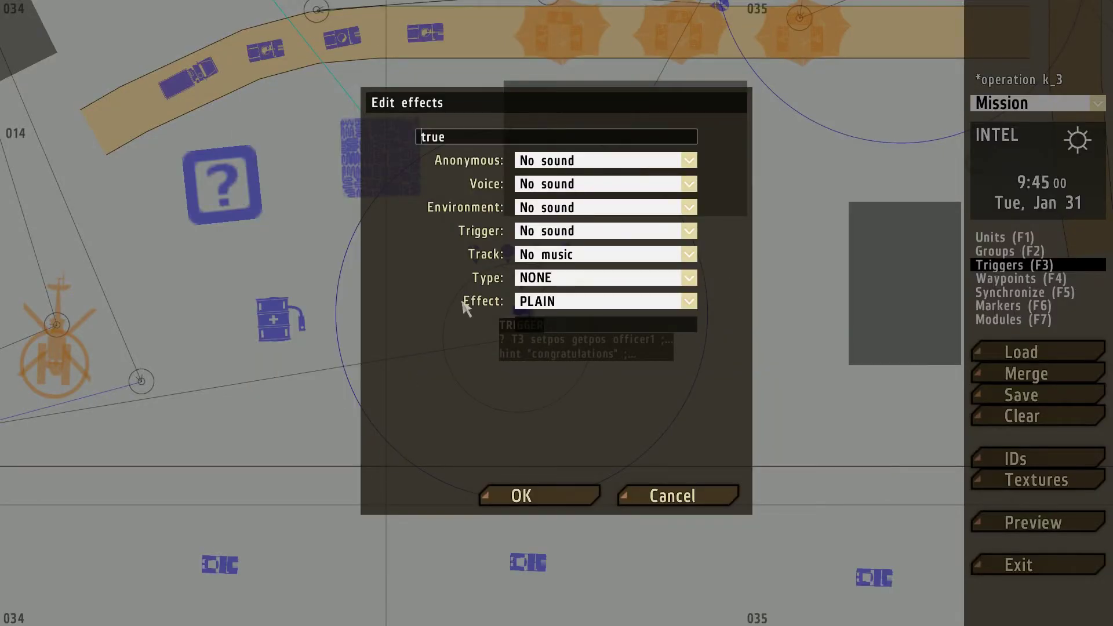
click(589, 162)
drag(797, 177, 794, 251)
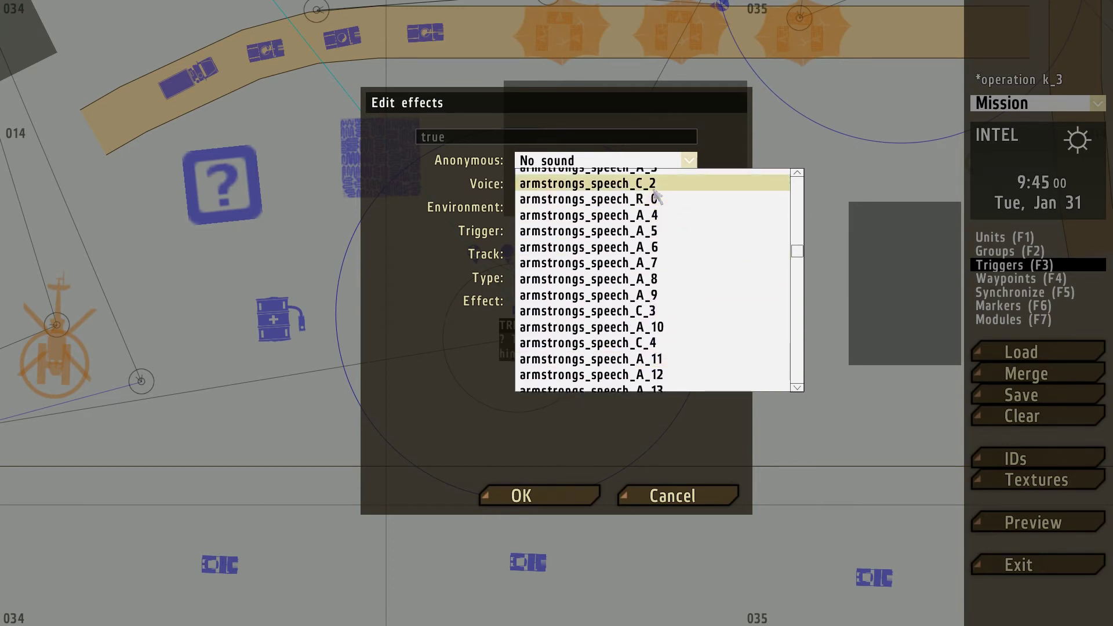
scroll(641, 185, up, 2)
scroll(642, 191, up, 7)
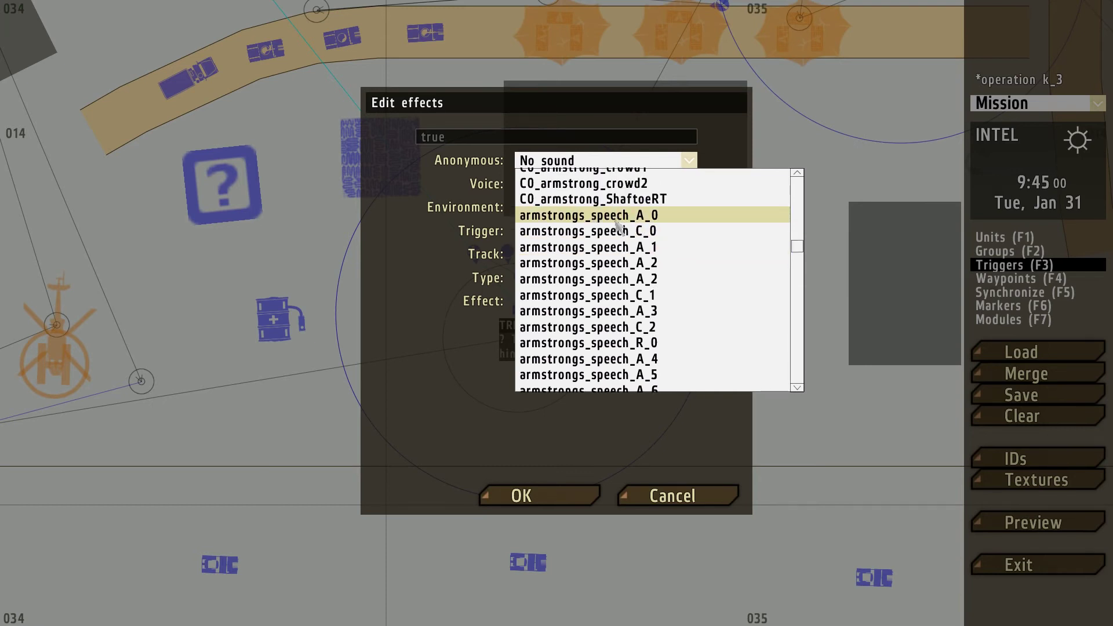
click(671, 496)
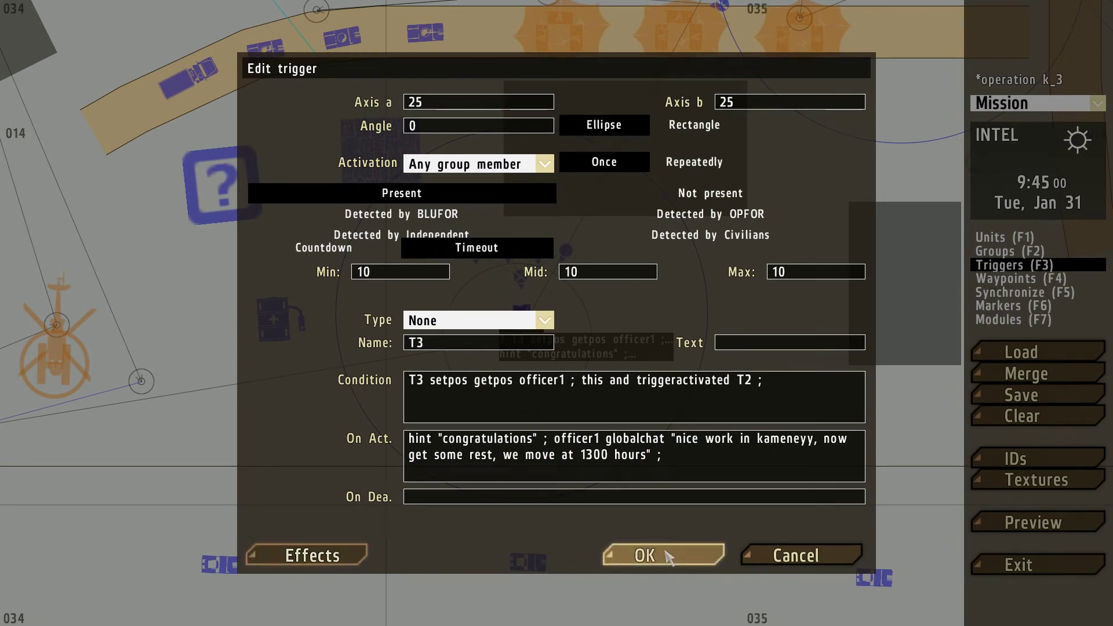
click(644, 556)
Look over the mission layout across the whole island, from Kamenyy to the airfield and Strelka.
scroll(645, 516, down, 5)
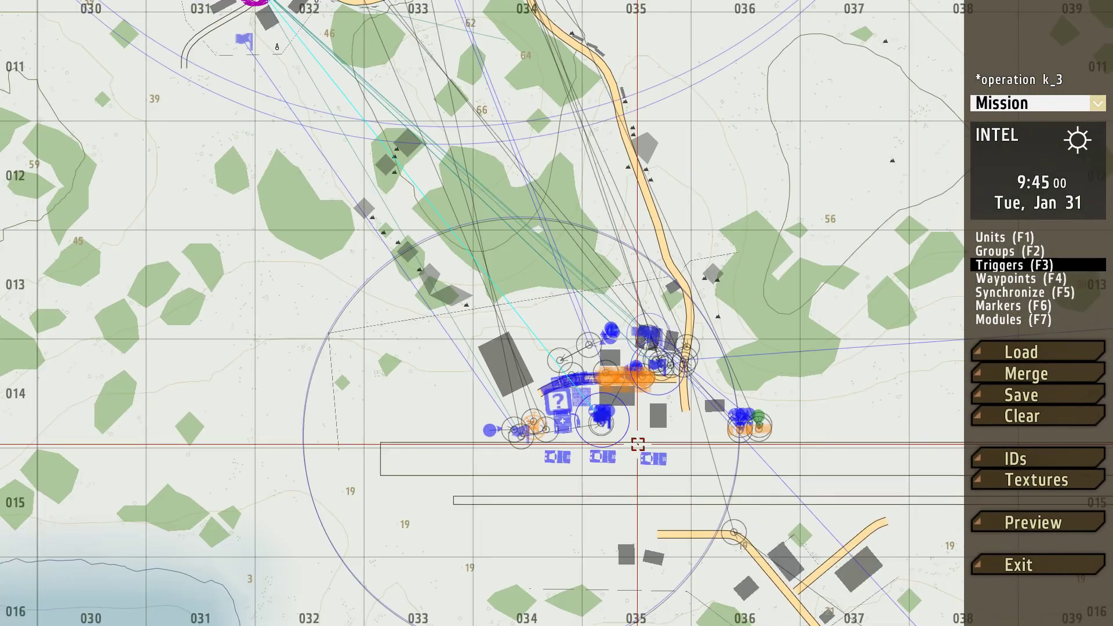
scroll(637, 444, down, 5)
scroll(653, 498, down, 3)
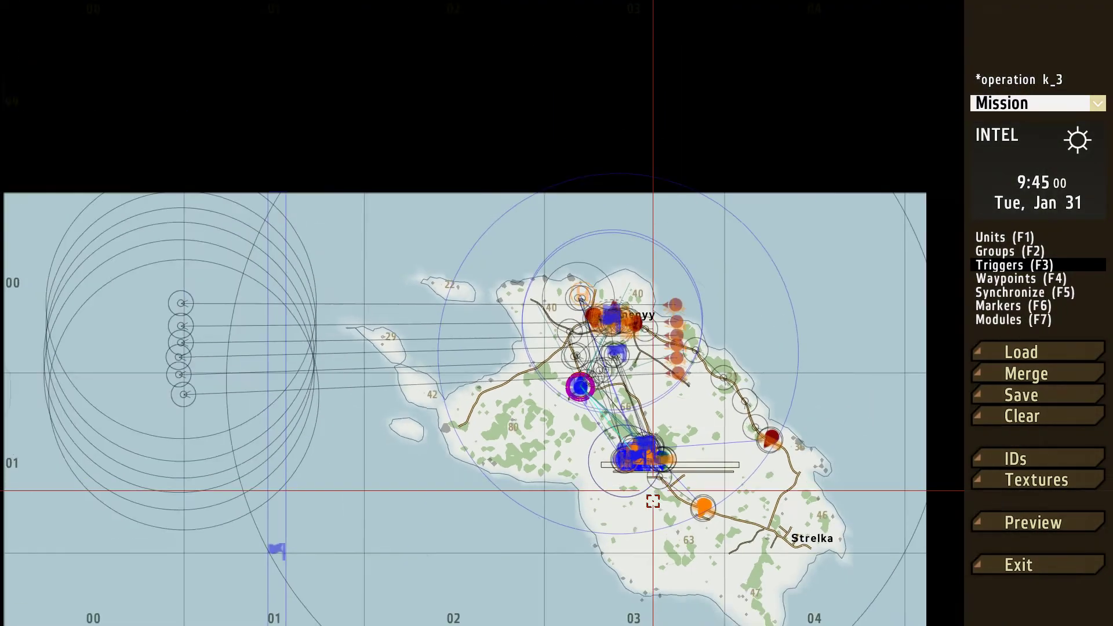
scroll(653, 503, down, 1)
right_drag(670, 537, 651, 280)
right_drag(631, 342, 630, 406)
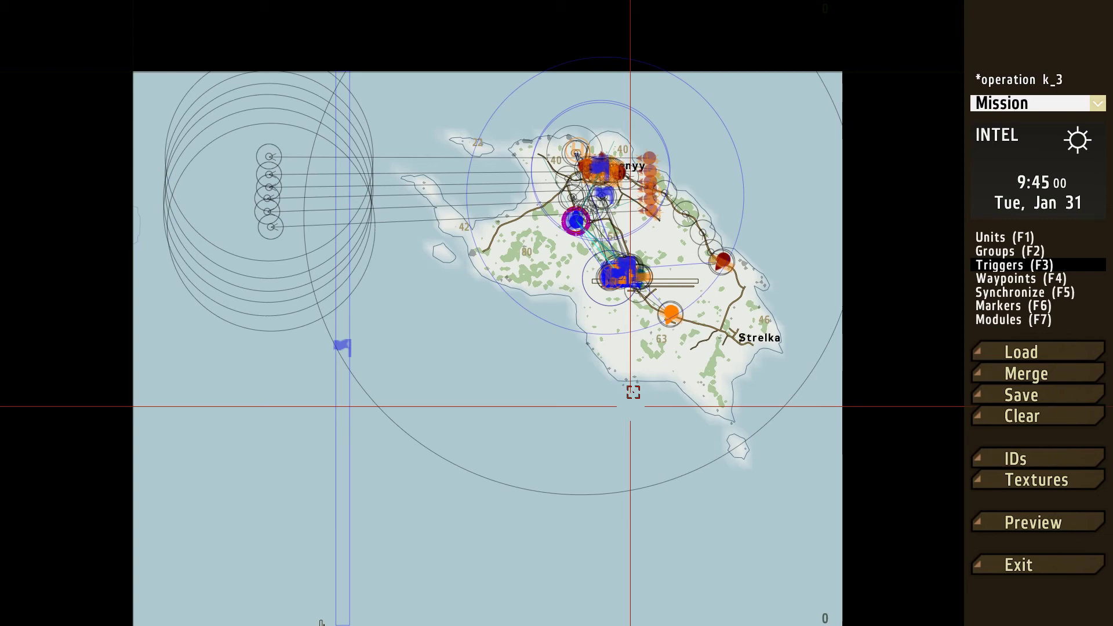
scroll(628, 279, up, 8)
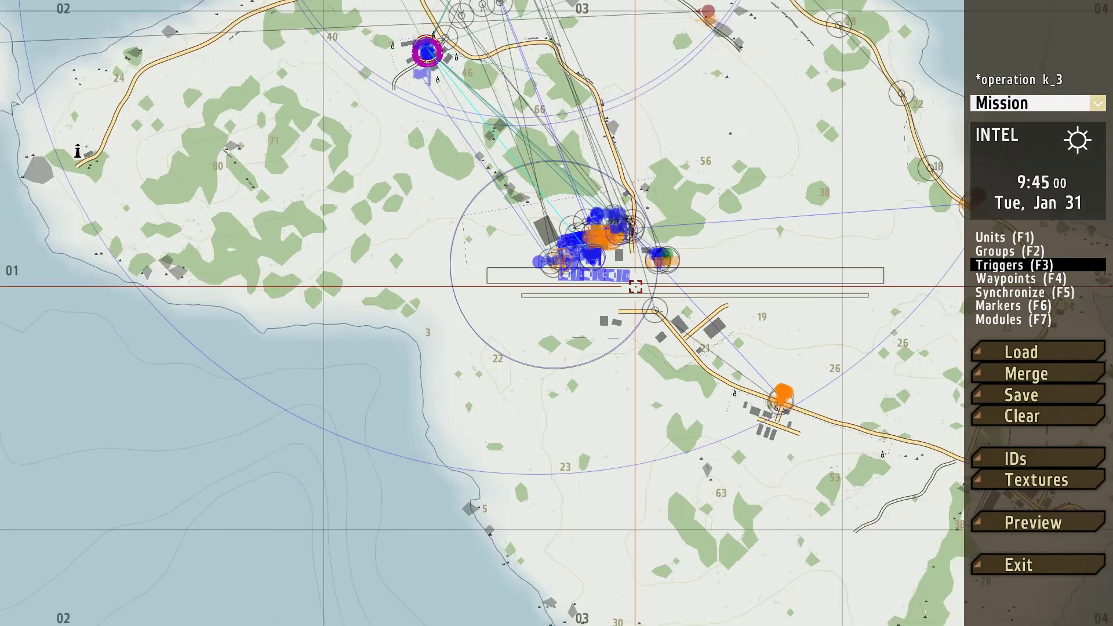
scroll(635, 286, down, 6)
scroll(636, 259, up, 4)
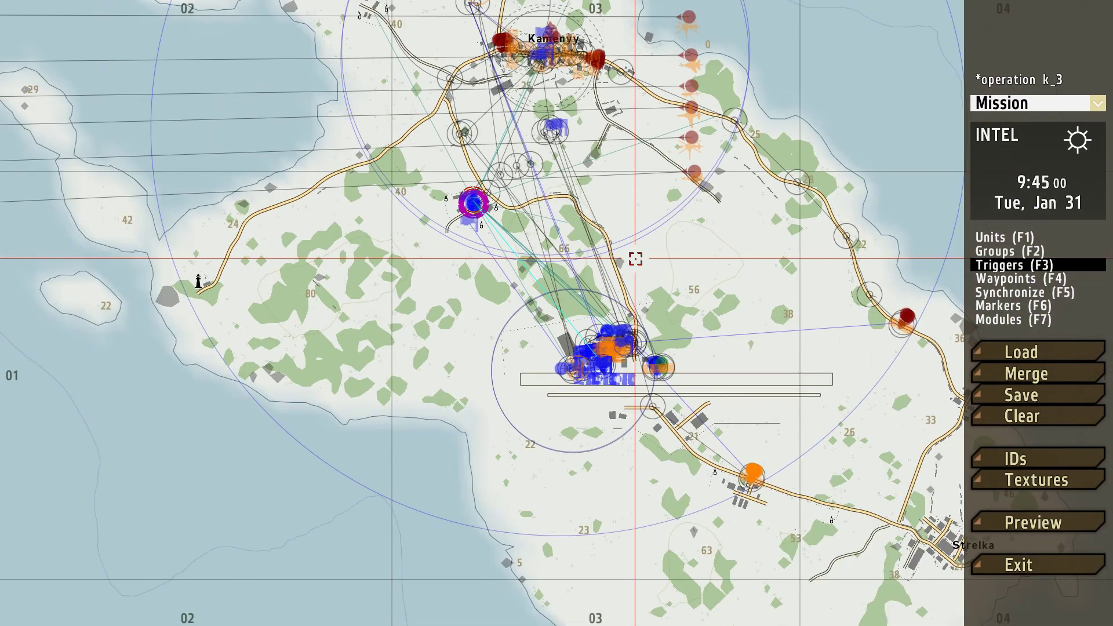